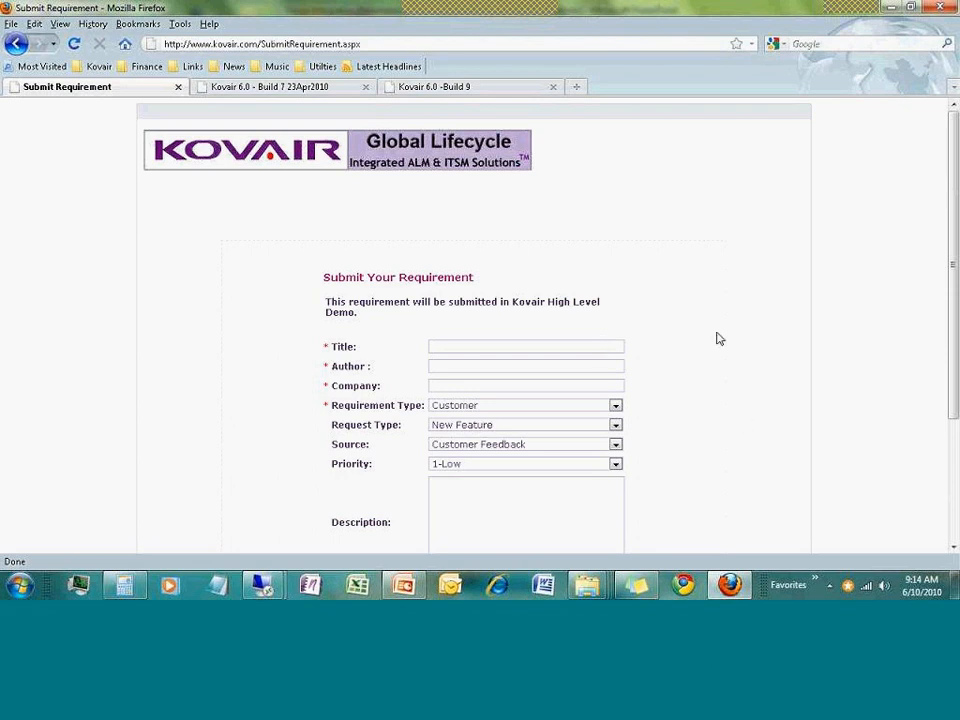
Enter the title 'Customer Request for Schwab from Portal', the author's name, and company Schwab
text(Customer Request from Schwab)
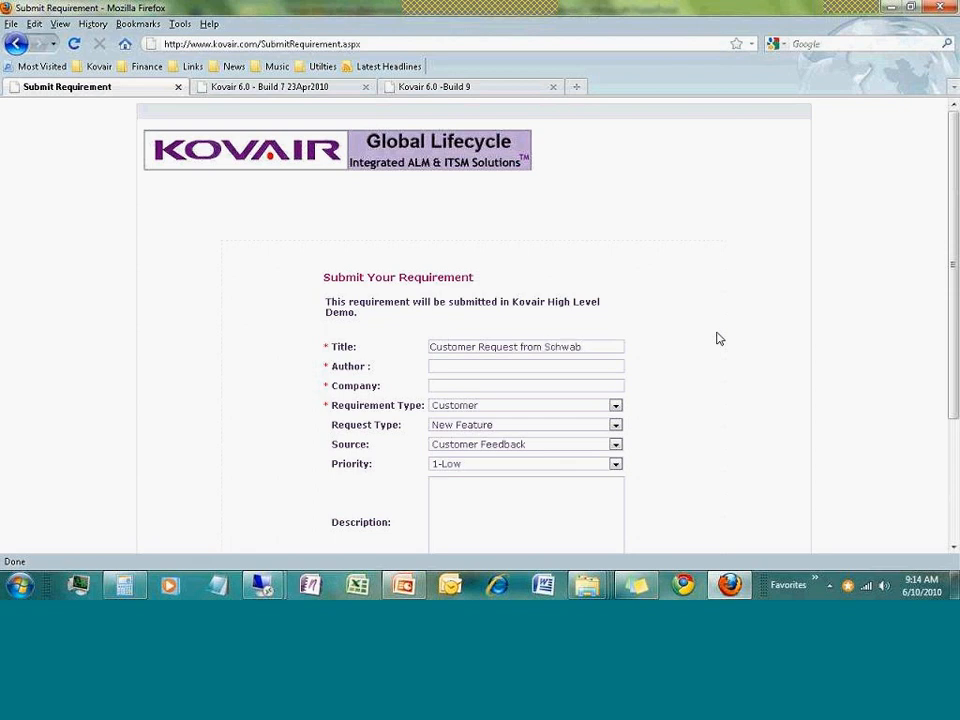
key(ctrl+shift+Left)
text(for )
text(from Portal)
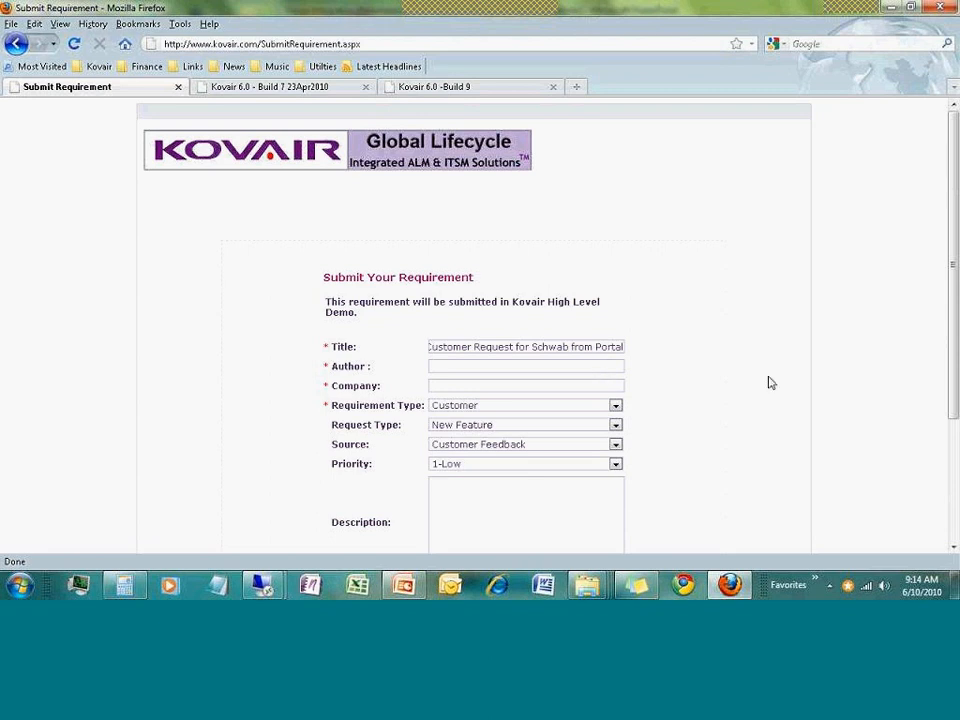
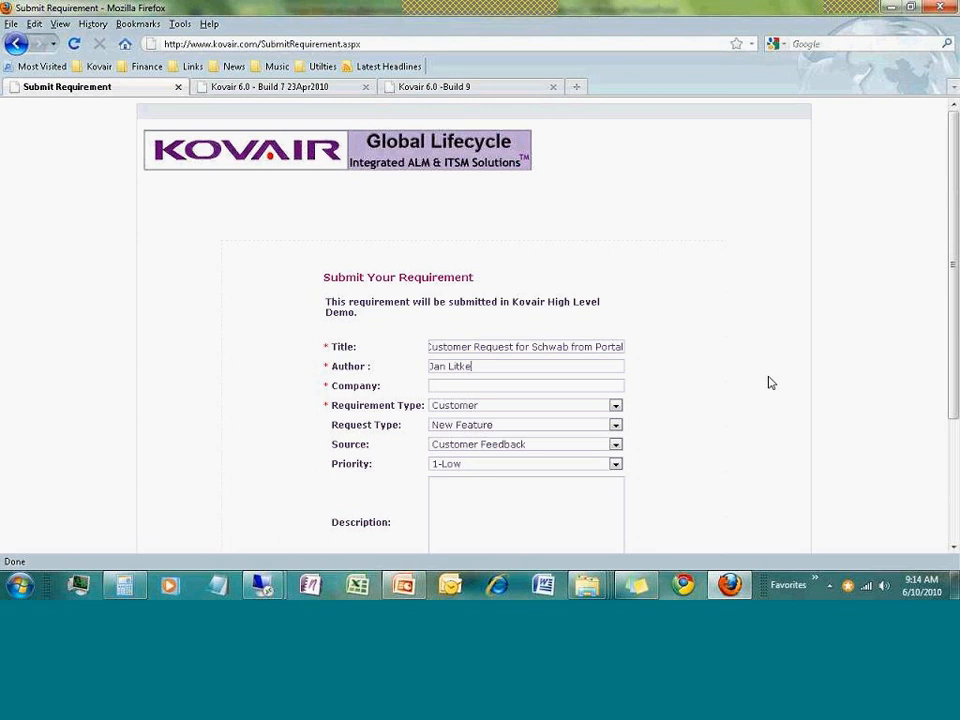
click(446, 386)
text(Sch)
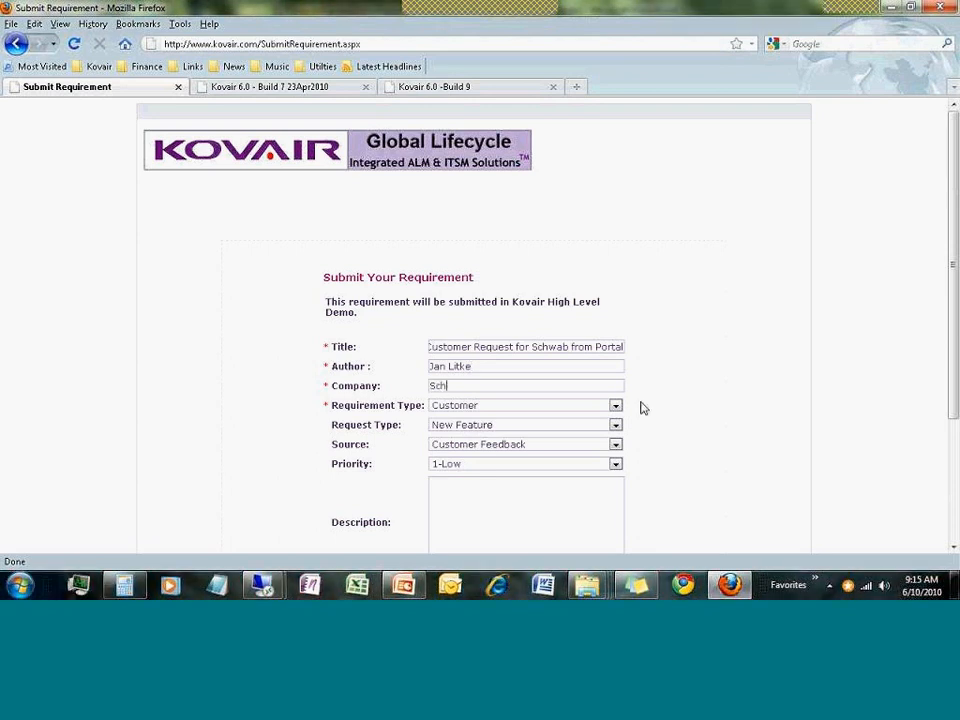
text(wab)
Write the description 'Desc for' plus the pasted title, set priority 3-High, and save
scroll(765, 397, down, 2)
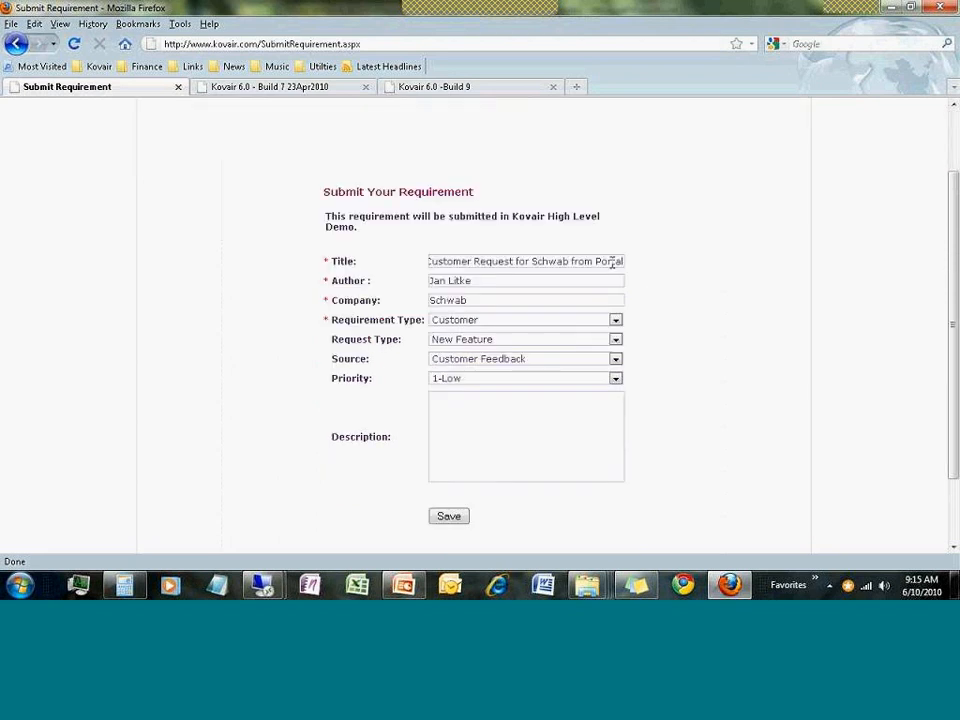
triple_click(613, 262)
key(ctrl+c)
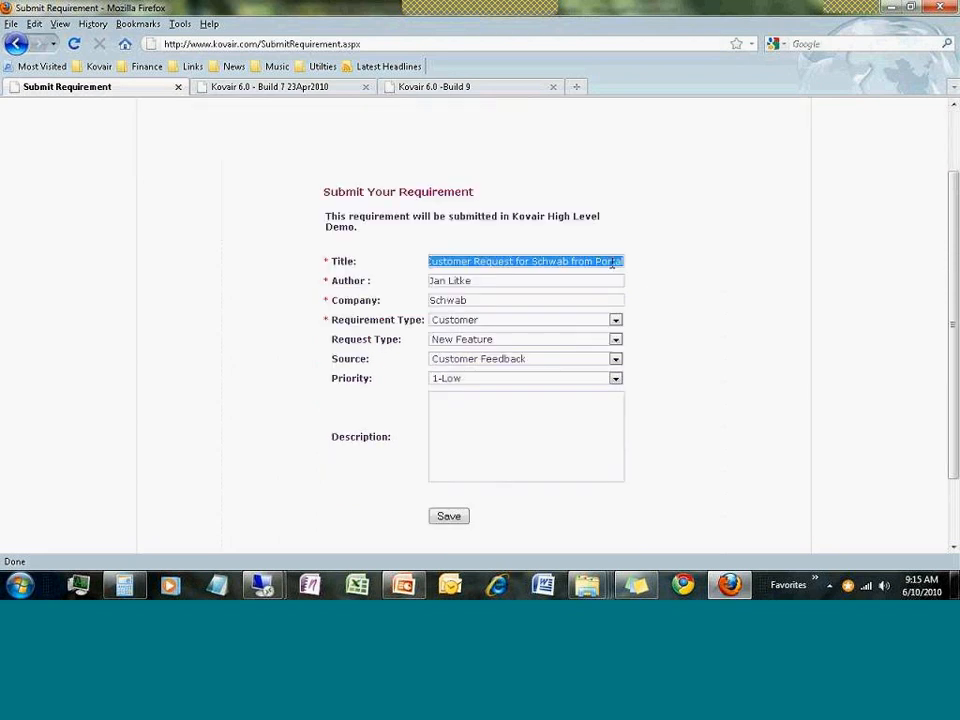
click(557, 418)
text(Desc for)
key(ctrl+v)
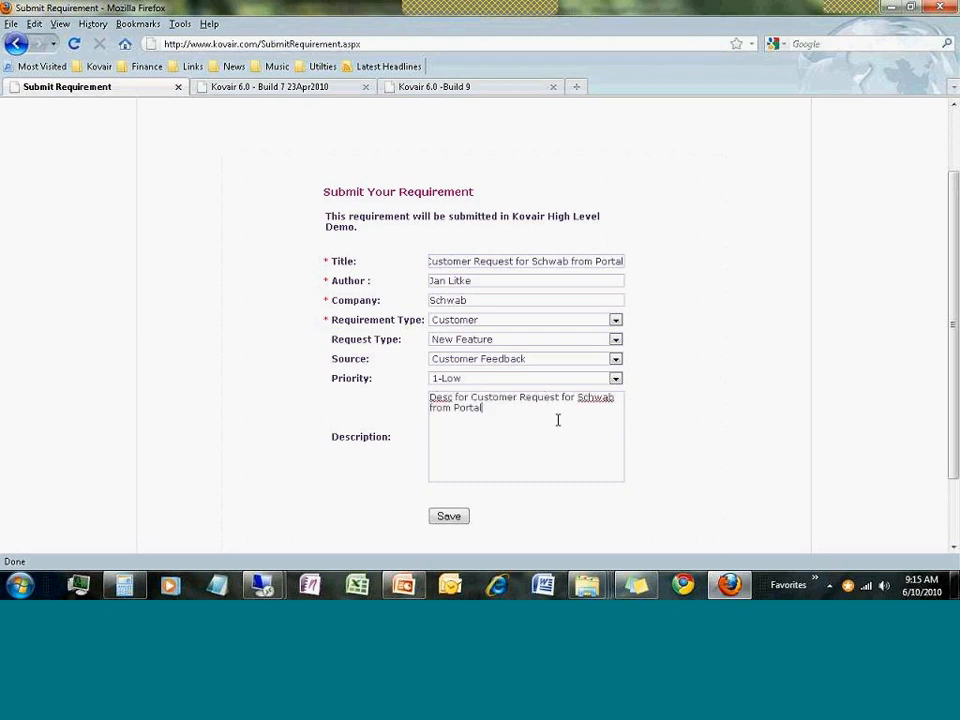
click(615, 378)
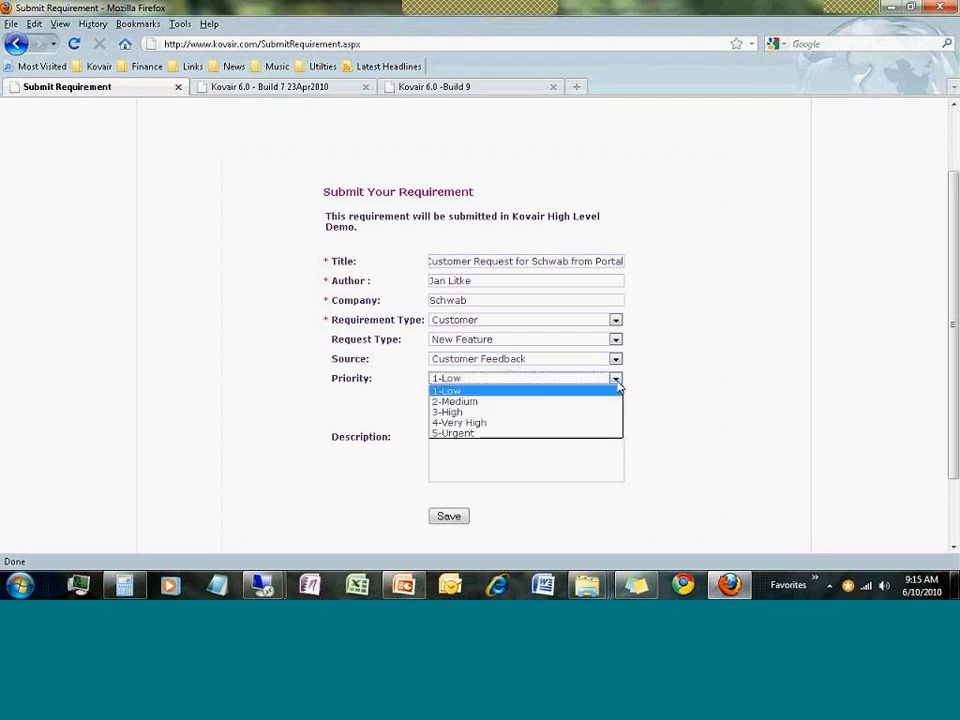
click(563, 412)
click(449, 516)
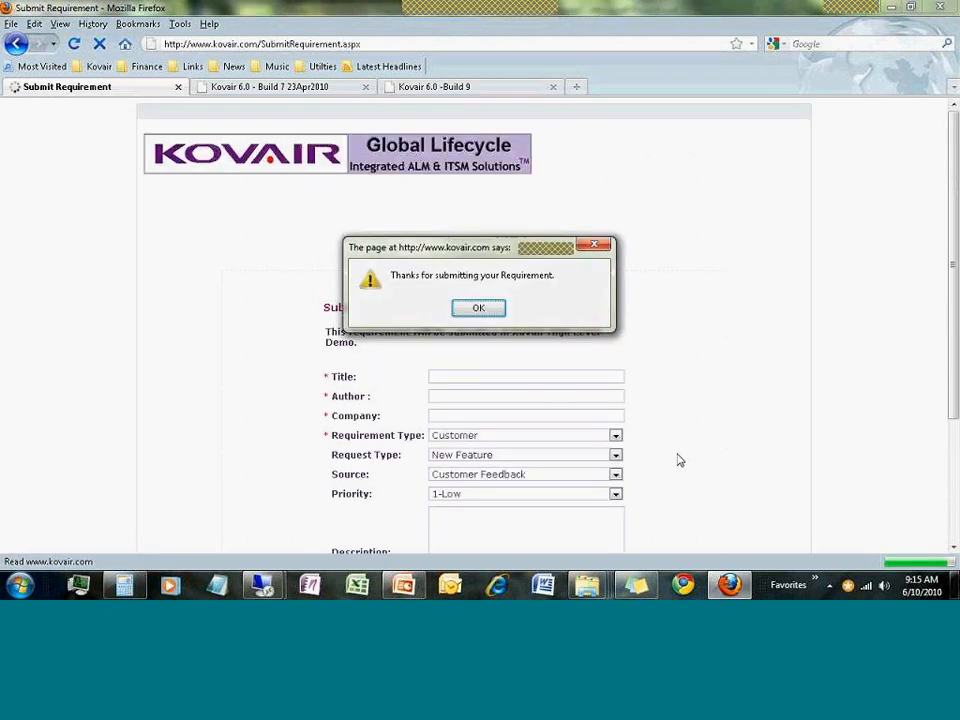
click(479, 309)
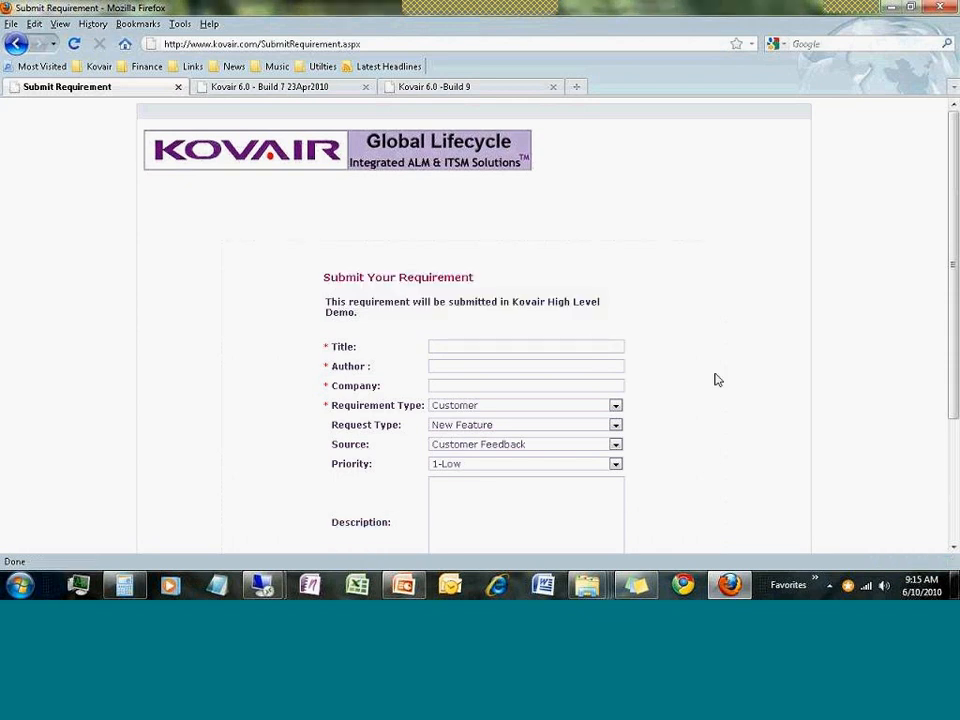
Log in on the Kovair 6.0 page with the user name and account password
click(223, 84)
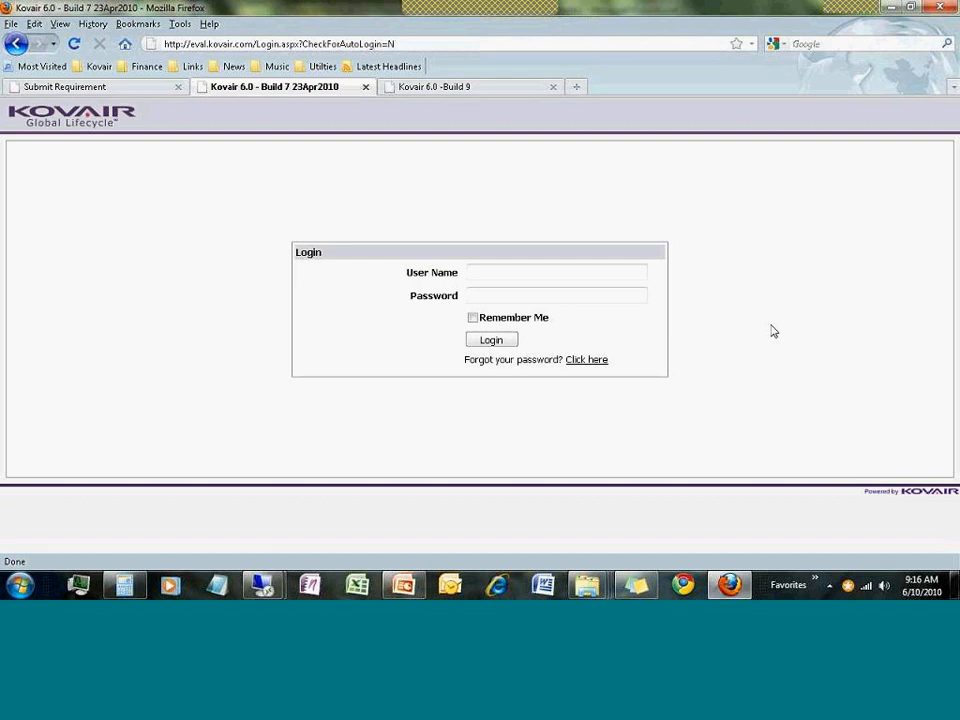
click(589, 271)
text(marym)
key(Tab)
text(*****)
click(509, 341)
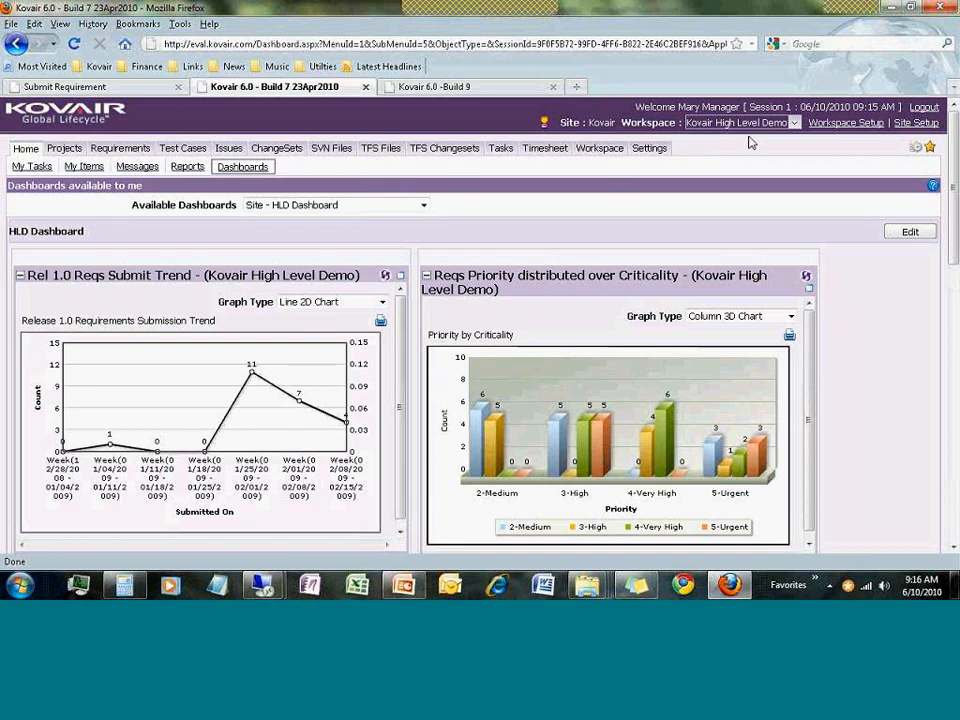
click(795, 123)
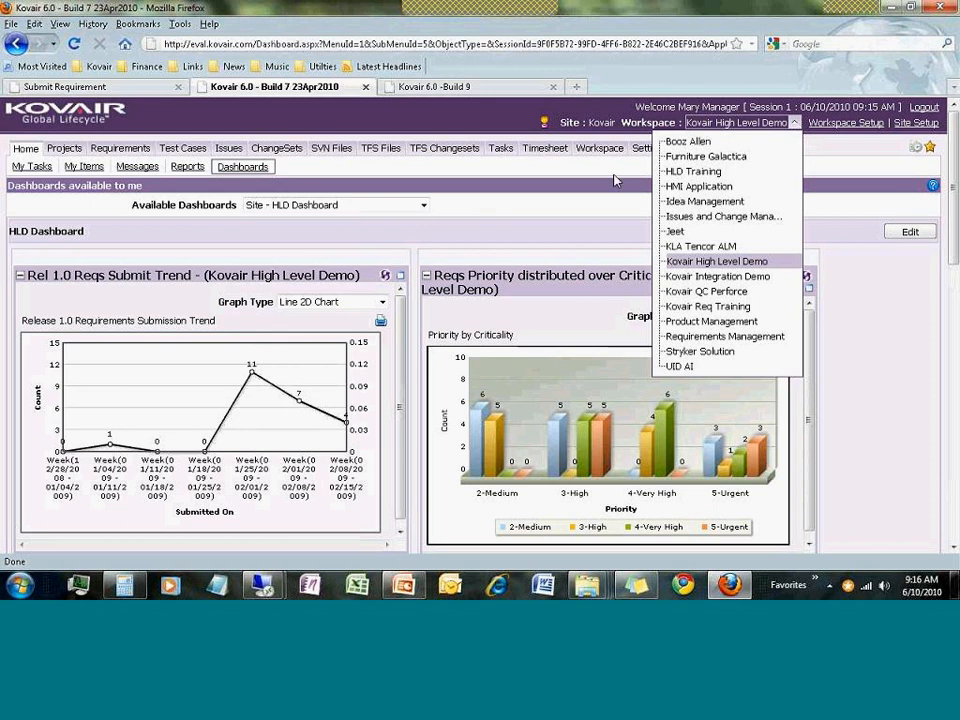
click(614, 180)
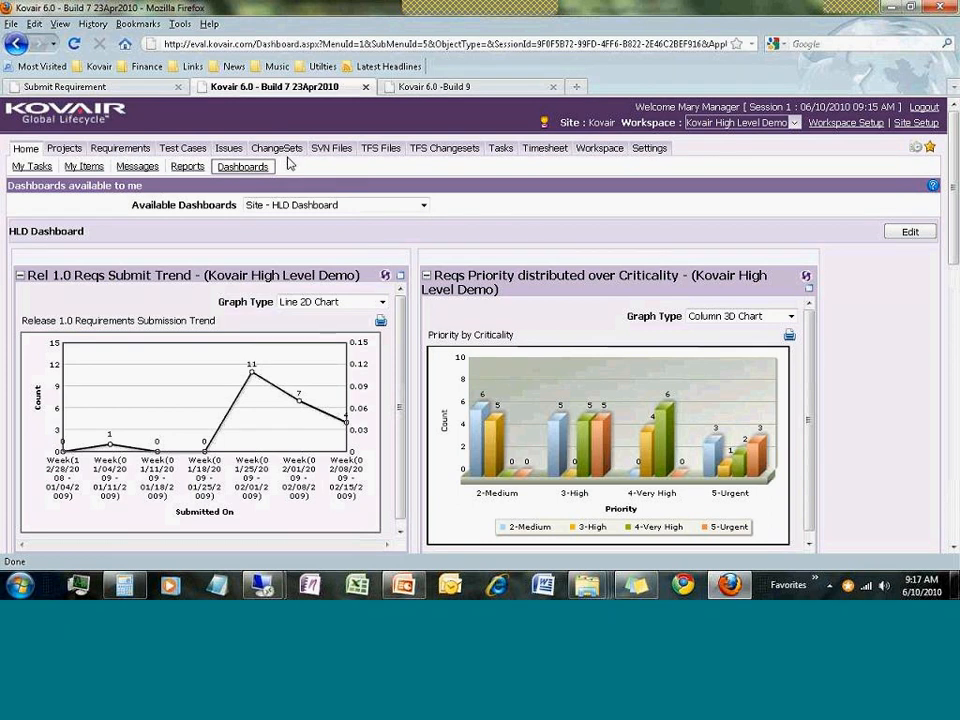
Keep Site - HLD Dashboard selected and scroll down to the Reqs By Type pie chart
mouse_move(288, 160)
click(424, 206)
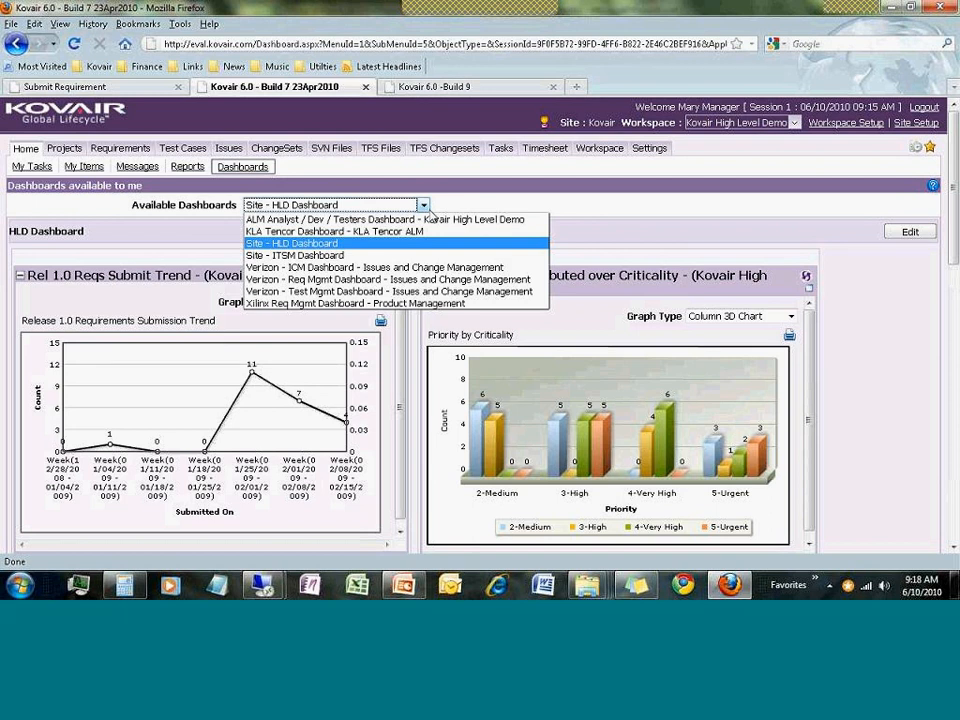
click(500, 207)
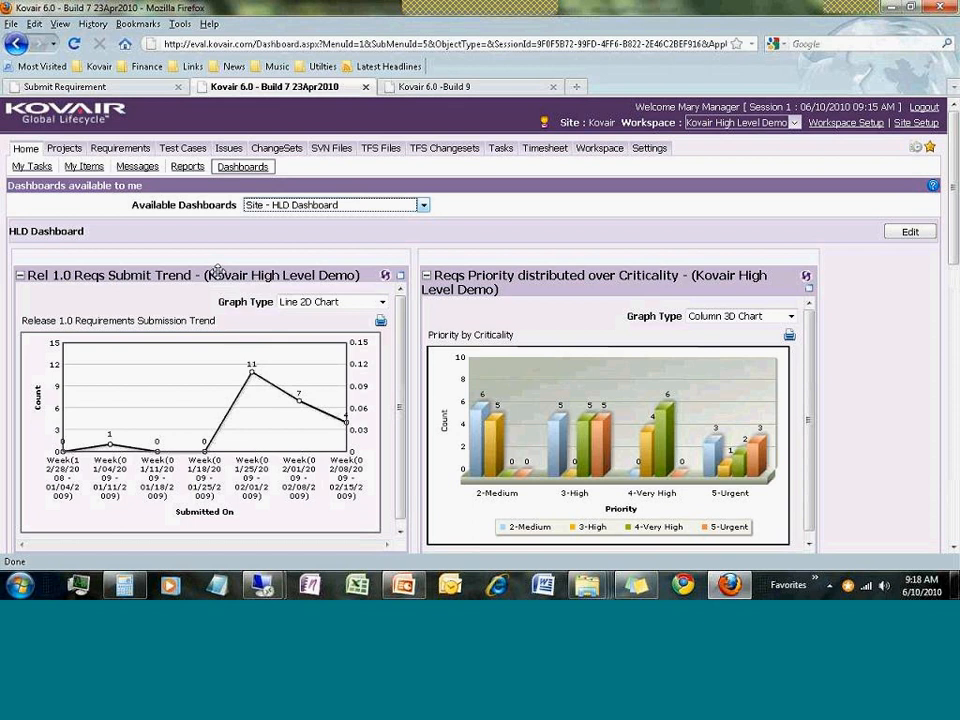
scroll(872, 404, down, 2)
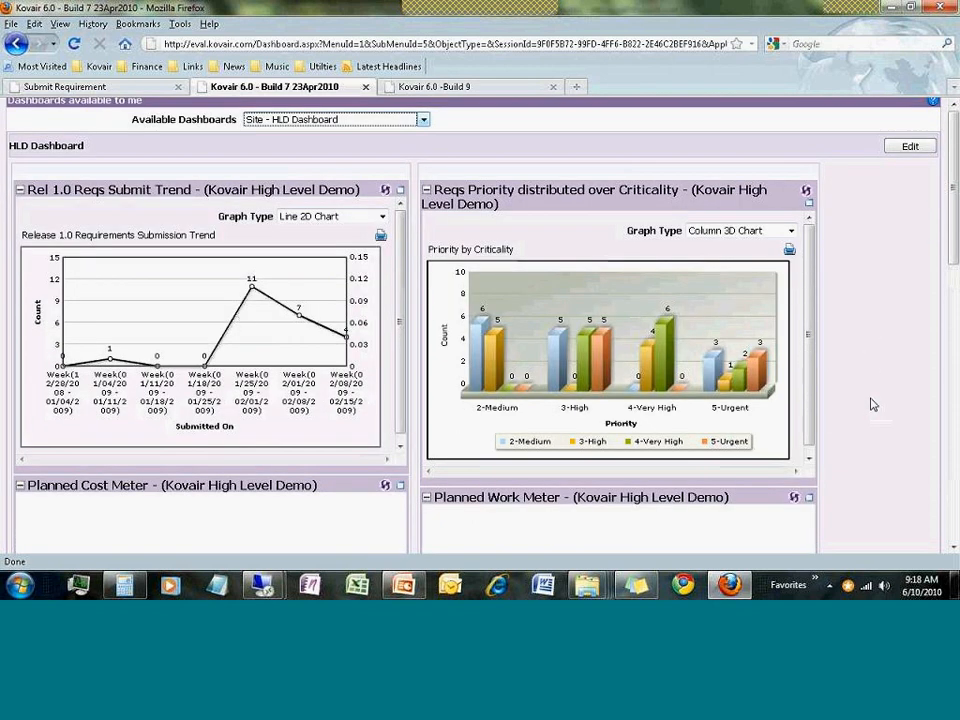
scroll(872, 404, down, 2)
scroll(872, 404, down, 4)
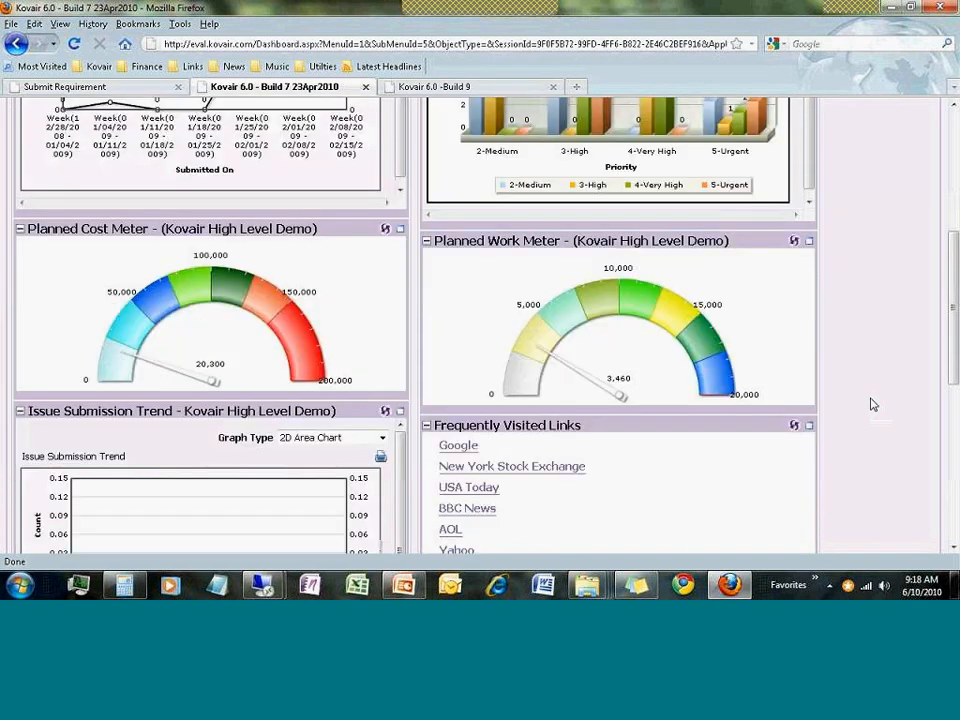
scroll(872, 404, down, 10)
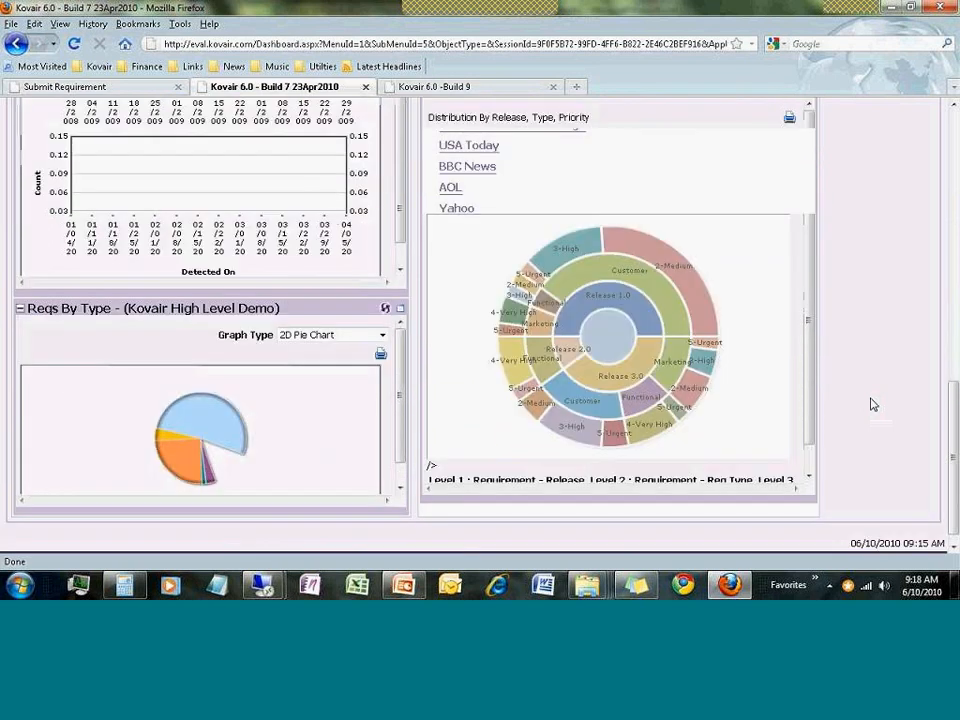
scroll(872, 404, down, 1)
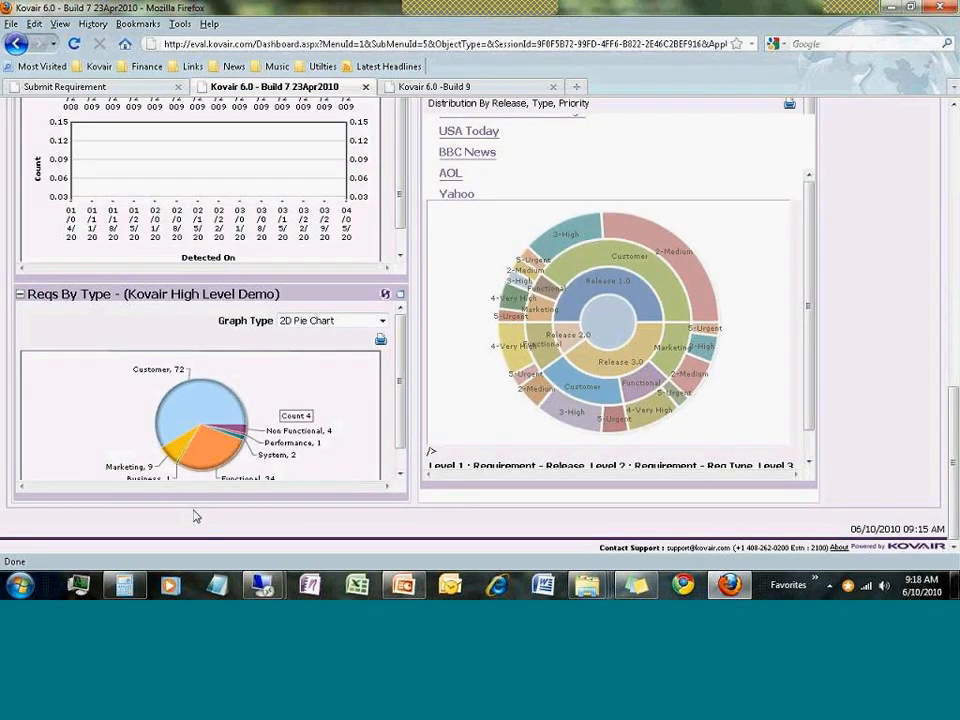
right_click(184, 416)
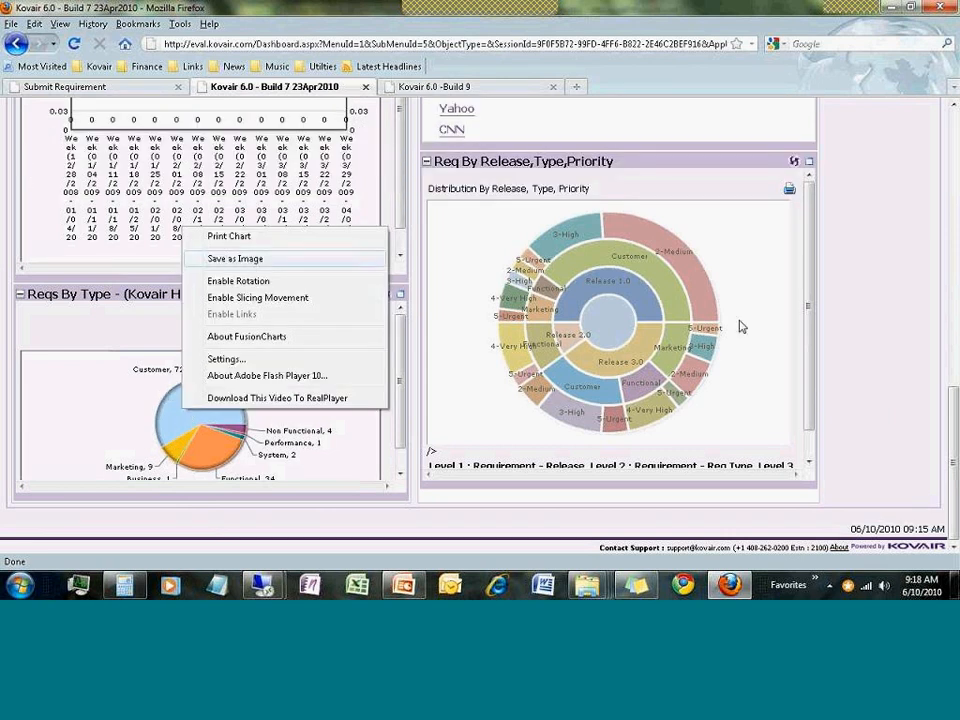
click(863, 332)
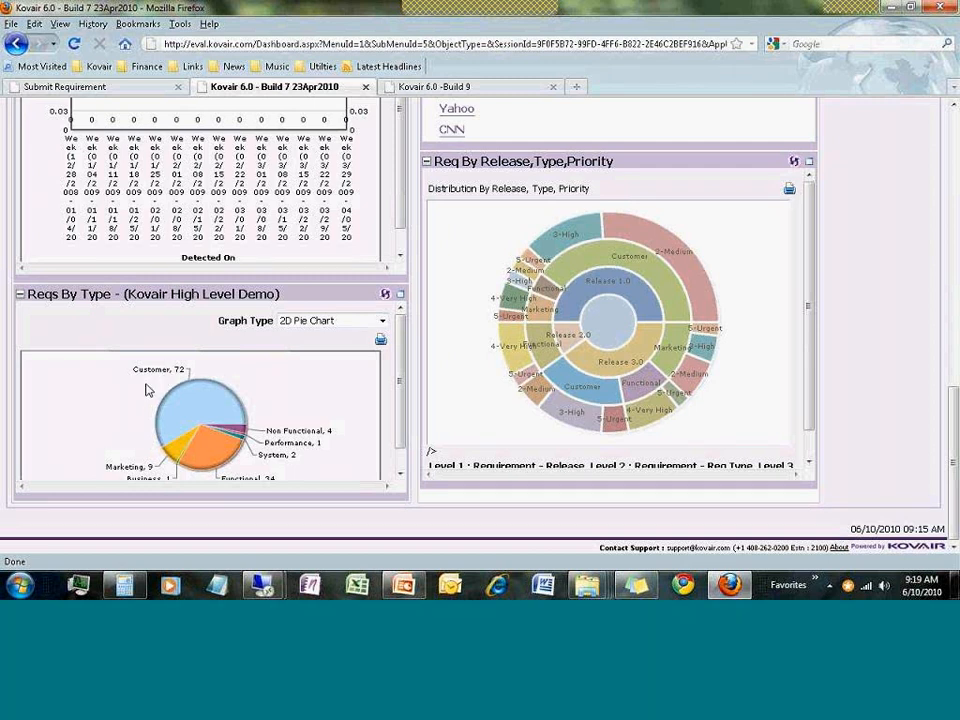
click(191, 416)
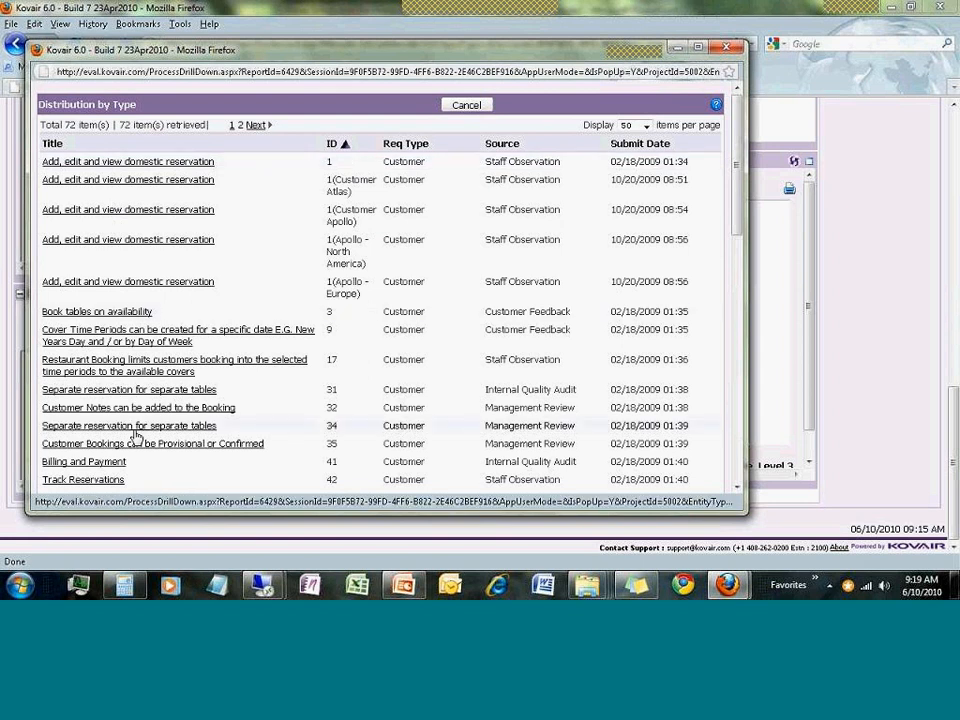
click(344, 144)
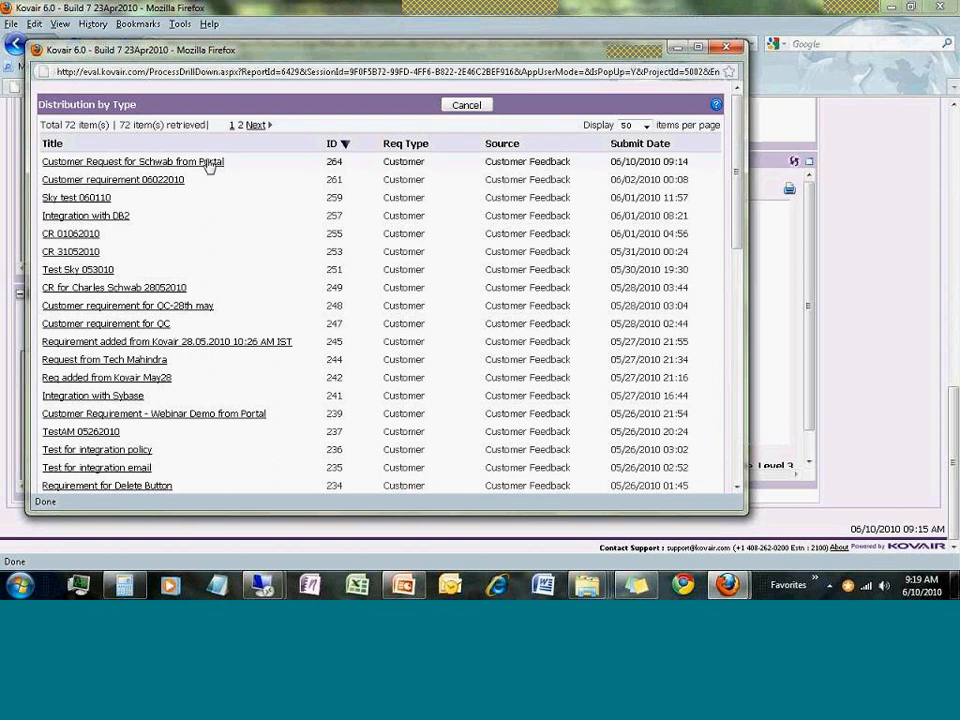
click(466, 108)
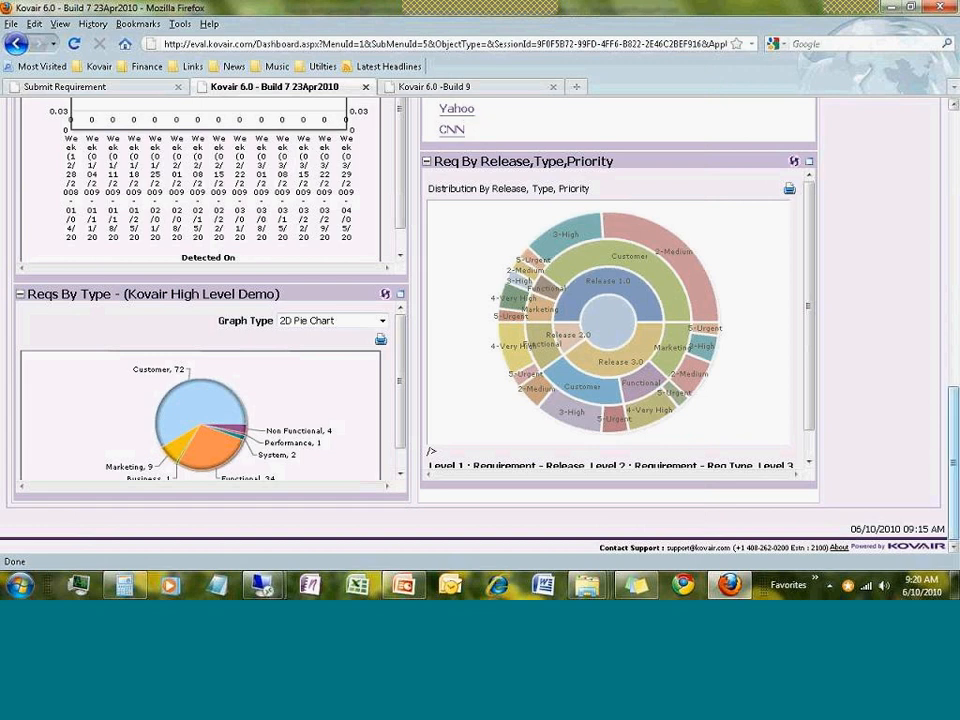
drag(954, 477, 954, 172)
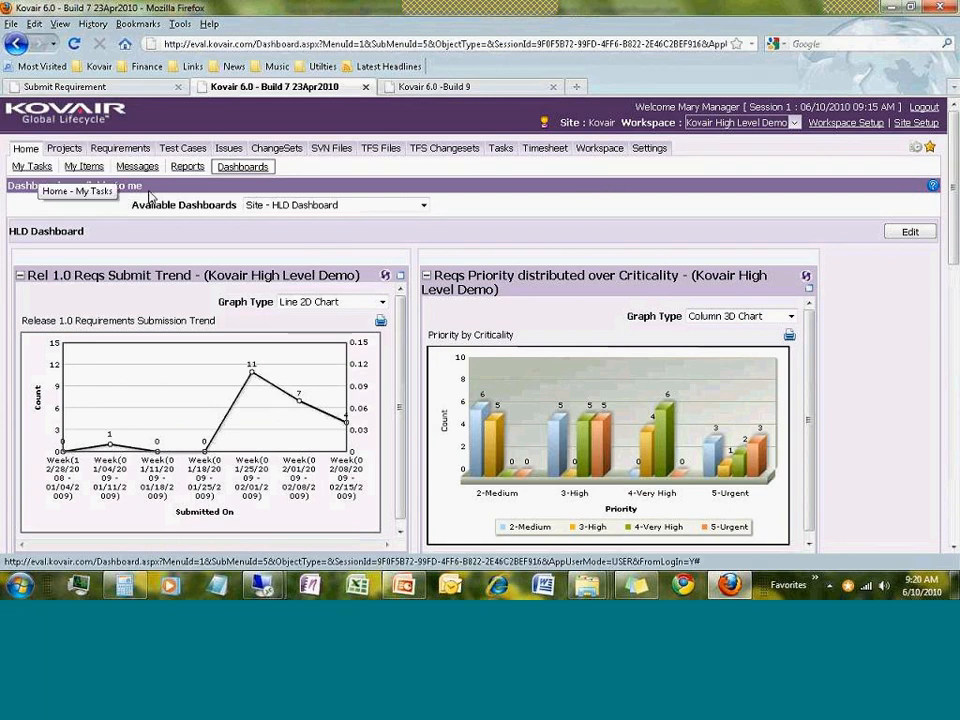
click(18, 164)
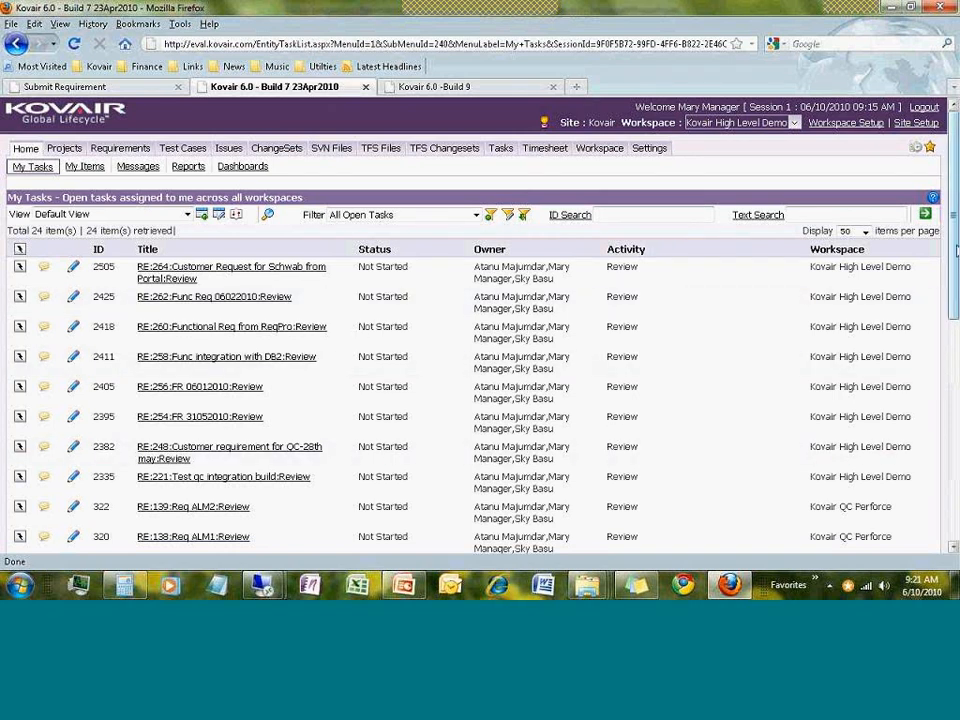
drag(957, 251, 957, 253)
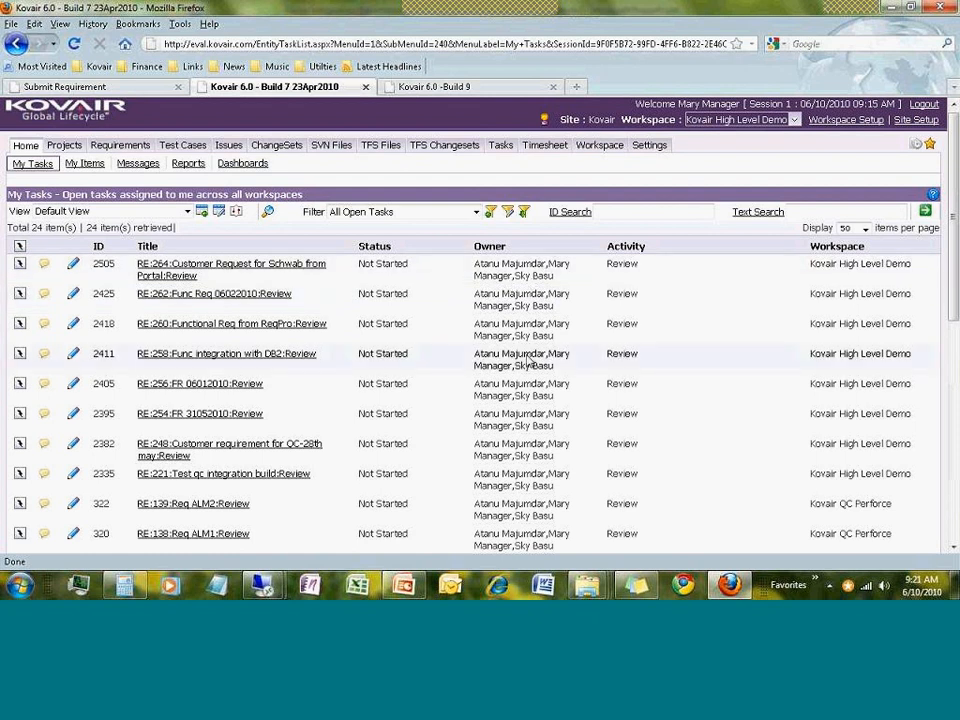
drag(955, 309, 955, 346)
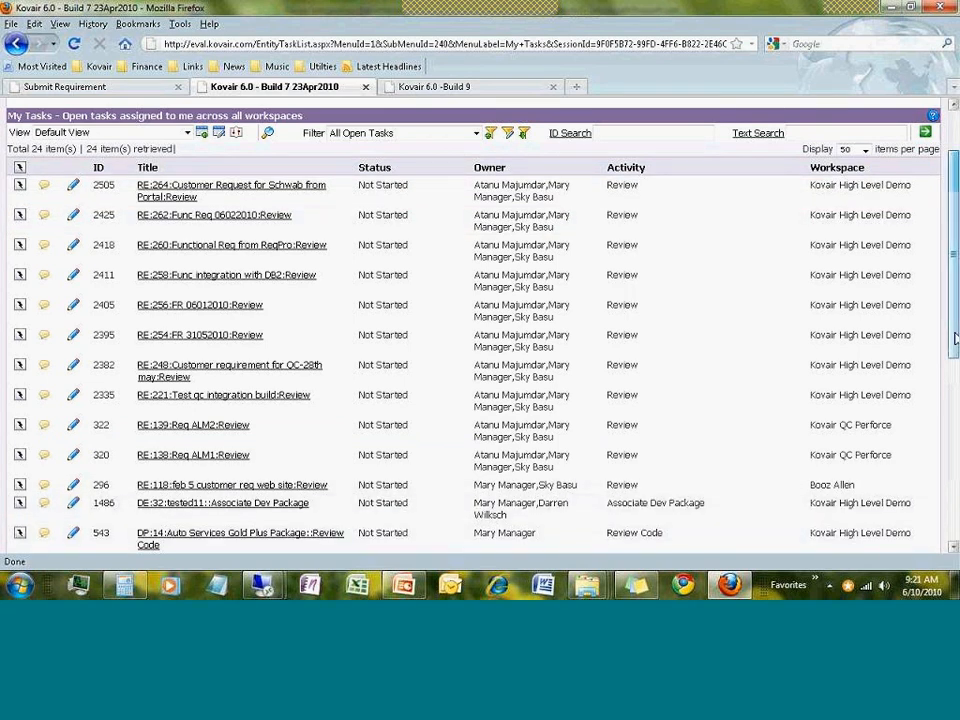
scroll(955, 338, up, 2)
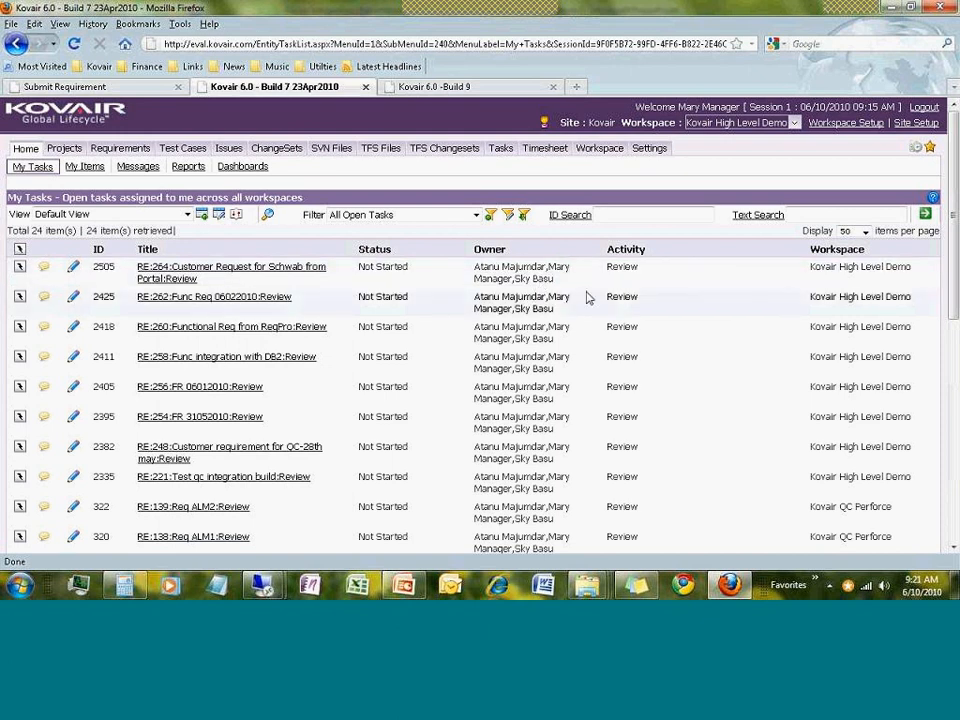
Open task RE:264 Customer Request for Schwab and expand its Requirement (Parent) Linked Requirements
click(287, 270)
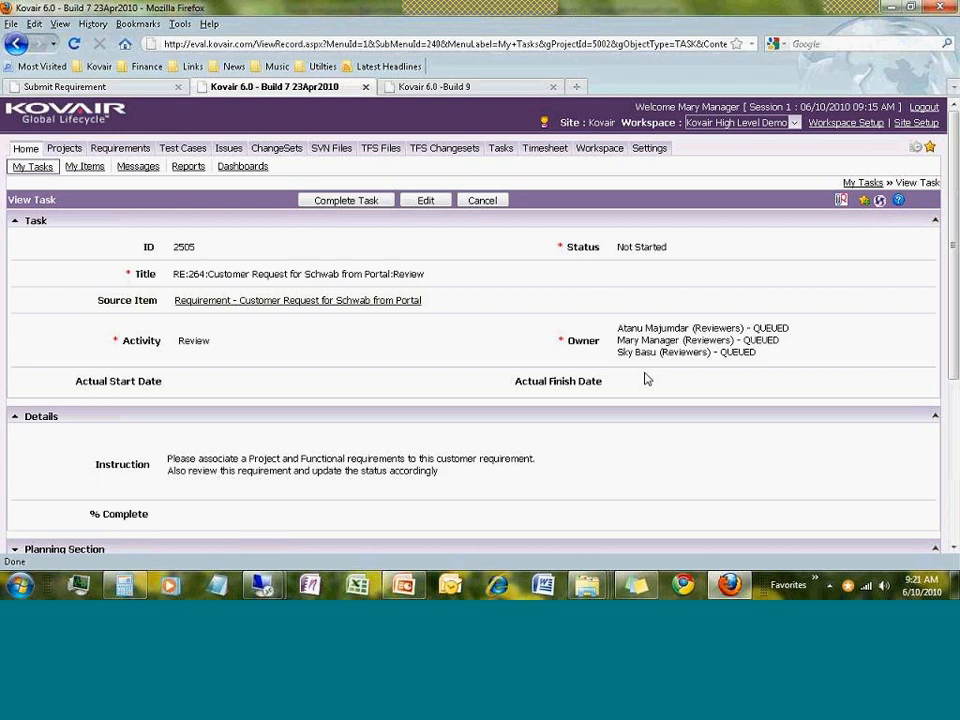
scroll(645, 378, down, 2)
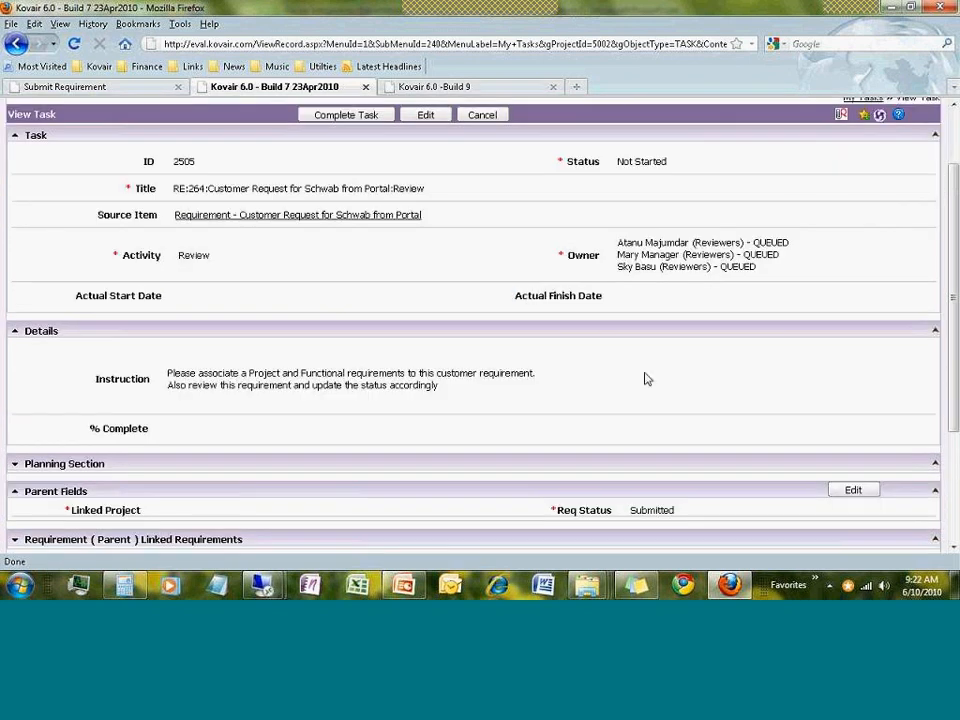
scroll(645, 378, down, 4)
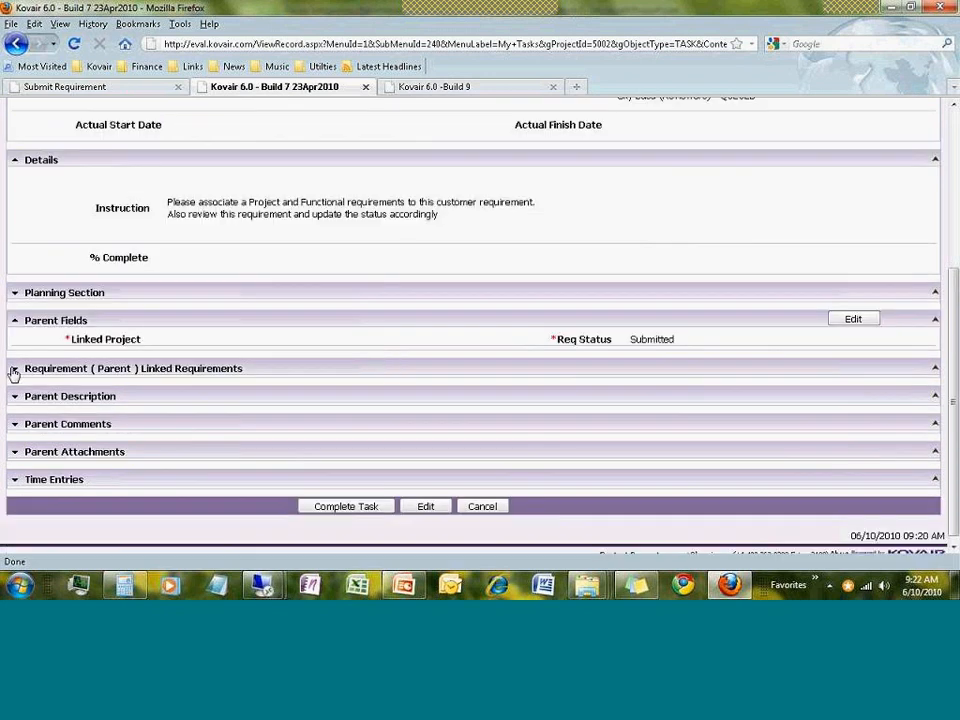
click(14, 370)
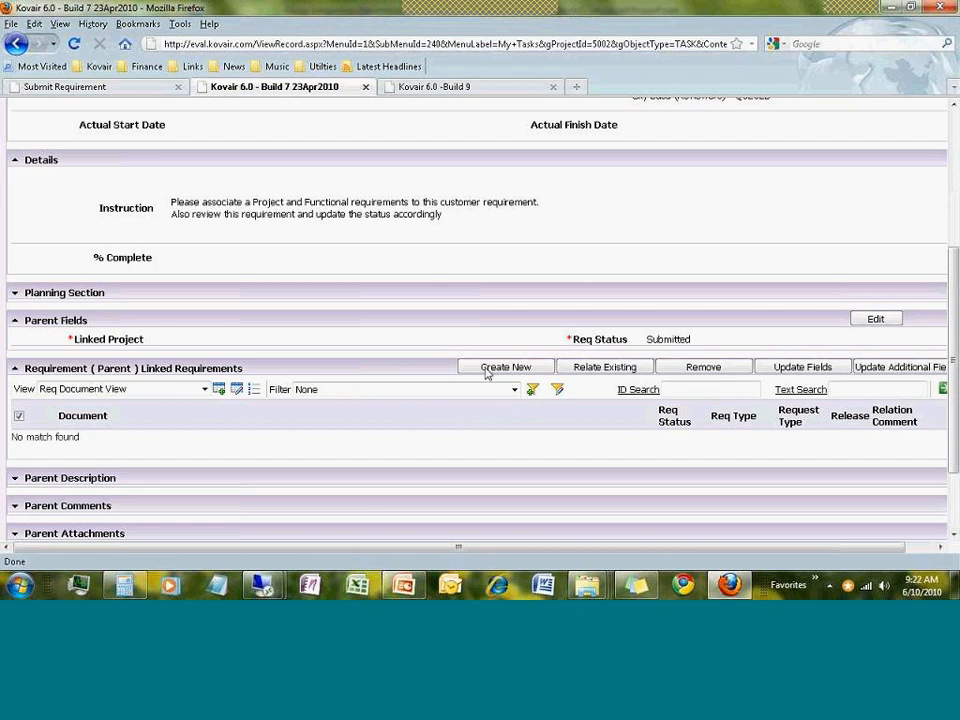
Relate existing requirements, filtering the list to All Functional Requirements
click(584, 372)
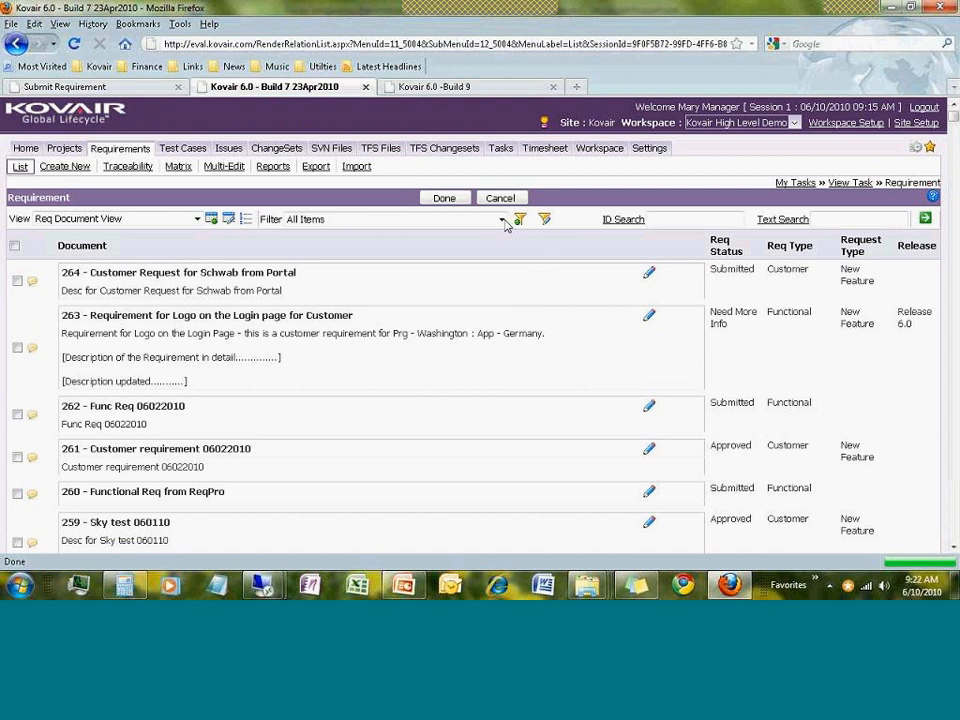
click(502, 219)
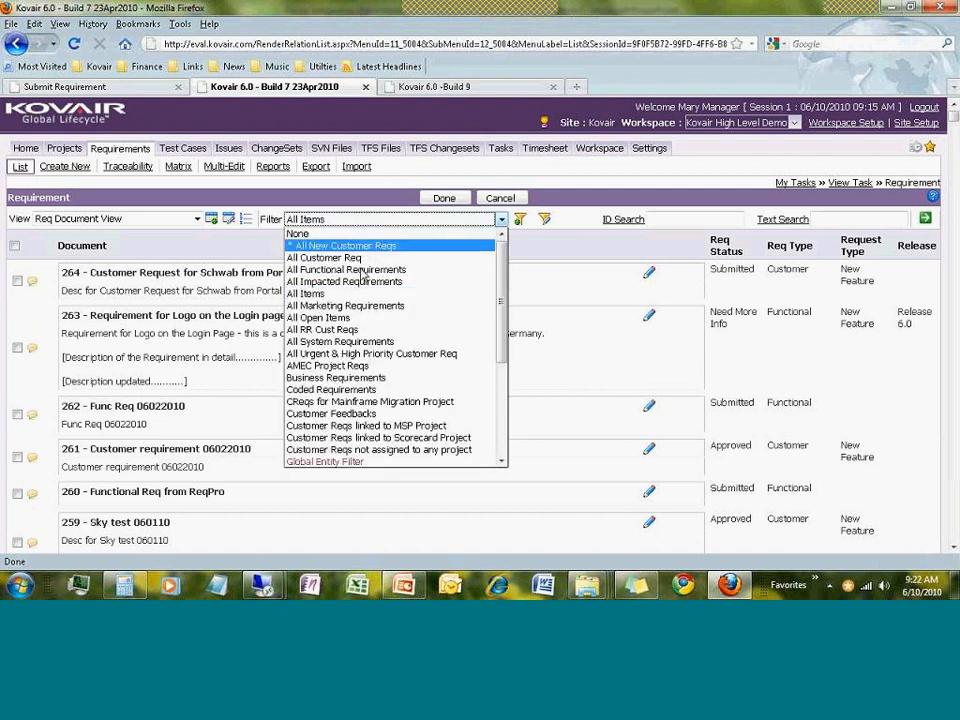
click(363, 270)
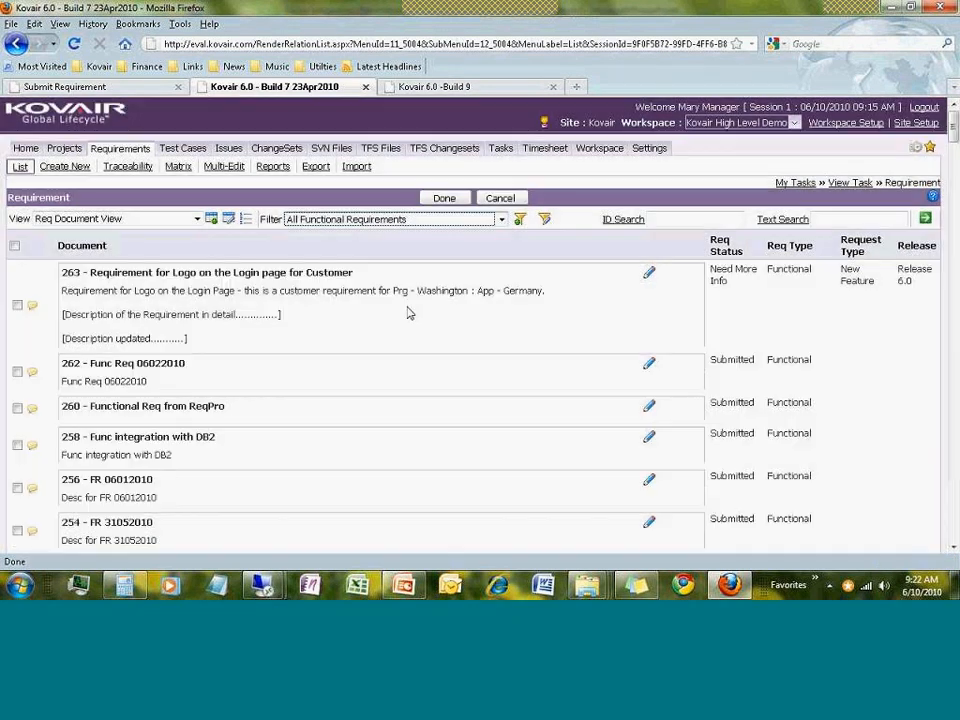
Scroll through the functional requirements and tick requirement 196
scroll(400, 320, down, 12)
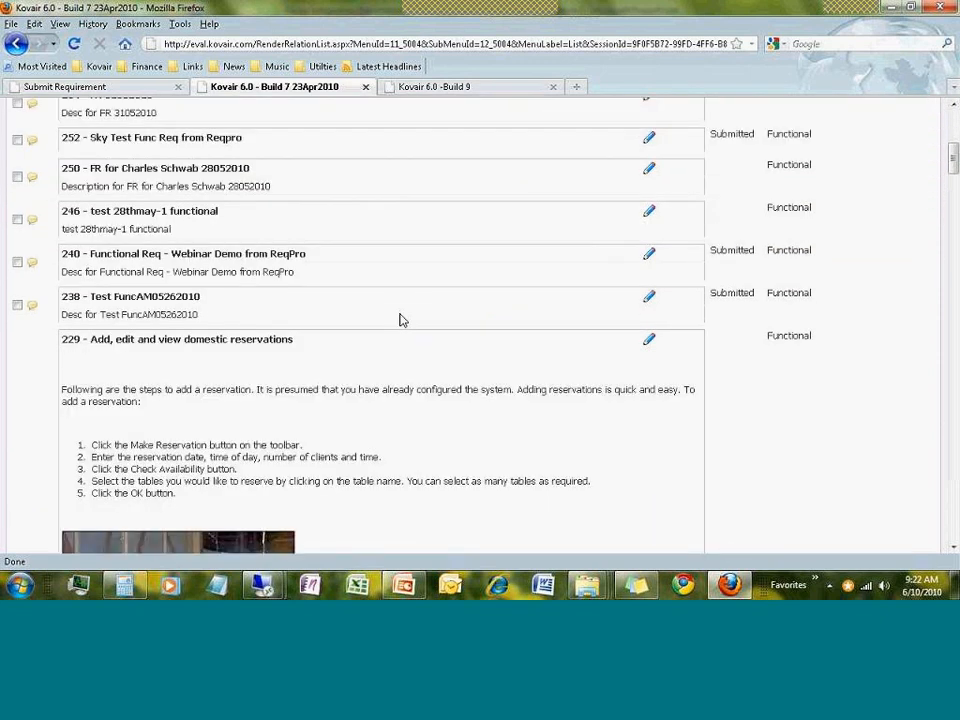
scroll(400, 320, down, 3)
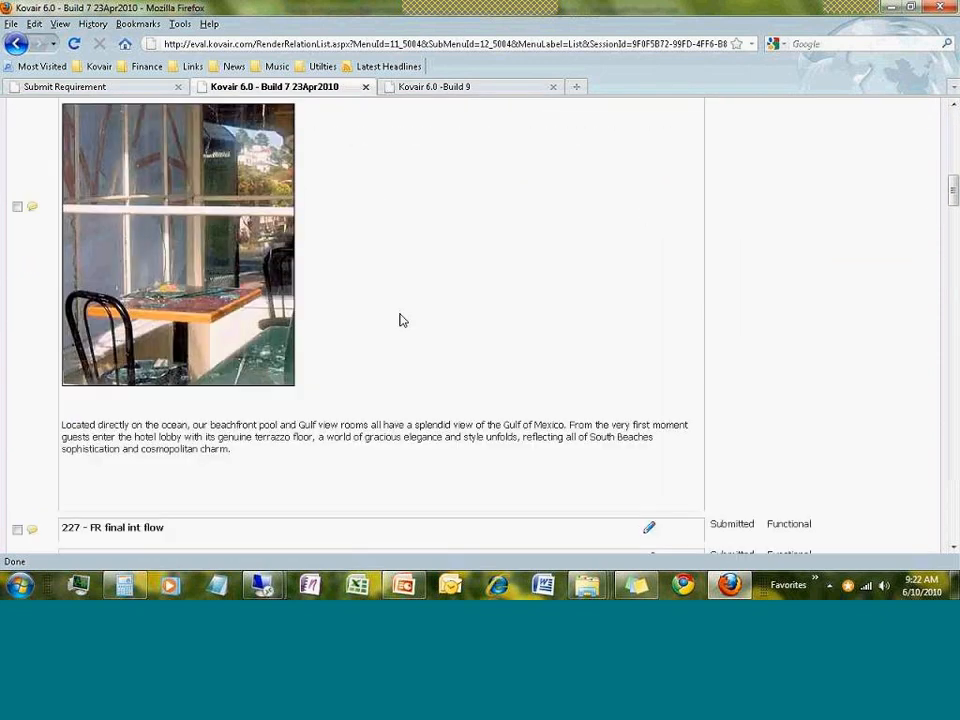
scroll(400, 320, down, 3)
scroll(400, 320, down, 14)
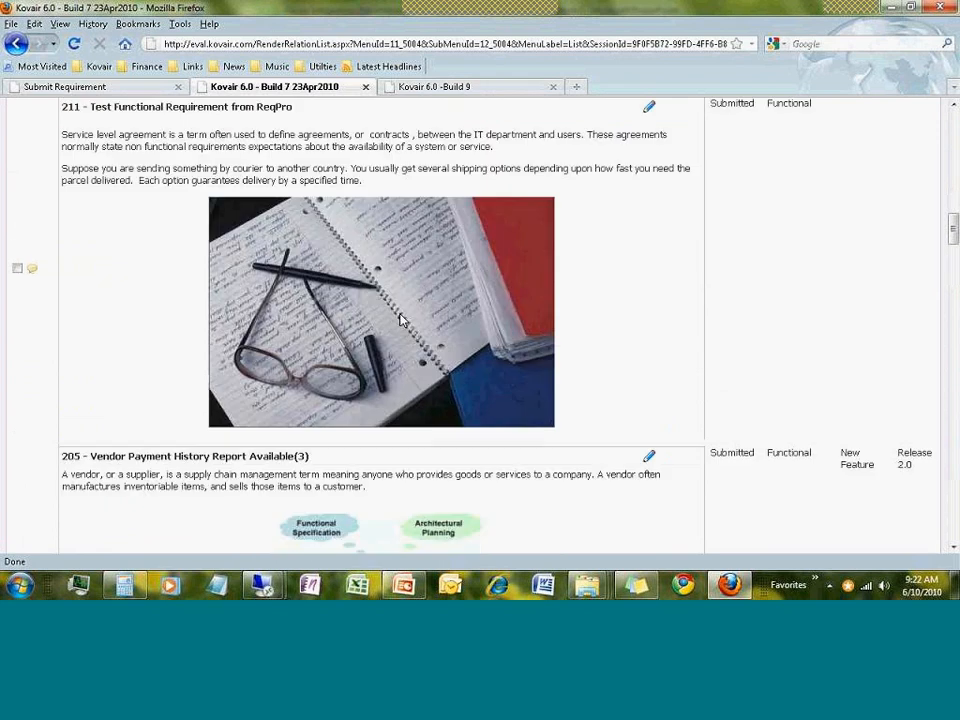
scroll(400, 257, up, 9)
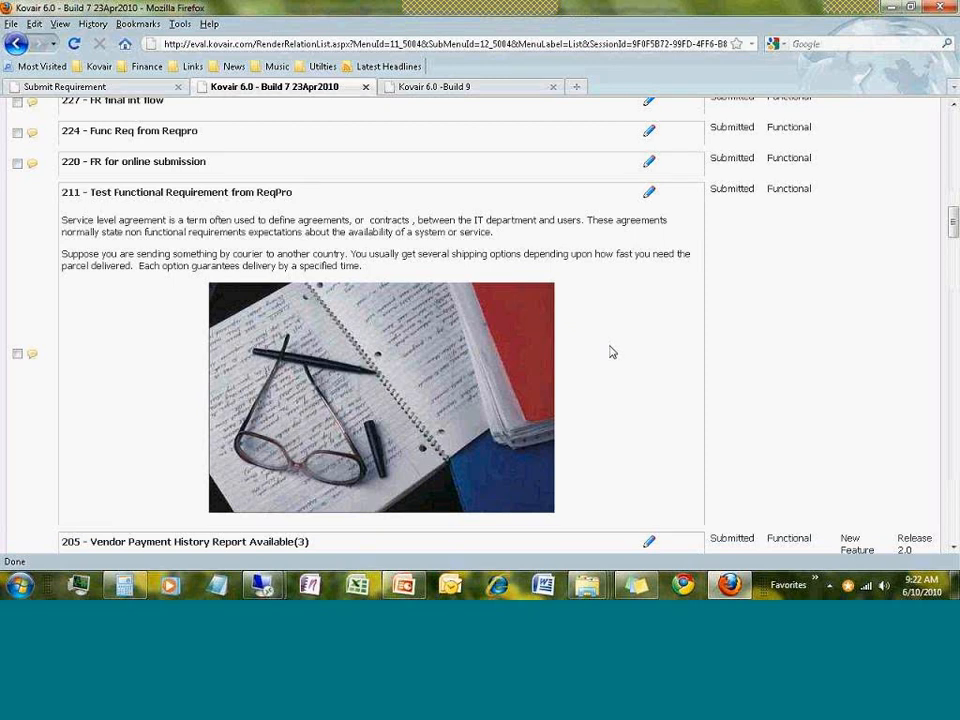
scroll(612, 350, down, 5)
scroll(616, 352, down, 10)
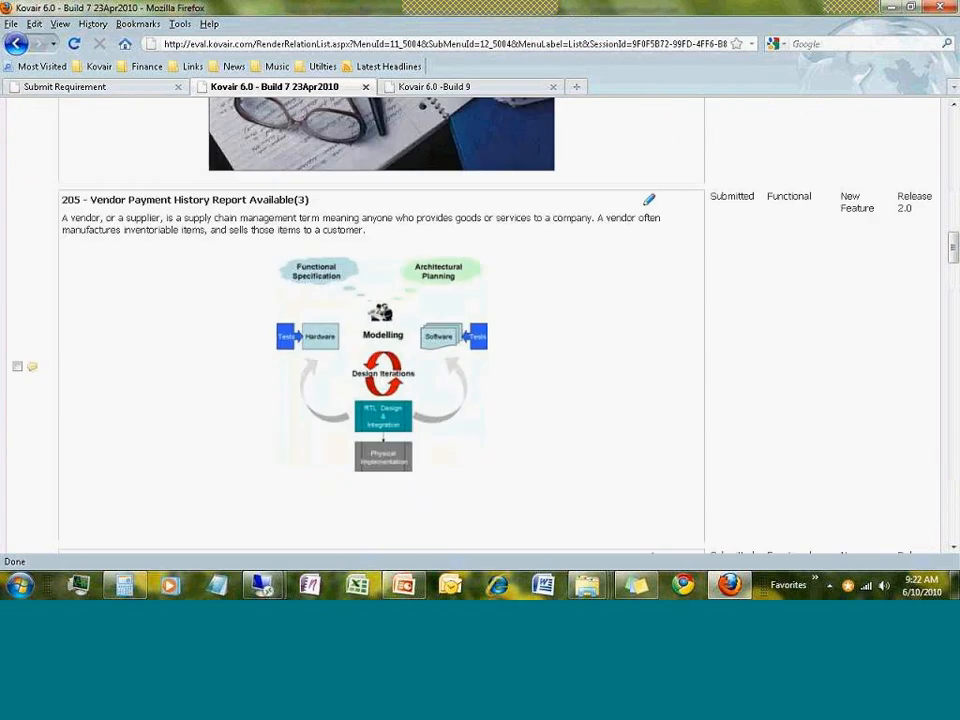
scroll(616, 352, down, 3)
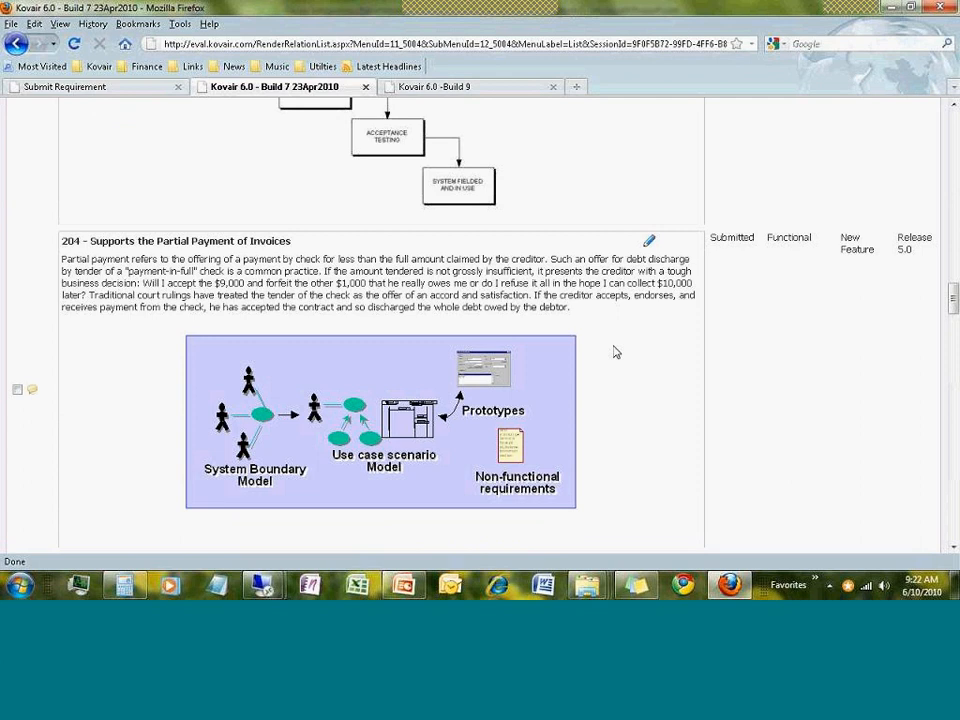
scroll(616, 352, down, 5)
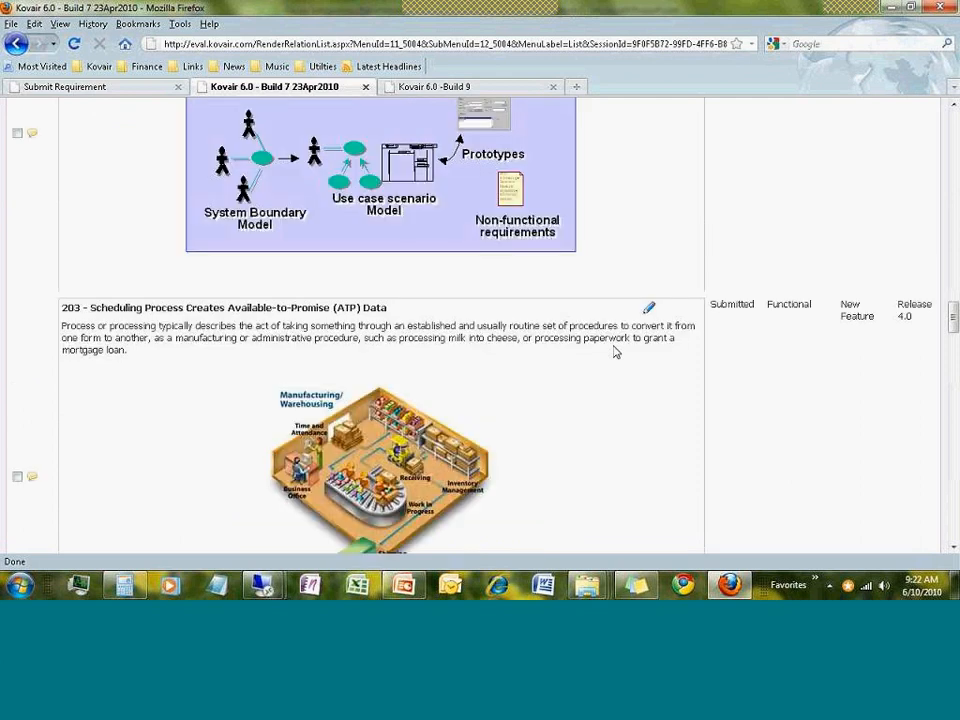
scroll(616, 352, down, 13)
scroll(616, 352, down, 20)
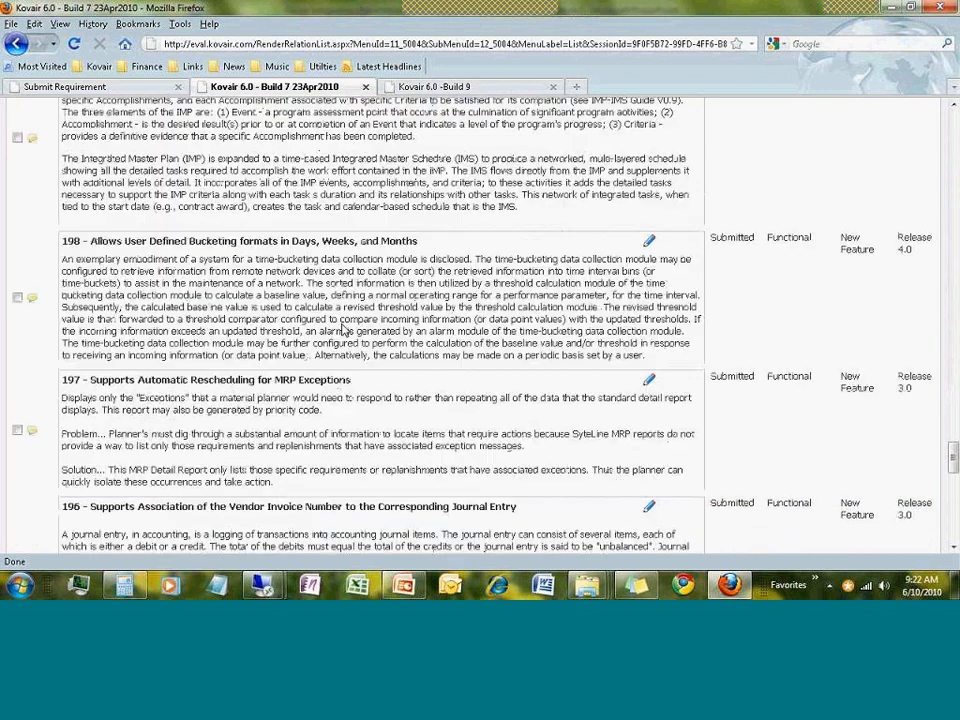
scroll(47, 262, down, 5)
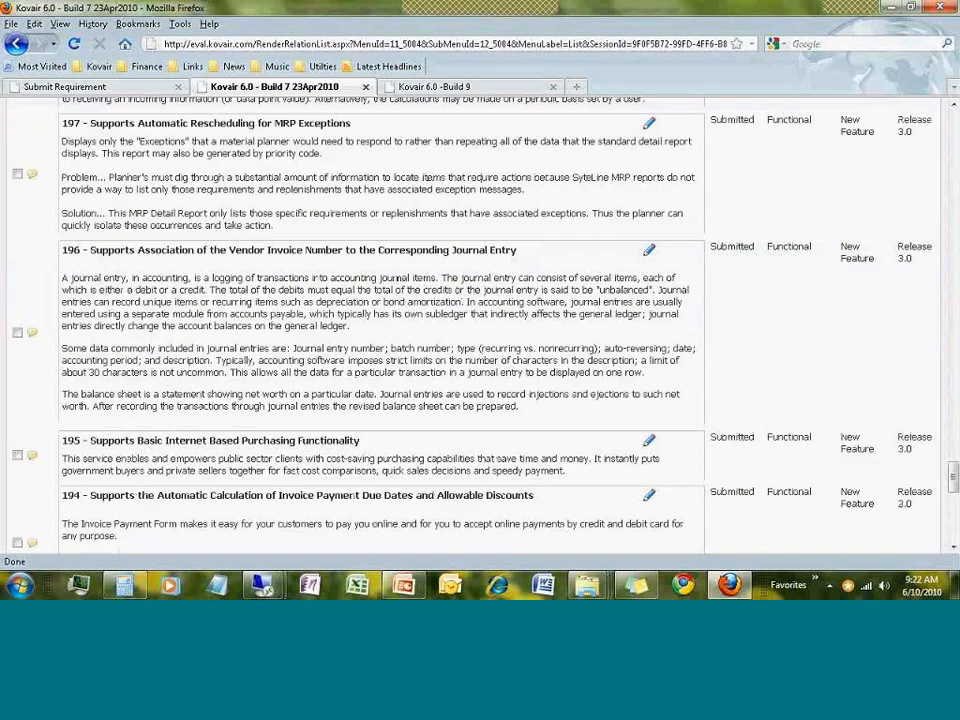
click(17, 333)
drag(953, 477, 953, 125)
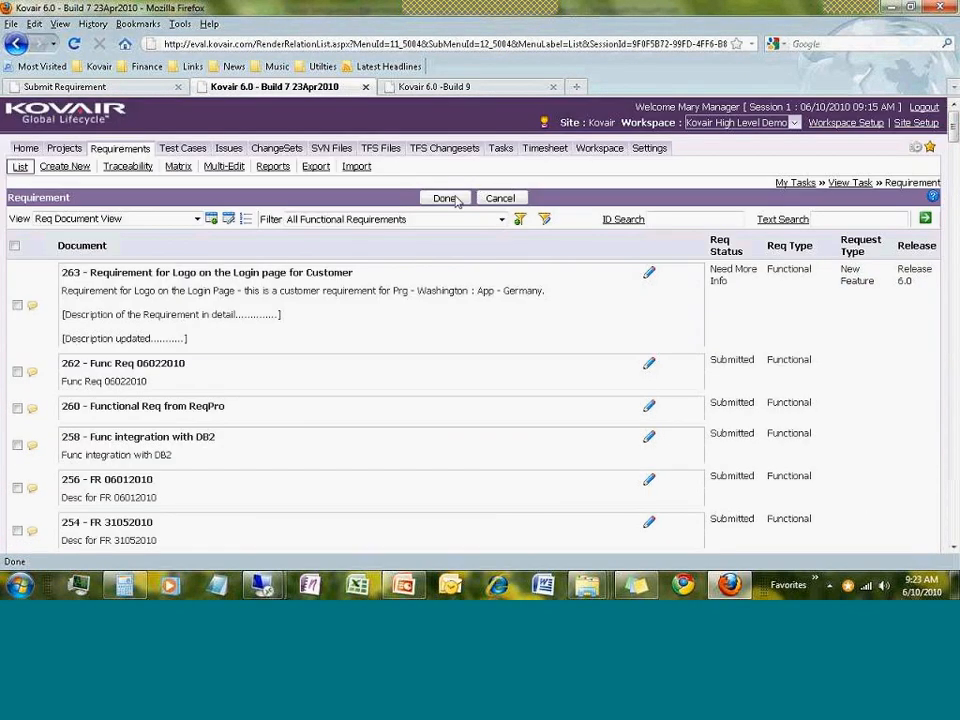
Link requirements 198 and 196 to the request, then edit the Parent Fields
click(444, 198)
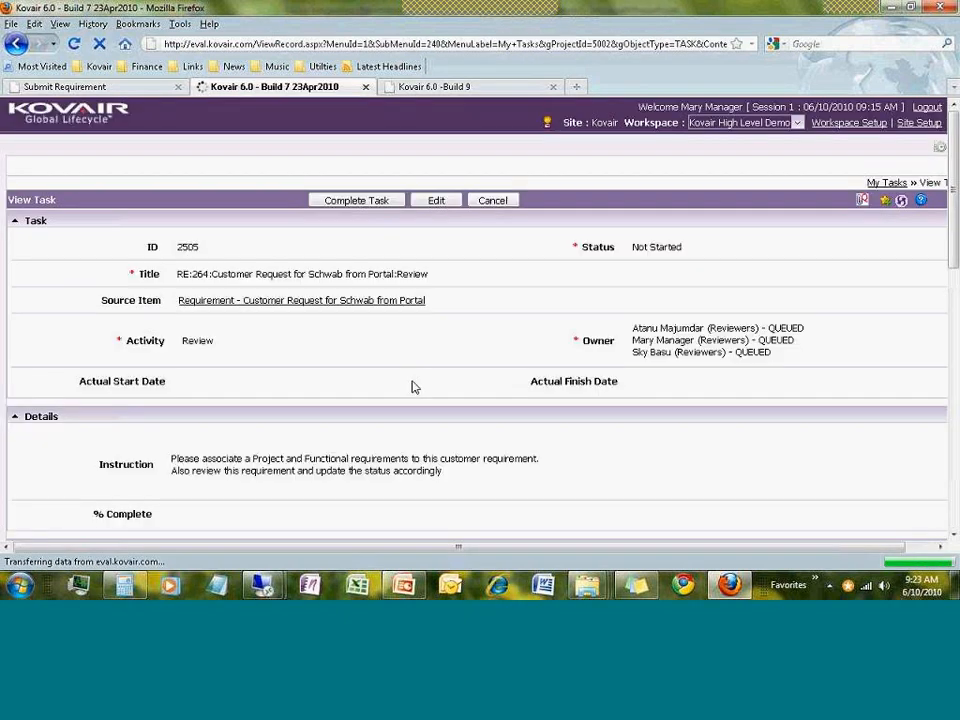
scroll(413, 387, down, 15)
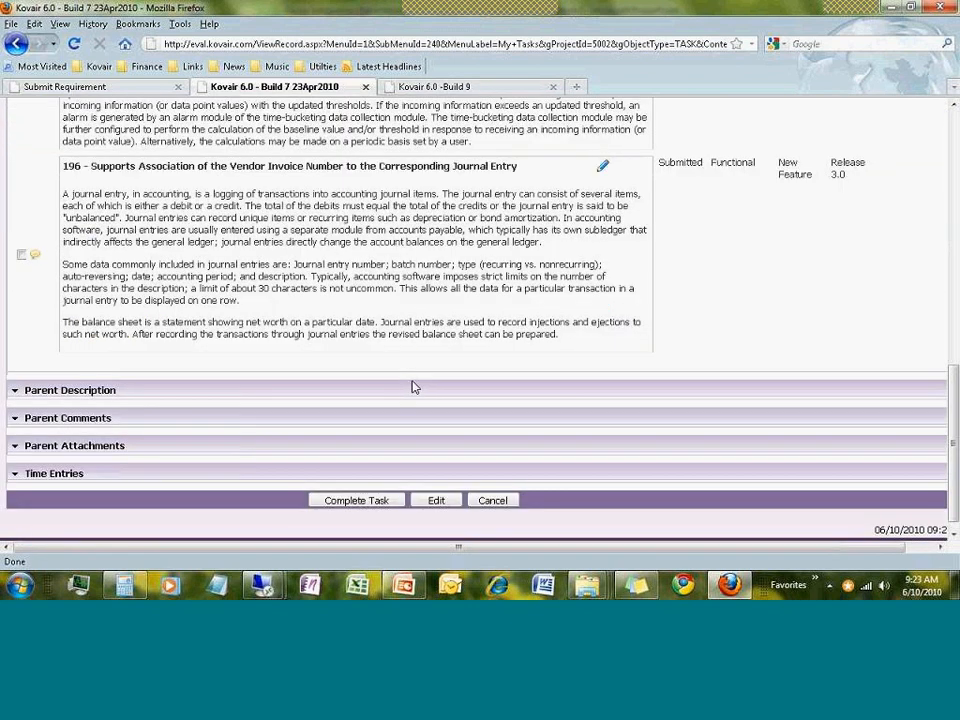
scroll(414, 386, up, 3)
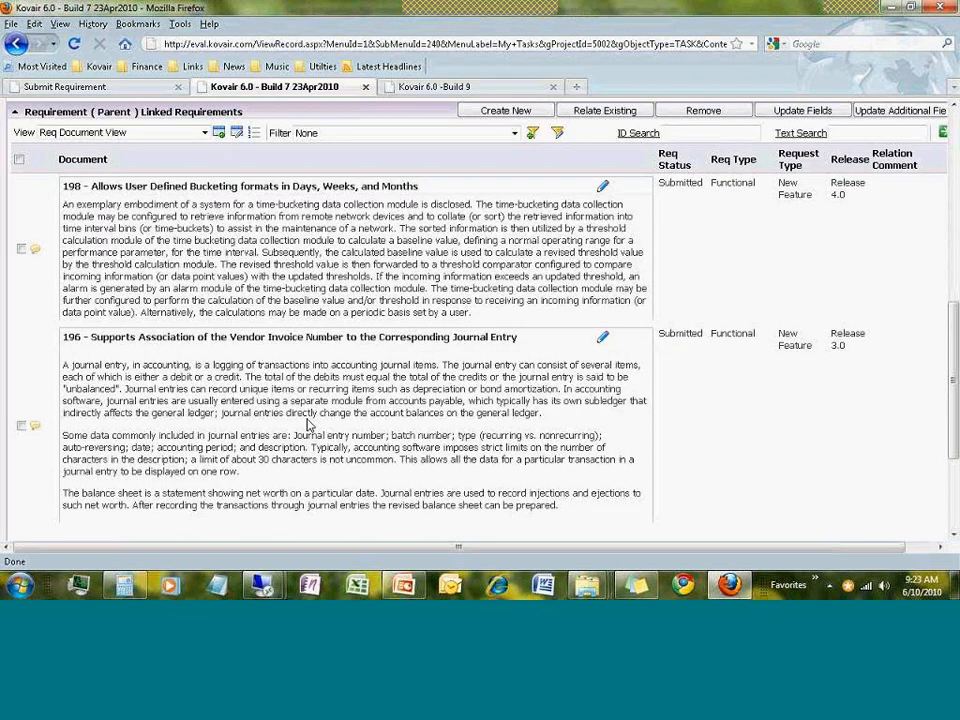
scroll(311, 421, up, 2)
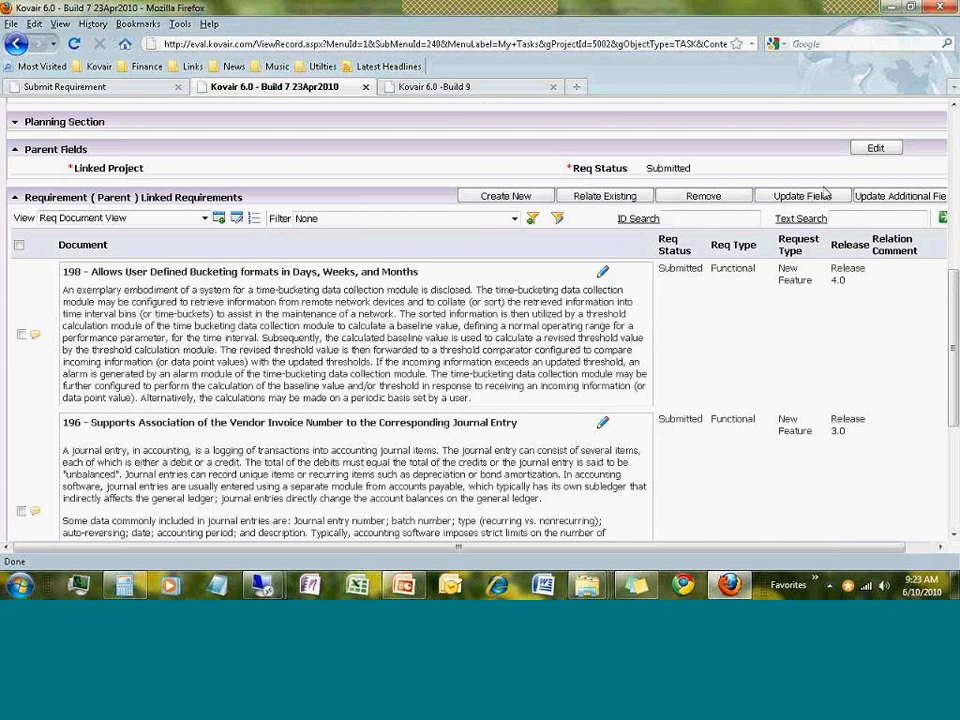
click(876, 147)
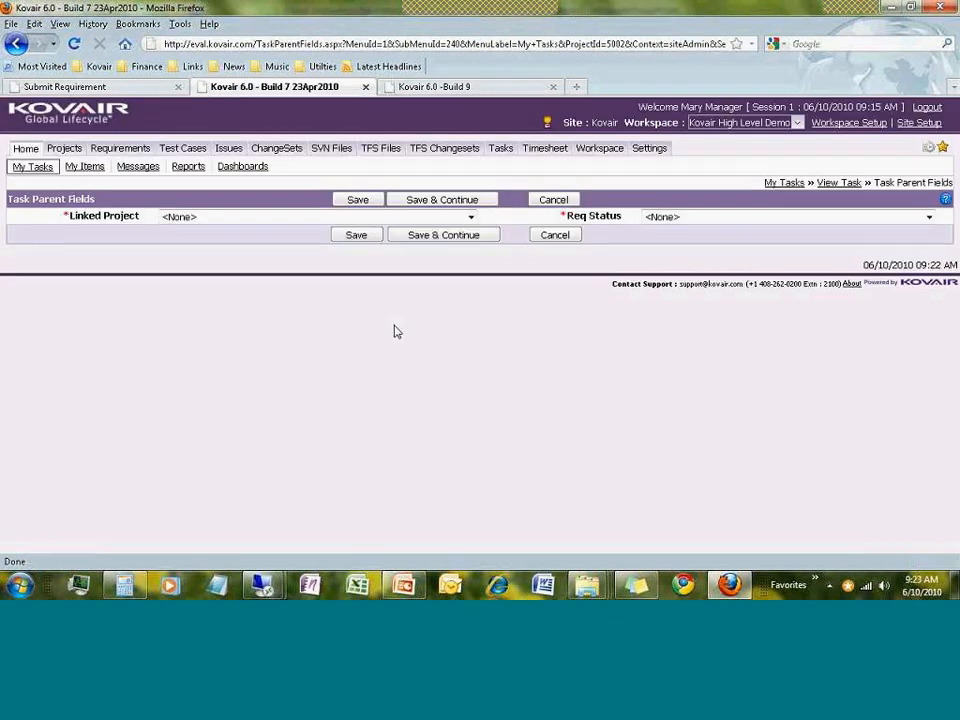
Set Linked Project to 1:Restaurant Reservation System and Req Status to Approved, then save
click(285, 218)
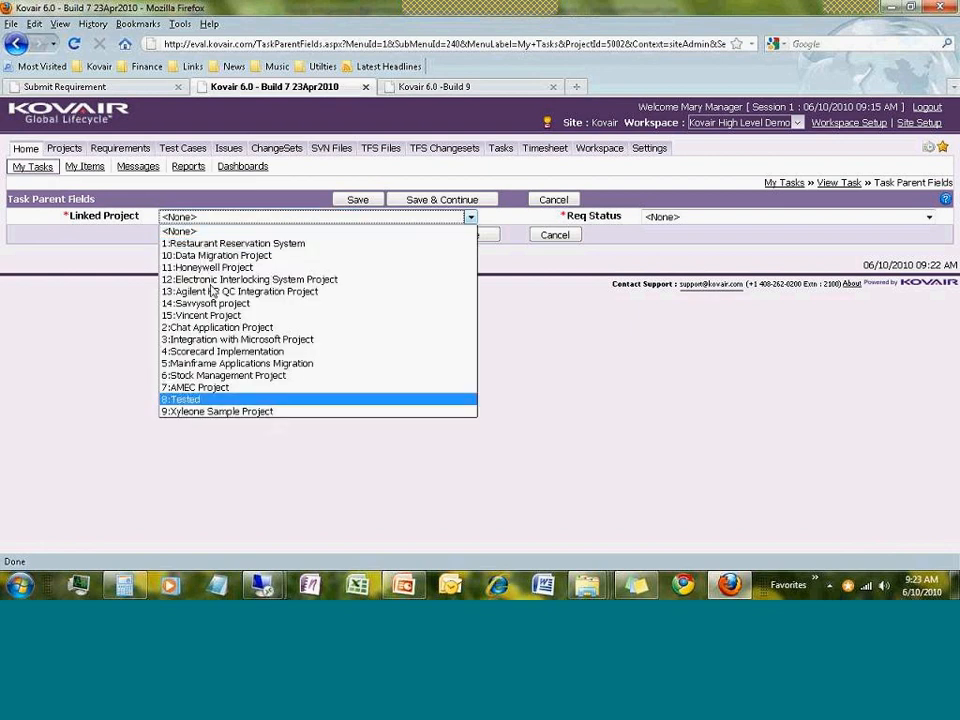
click(192, 246)
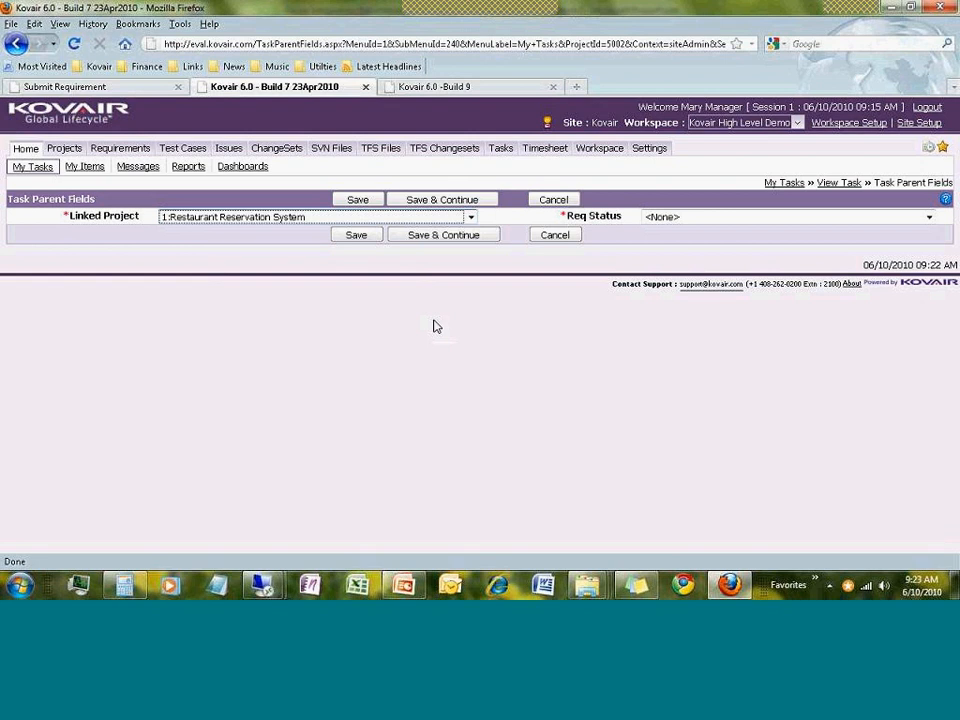
click(720, 219)
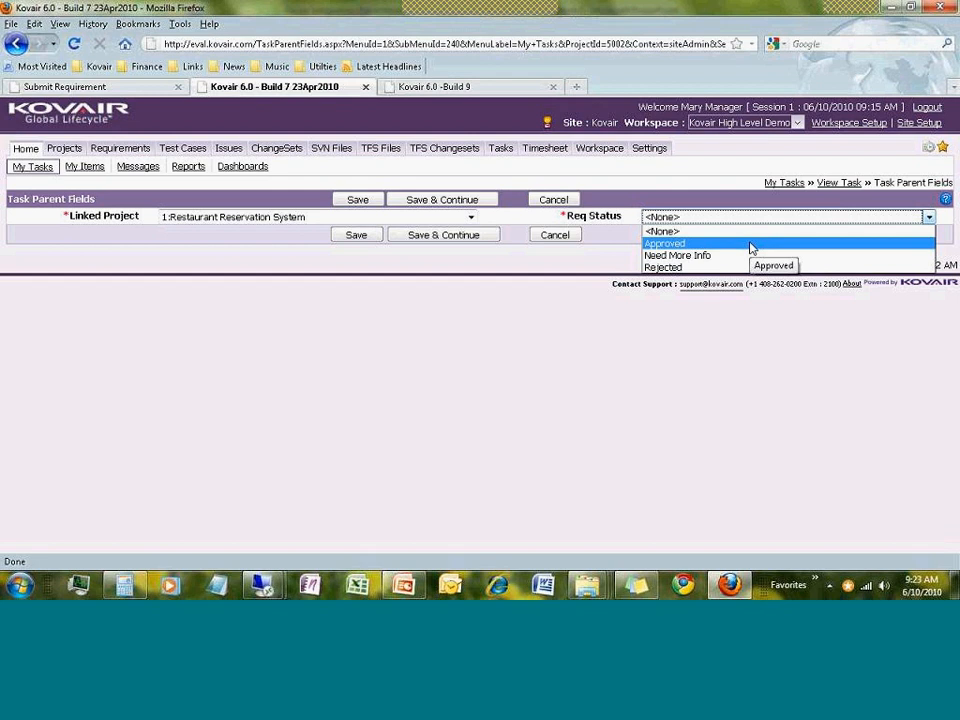
click(751, 246)
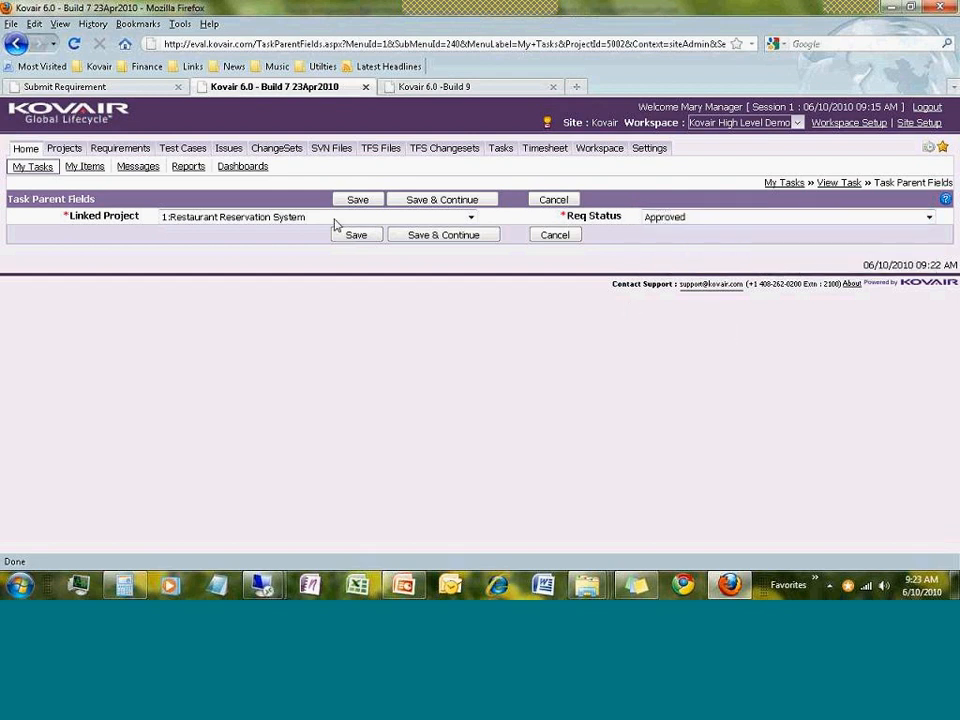
click(359, 238)
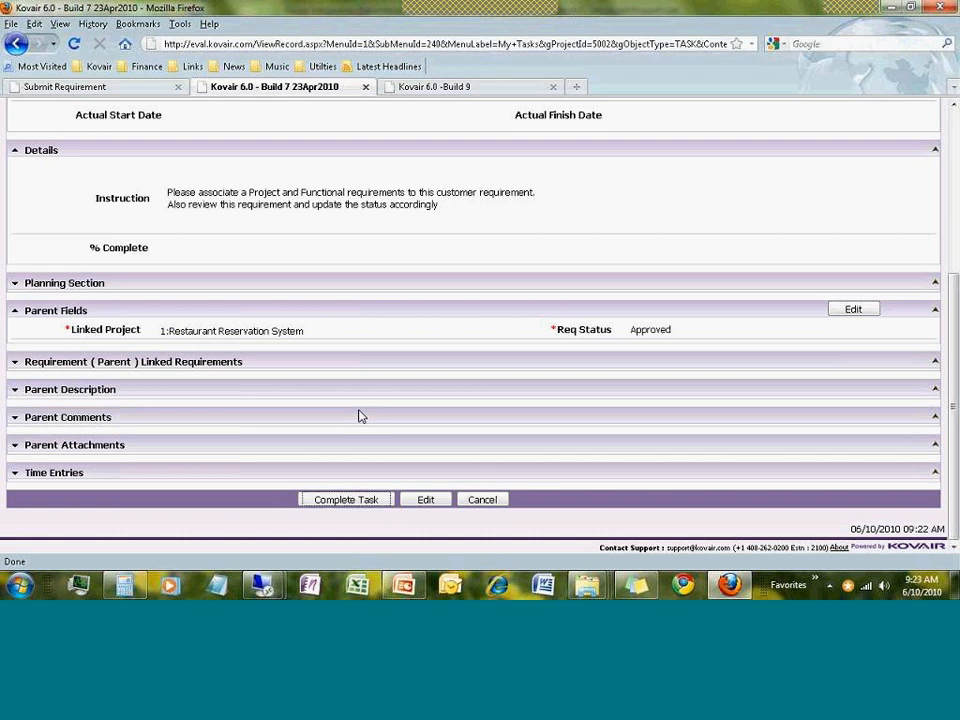
Complete the Schwab review task
key(Return)
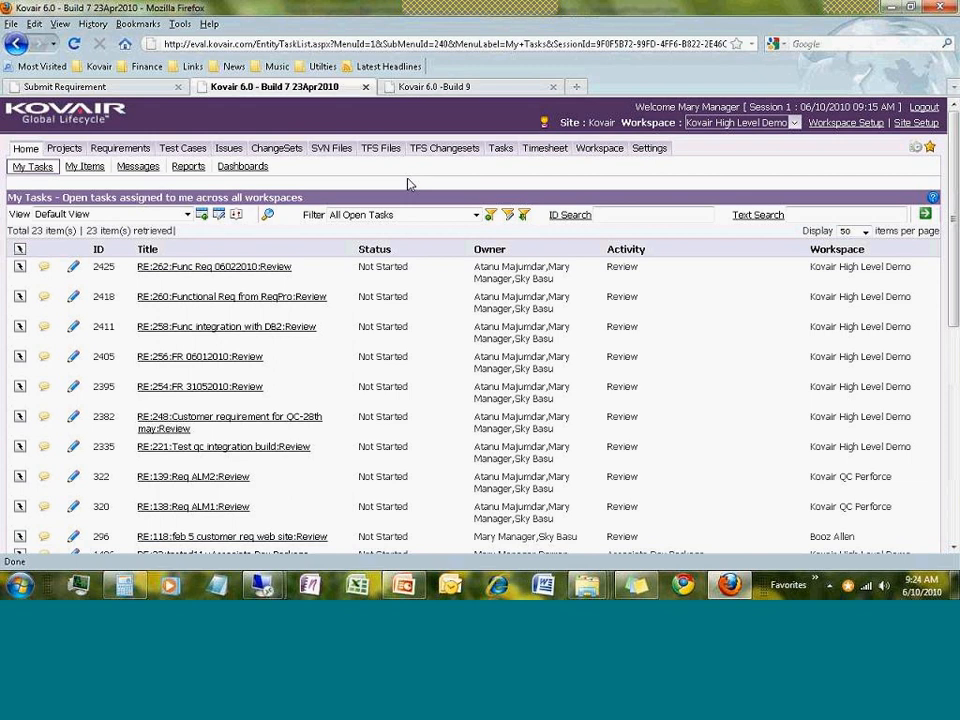
Open Customer Requirement Process(Ver 2) from requirement 264's Process Status in the Requirements list
click(134, 152)
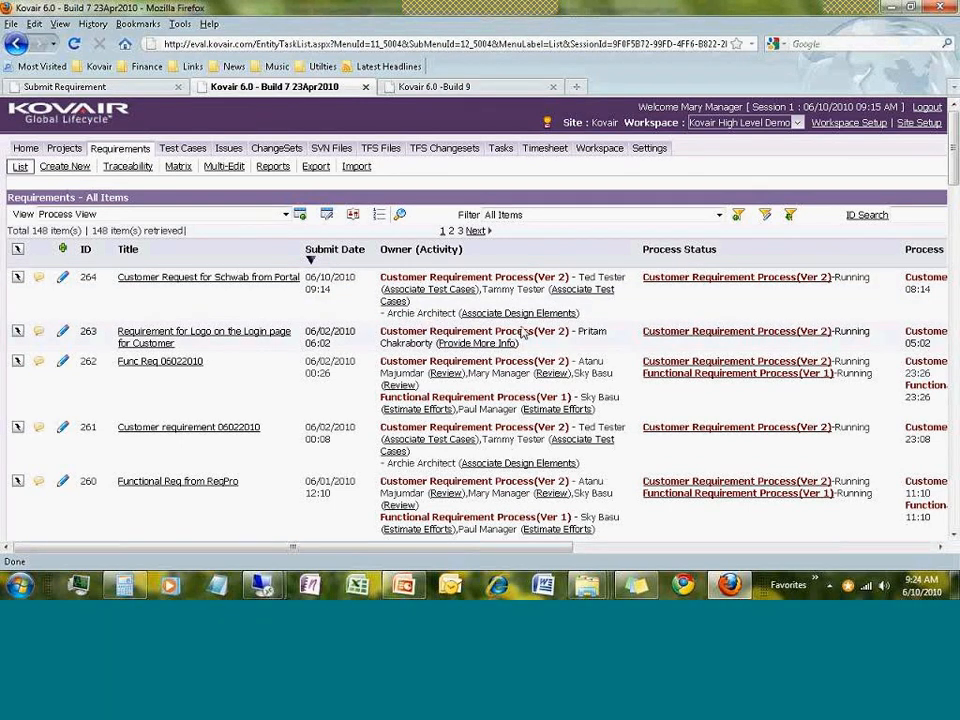
click(701, 287)
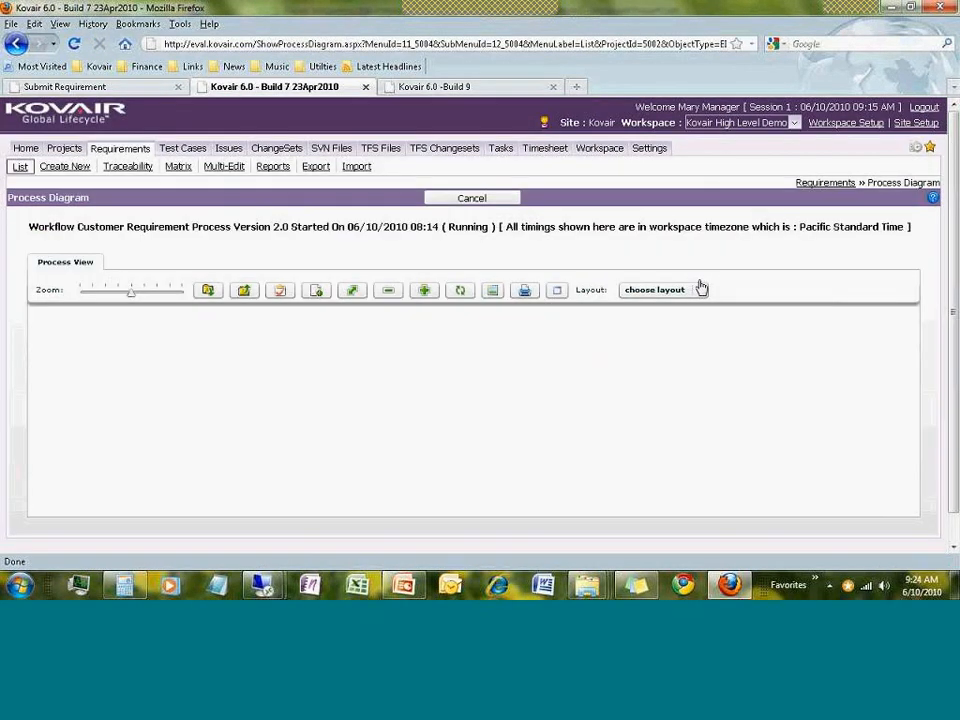
Maximize the Process View and zoom in on the workflow diagram
click(552, 291)
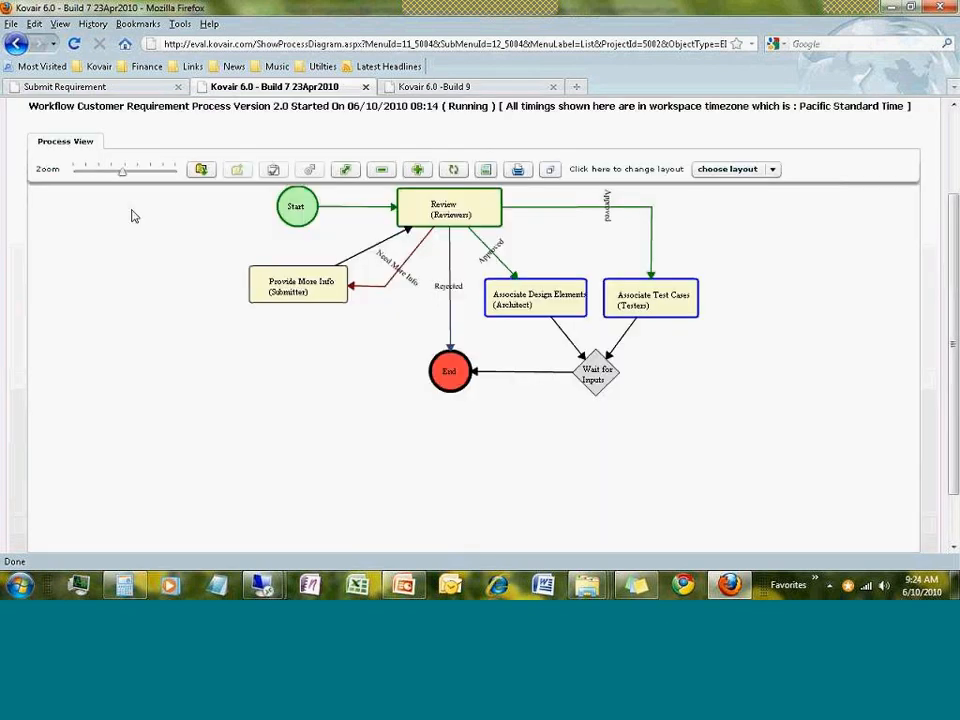
drag(122, 176, 126, 177)
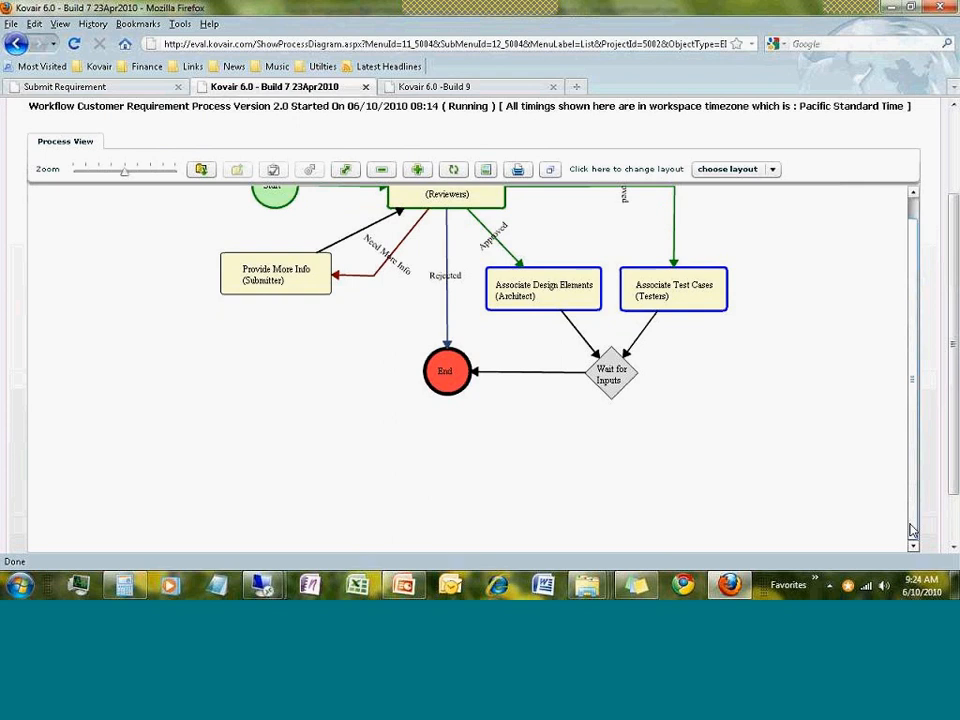
drag(912, 530, 486, 315)
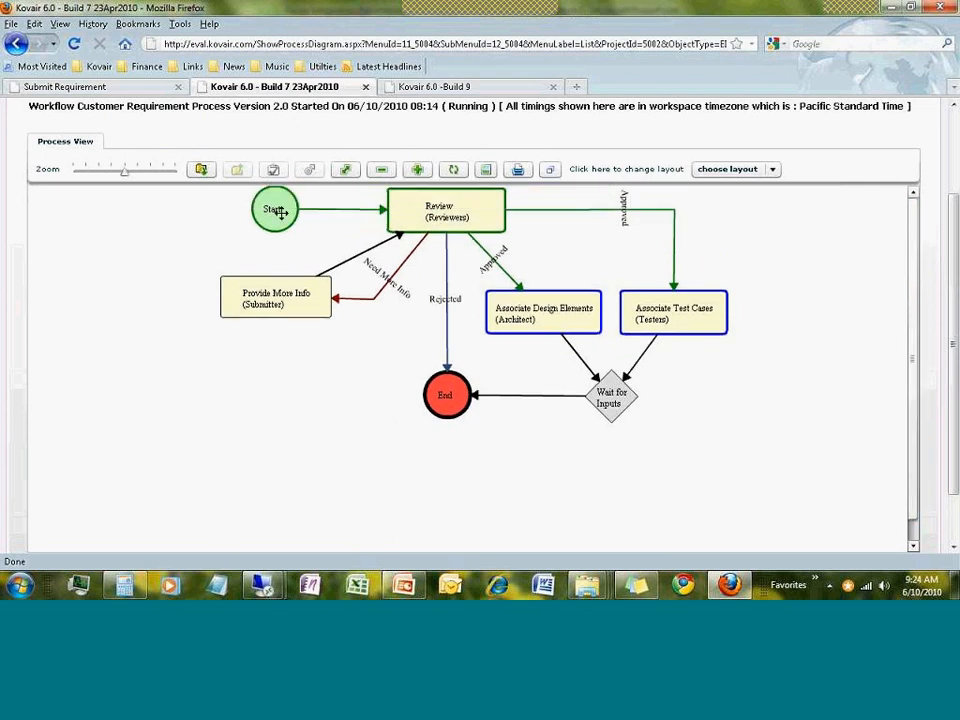
Nudge Provide More Info right and move Associate Design Elements closer to Associate Test Cases
mouse_move(277, 291)
mouse_down()
mouse_move(232, 298)
mouse_move(290, 290)
mouse_up()
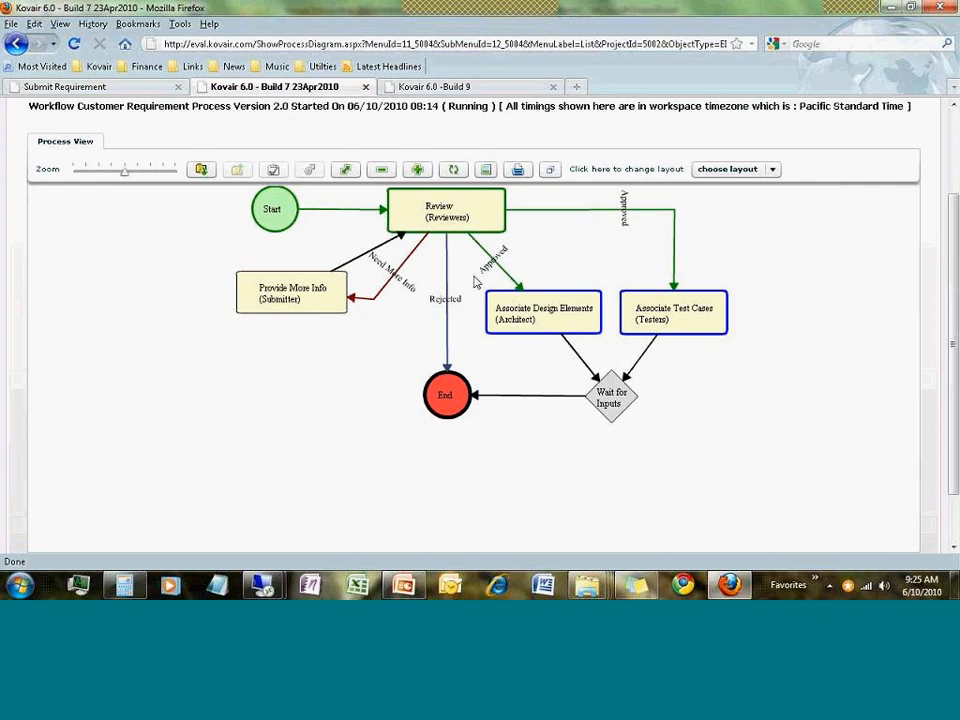
click(639, 317)
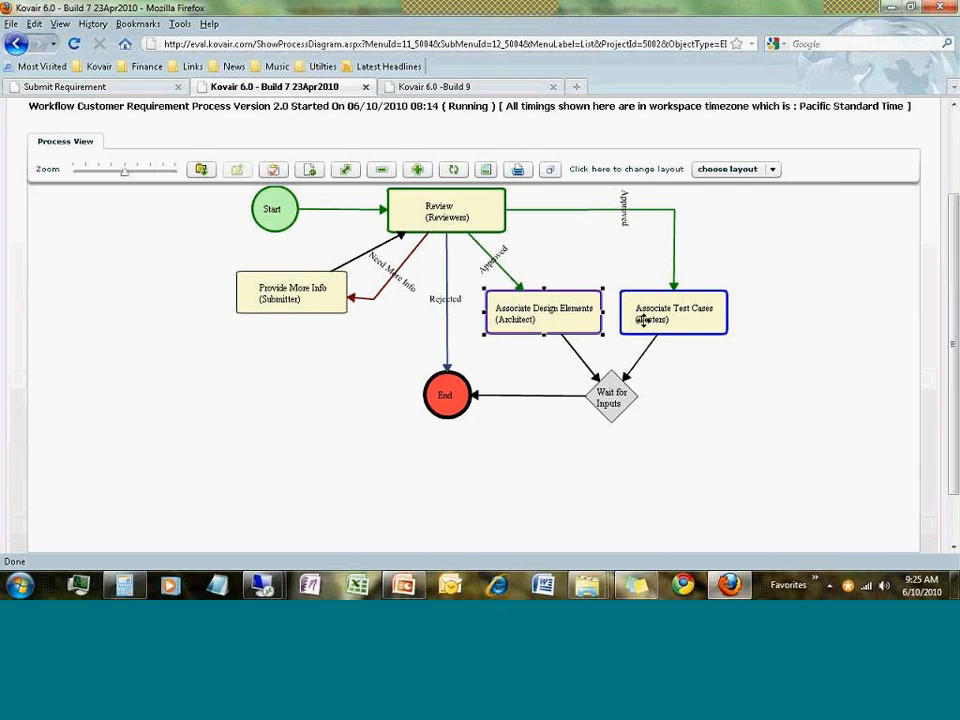
click(728, 400)
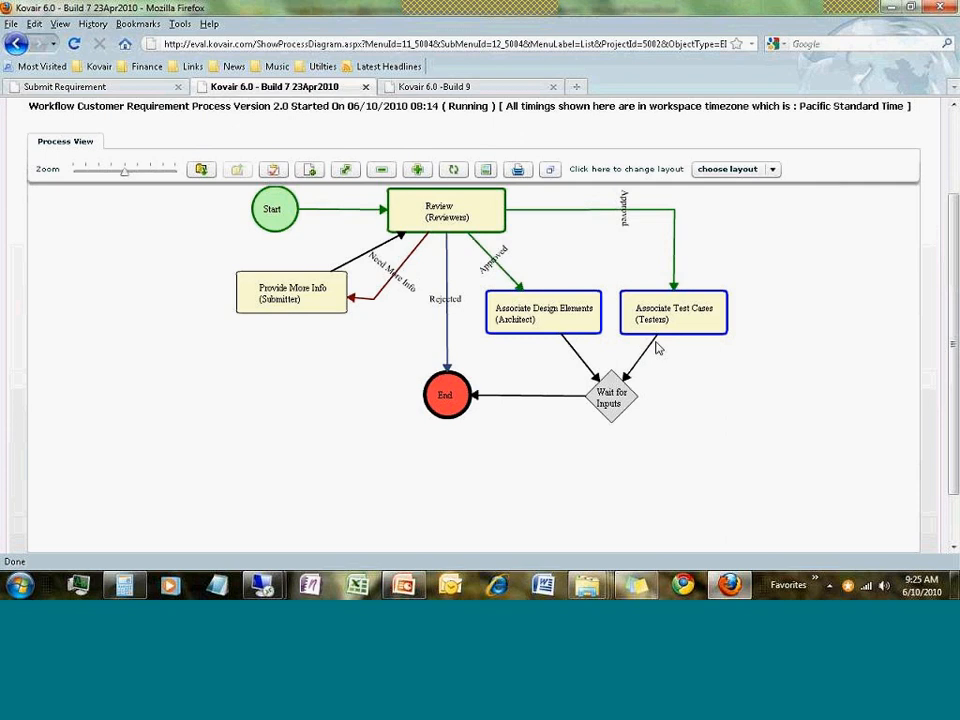
mouse_move(664, 308)
drag(586, 328, 555, 311)
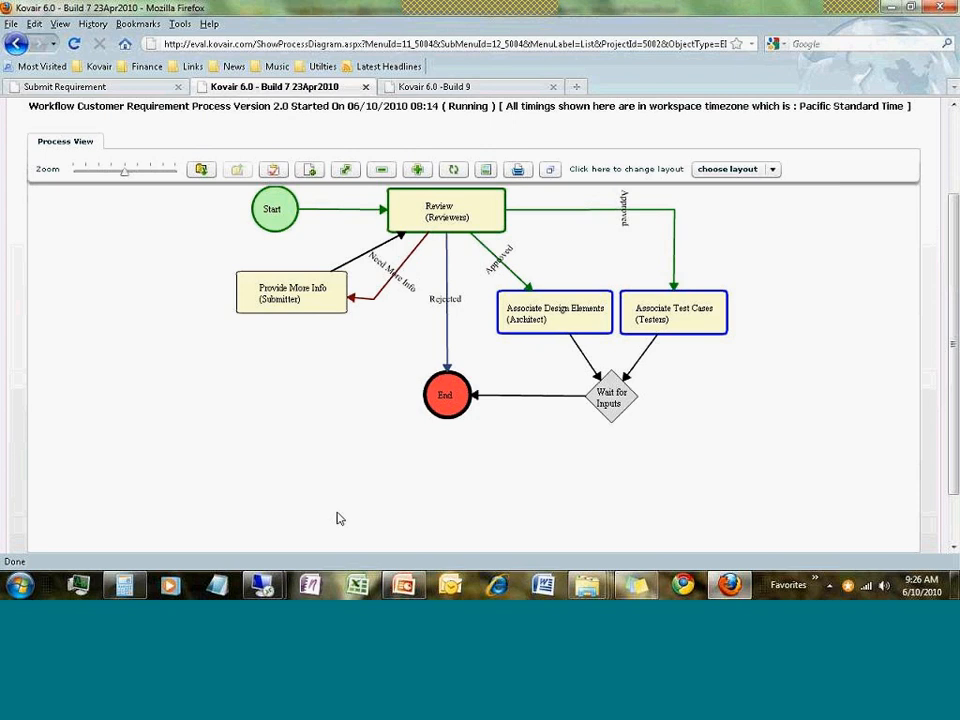
Switch to the first Remote Desktop session and unlock it with the account password
mouse_move(268, 590)
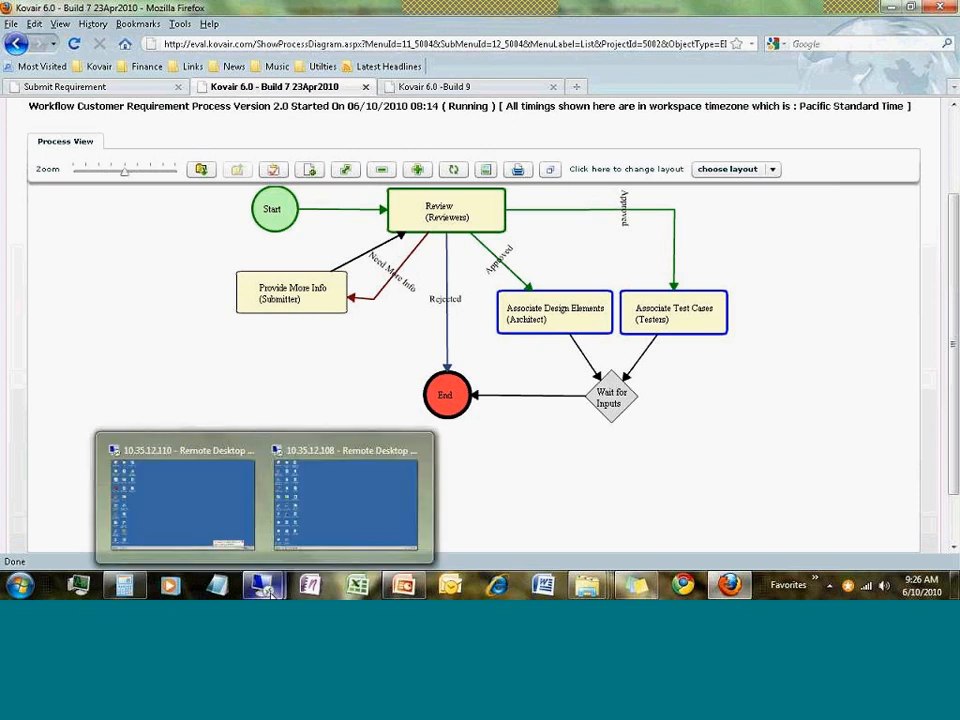
click(180, 525)
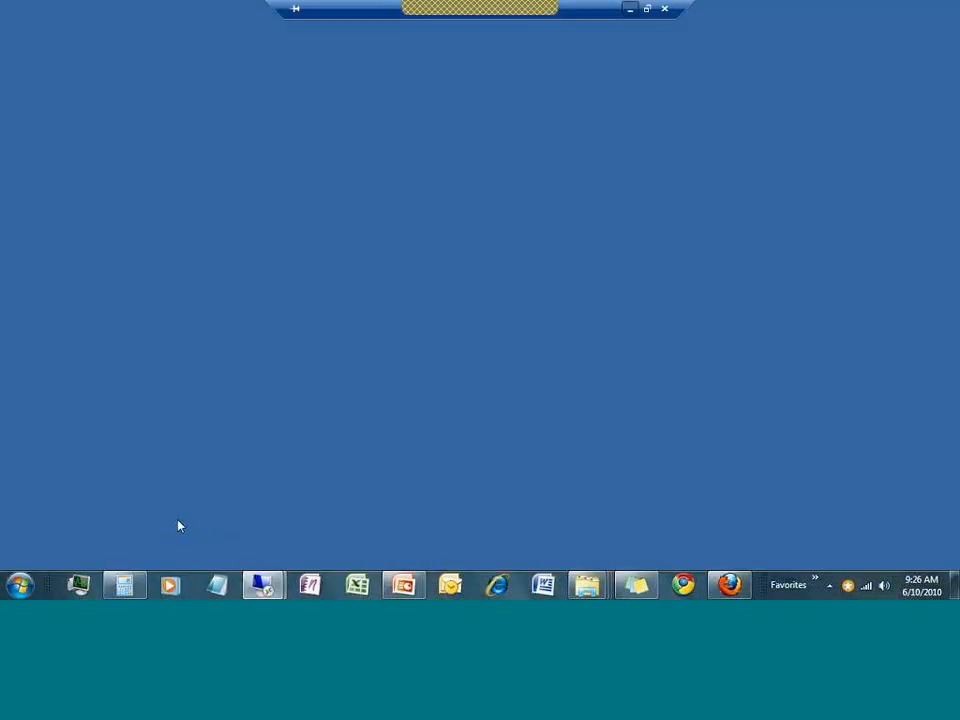
text(*********)
key(Return)
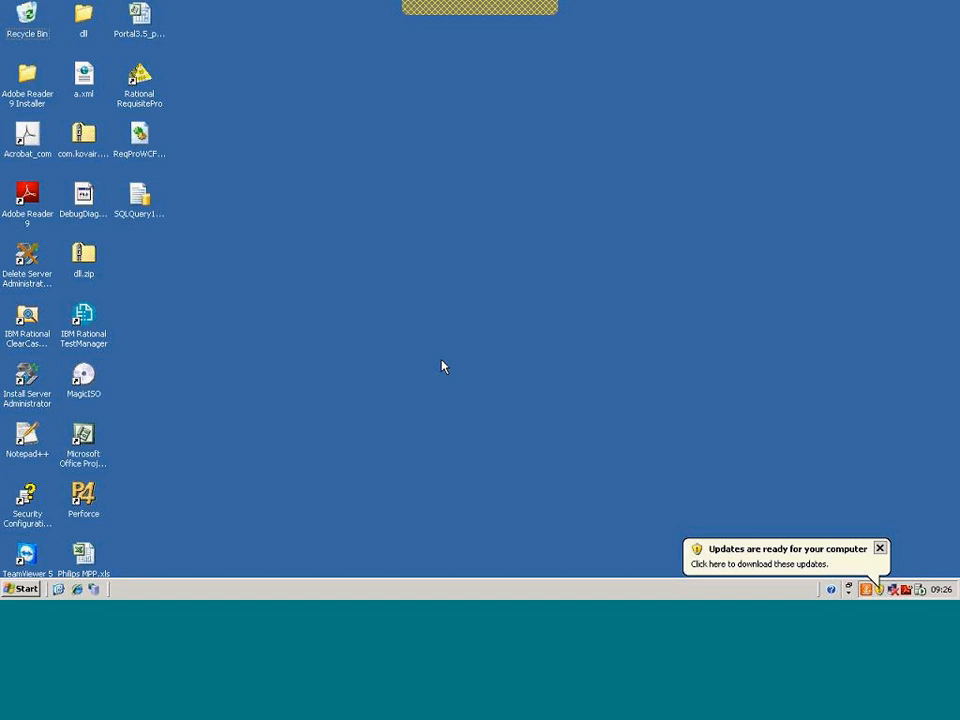
Launch RequisitePro on the remote machine and open the HLD project, logging on at the prompt
double_click(139, 82)
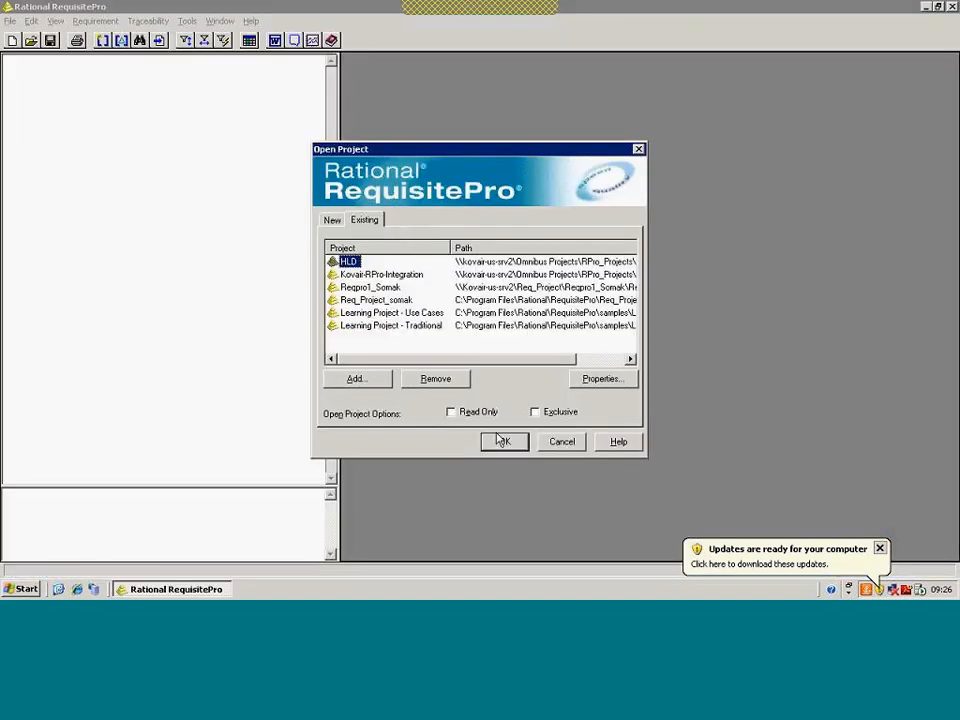
click(503, 441)
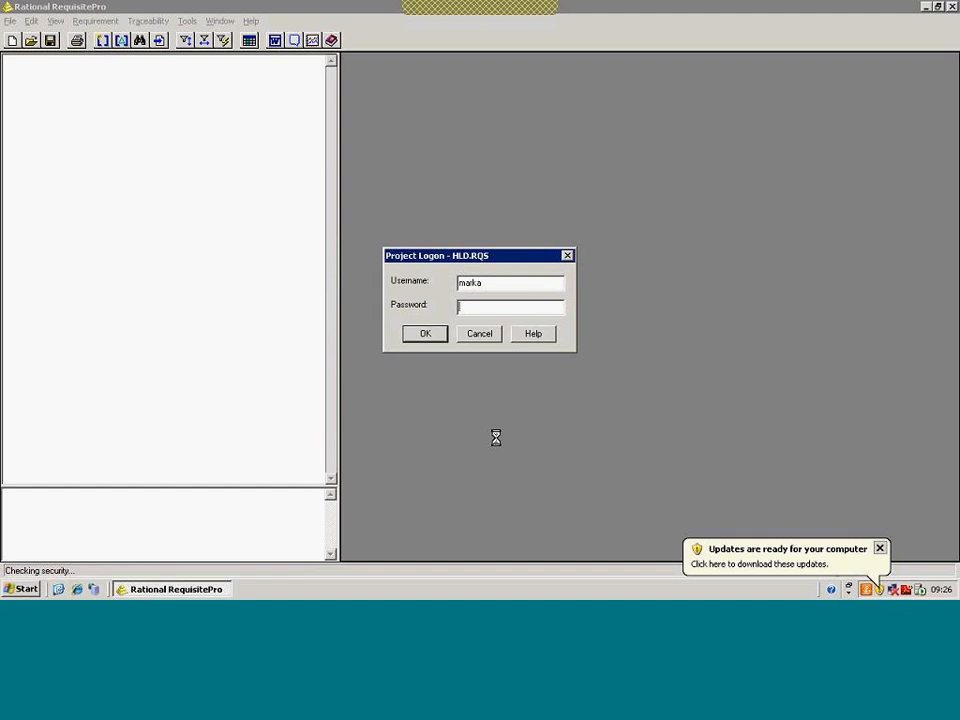
key(Return)
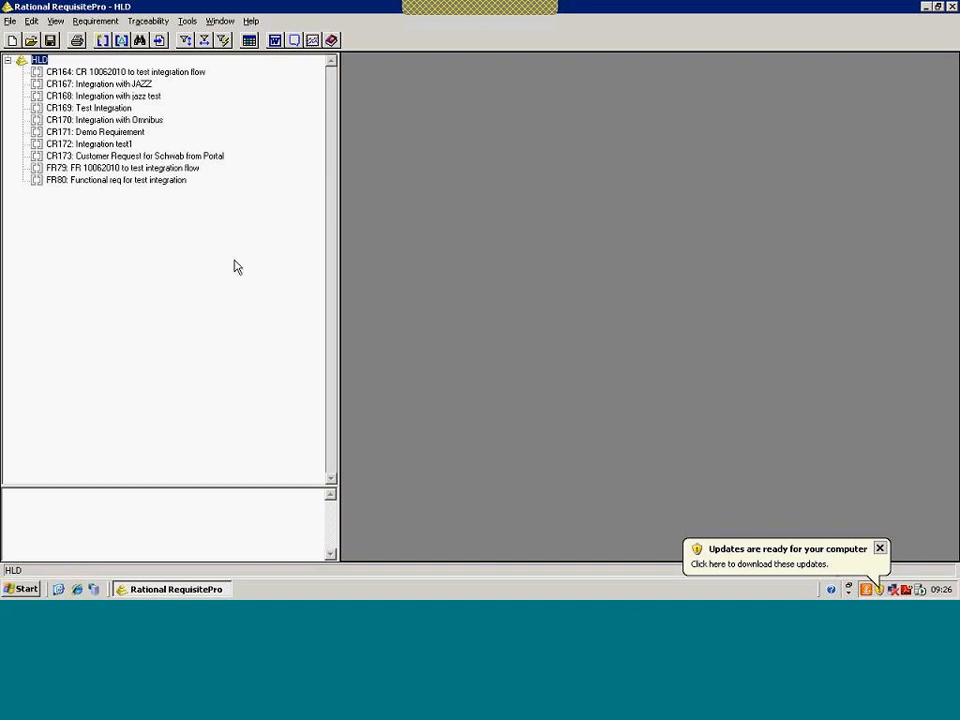
Select CR173 to show its description and close the Java Update balloon
click(82, 158)
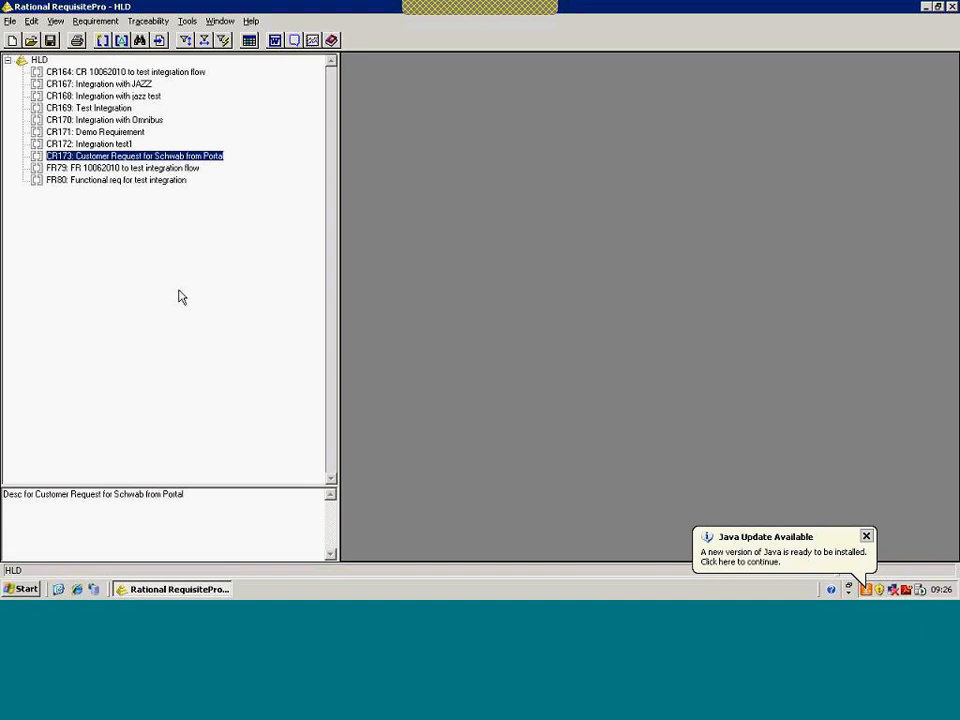
click(867, 537)
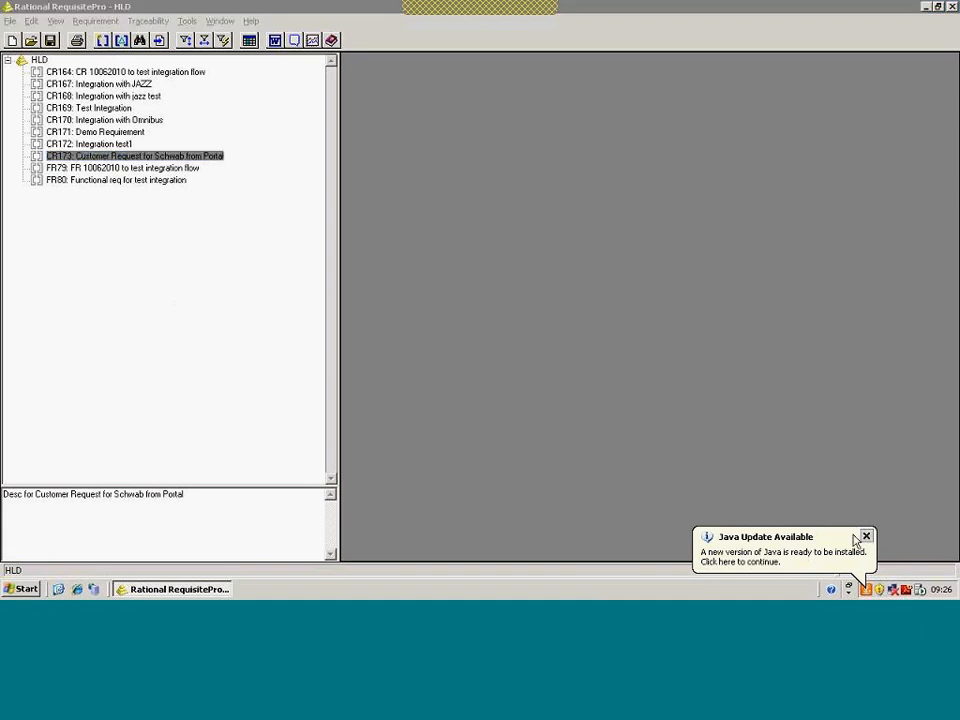
click(203, 344)
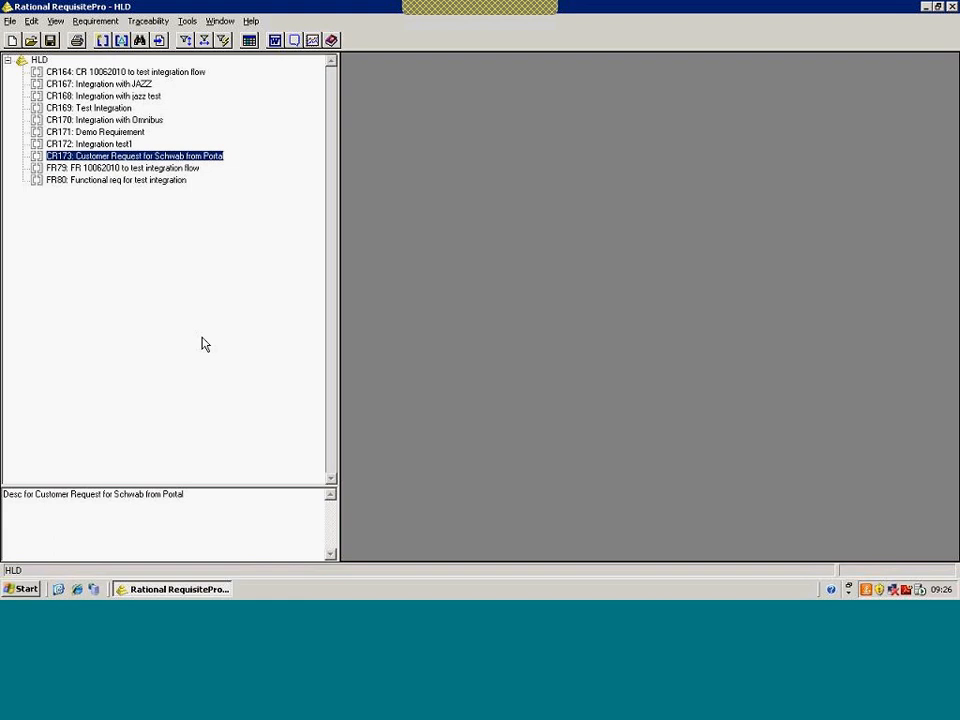
Add a new Functional requirement to HLD named 'Functional Requirement from ReqPro'
click(40, 61)
right_click(42, 62)
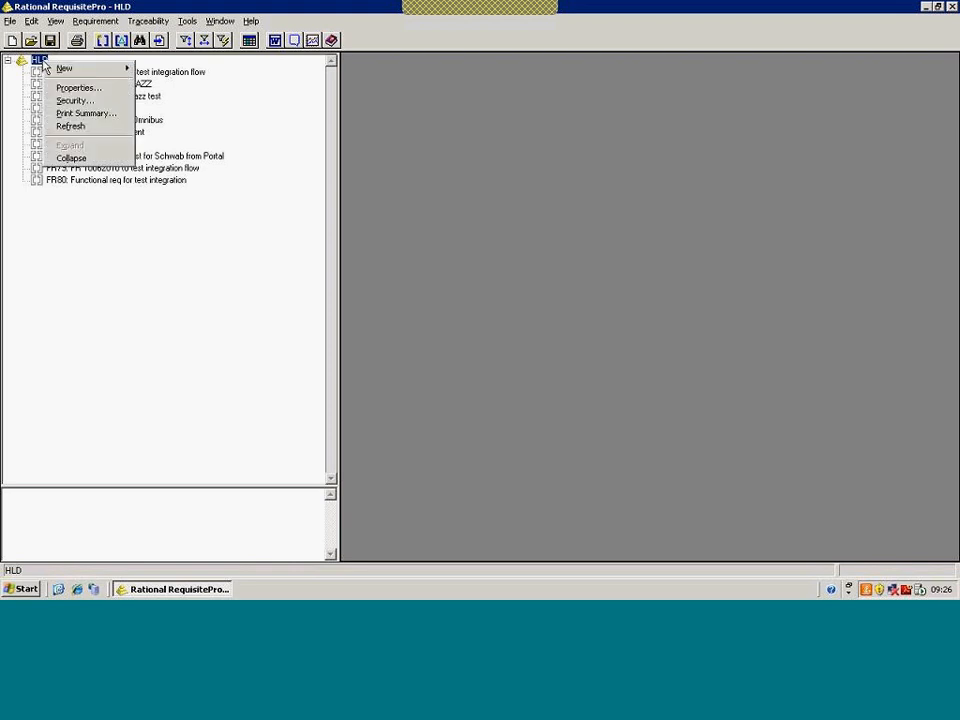
mouse_move(62, 70)
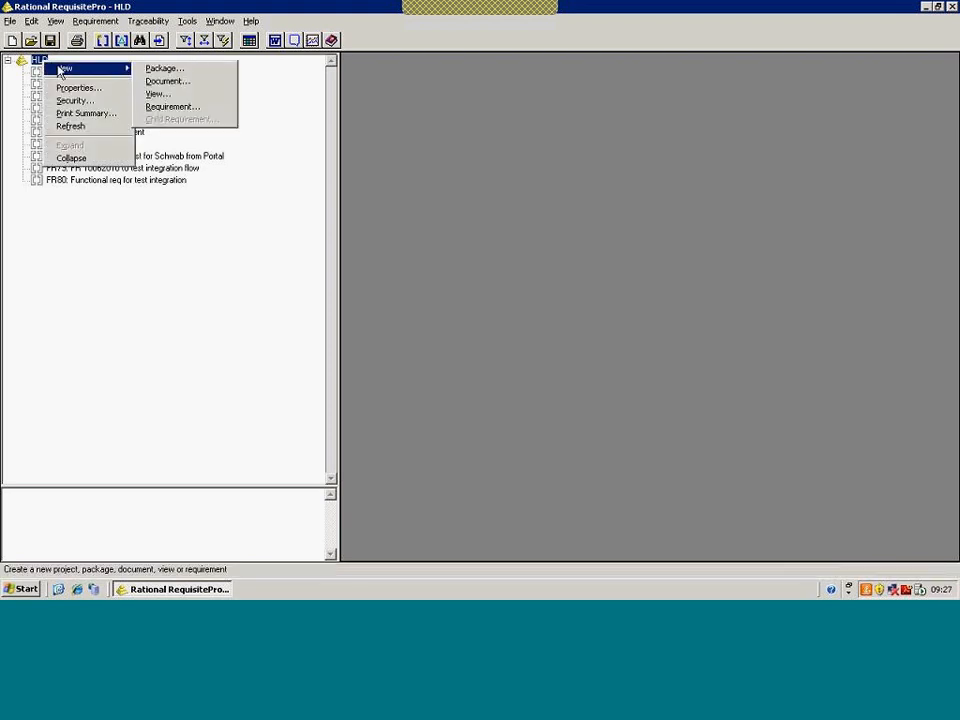
click(167, 107)
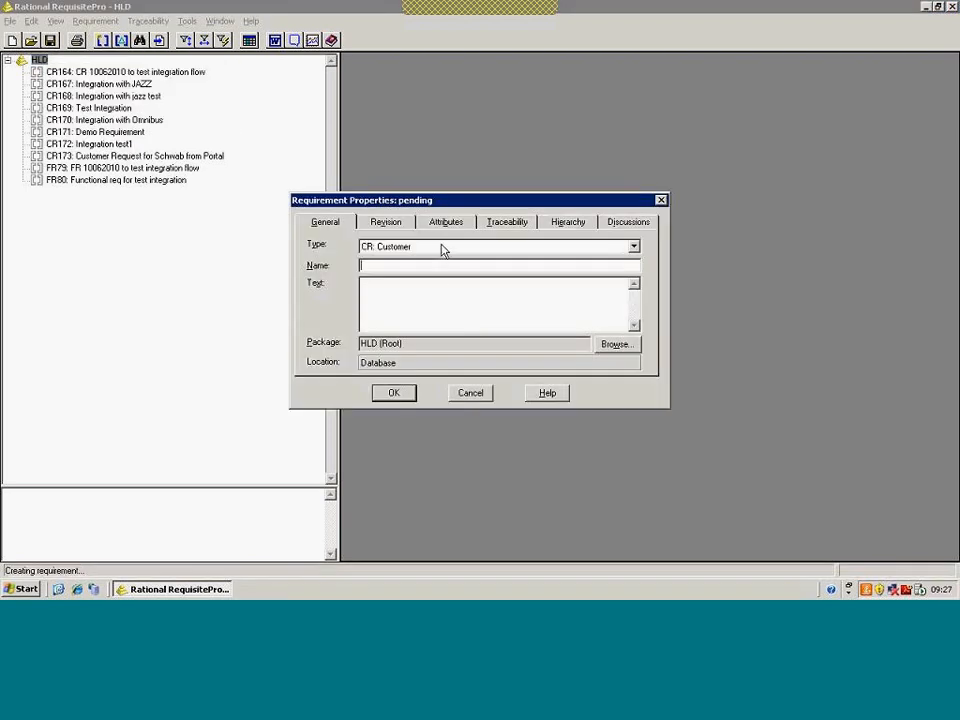
click(441, 249)
click(440, 272)
click(439, 266)
text(Functional R)
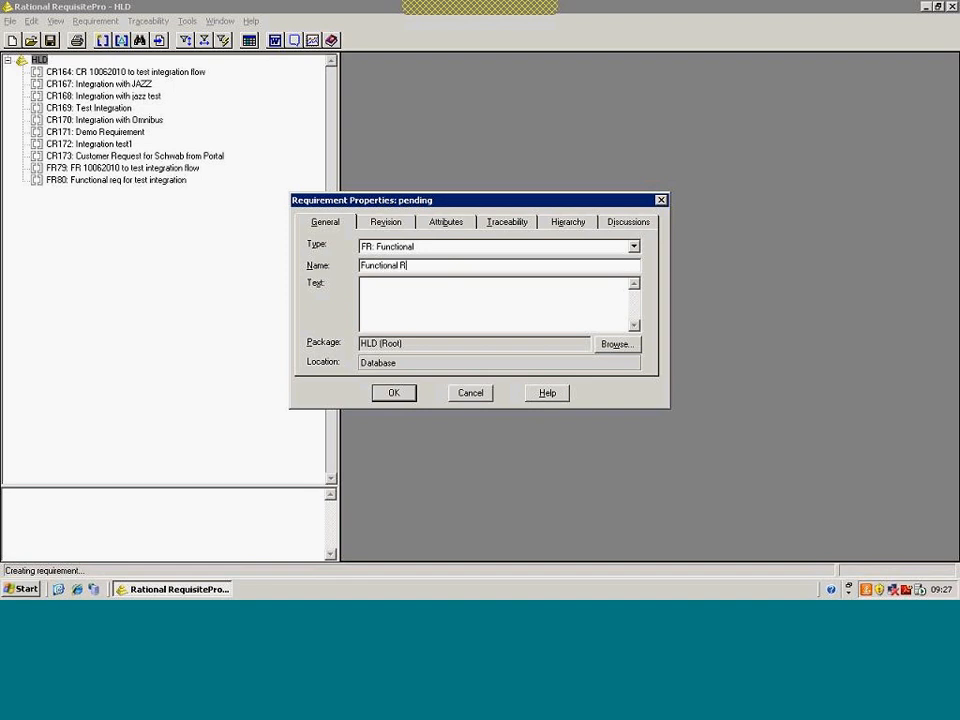
text(equirement from ReqPro)
Set its description to 'Desc for Functional Requirement from ReqPro'
drag(531, 266, 276, 266)
key(ctrl+c)
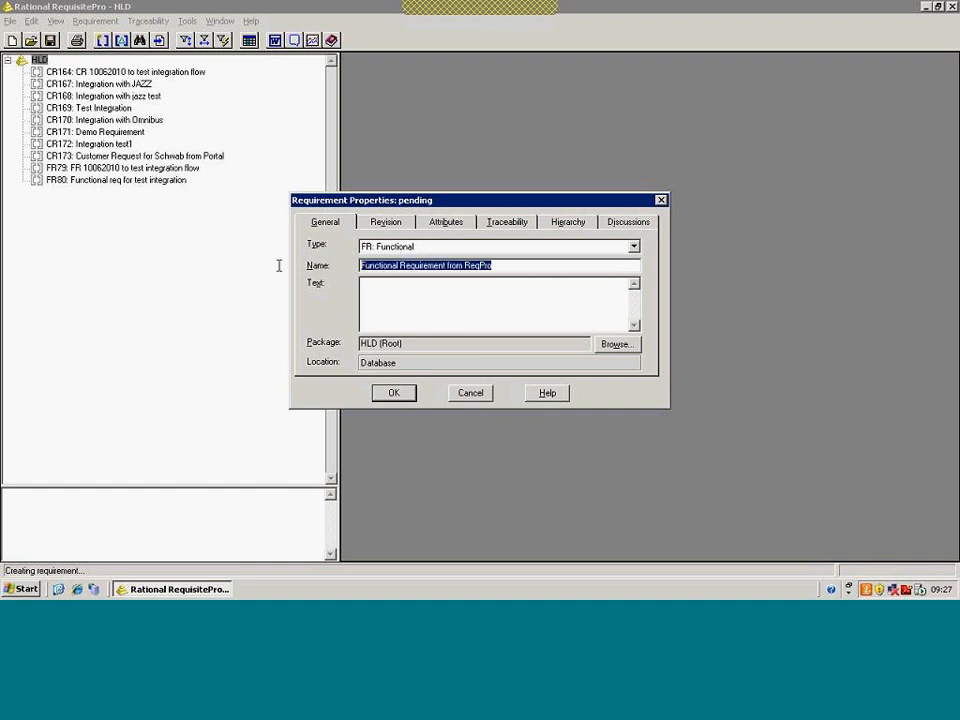
click(472, 314)
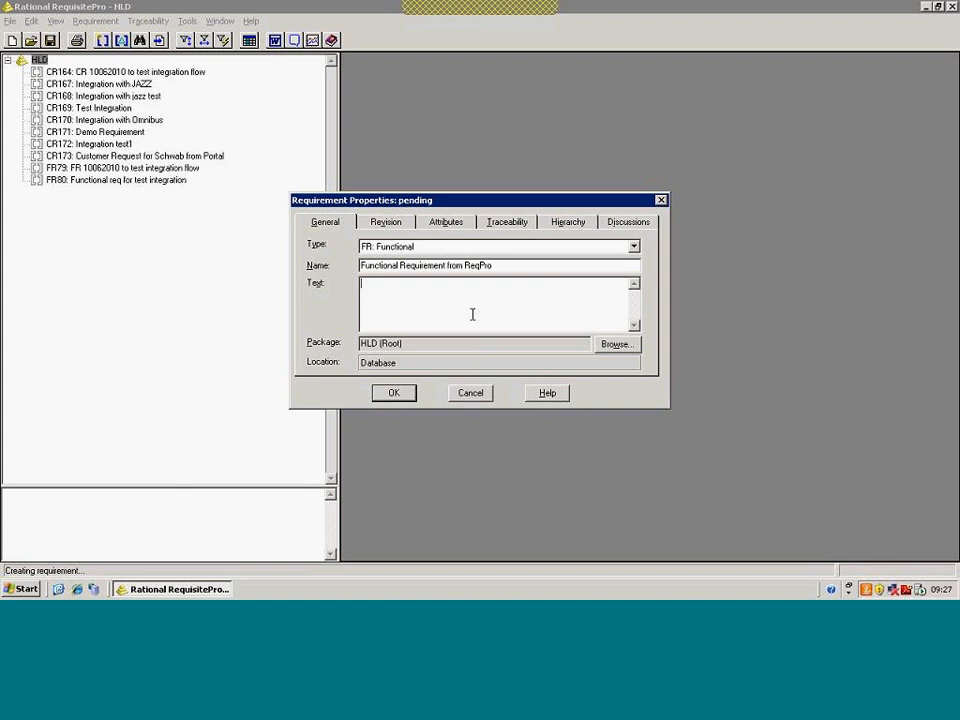
text(Desc for)
key(ctrl+v)
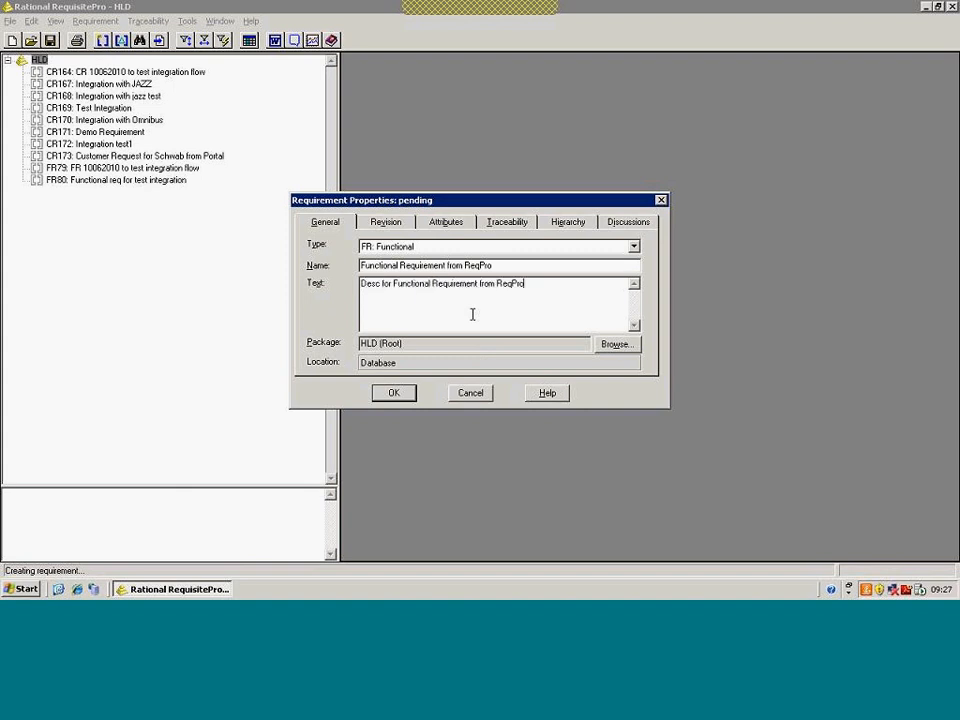
Set priority to 3-High, add a trace from CR173, and save the requirement
click(463, 226)
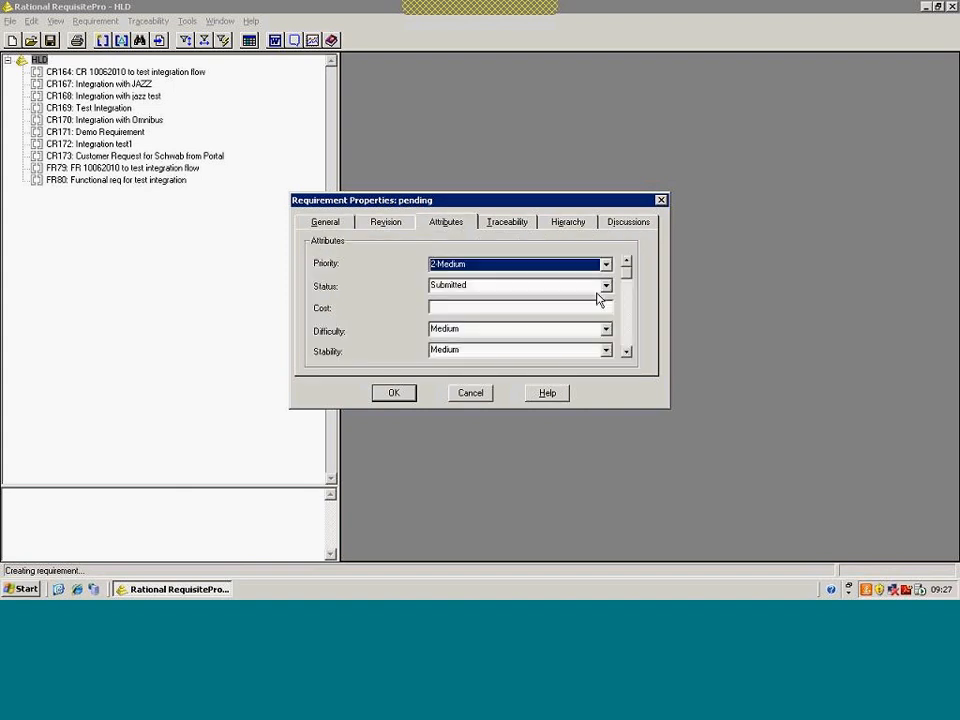
click(605, 265)
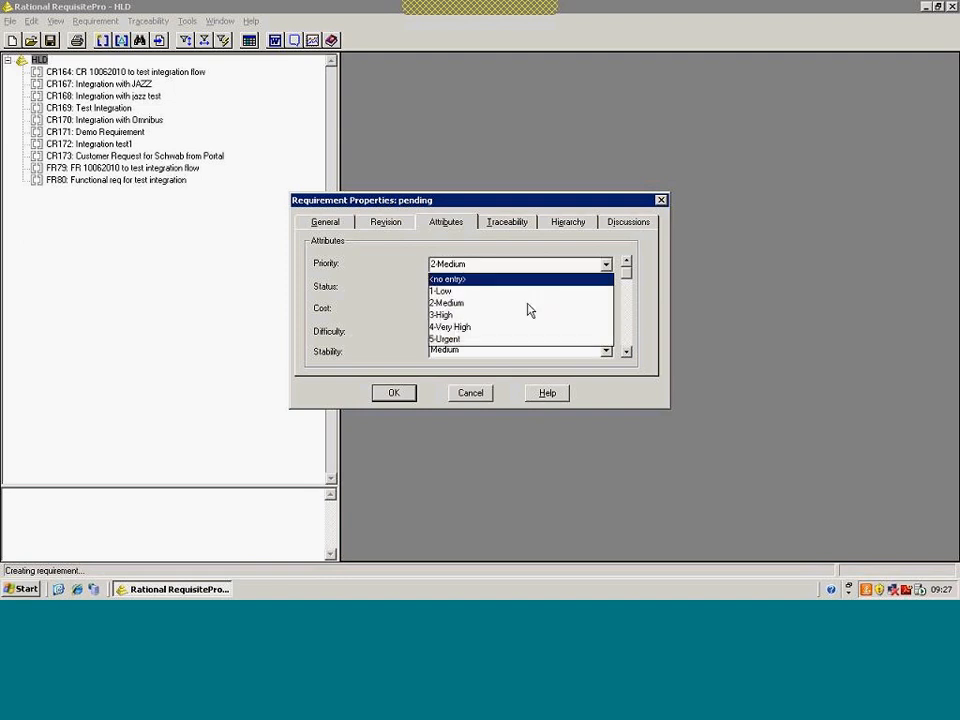
click(529, 314)
click(525, 223)
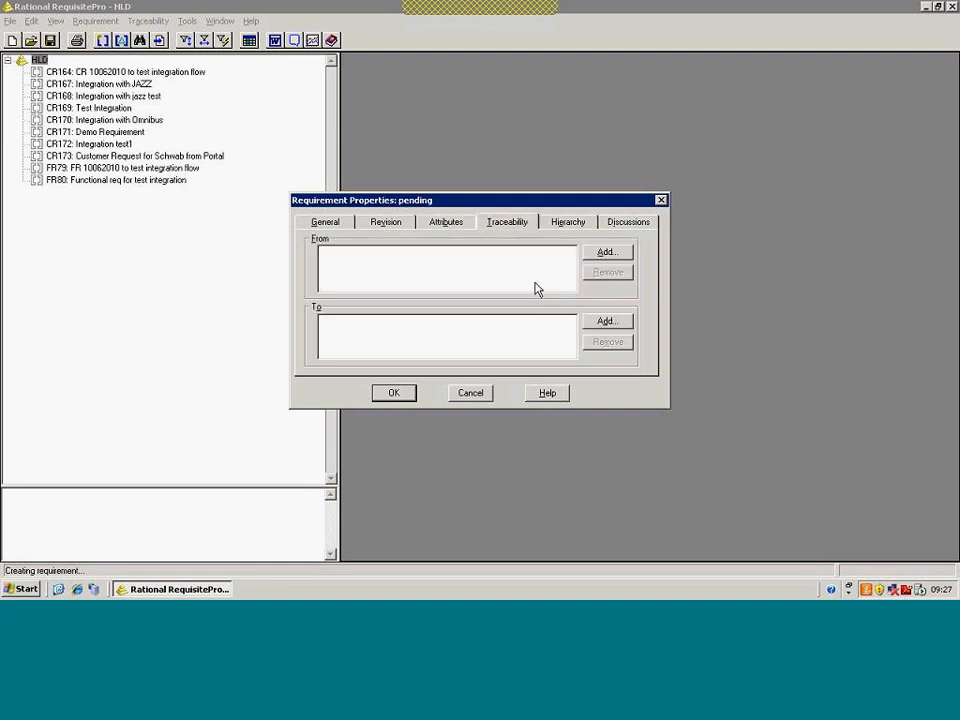
click(606, 253)
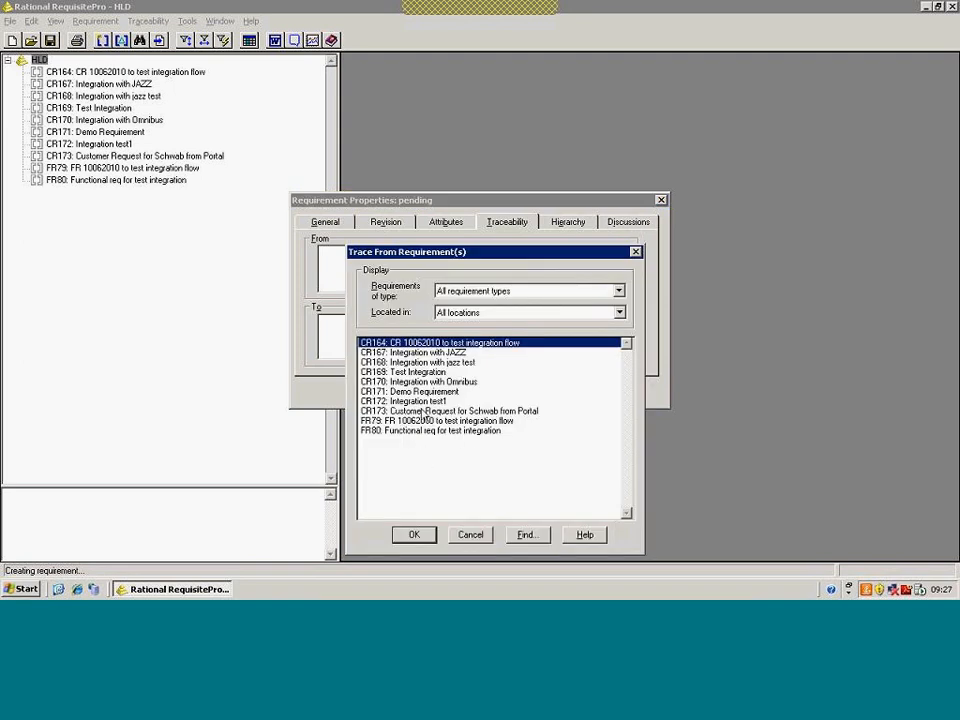
click(424, 411)
click(414, 535)
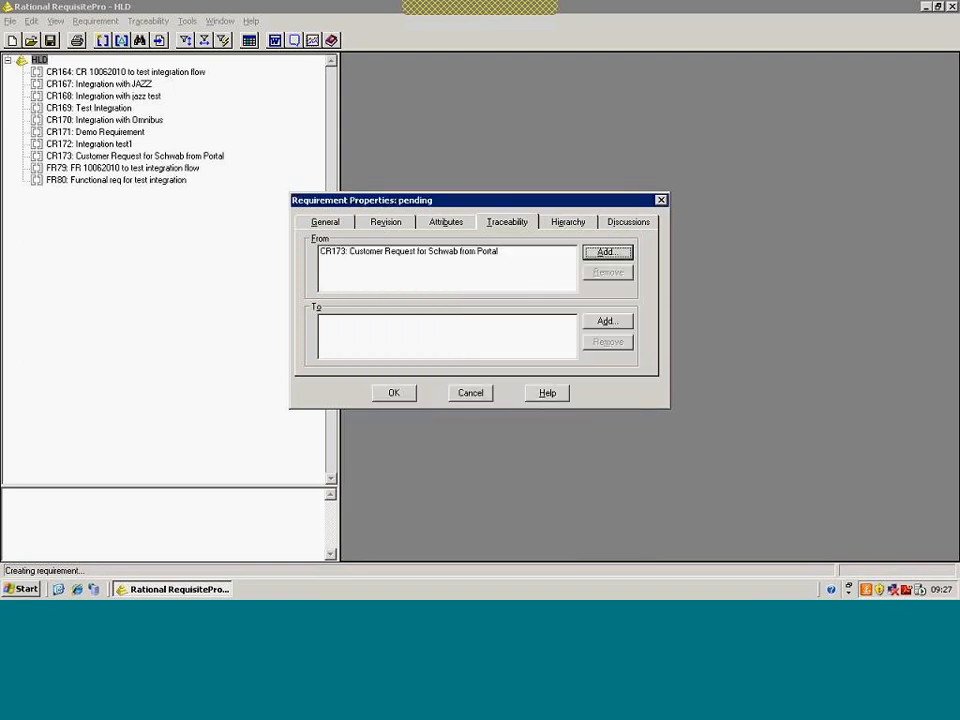
click(405, 396)
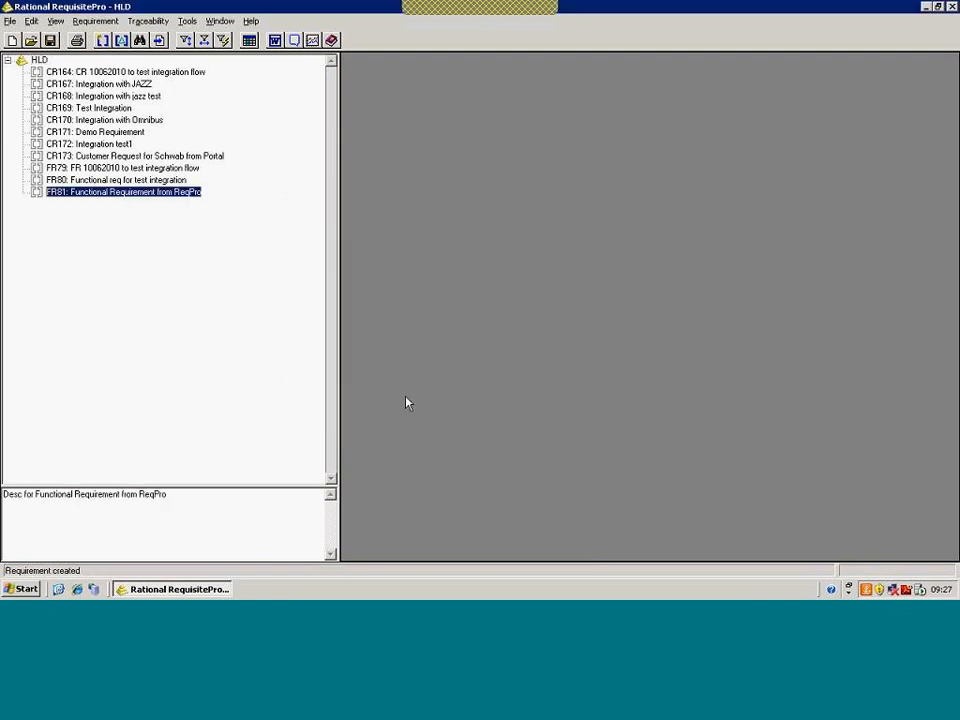
double_click(36, 158)
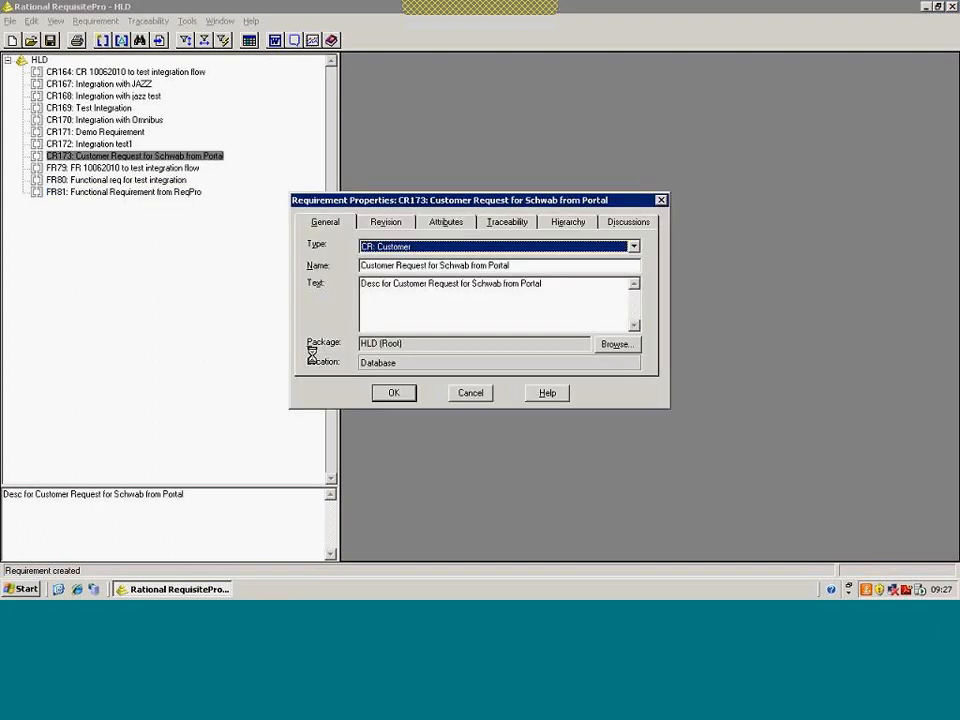
click(498, 222)
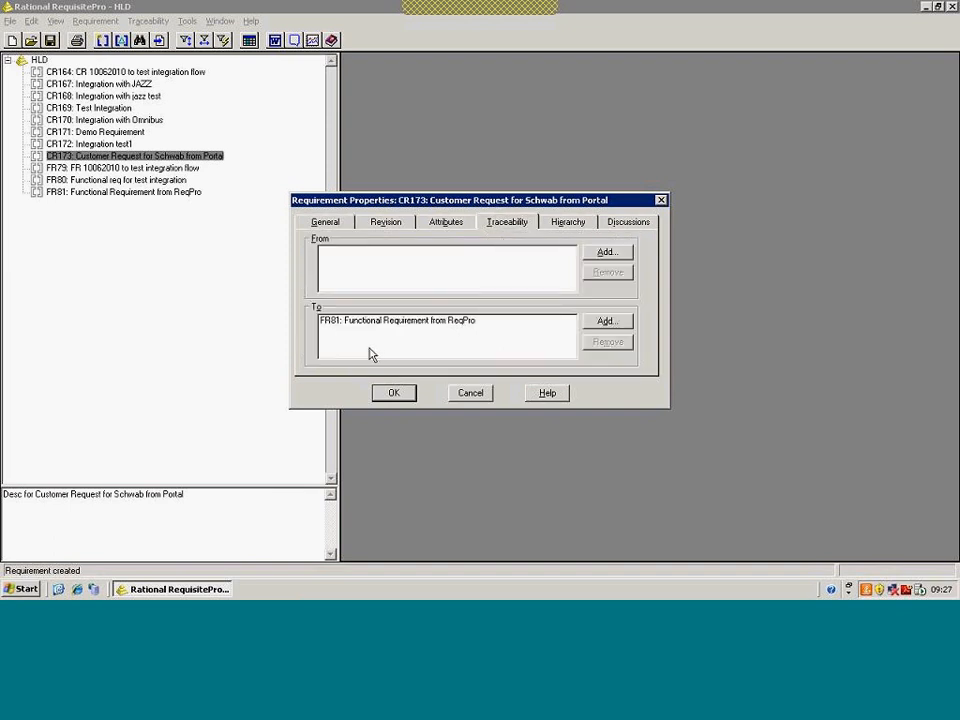
click(393, 393)
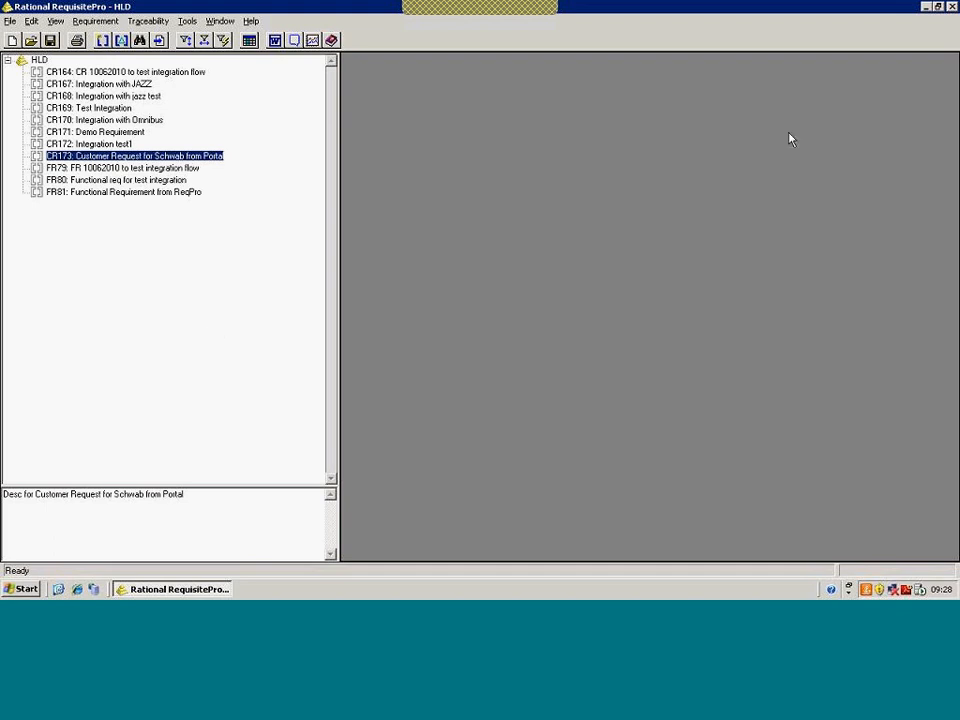
Exit RequisitePro, confirming the HLD project closes, and minimize the remote session
click(951, 7)
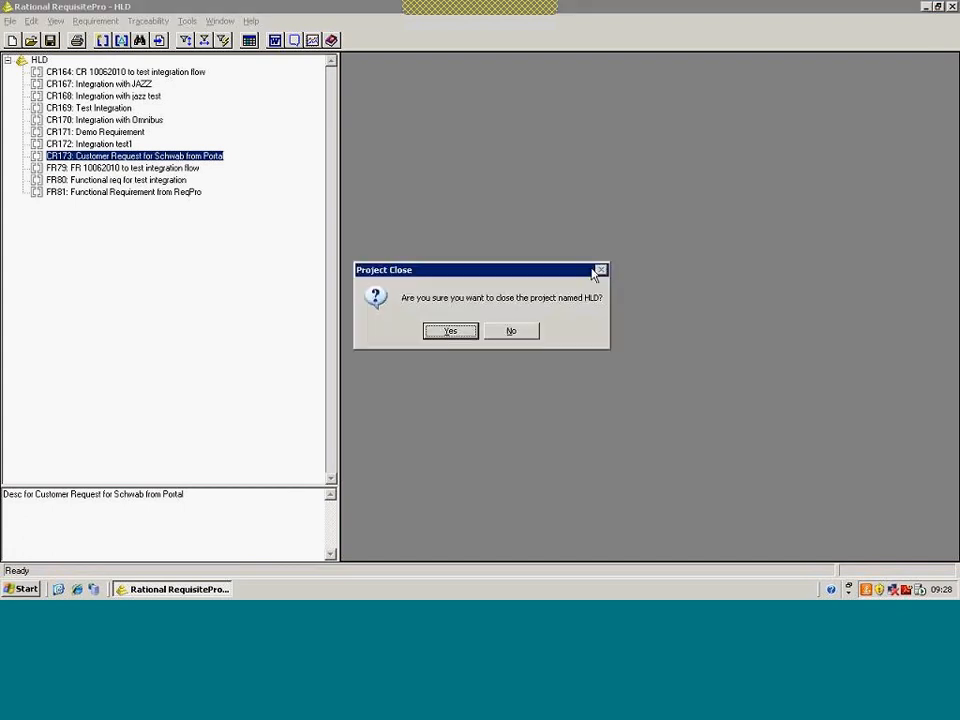
click(472, 333)
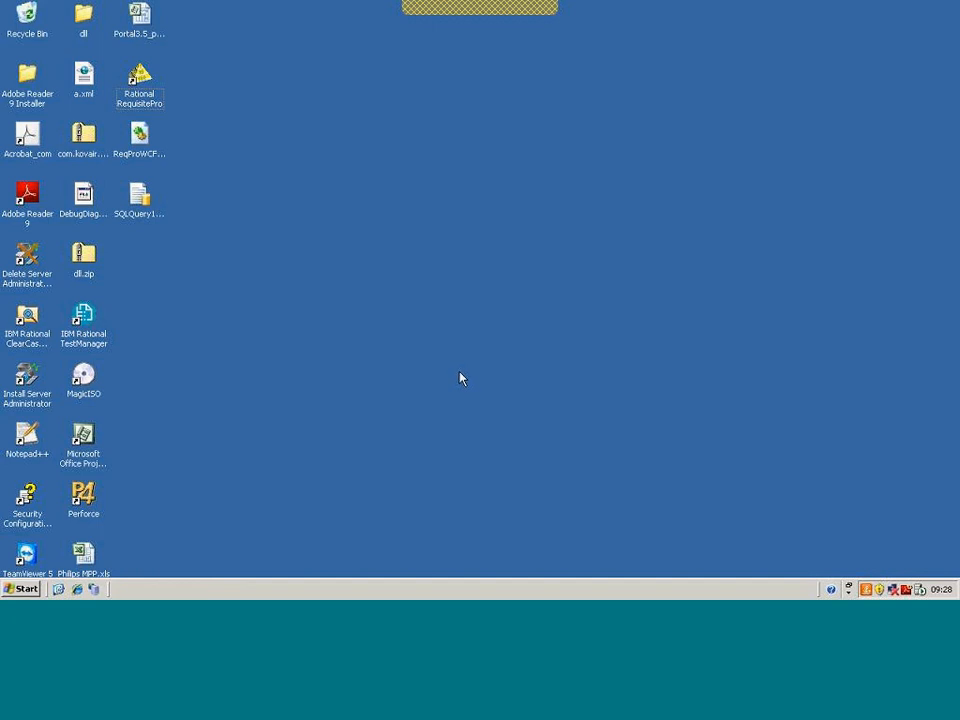
mouse_move(598, 4)
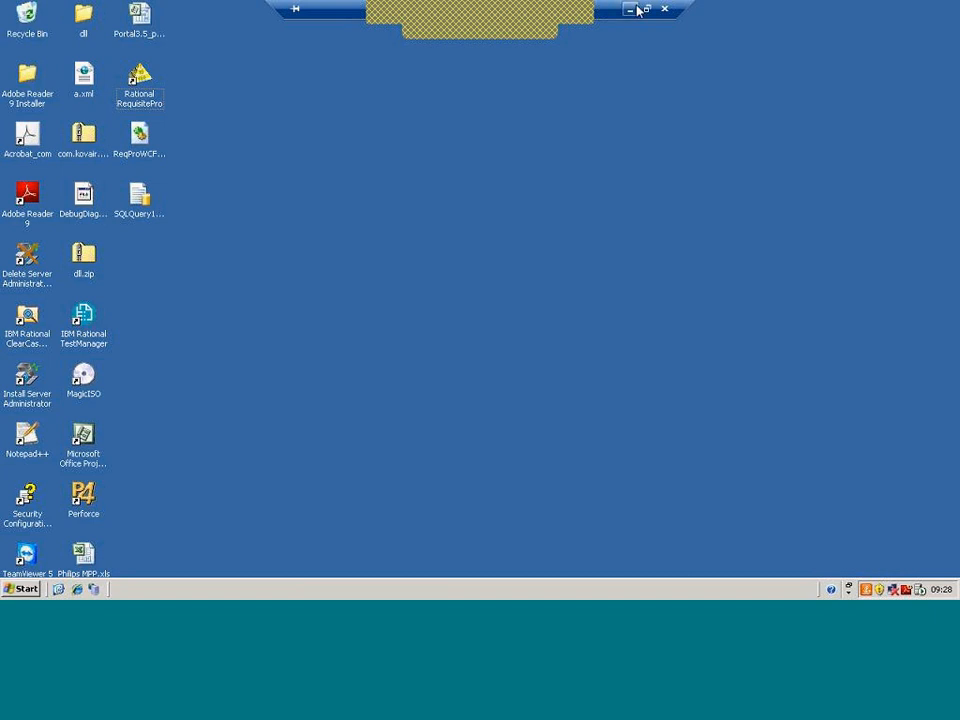
click(633, 9)
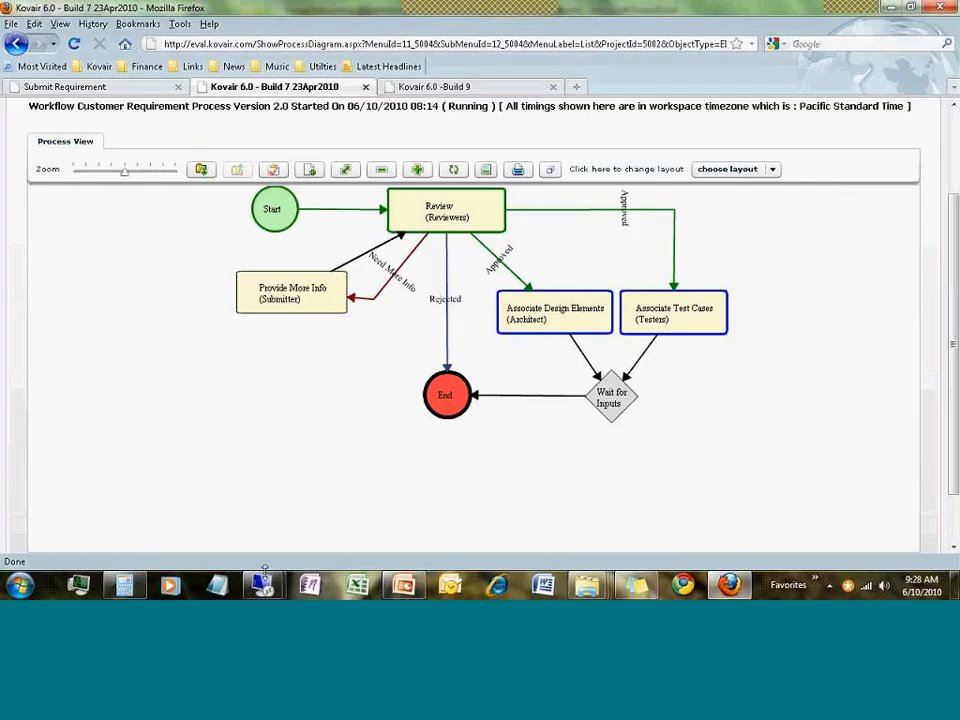
Restore the other server's session, unlock it with the password, and dismiss the Java notice
mouse_move(260, 587)
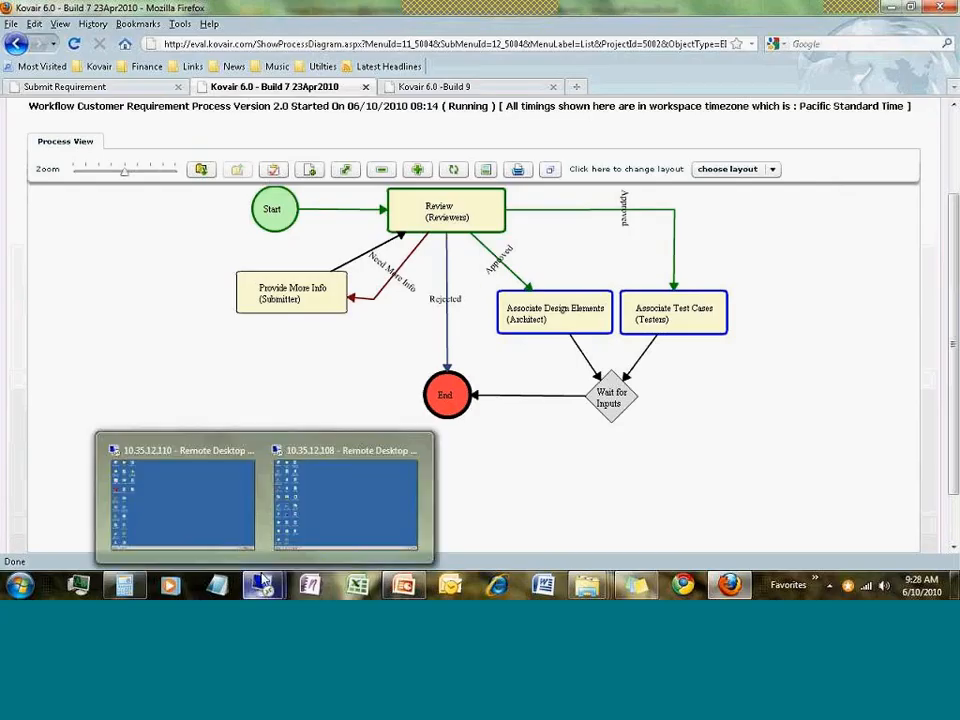
click(310, 535)
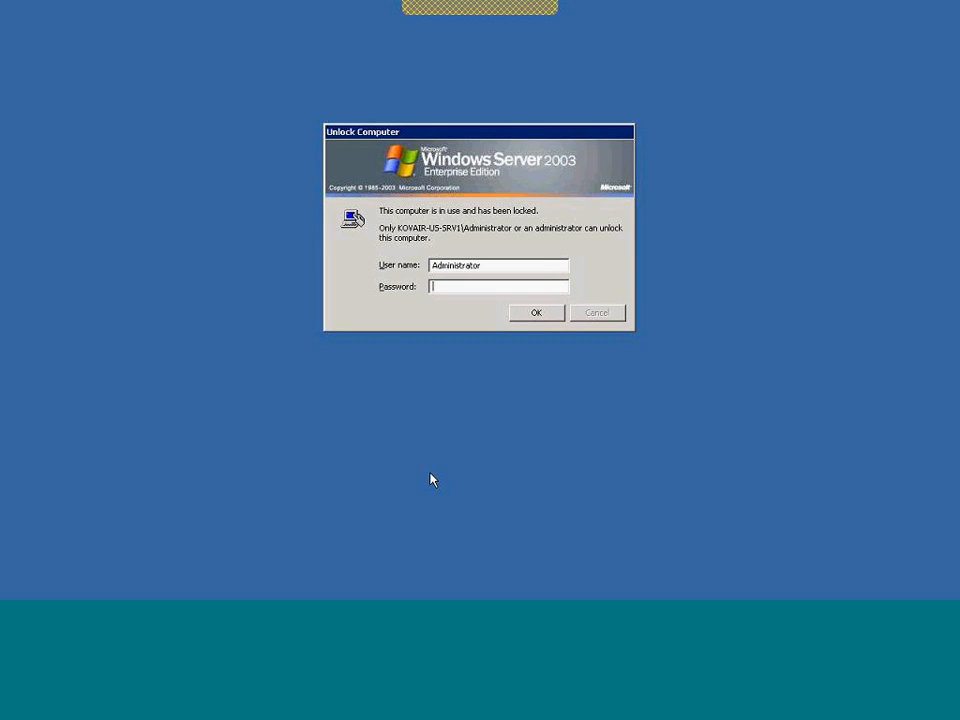
text(••••••••)
key(Return)
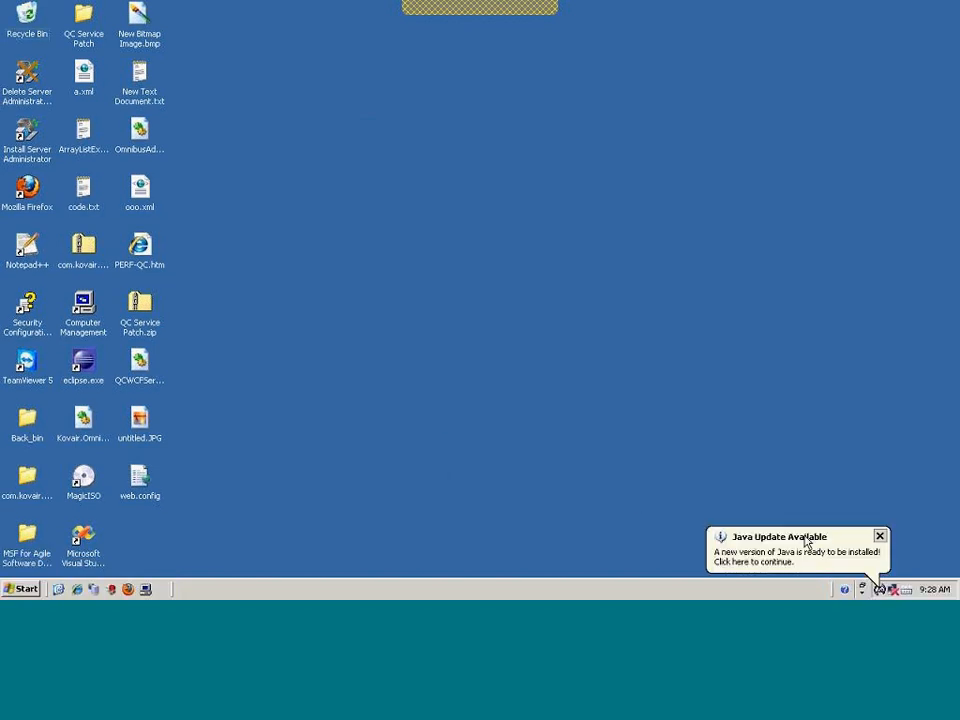
click(879, 537)
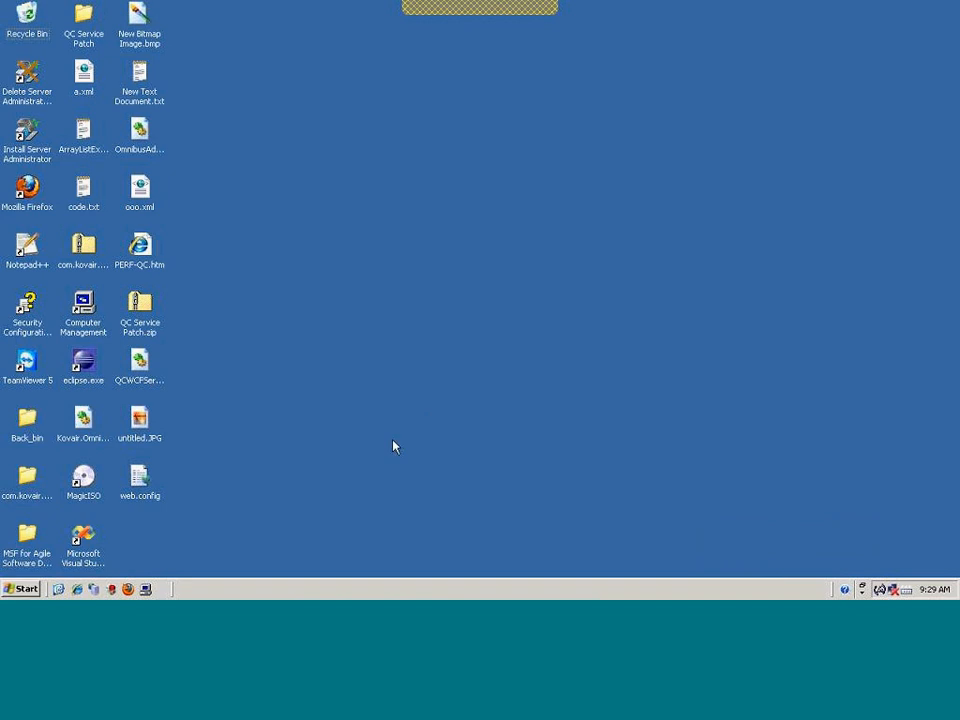
Open HP Quality Center 10.00 from Internet Explorer's Kovair links, authenticate, and log in to HLD_Eval
click(77, 589)
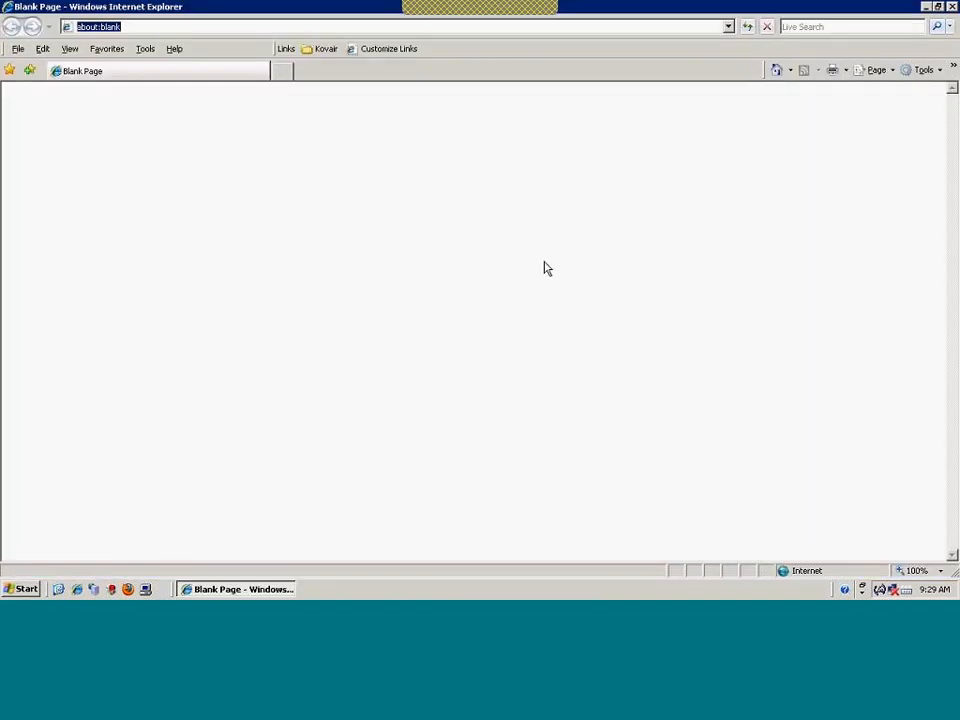
click(326, 49)
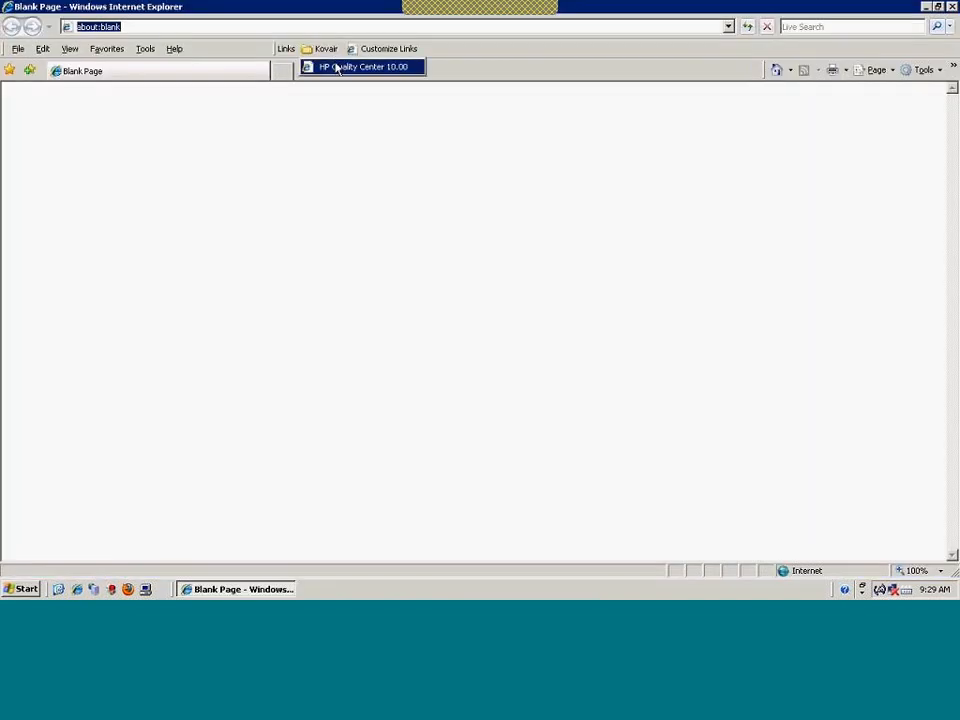
click(337, 68)
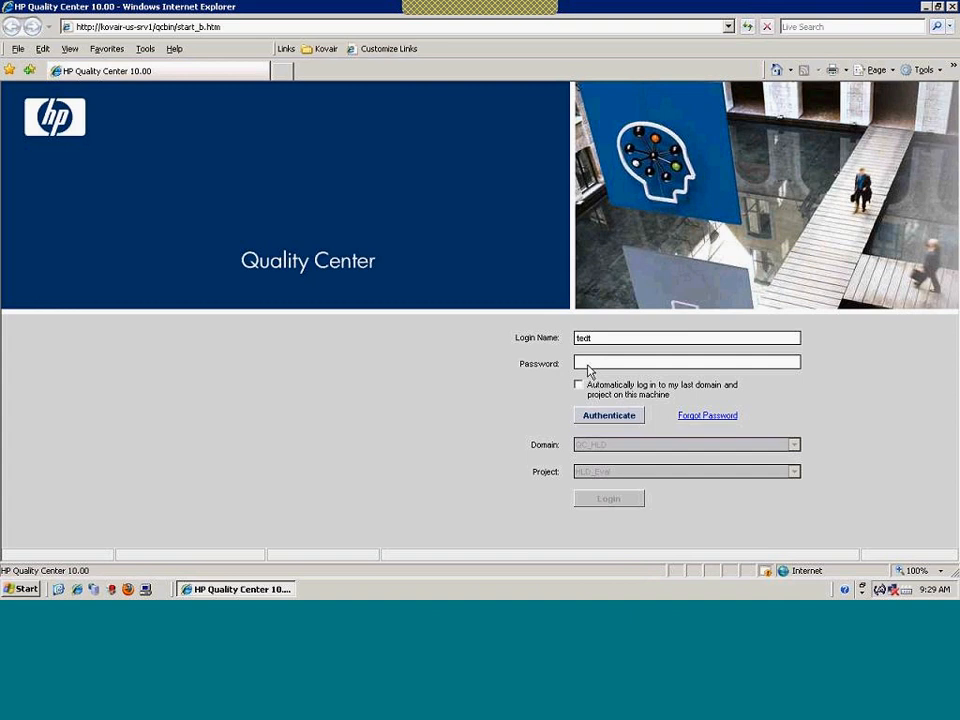
click(587, 362)
text(test)
key(Return)
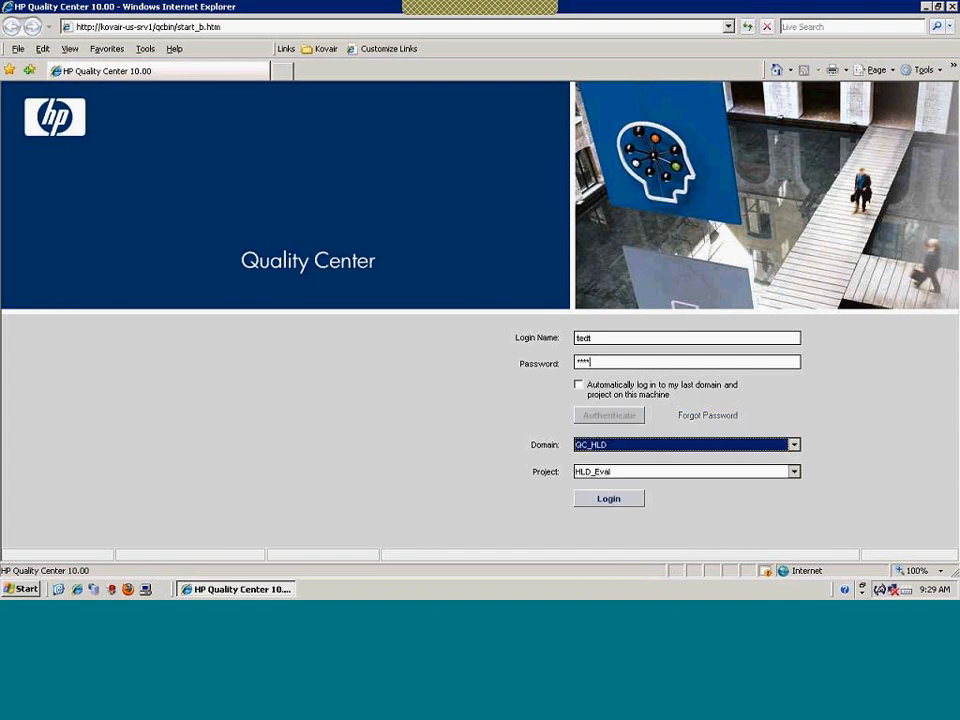
click(608, 505)
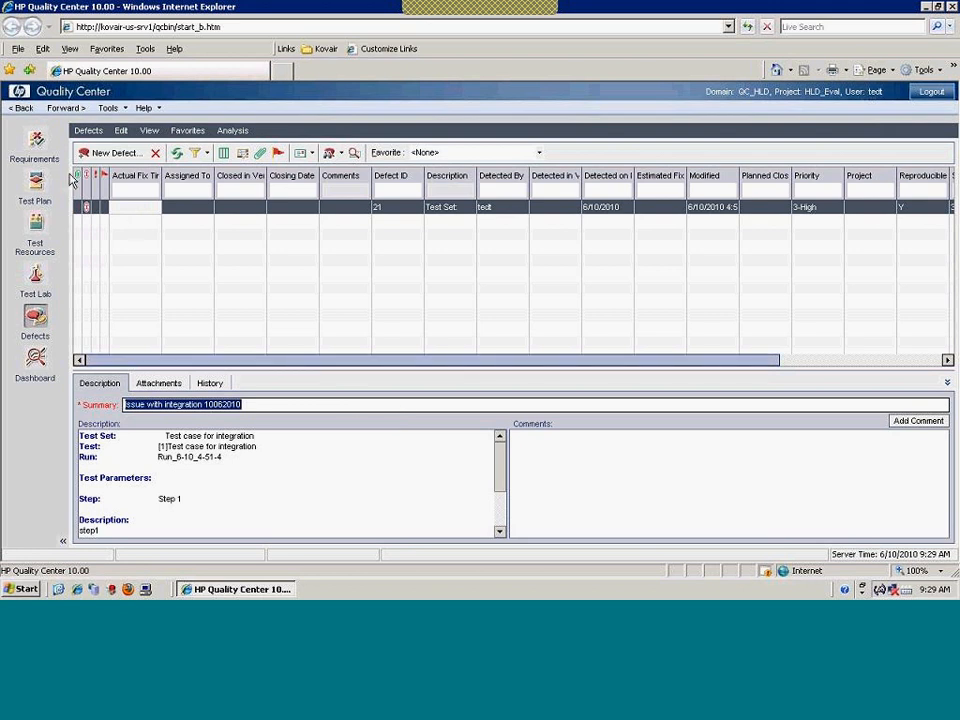
In Requirements, widen the Name column and select Customer Request for Schwab from Portal, then go to Test Plan
click(38, 145)
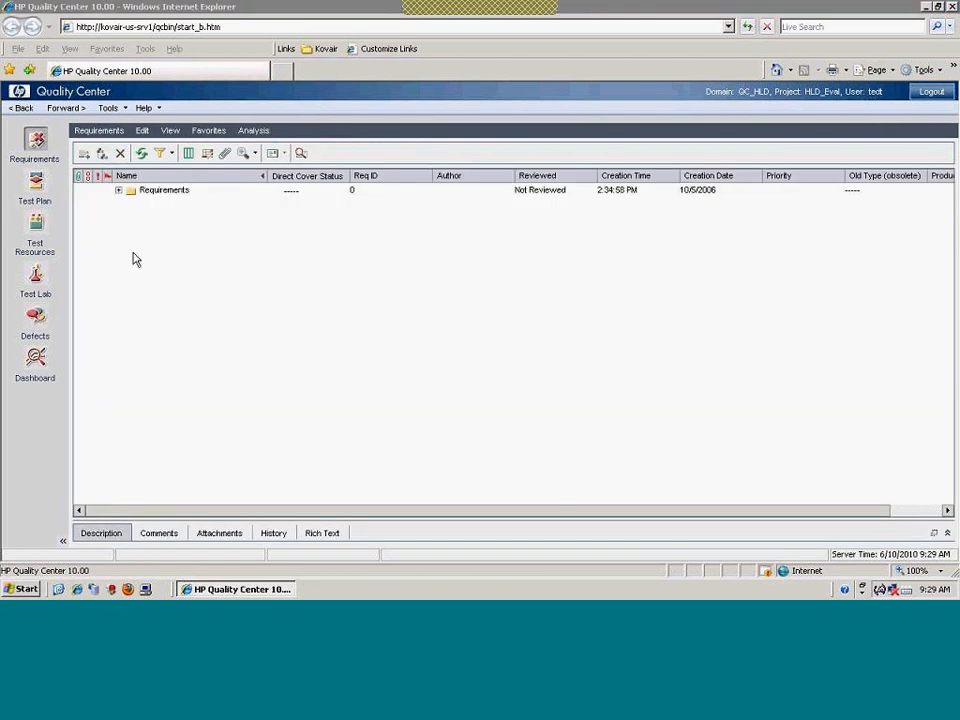
click(118, 190)
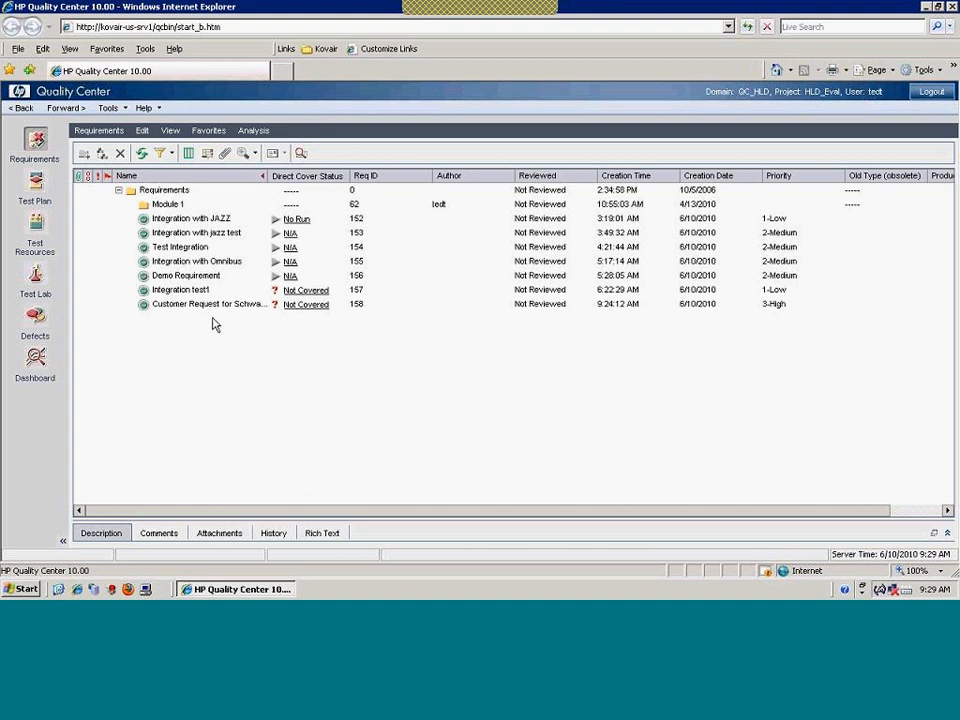
drag(266, 180, 348, 185)
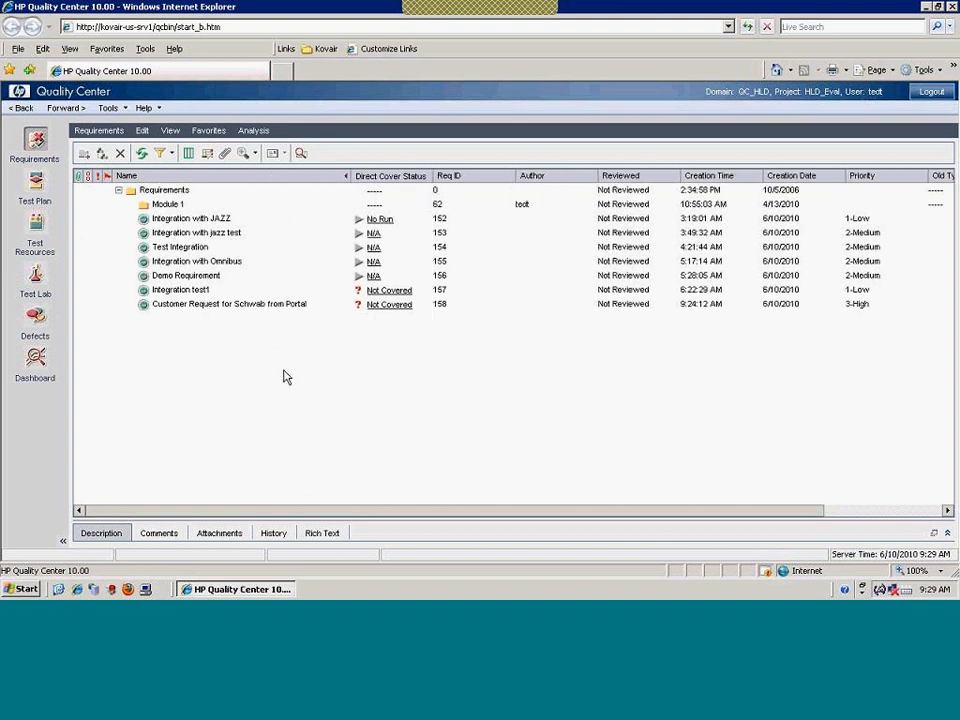
click(200, 304)
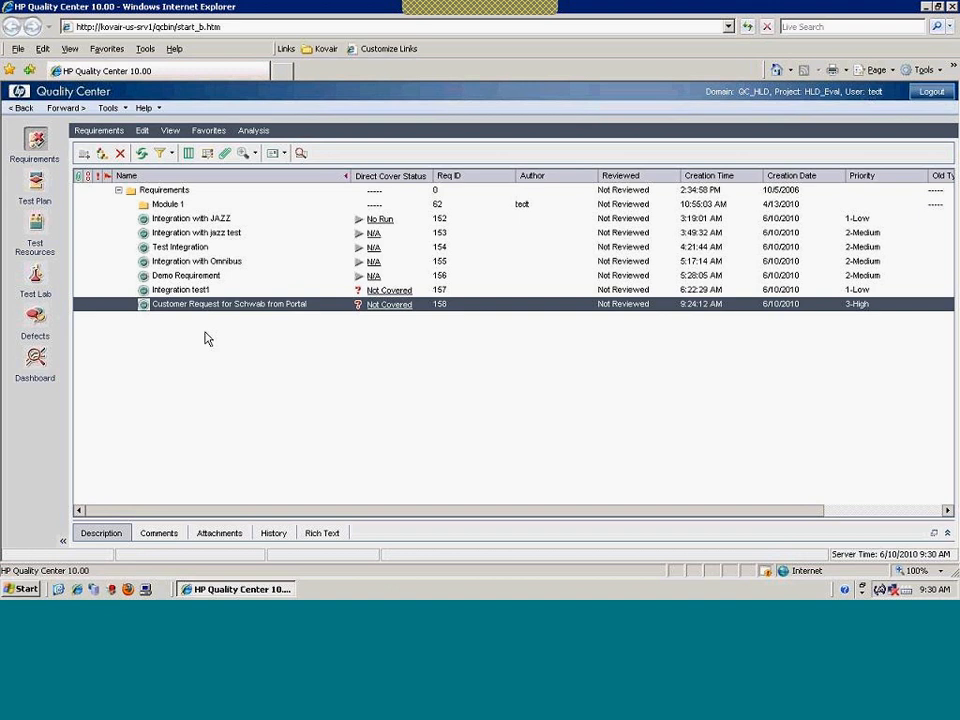
click(41, 187)
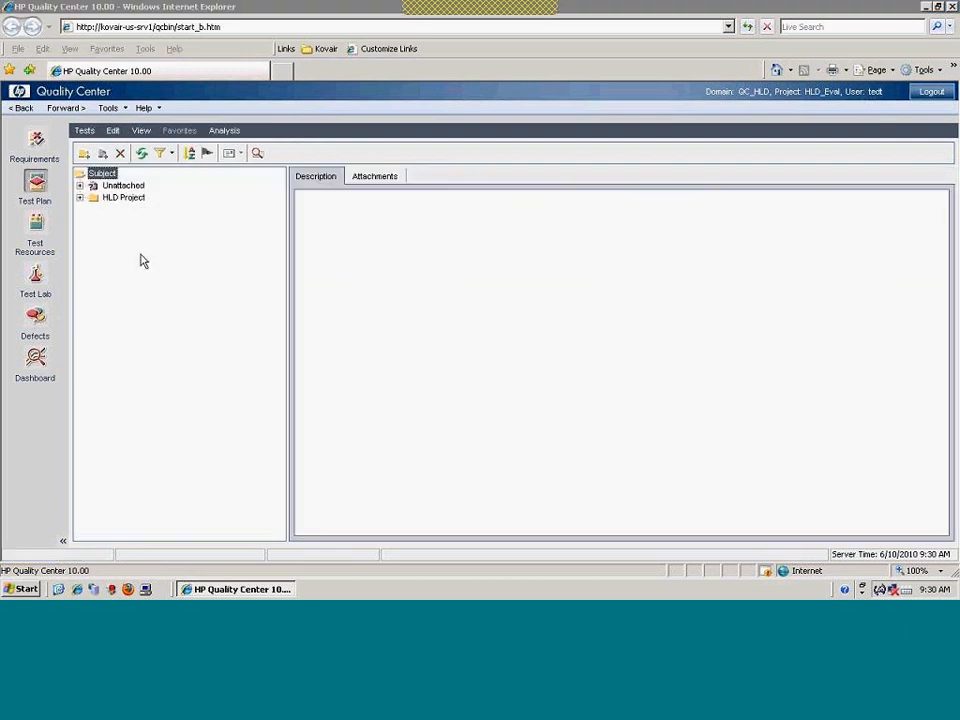
Create a new test 'Testplan for Schwab from QC' in the HLD Project folder
click(80, 199)
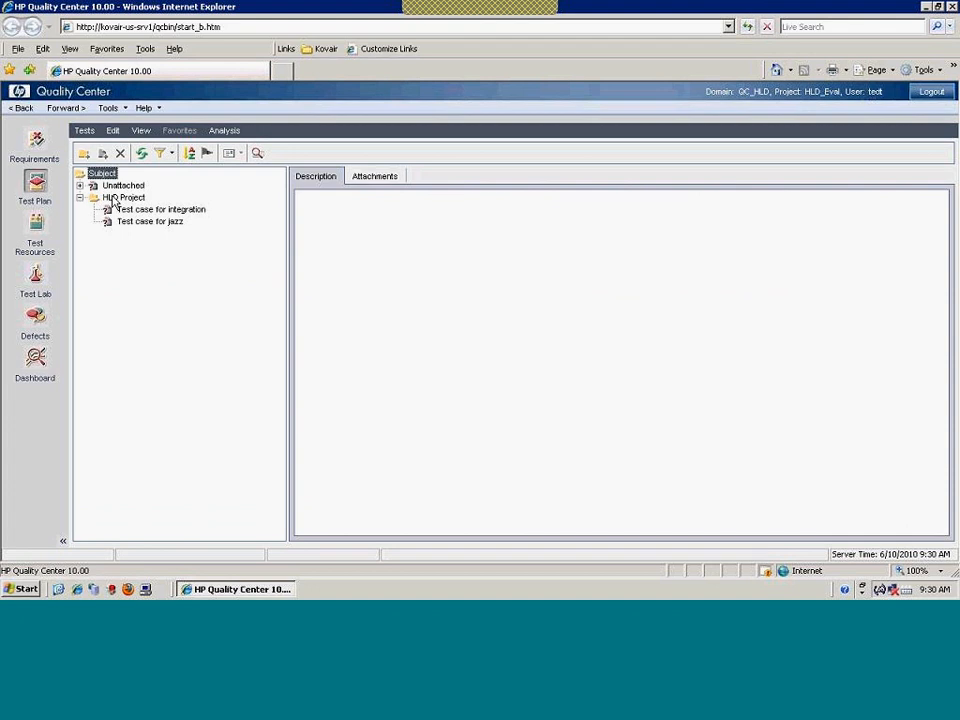
right_click(113, 198)
click(167, 248)
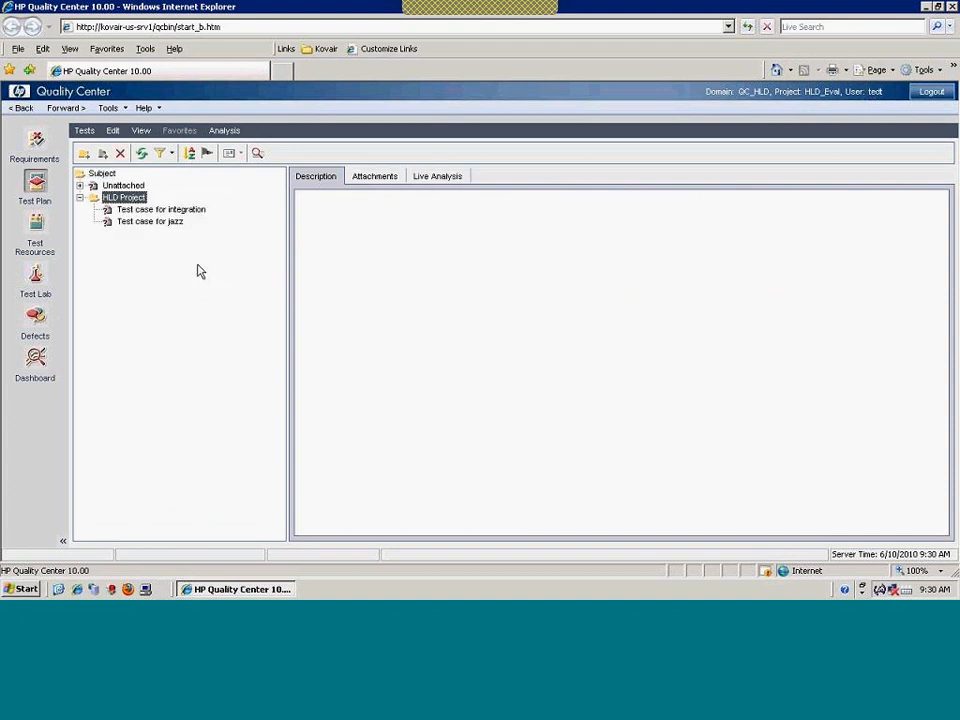
text(Testplan for Schwab from QC)
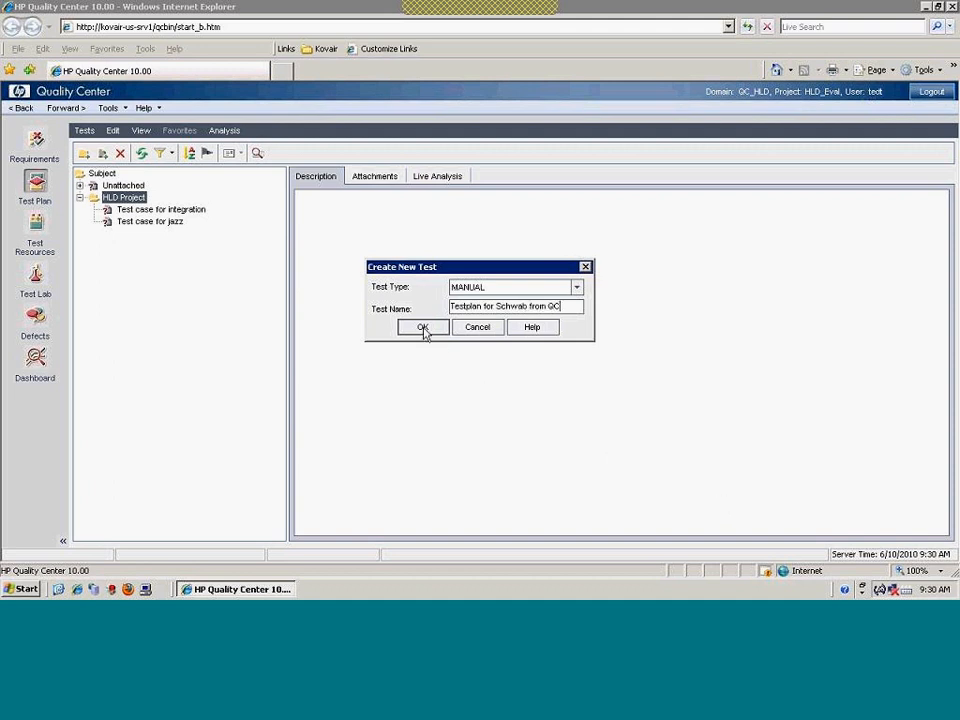
click(423, 329)
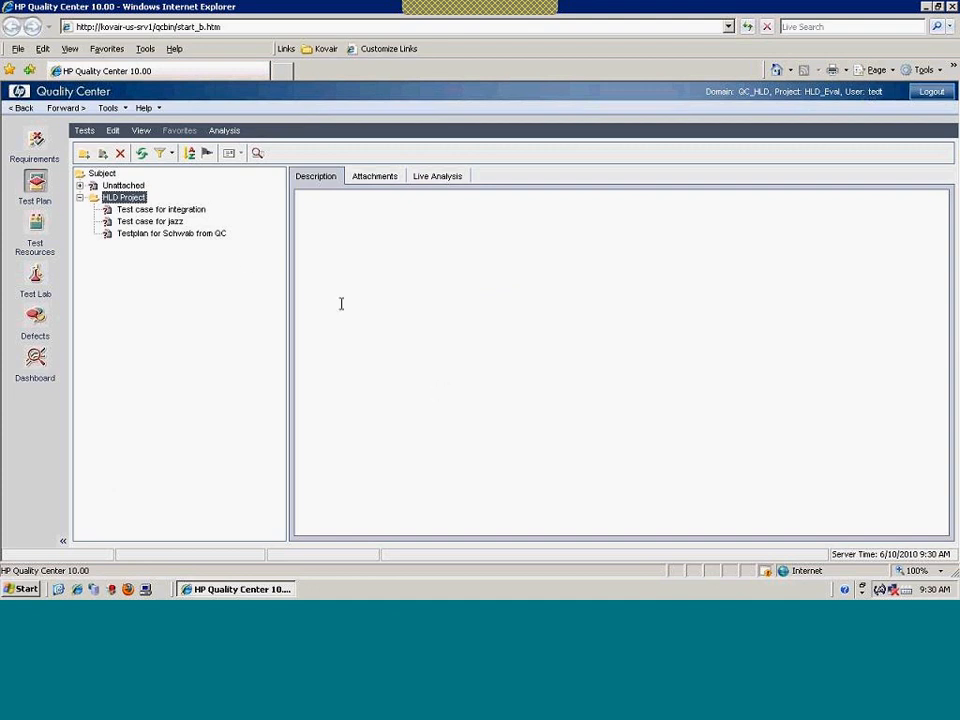
Add design step 'Step1' with expected result 'Result1' to the new test
click(190, 233)
click(362, 177)
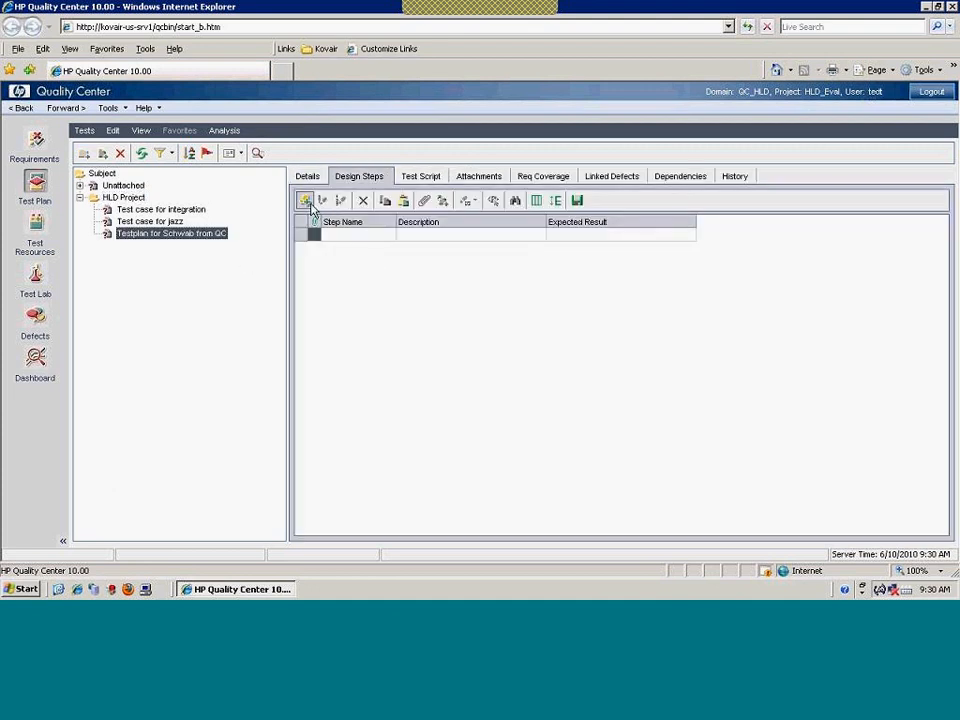
click(305, 200)
text(St)
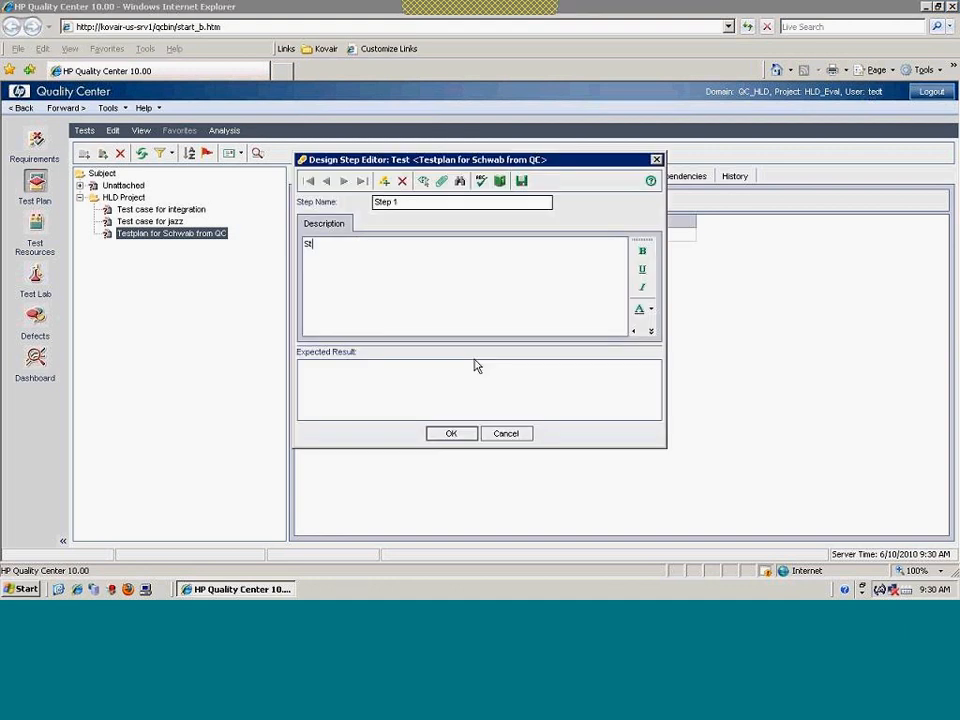
text(ep1)
click(414, 376)
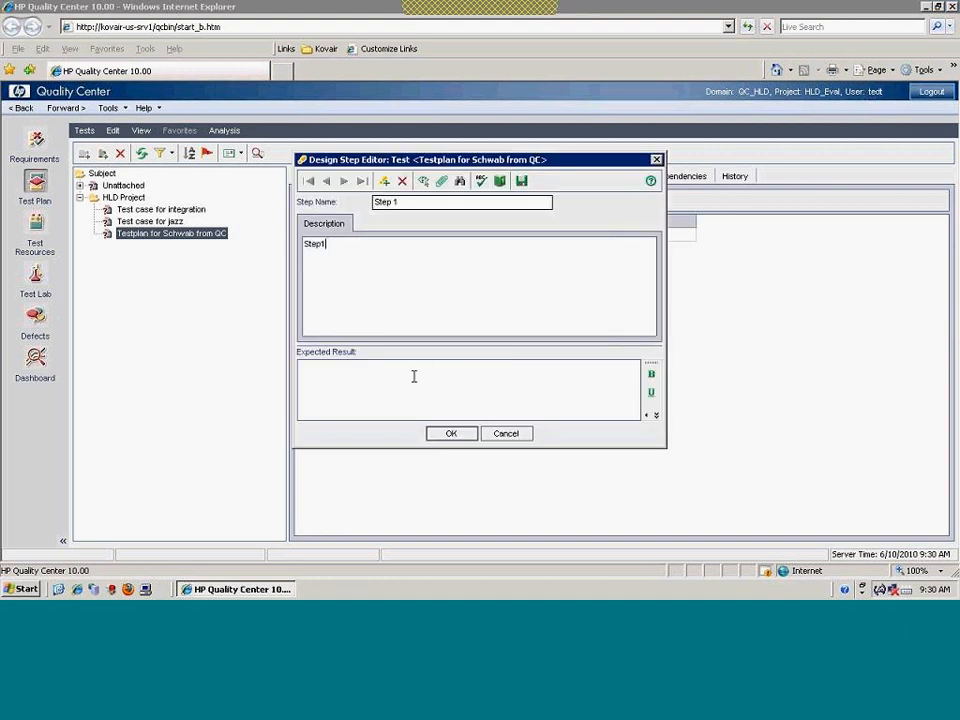
text(Resulyt1)
key(Left)
key(BackSpace)
text(t)
click(450, 433)
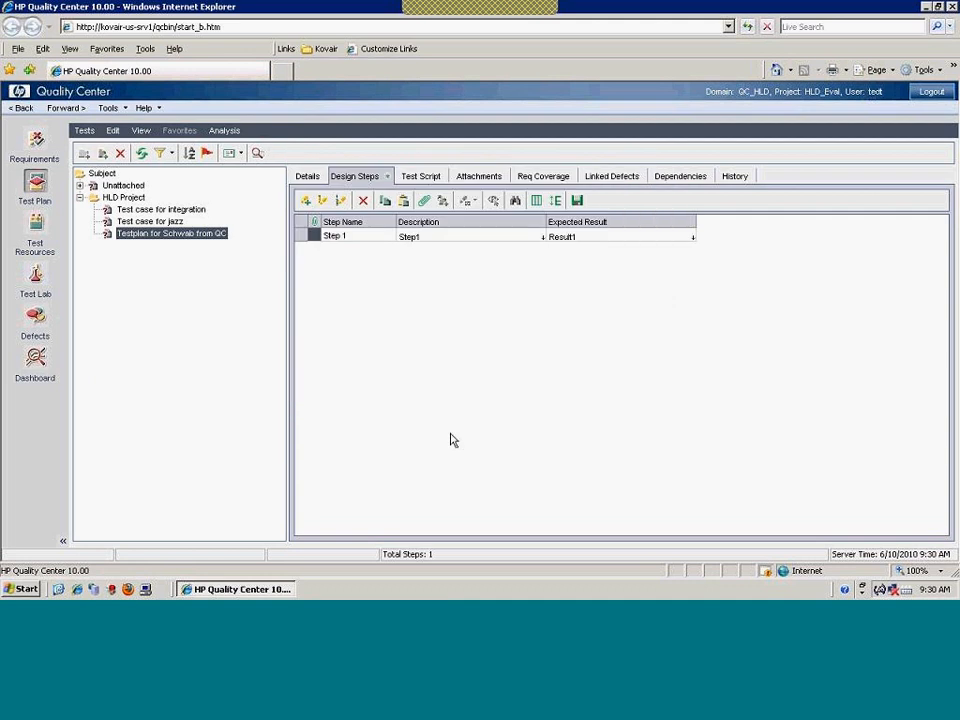
click(537, 179)
Add Customer Request for Schwab from Portal to the test's requirement coverage
click(350, 204)
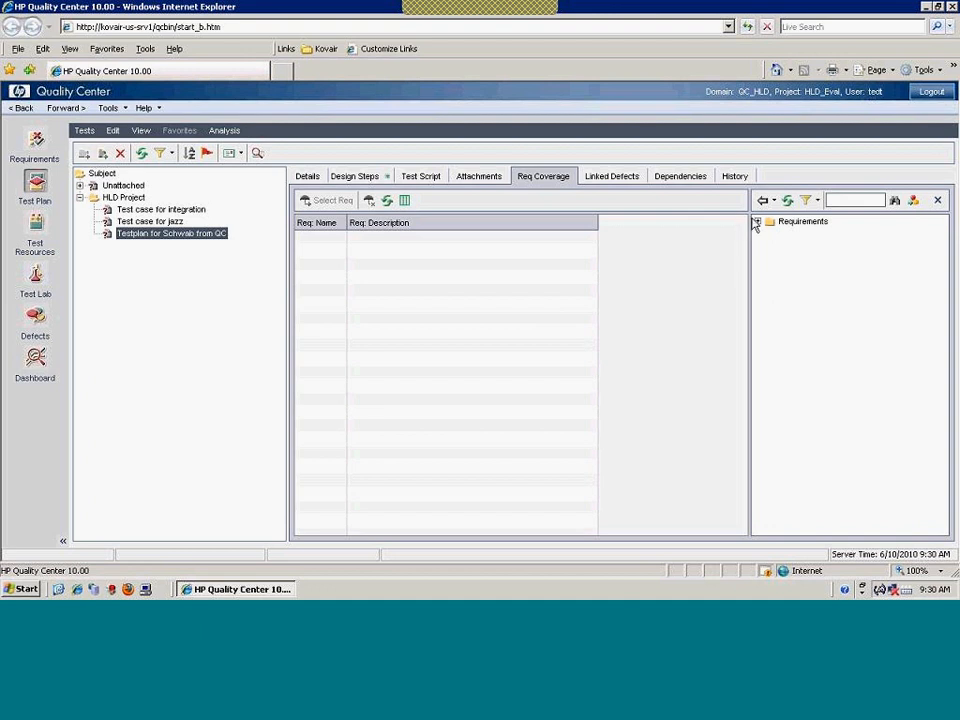
click(757, 222)
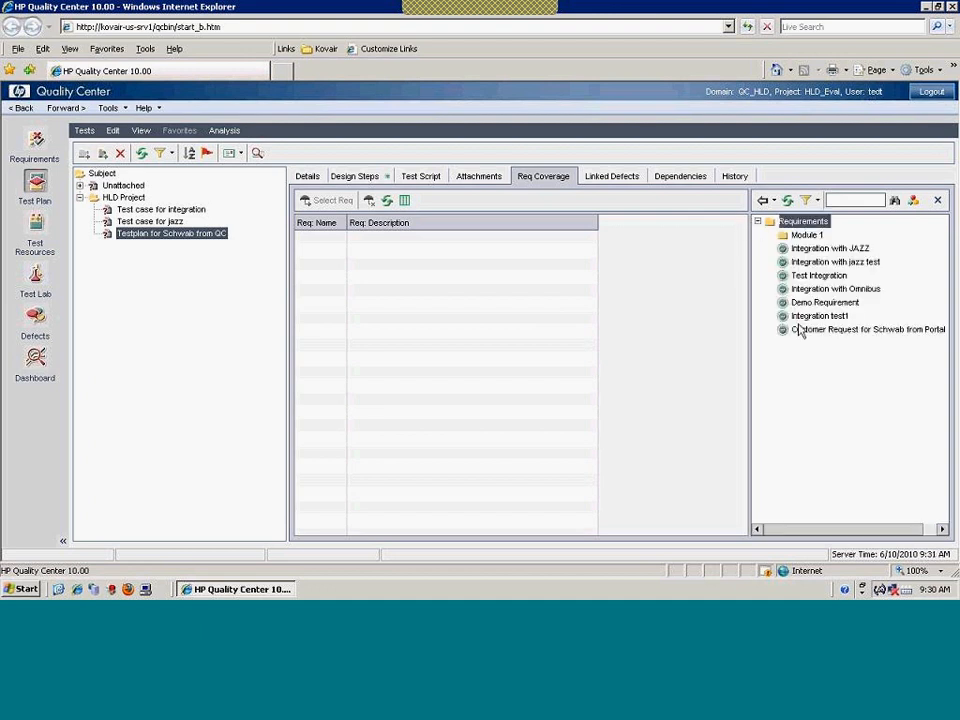
click(805, 331)
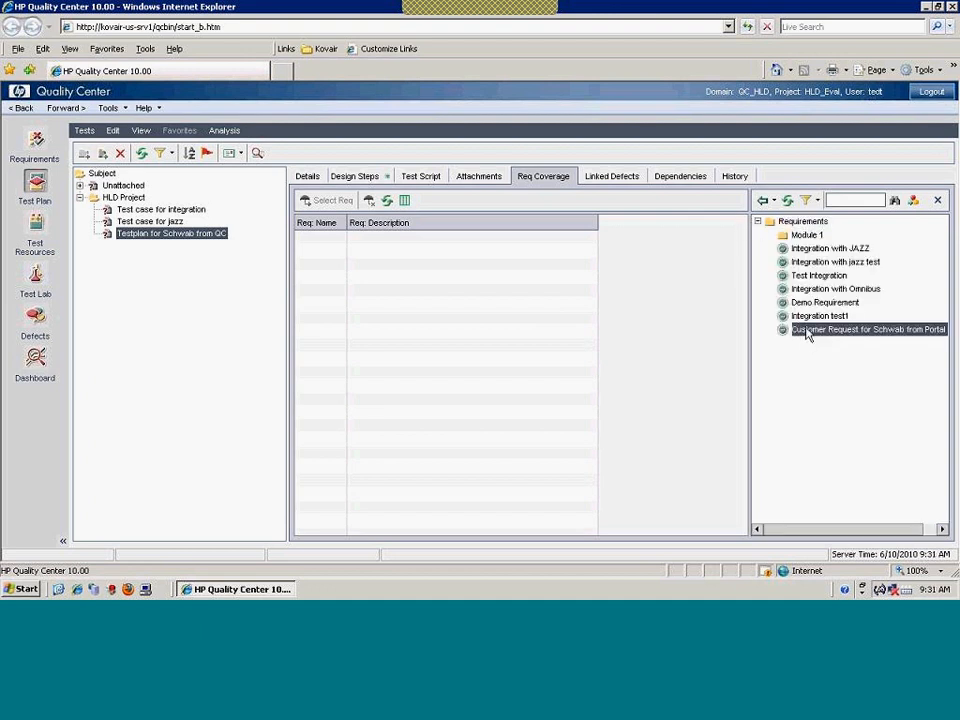
drag(807, 334, 439, 276)
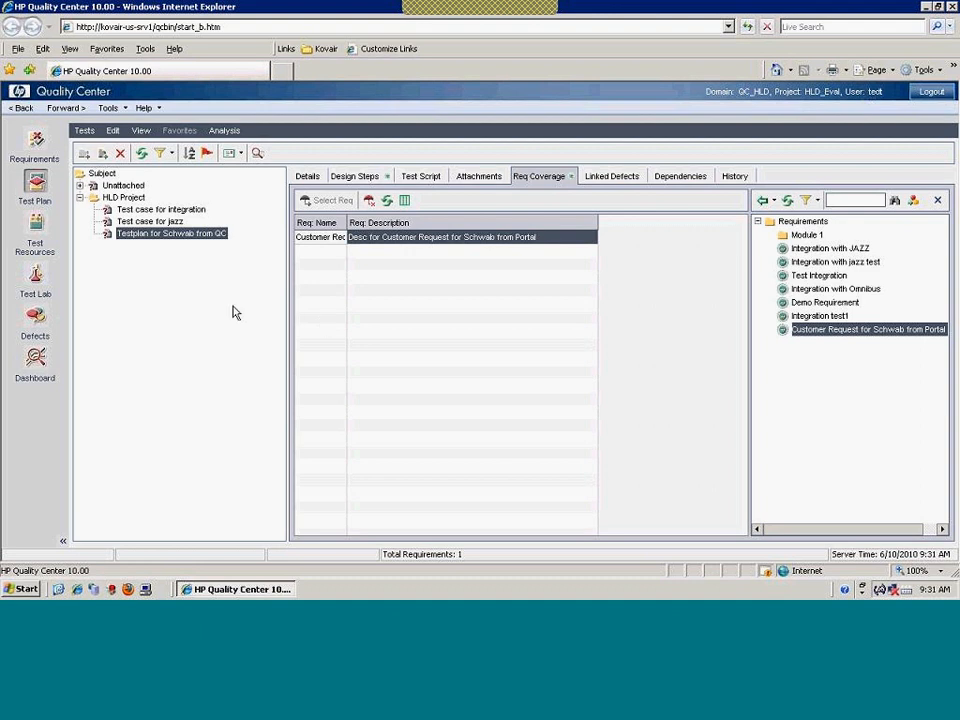
Check the Schwab requirement's Test Coverage shows the test as No Run
click(35, 140)
double_click(140, 244)
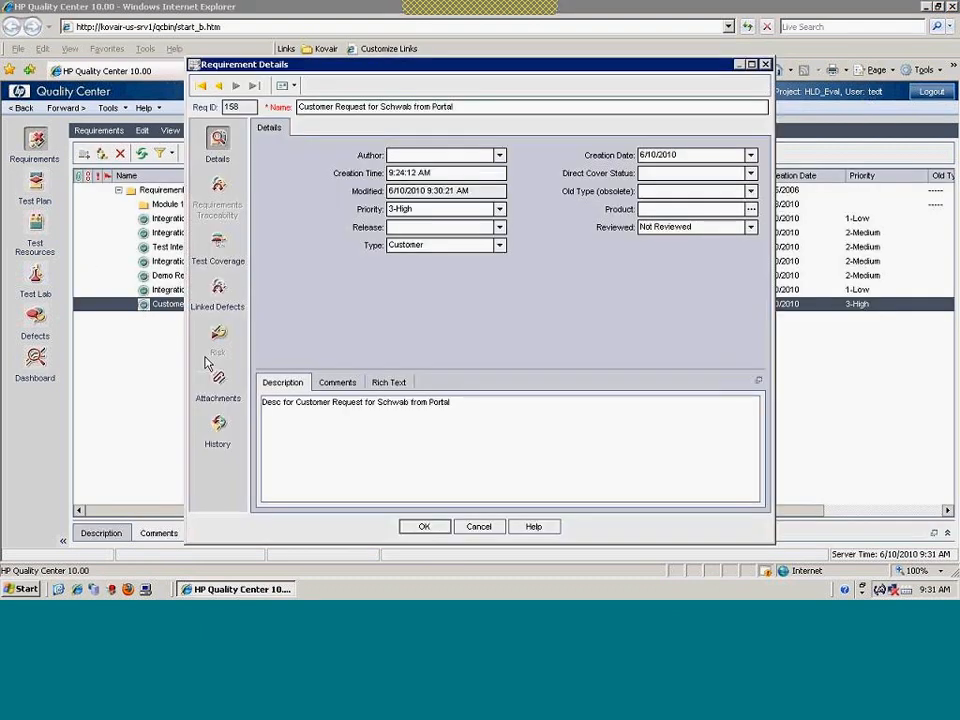
click(218, 247)
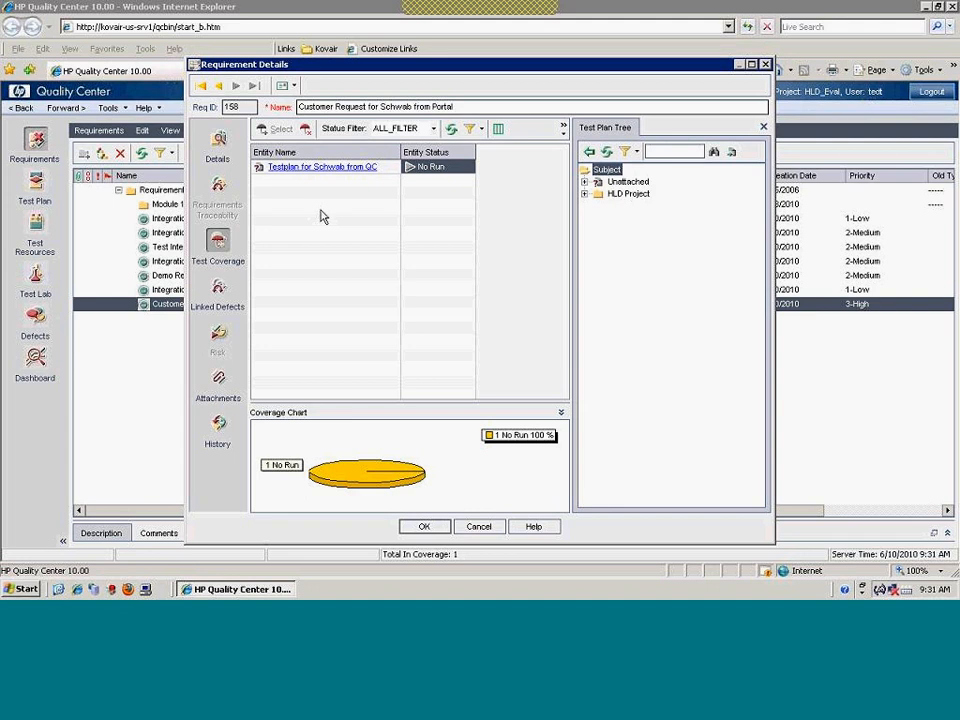
click(424, 527)
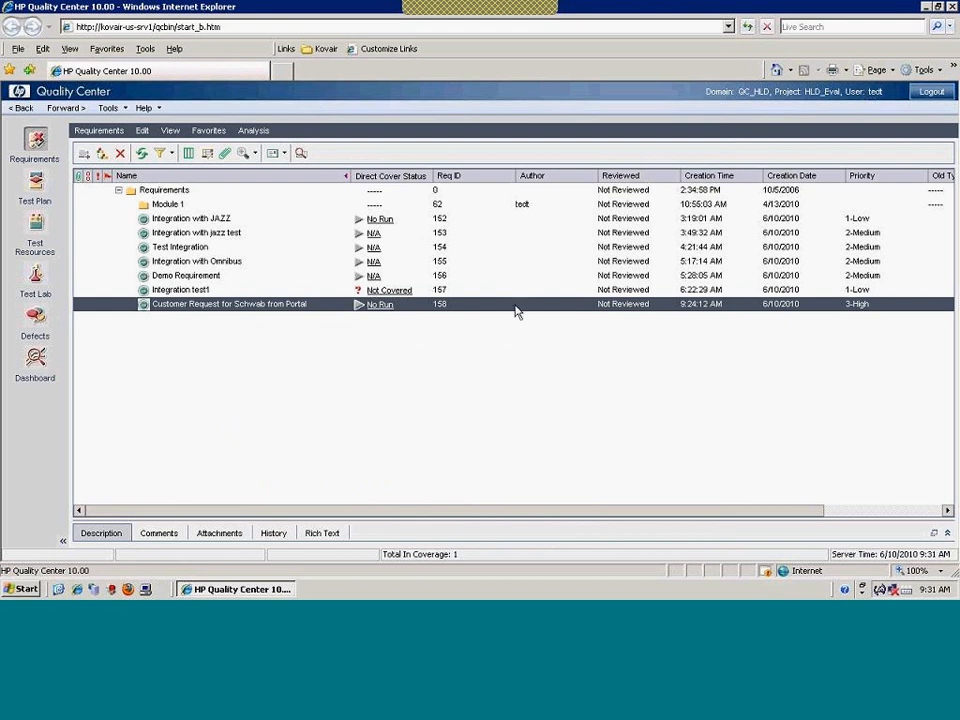
Log out of Quality Center, minimize Internet Explorer, and launch Eclipse with the suggested workspace
click(929, 94)
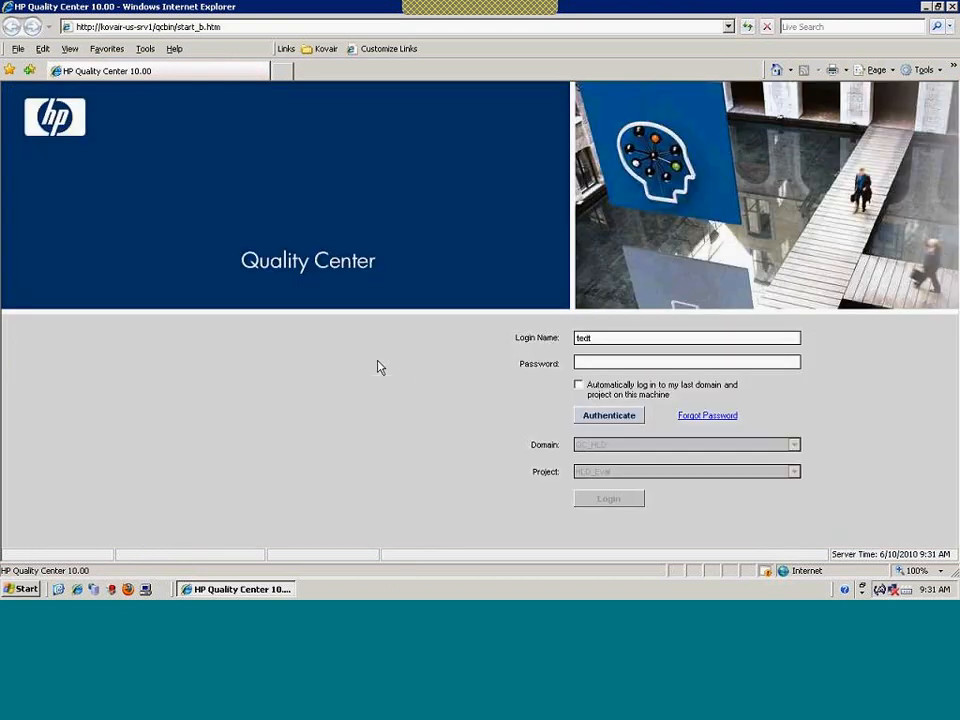
click(927, 8)
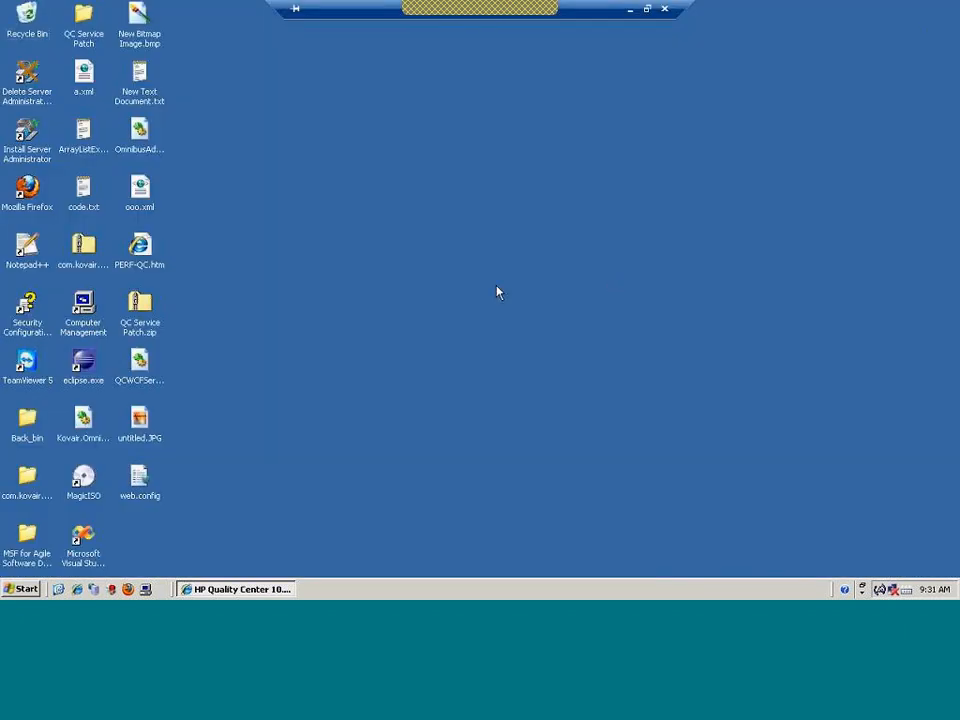
double_click(86, 366)
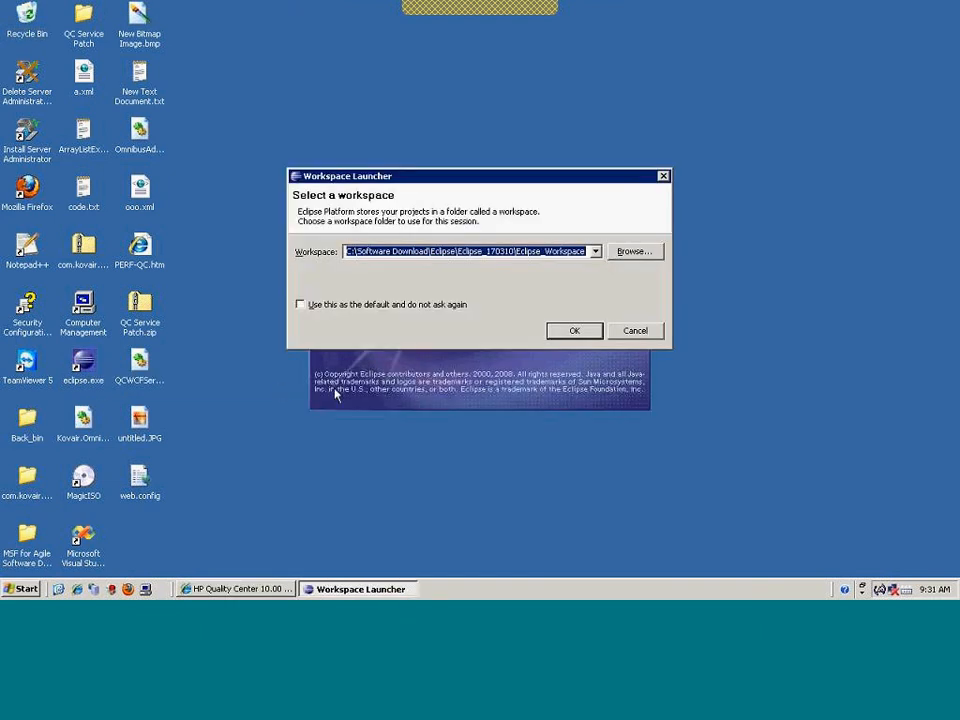
click(598, 335)
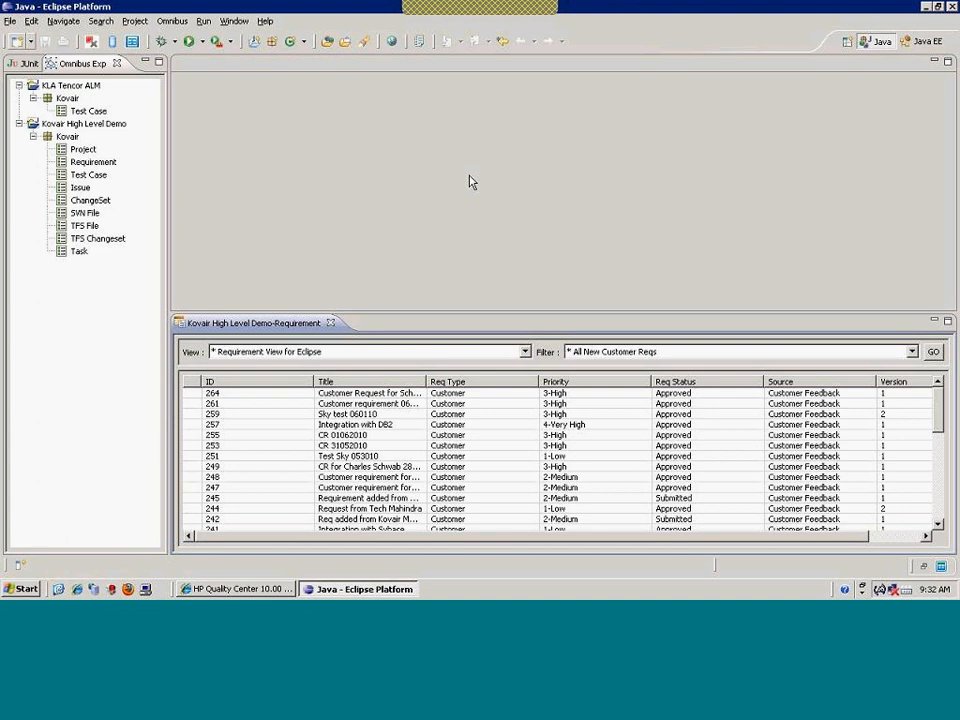
Disconnect Eclipse from the Omnibus server, then reconnect by entering the account password
click(172, 21)
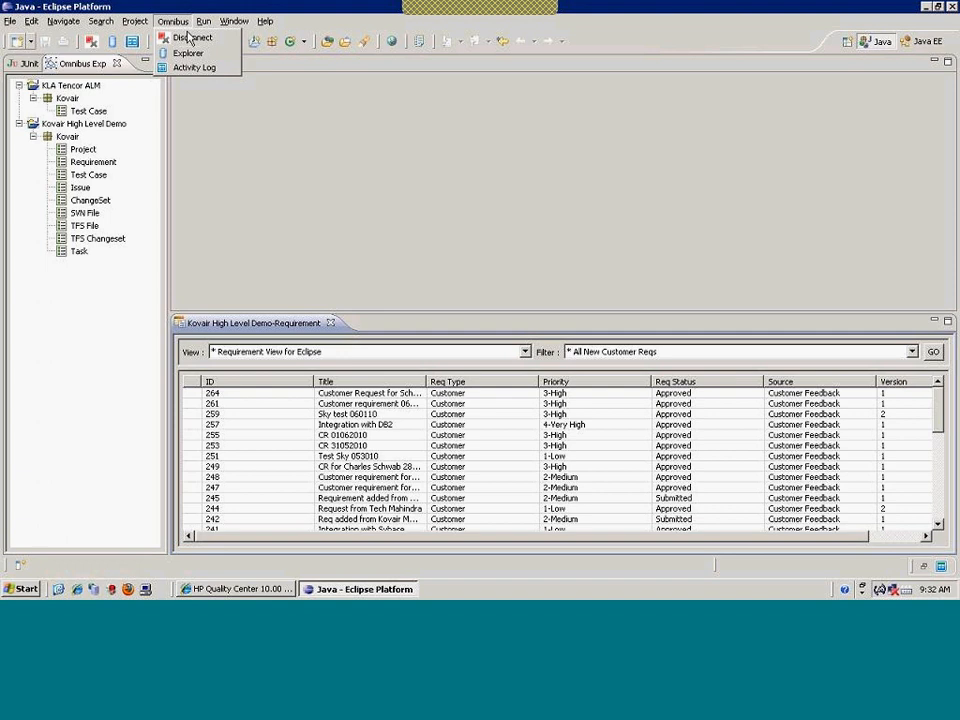
click(188, 38)
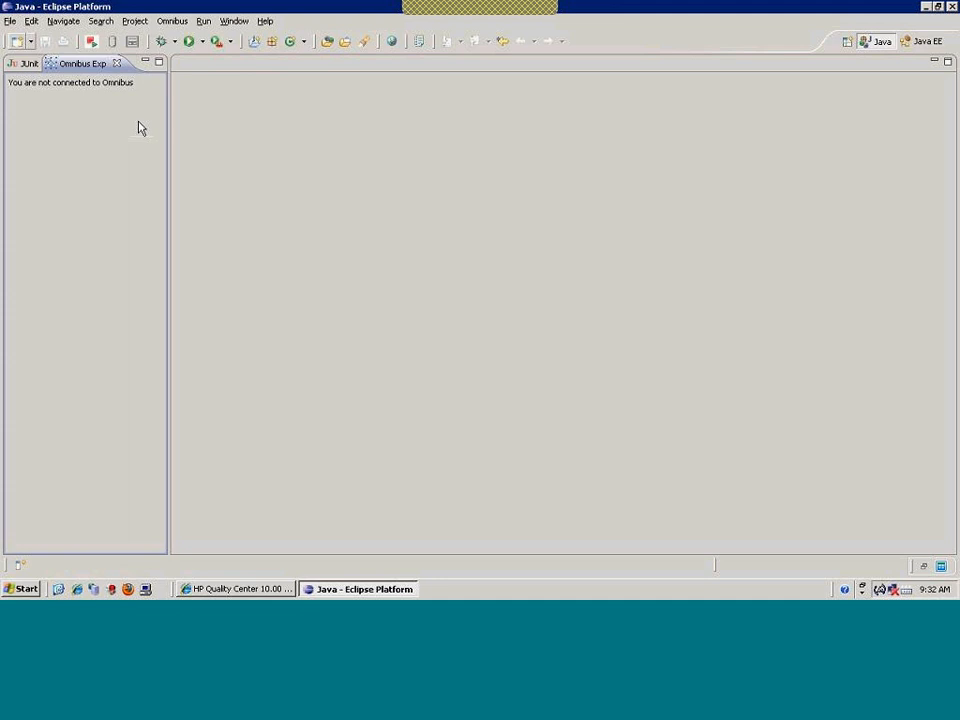
click(171, 21)
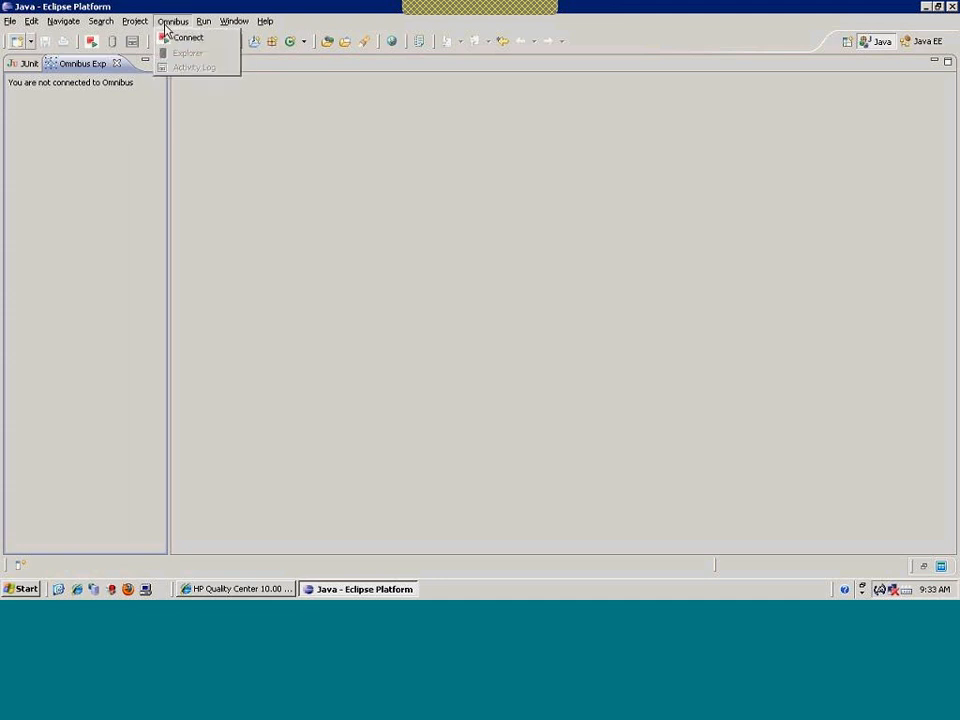
click(163, 37)
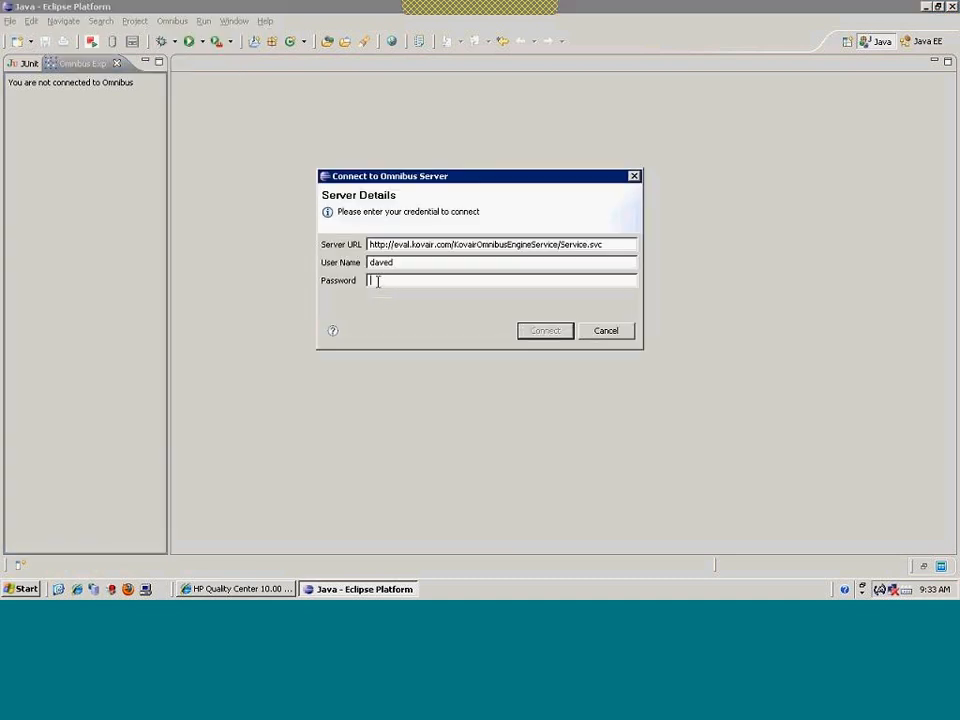
text(******)
key(Return)
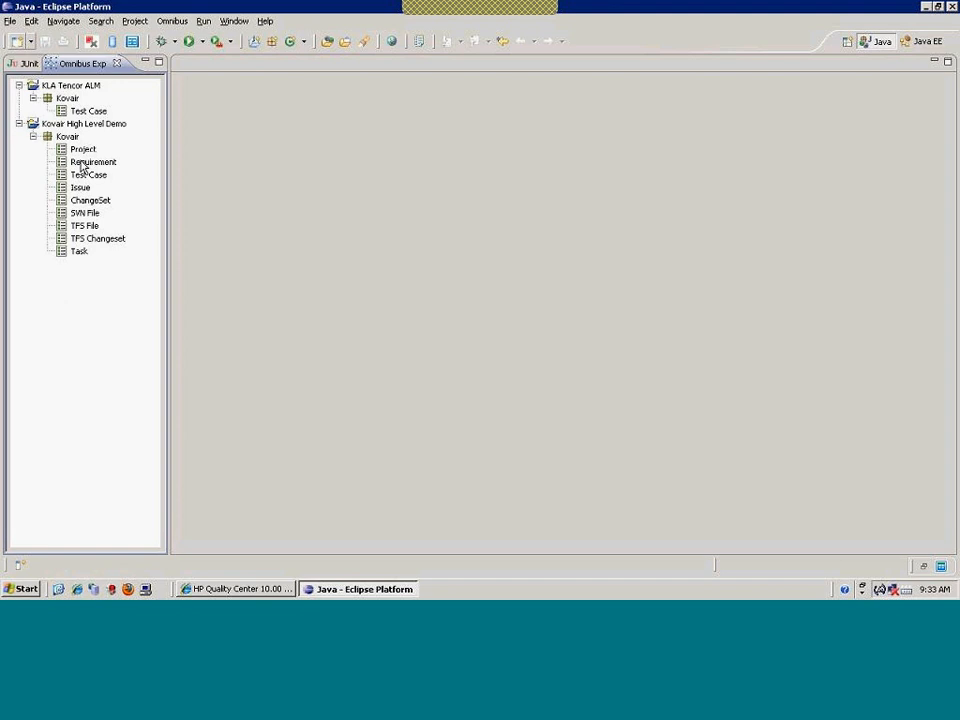
Close the task list, open Kovair High Level Demo requirements, widen Title and select requirement 264
double_click(66, 253)
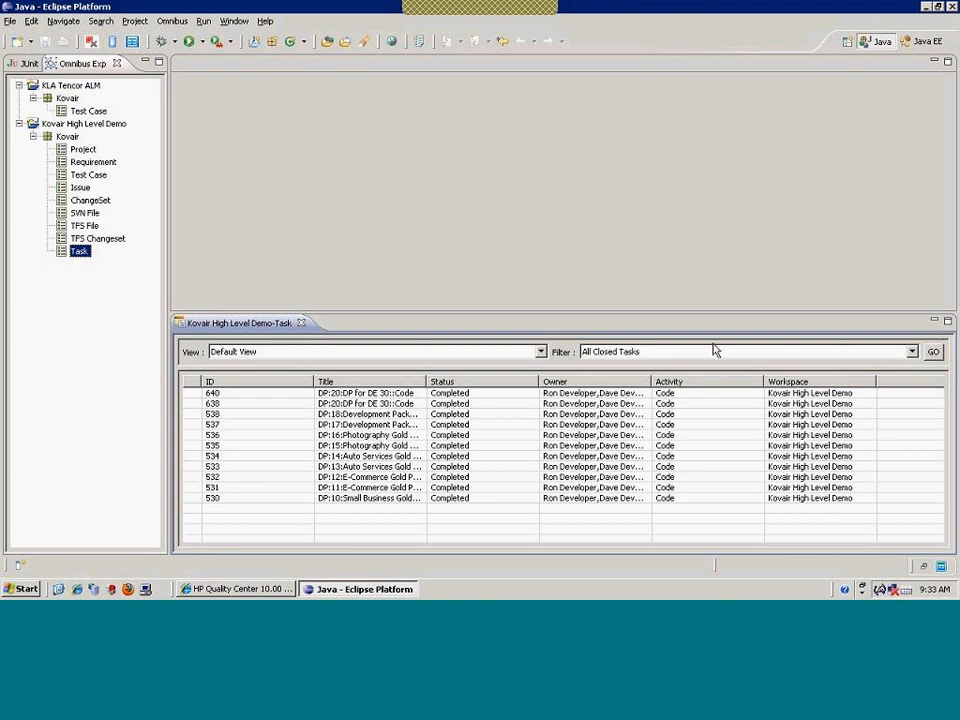
click(301, 323)
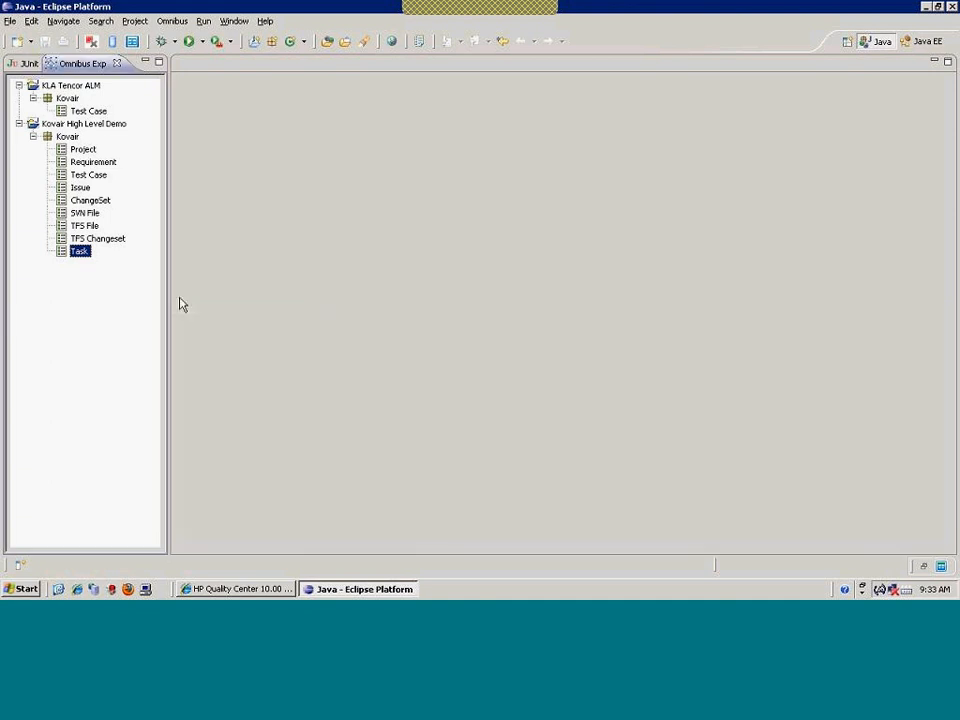
double_click(62, 164)
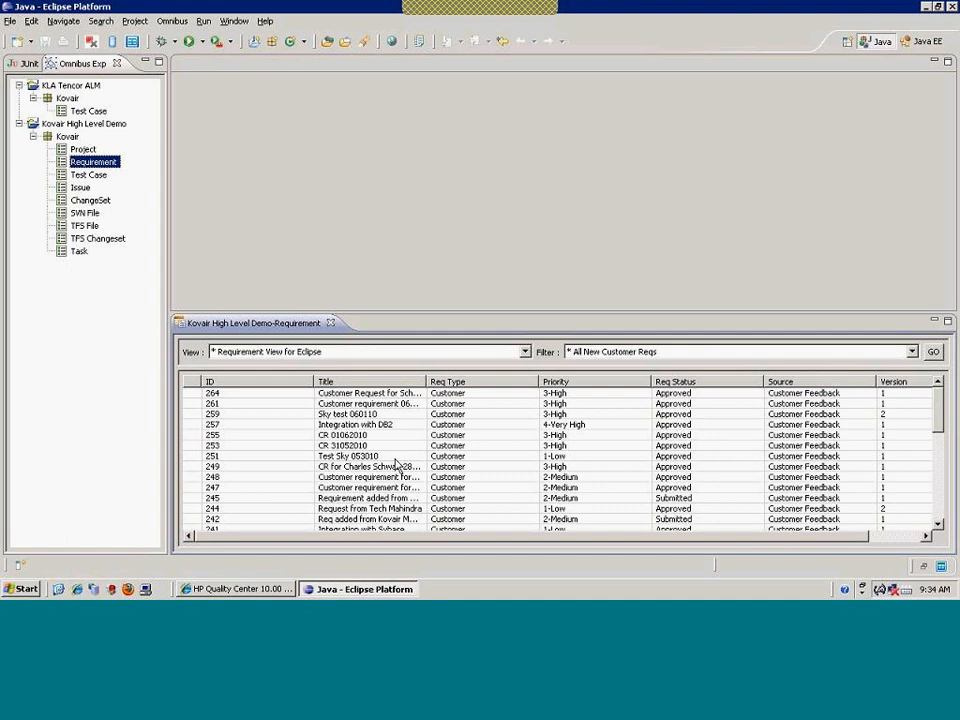
drag(426, 381, 549, 386)
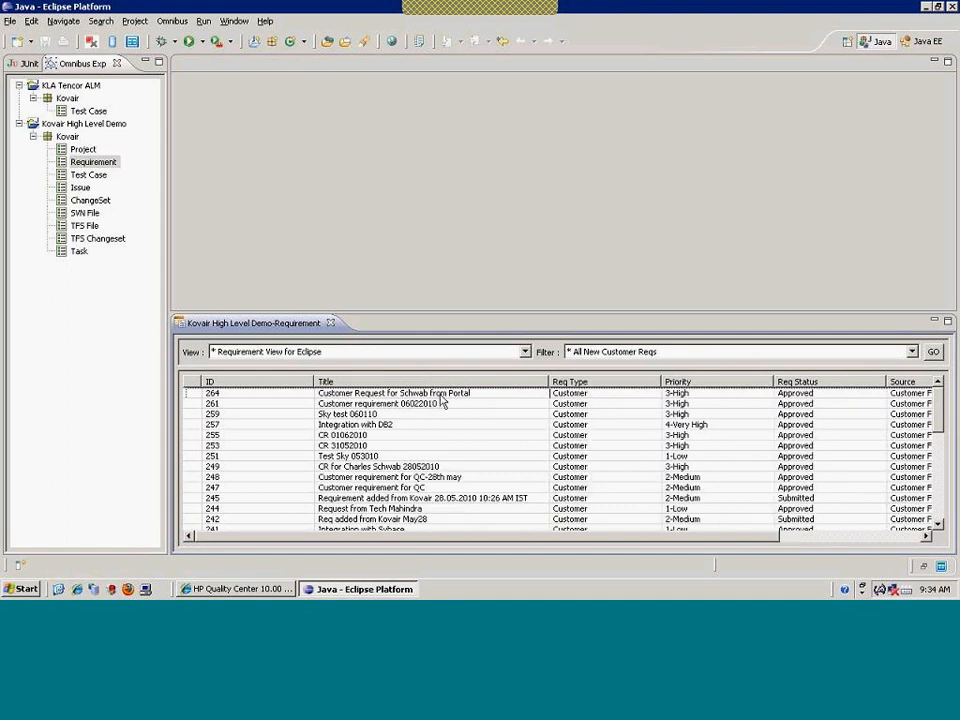
click(440, 395)
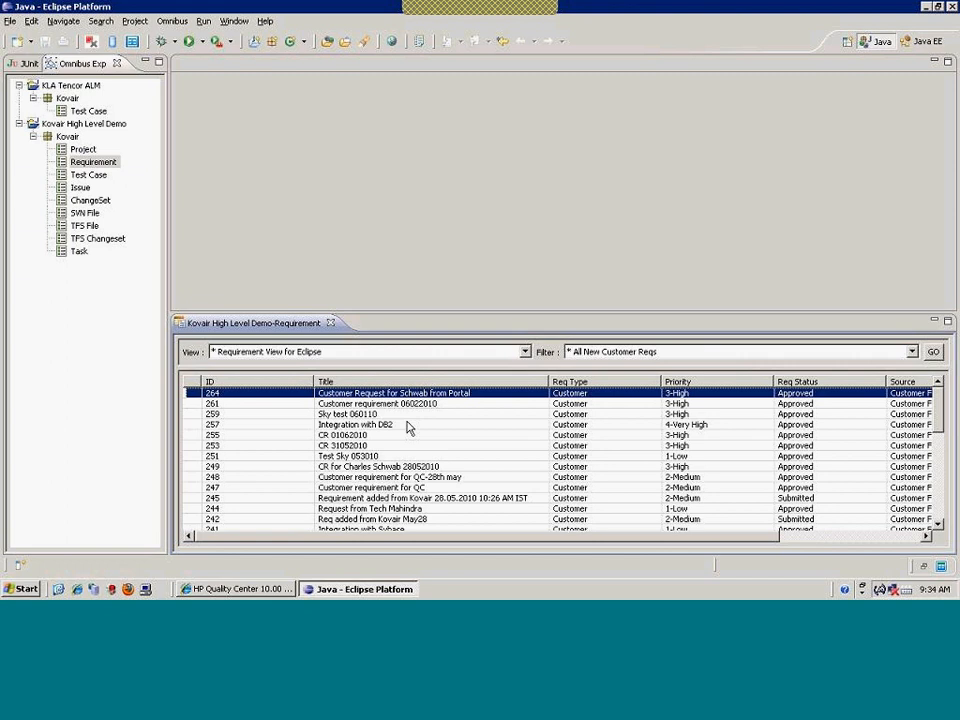
Open requirement 264 through Modify Requirement and scroll through its detail form
right_click(337, 402)
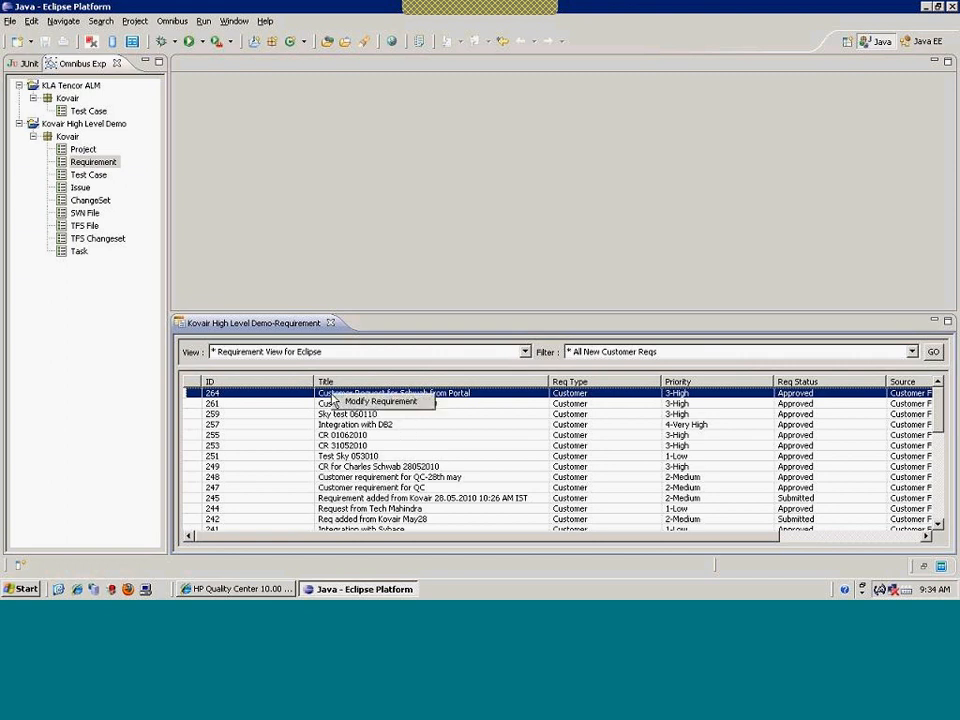
click(343, 402)
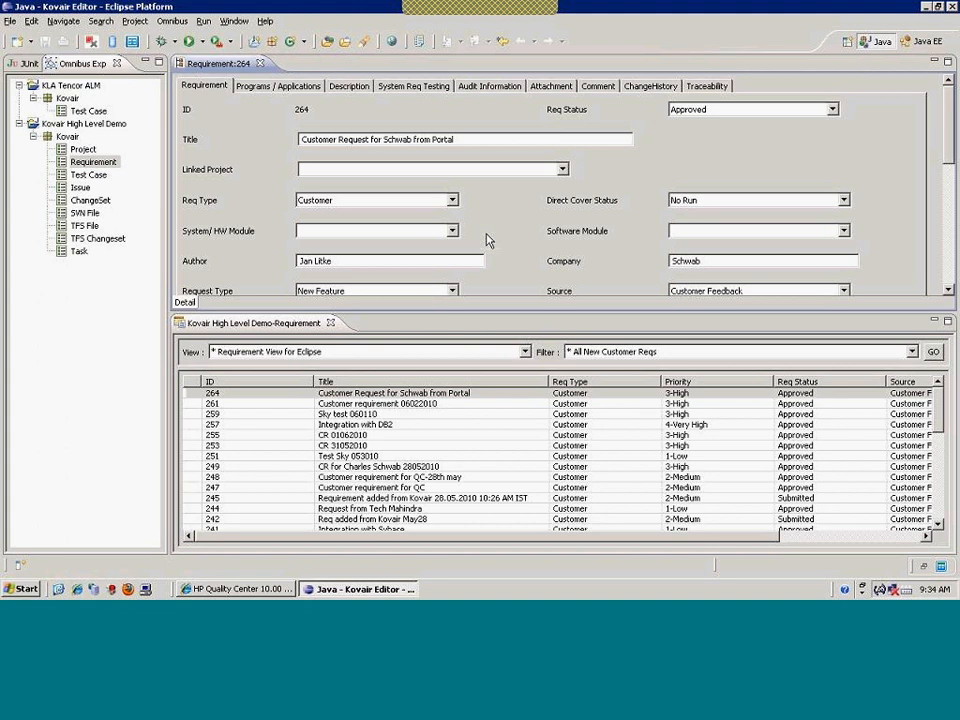
scroll(510, 240, down, 3)
scroll(512, 240, up, 3)
Show requirement 264's traceability and review links 196, 198, project 1, test plan 213 and ReqPro 265
click(710, 87)
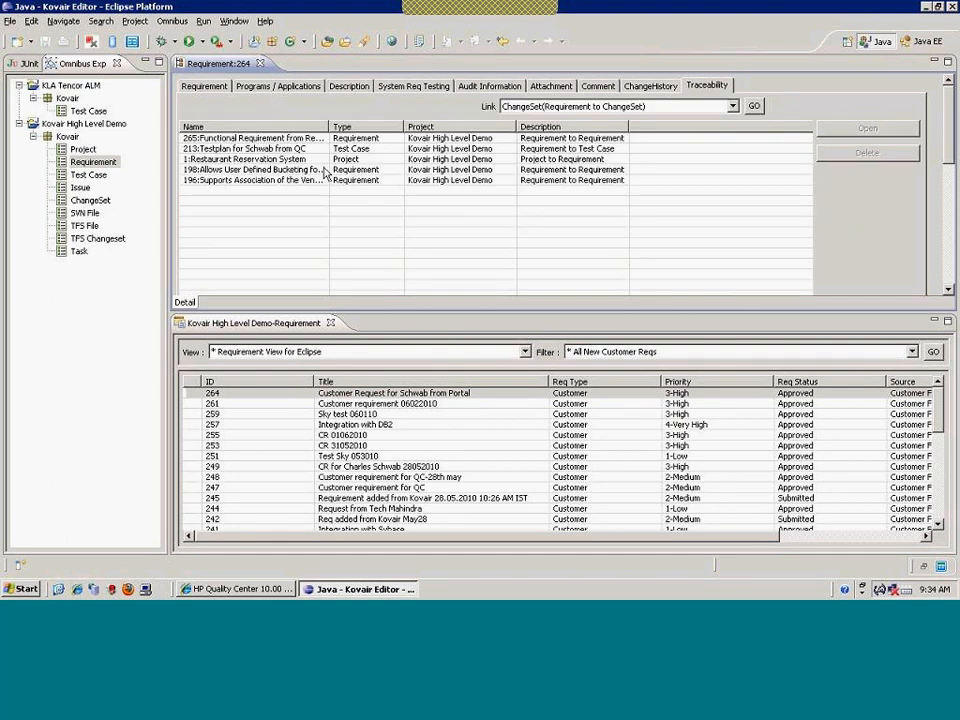
drag(329, 127, 447, 129)
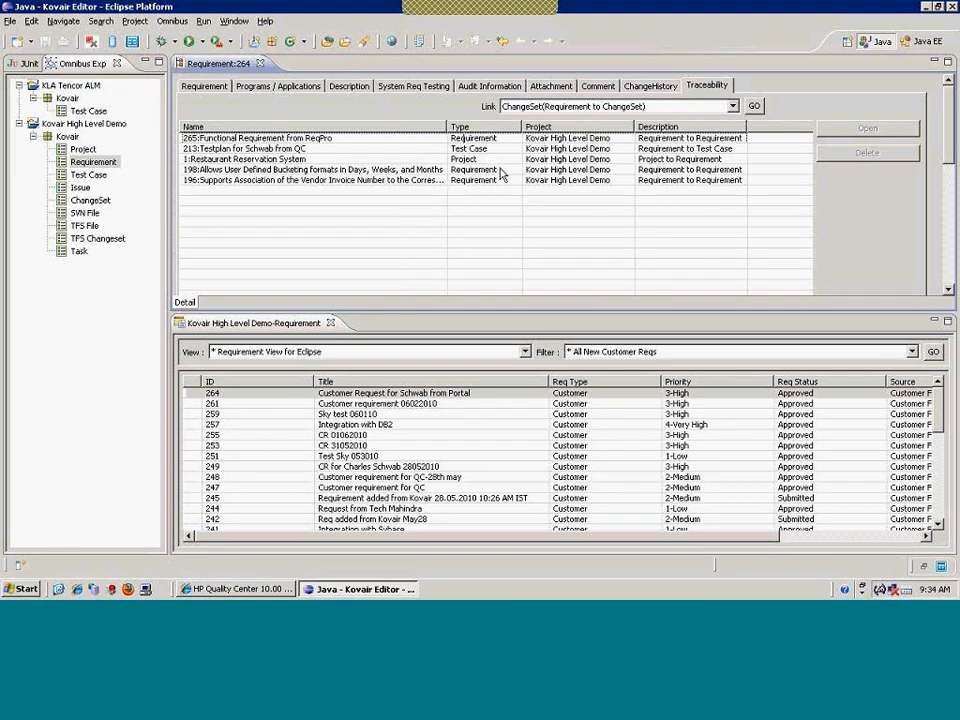
click(212, 182)
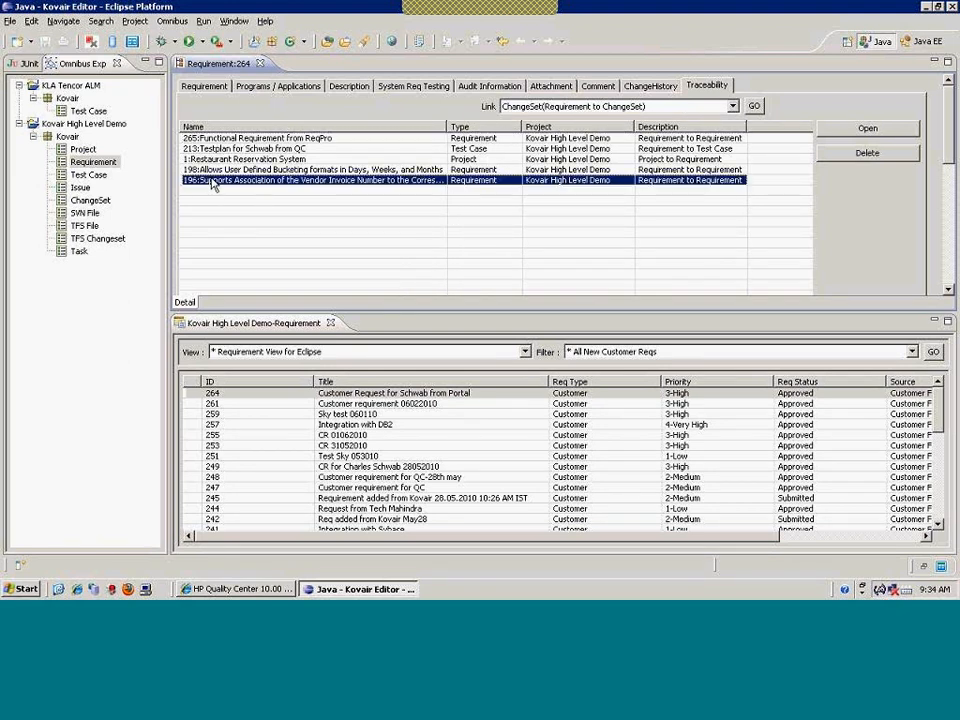
click(211, 170)
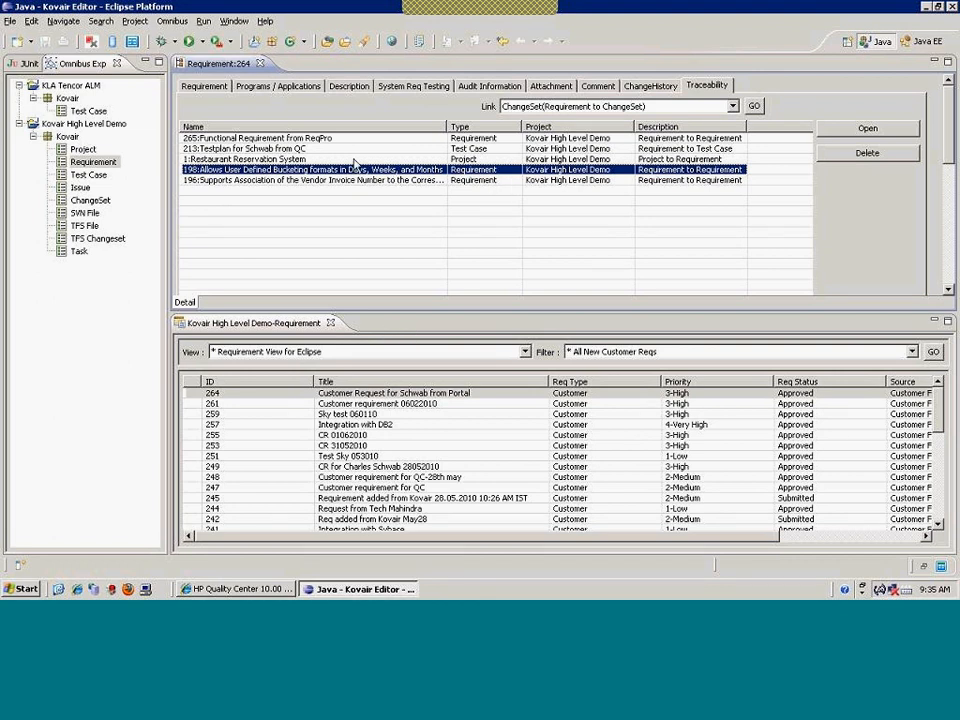
click(354, 160)
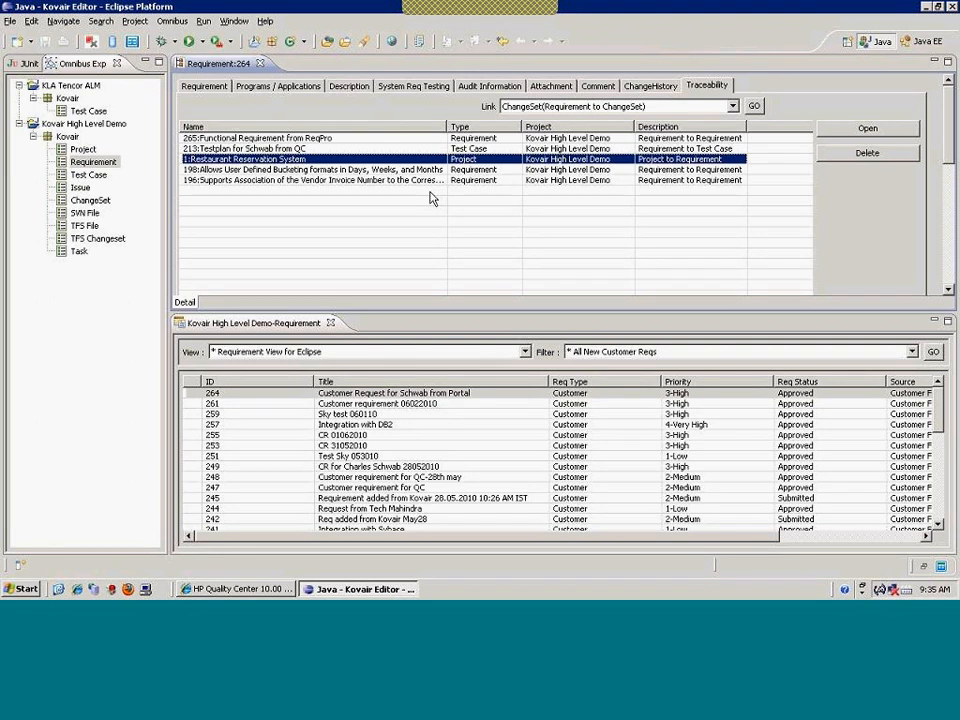
click(327, 150)
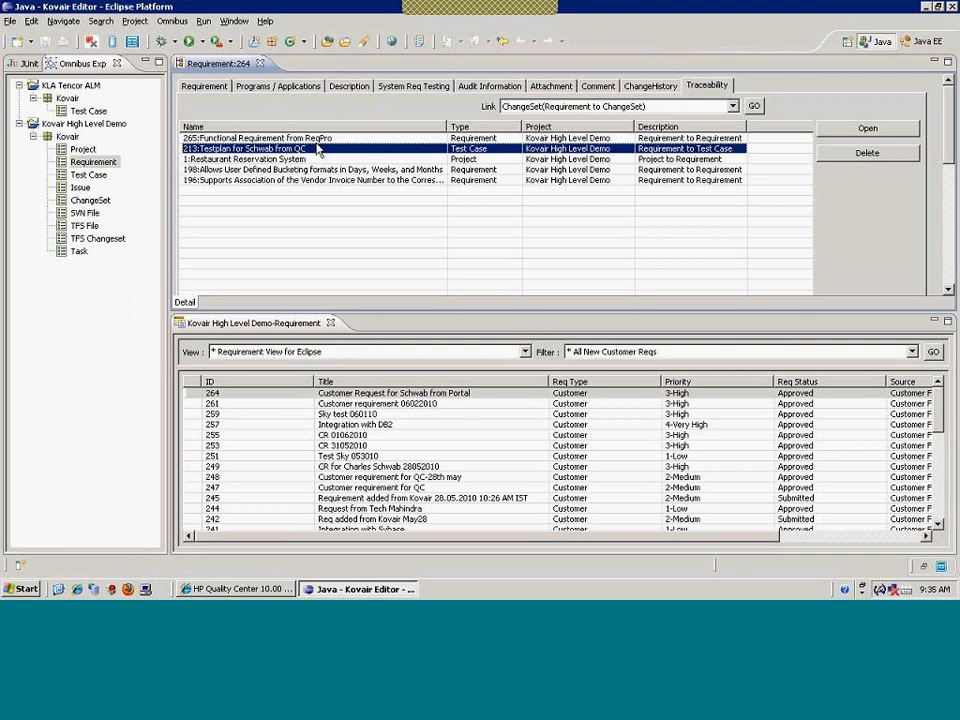
key(Up)
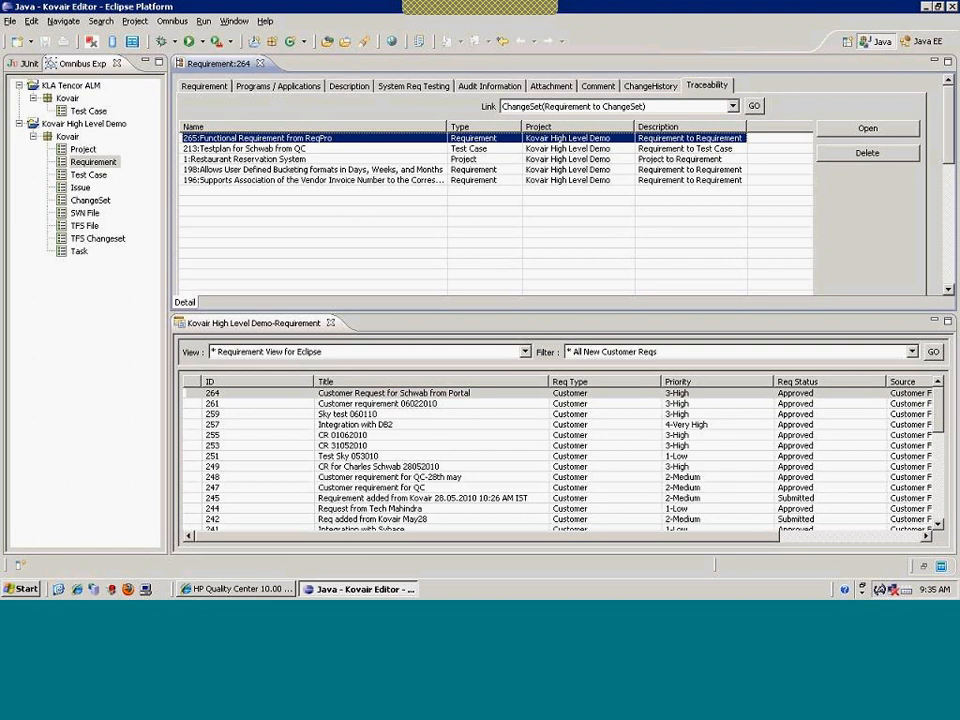
Exit Eclipse, confirming the exit, and launch Microsoft Visual Studio Team System 2008
click(951, 7)
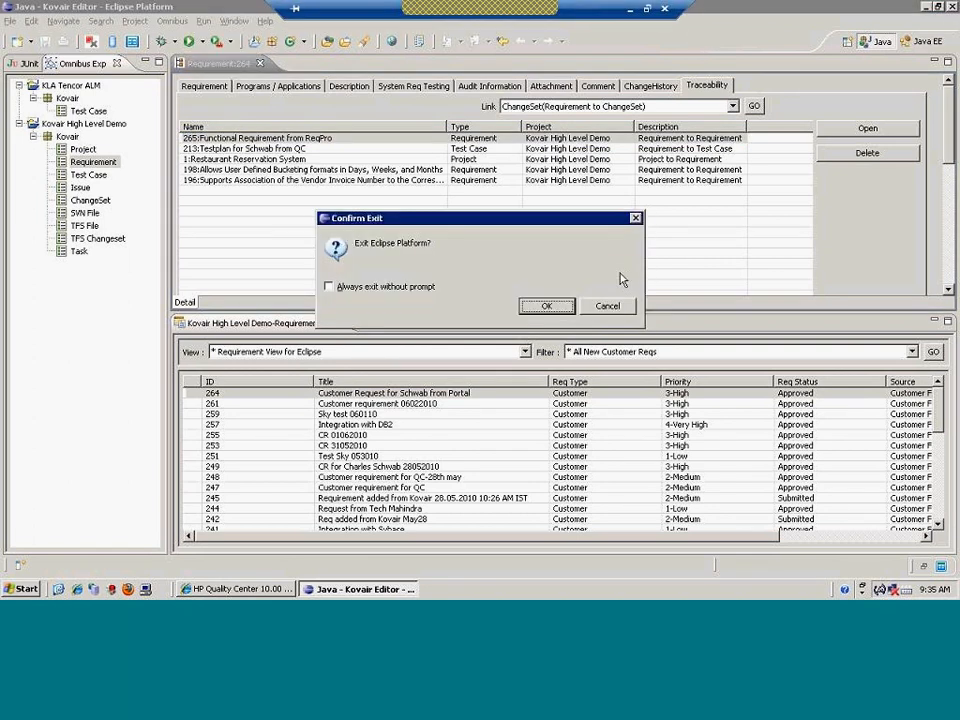
click(546, 306)
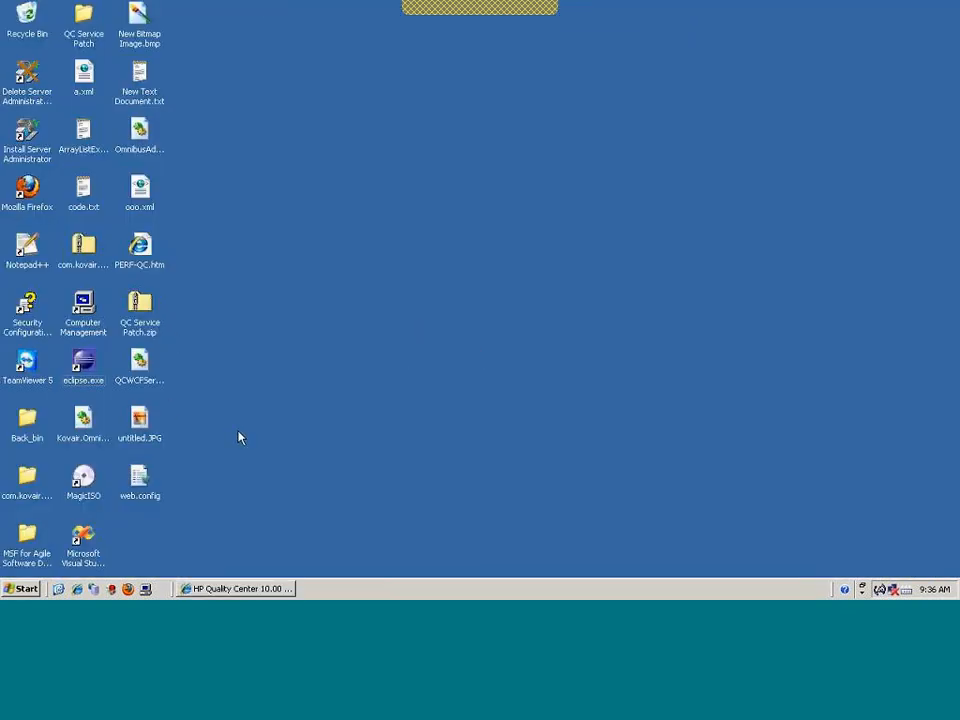
click(80, 537)
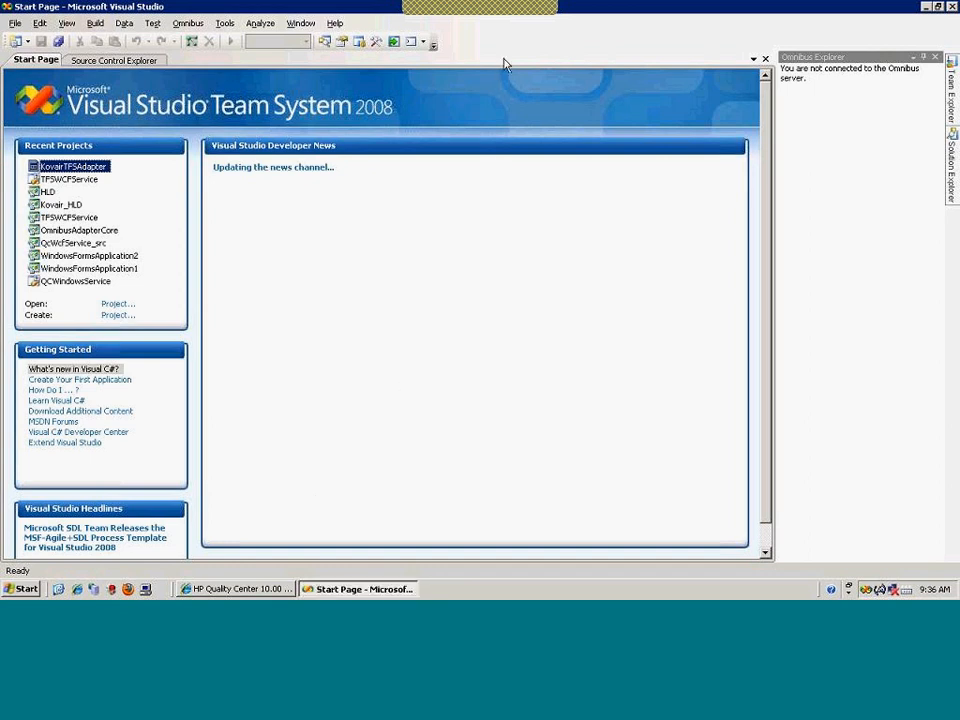
Connect Visual Studio to the Omnibus server with the account password
click(189, 24)
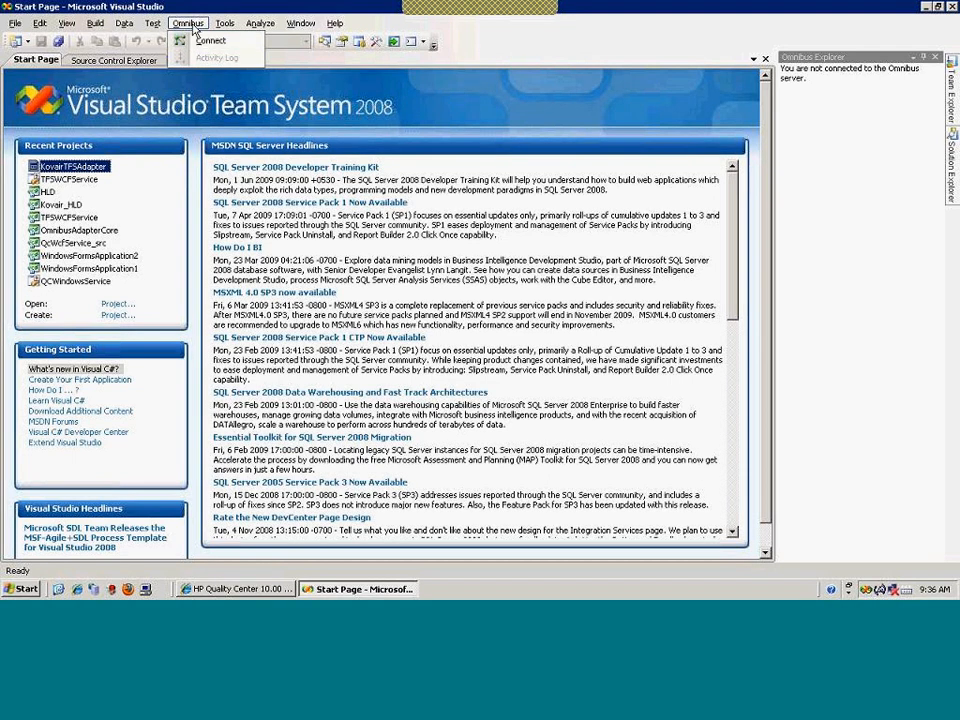
click(189, 24)
click(190, 25)
click(196, 45)
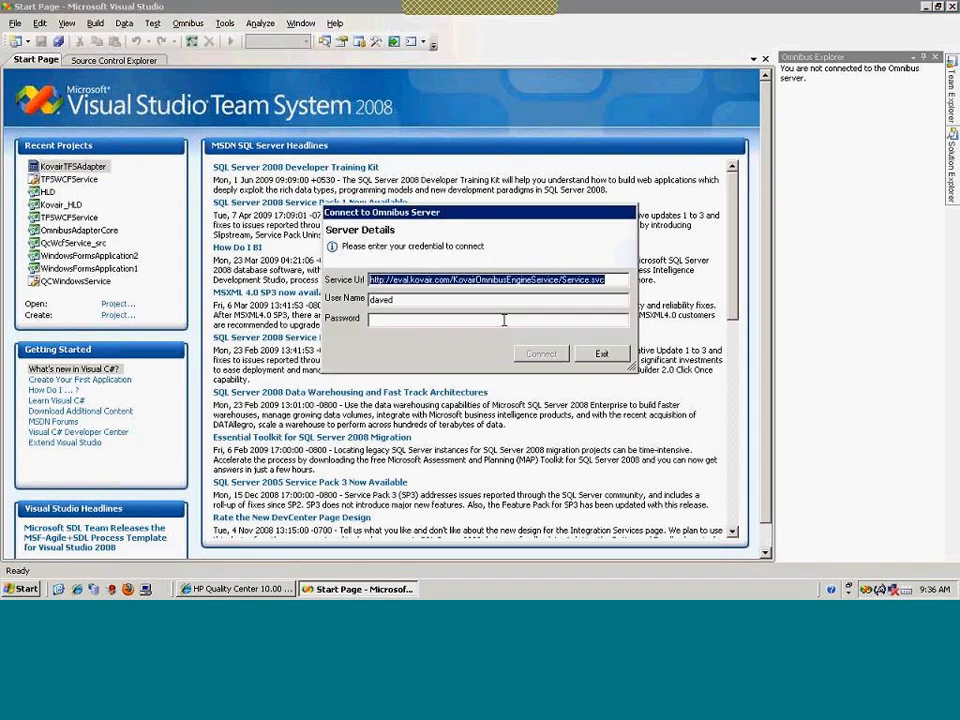
text(******)
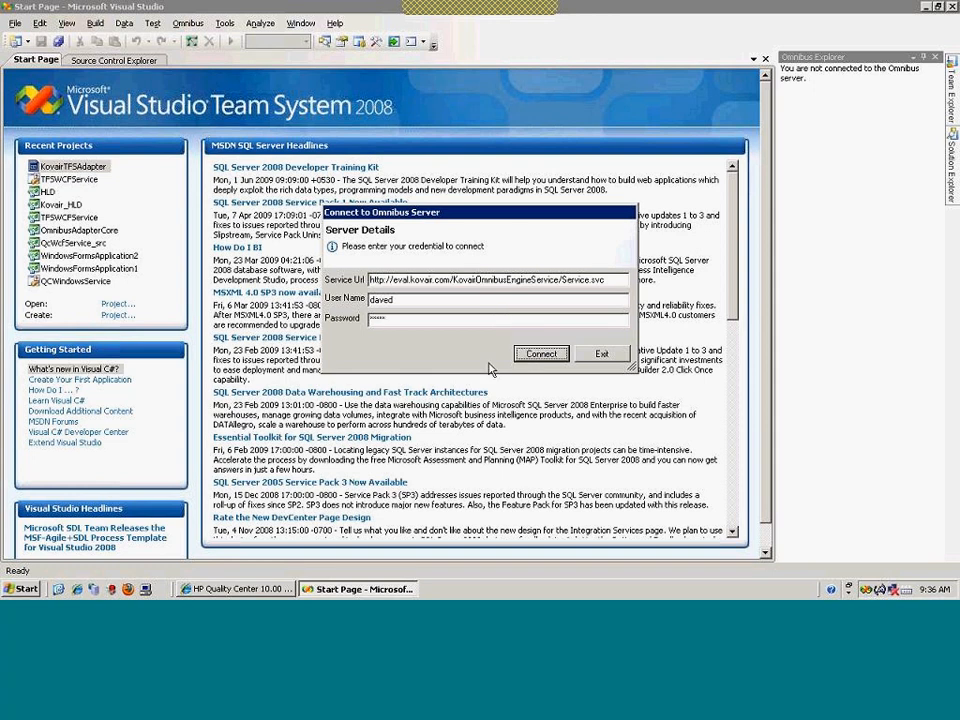
click(541, 353)
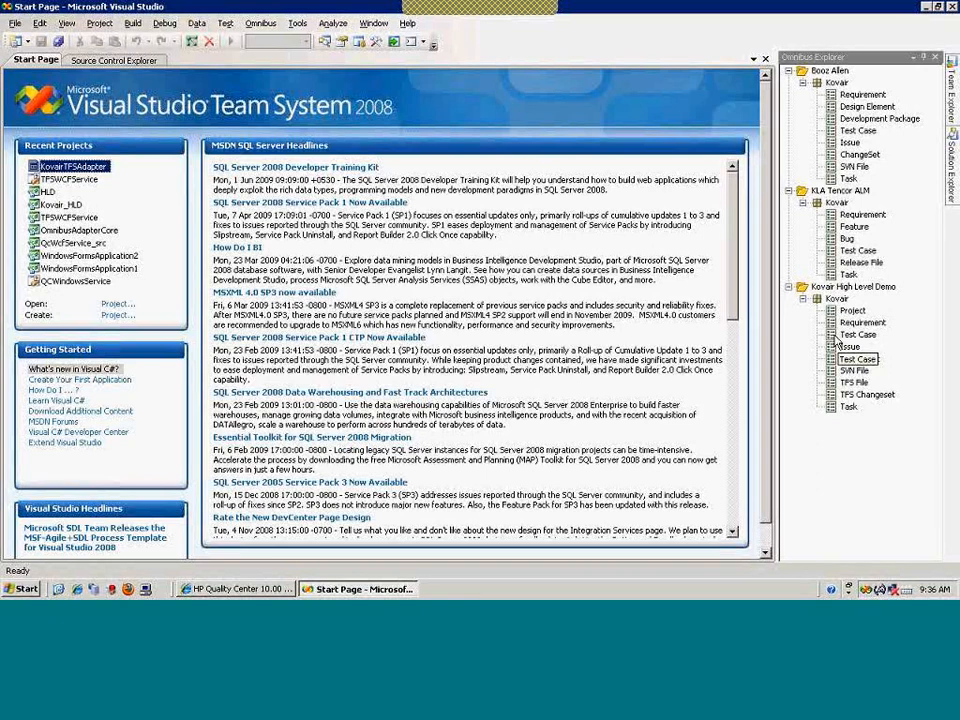
Open Kovair High Level Demo test cases, widen Title and select test case 213, Testplan for Schwab from QC
double_click(836, 342)
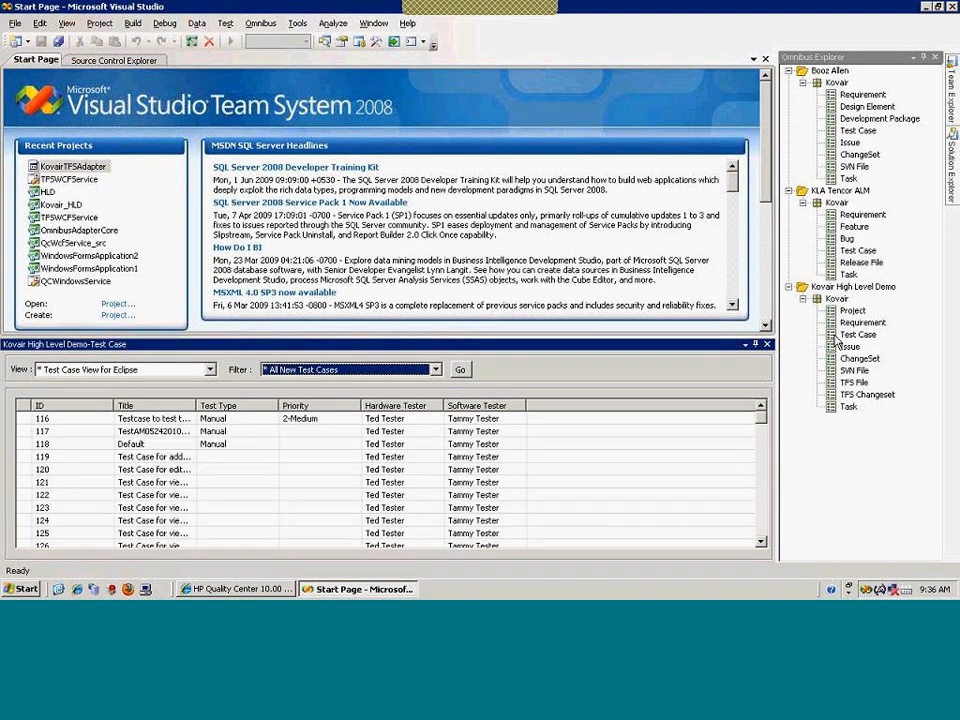
scroll(768, 463, down, 6)
scroll(768, 463, down, 20)
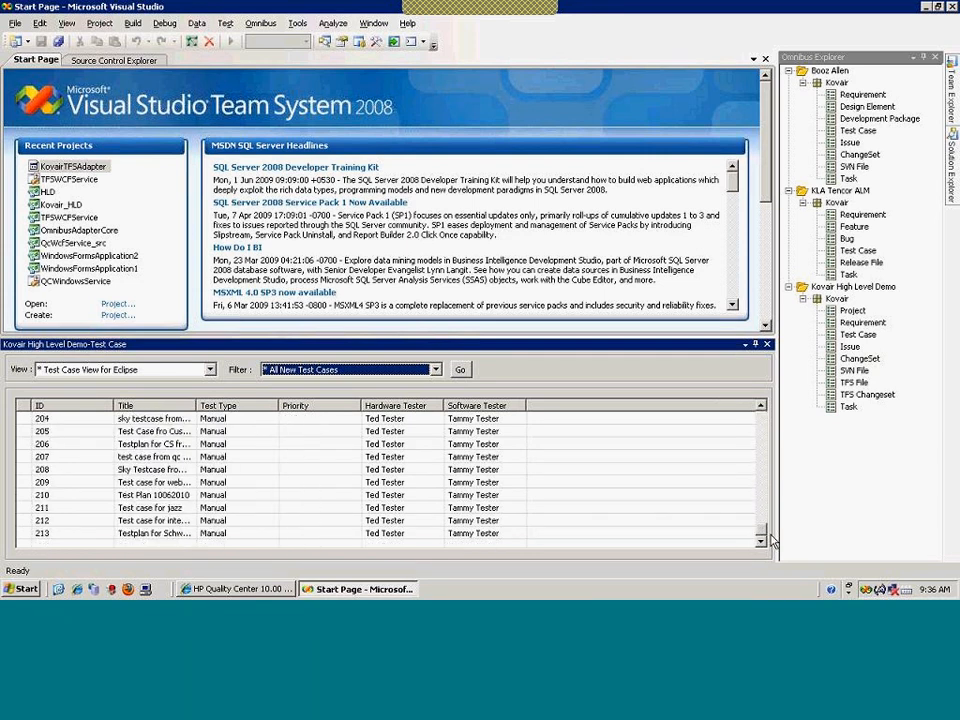
drag(198, 407, 319, 409)
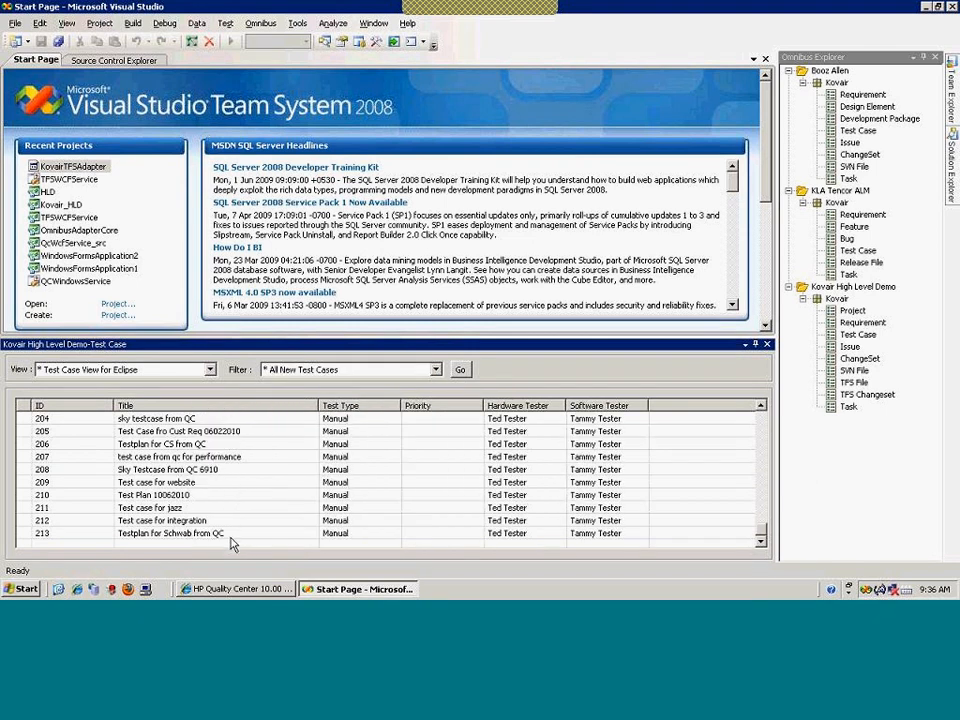
click(230, 536)
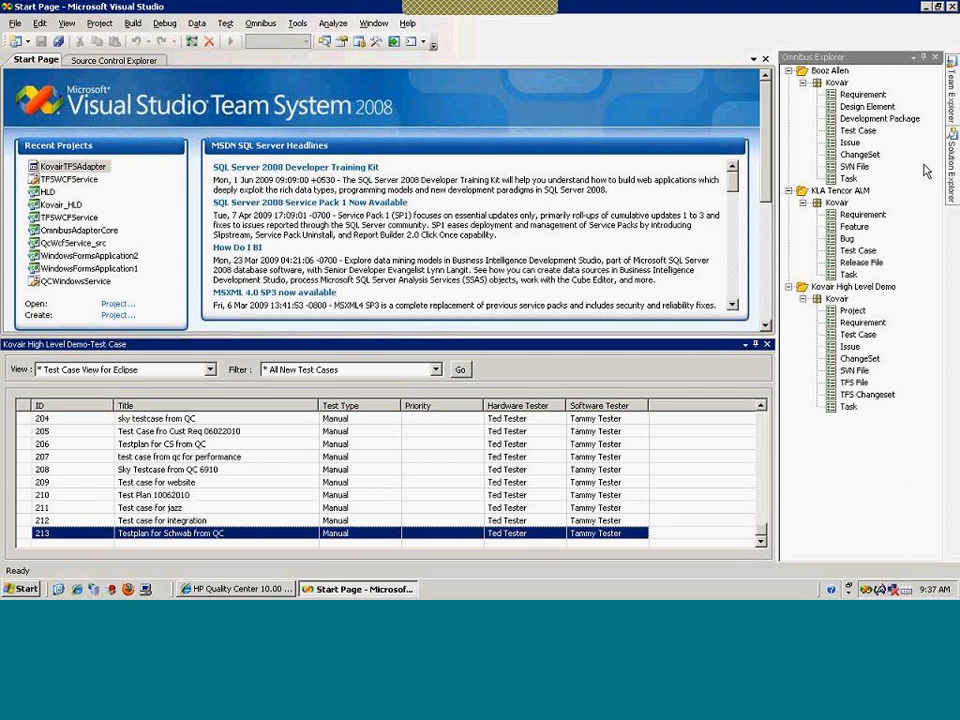
Expand Kovair_HLD > Work Items > Team Queries in Team Explorer and run All Requirements
click(953, 115)
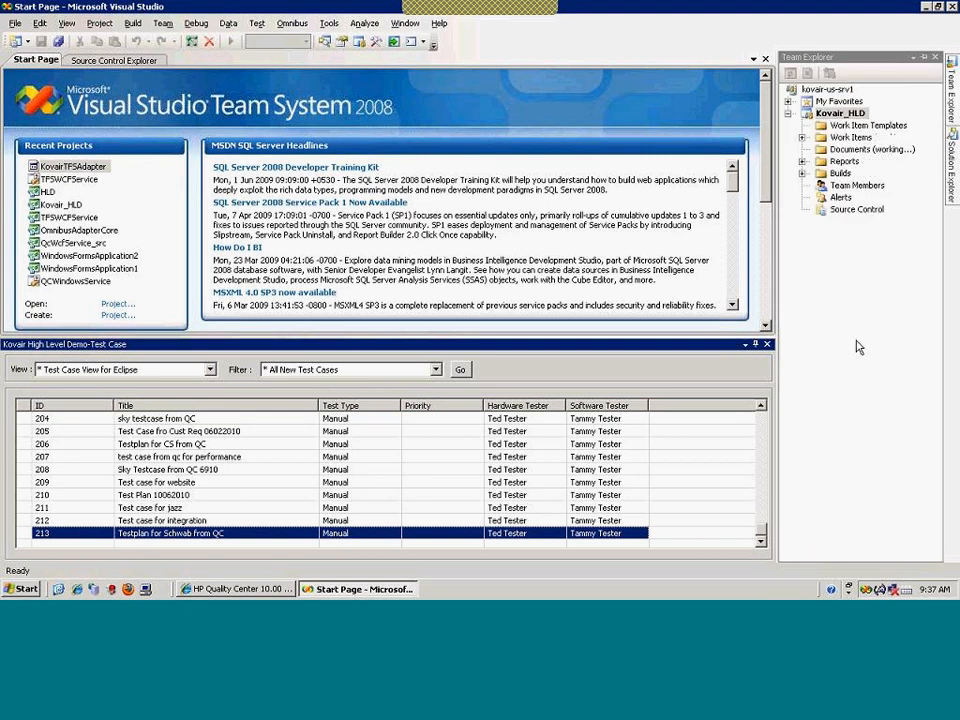
click(951, 127)
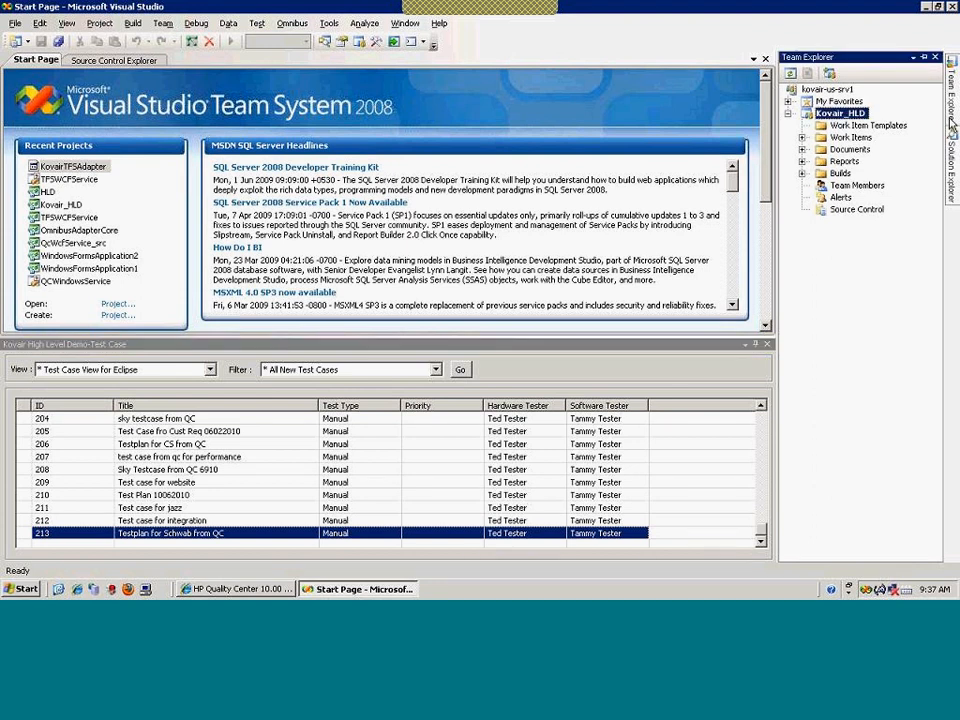
click(801, 139)
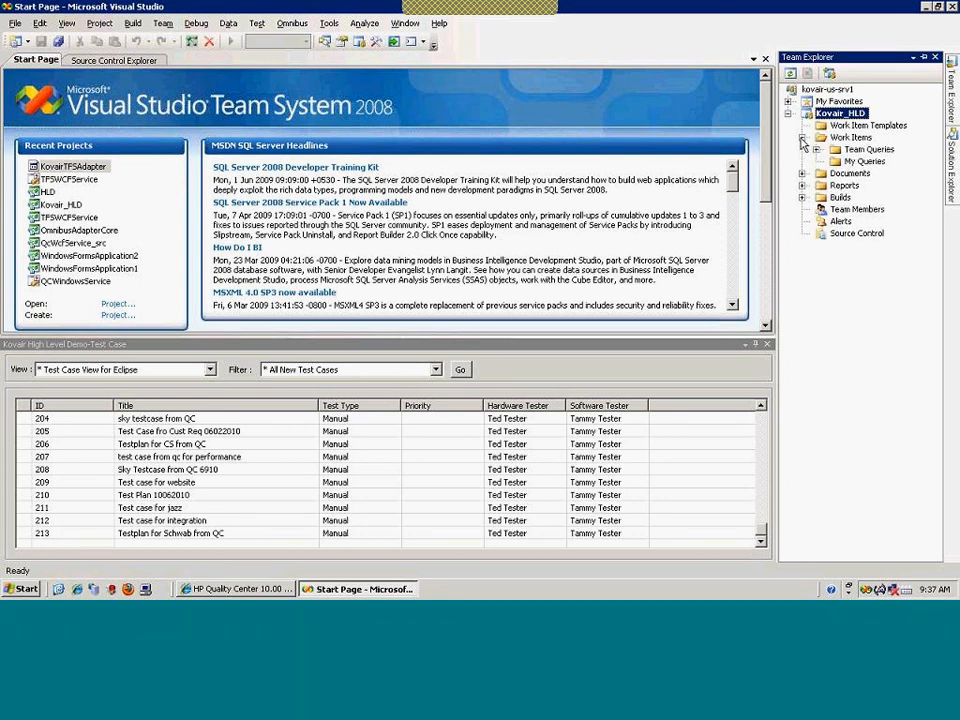
click(816, 150)
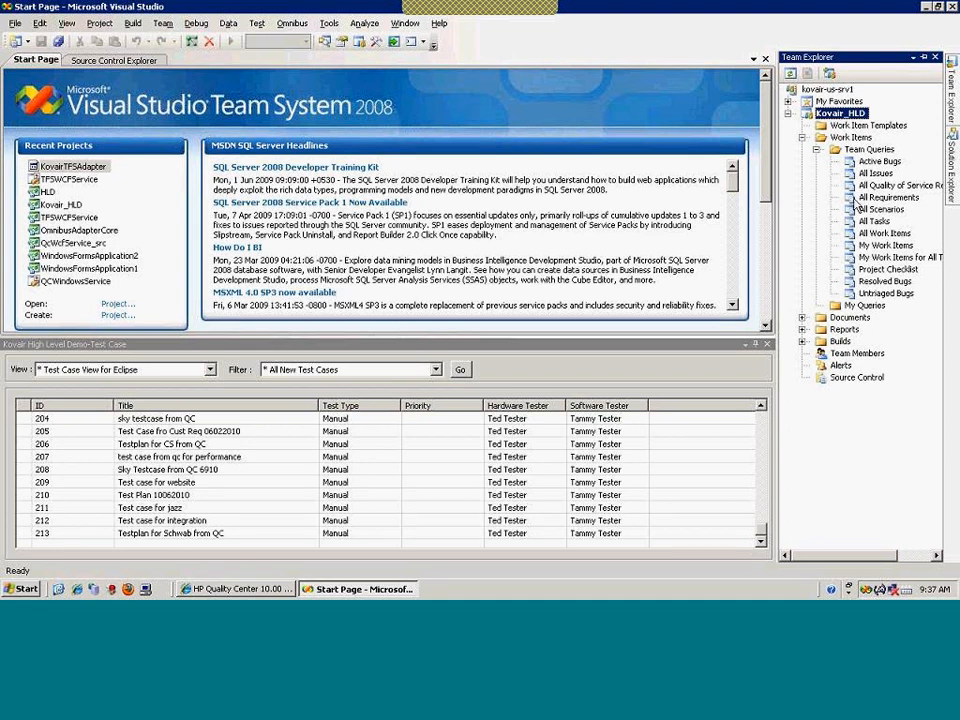
click(859, 201)
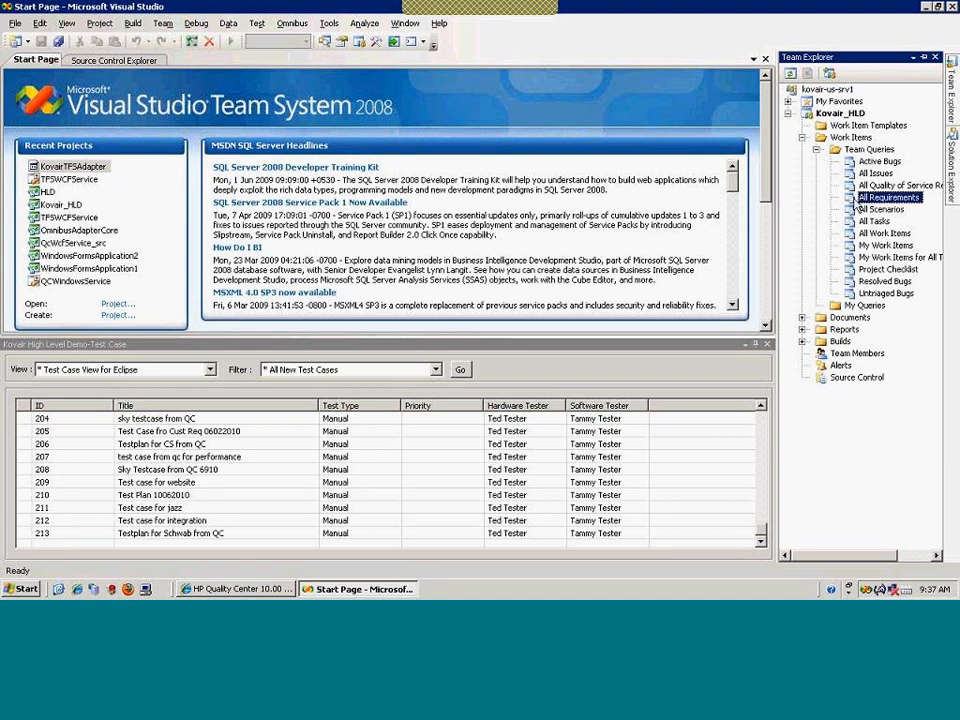
double_click(858, 201)
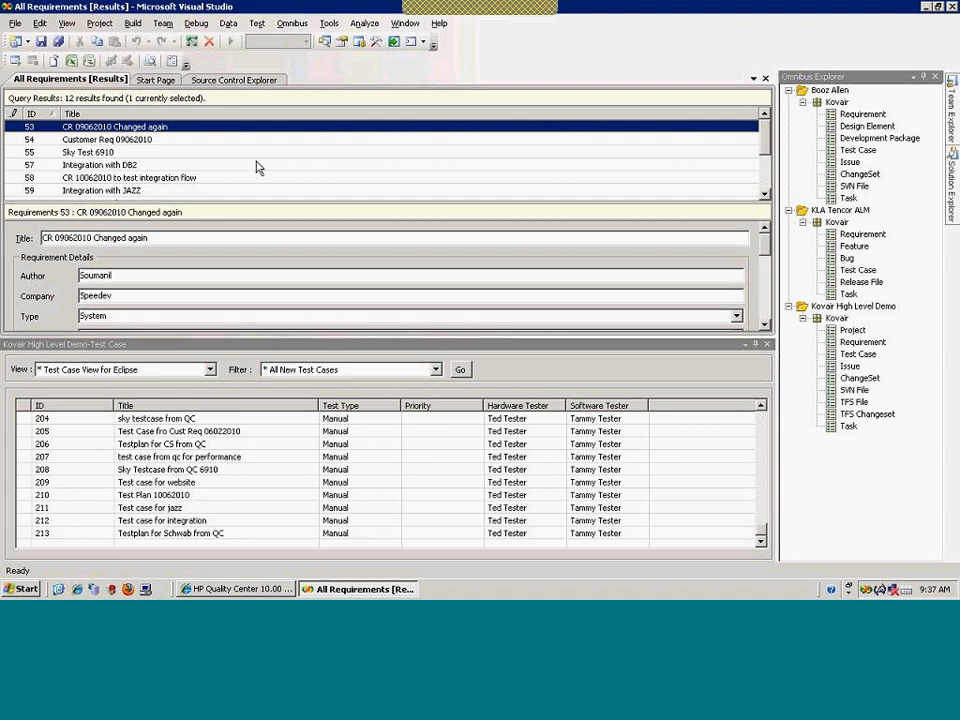
Close the test case panel and display requirement 66, Customer Request for Schwab from Portal
click(767, 346)
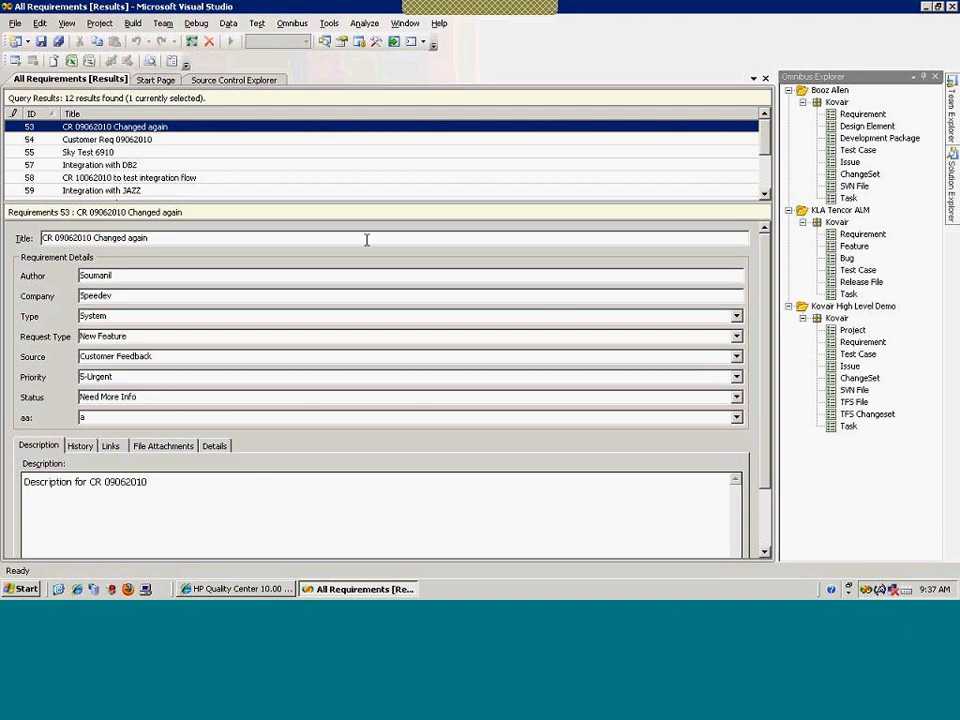
drag(765, 137, 767, 190)
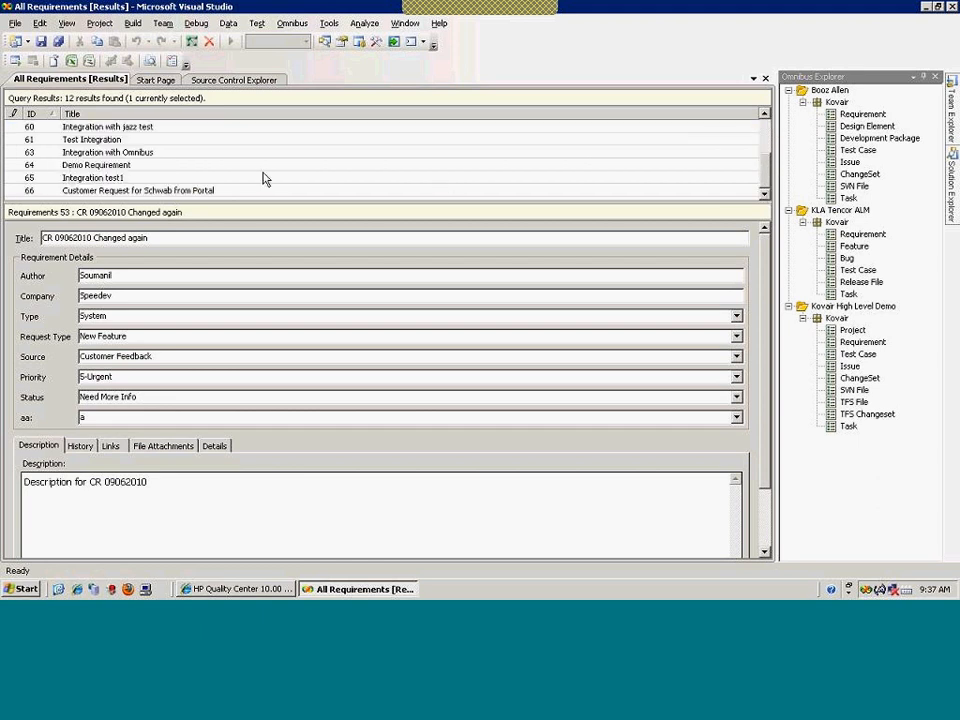
click(205, 192)
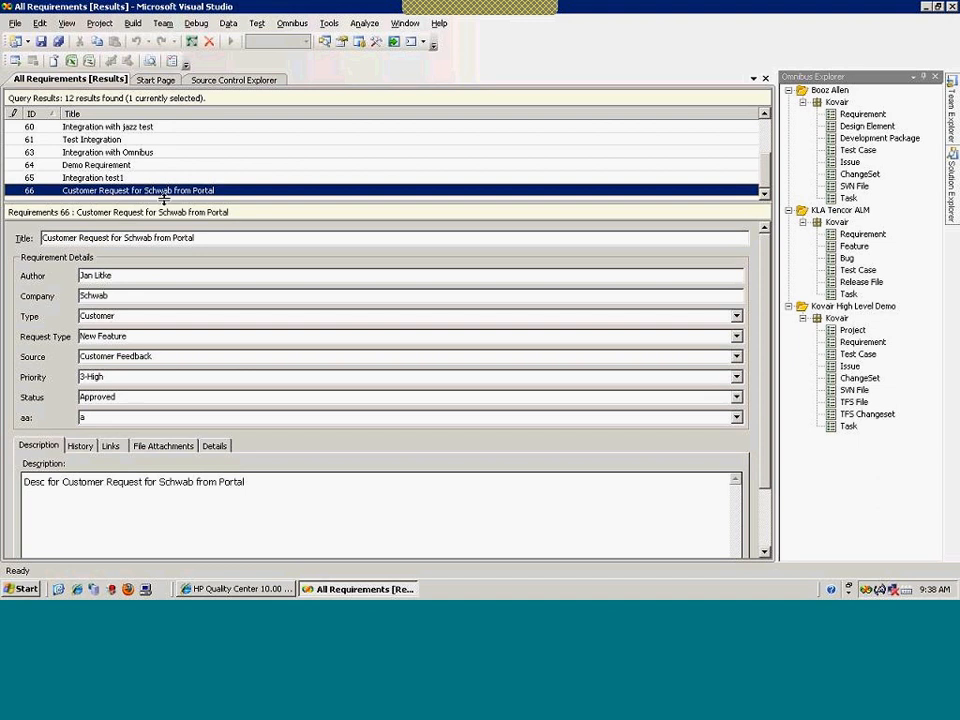
click(953, 118)
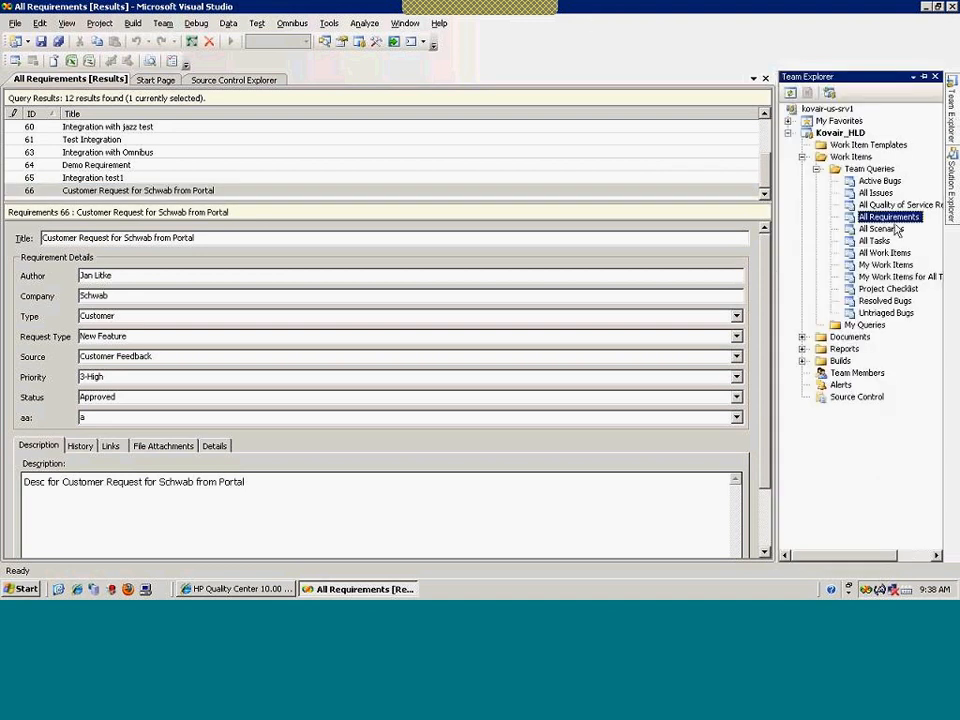
Open Source Control, expand Kovair_HLD/HLD/HLD and view Script15.txt in the editor
double_click(877, 401)
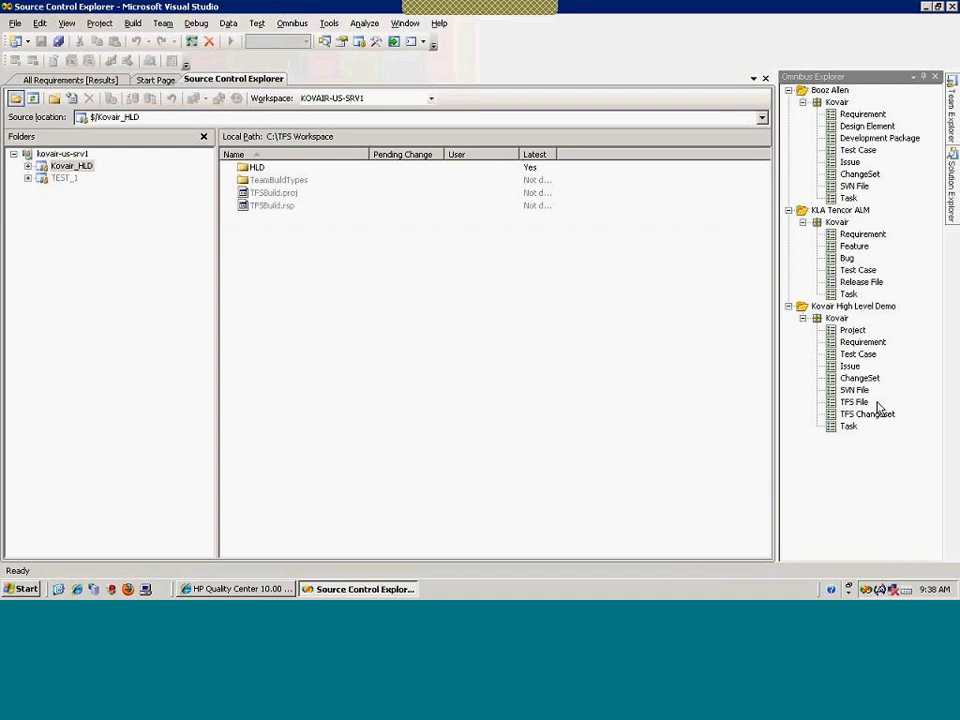
click(29, 166)
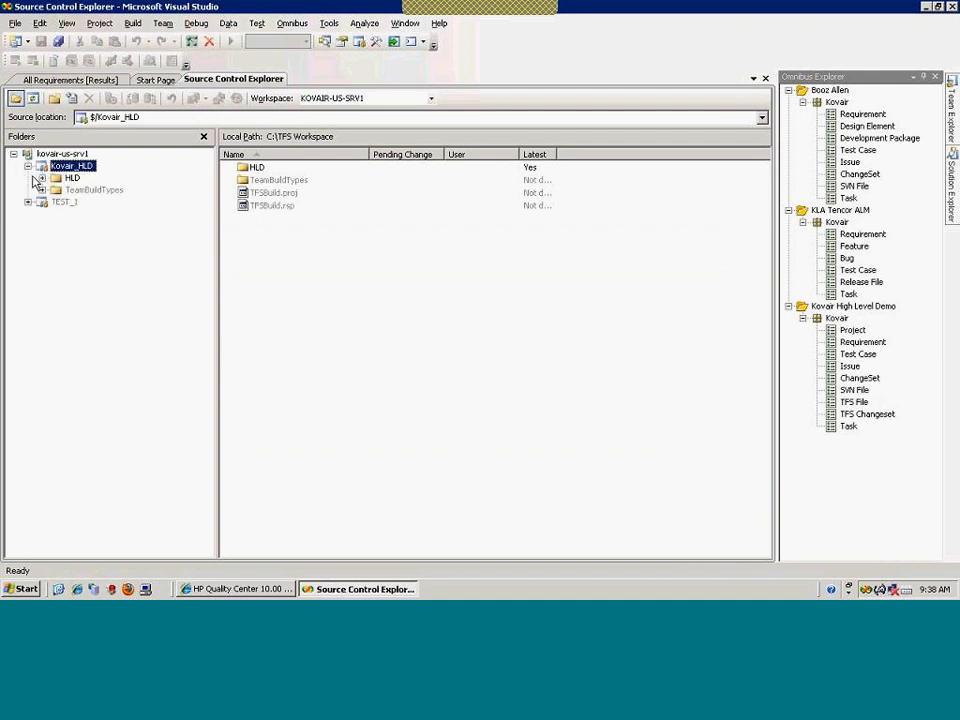
click(42, 177)
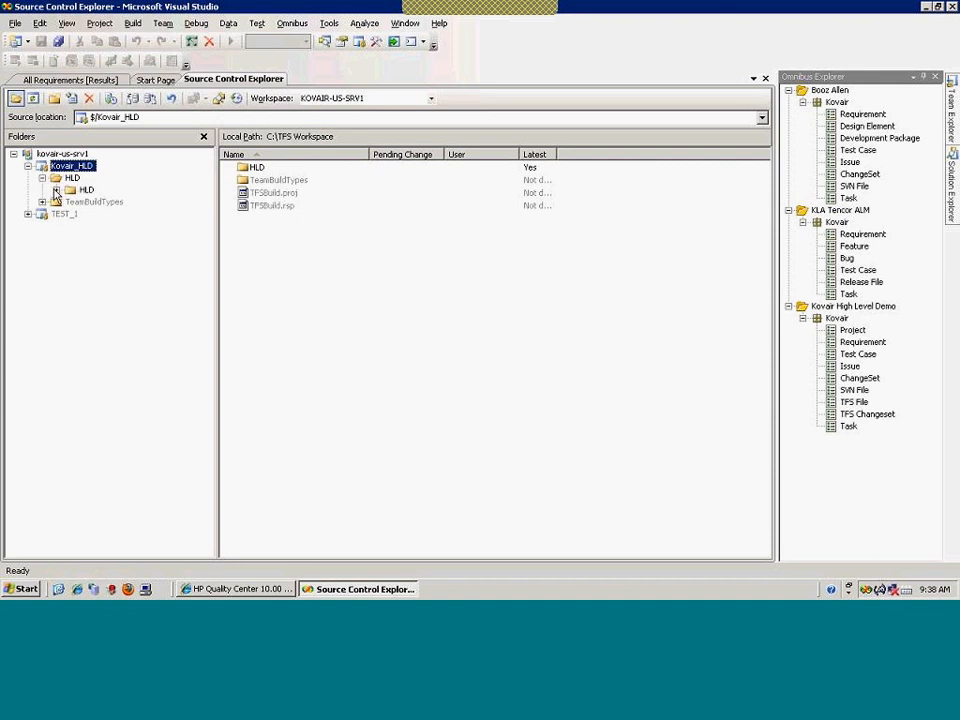
click(56, 190)
click(86, 190)
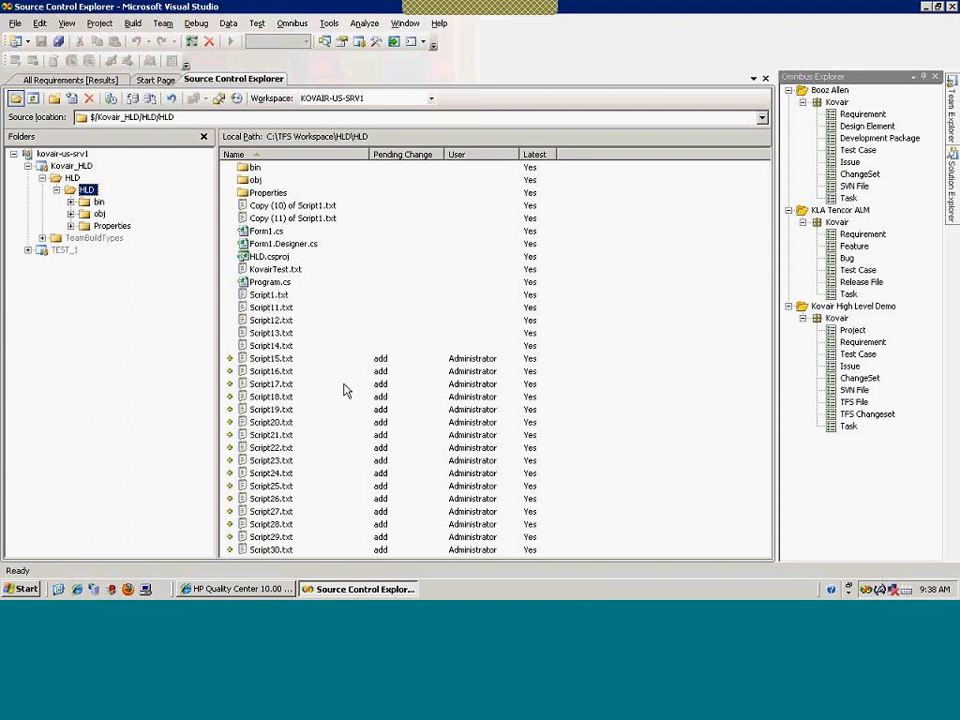
click(242, 359)
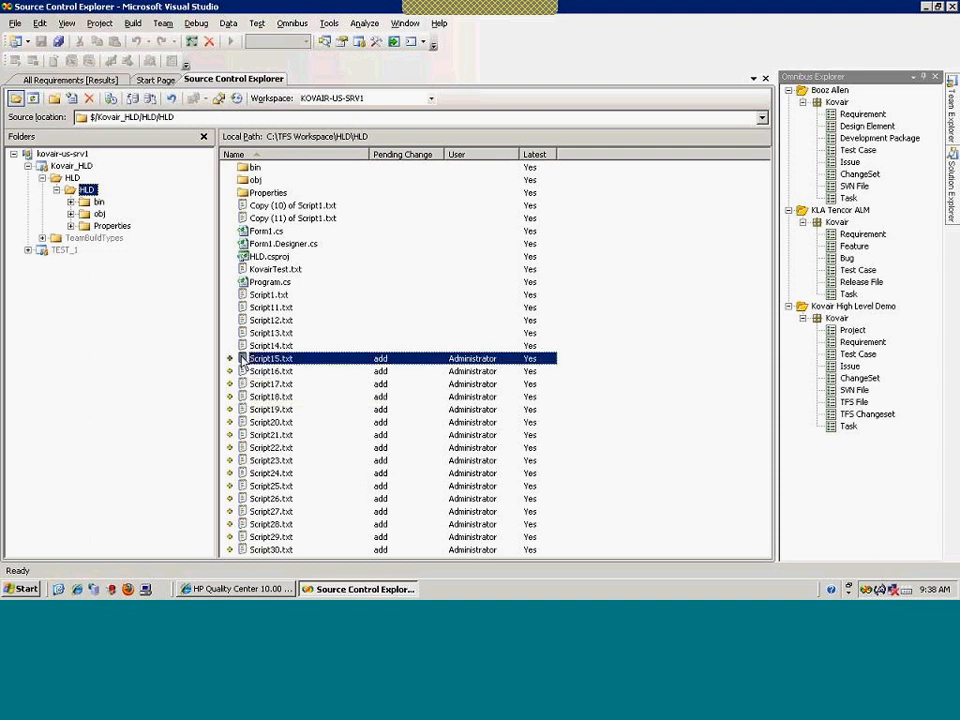
right_click(242, 360)
click(238, 361)
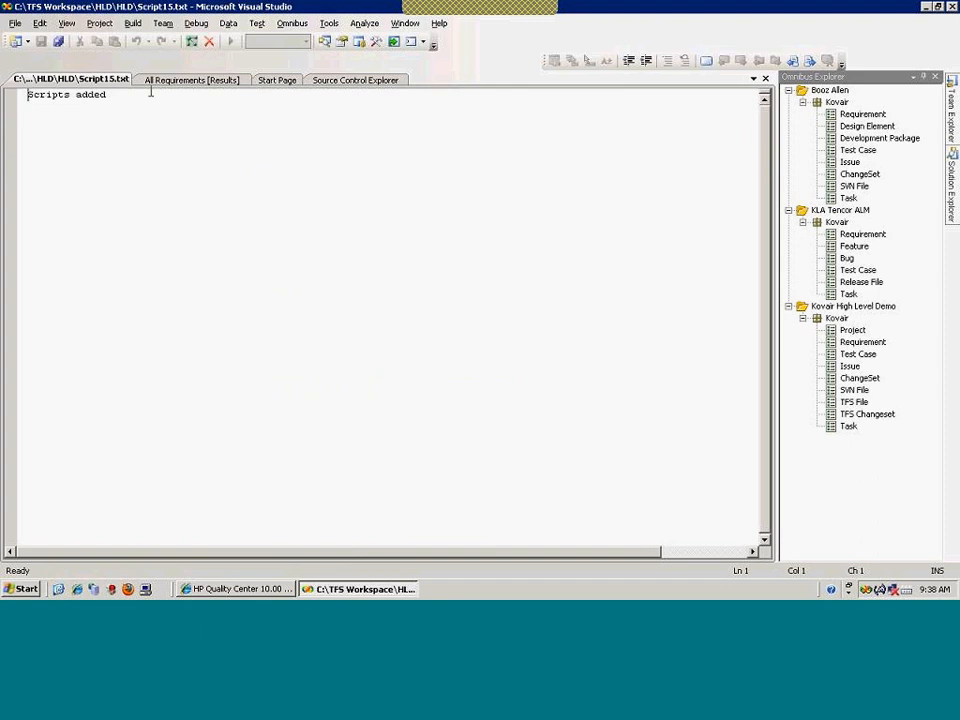
Add the line 'Source code for integration of Schwab tools' to Script15.txt and save it
key(Return)
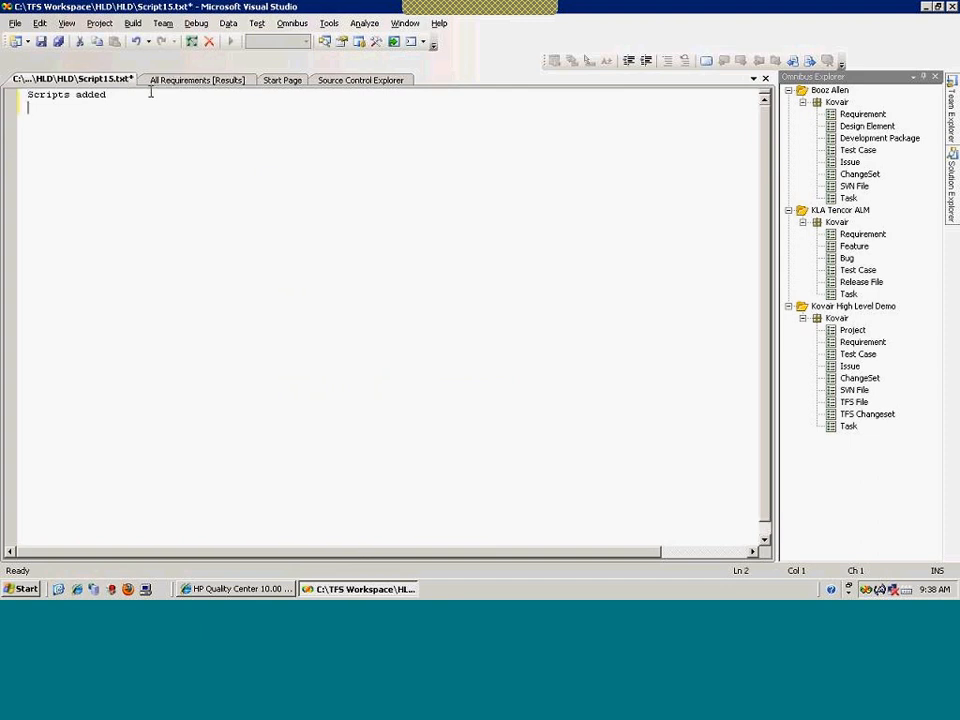
text(Sc)
text(urce c)
text(ode for )
text(integ)
text(ration )
text(of S)
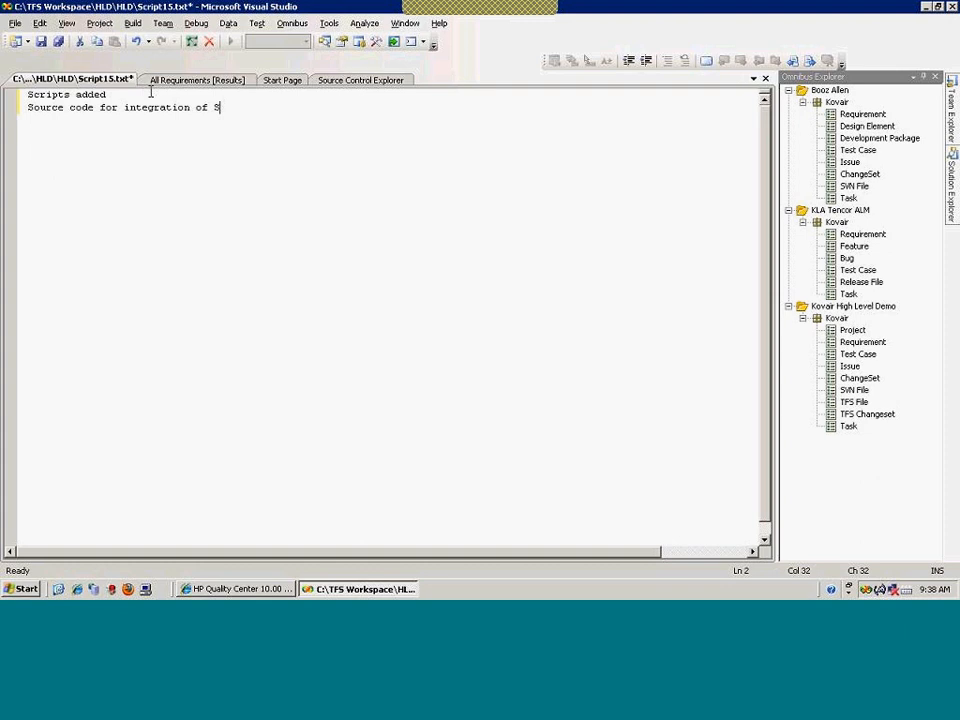
text(chwab tools)
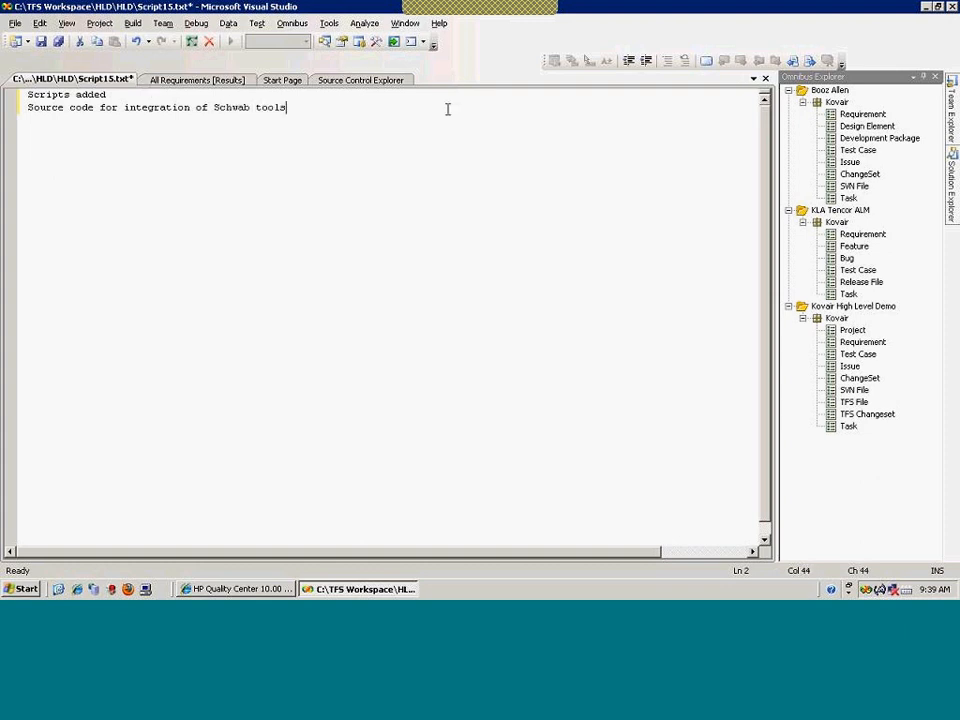
click(765, 80)
click(478, 372)
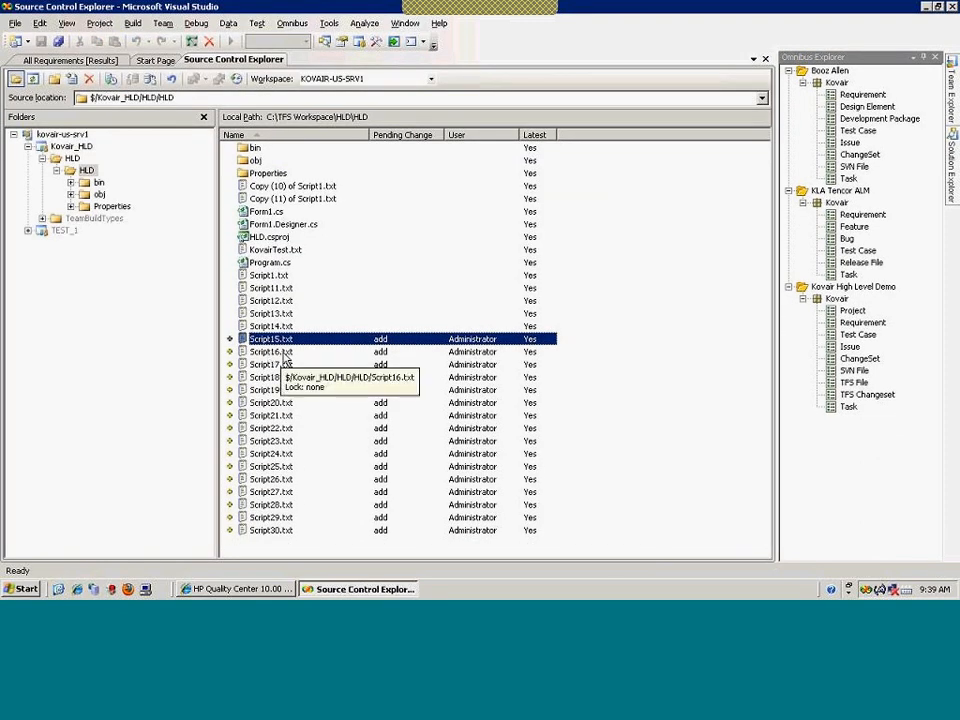
Check in Script15.txt as changeset 21, linking requirement 66 with the Resolve action
right_click(276, 342)
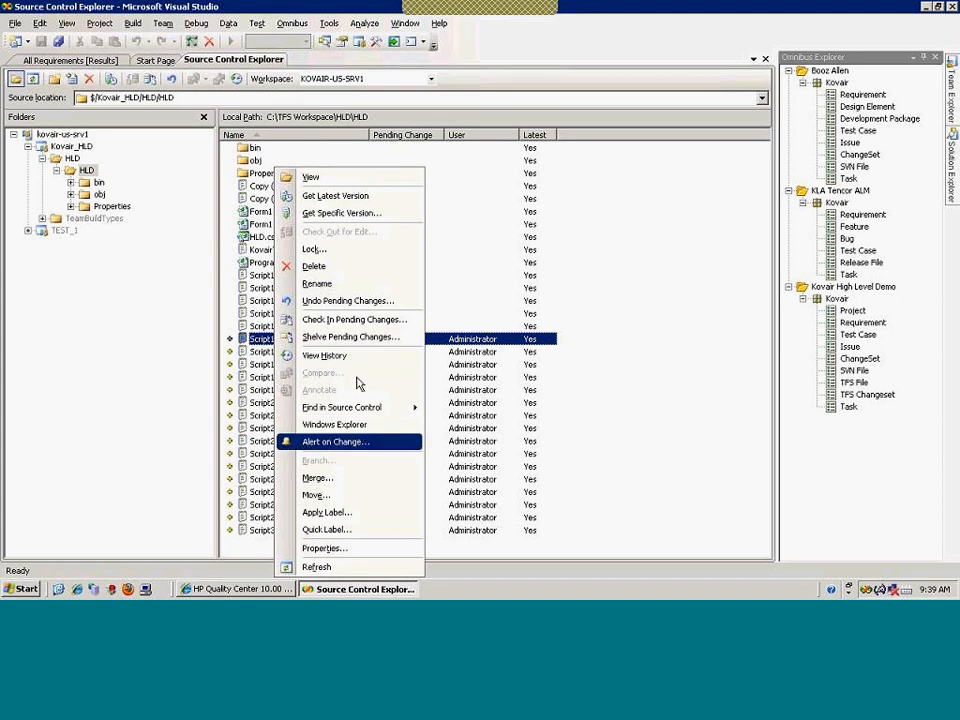
click(350, 319)
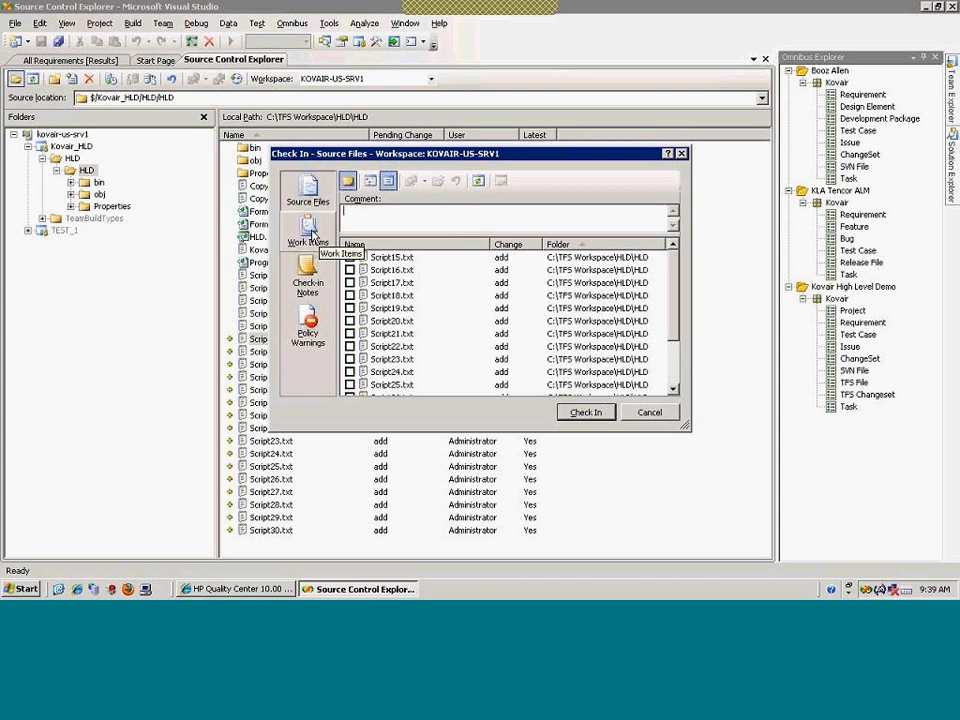
click(308, 230)
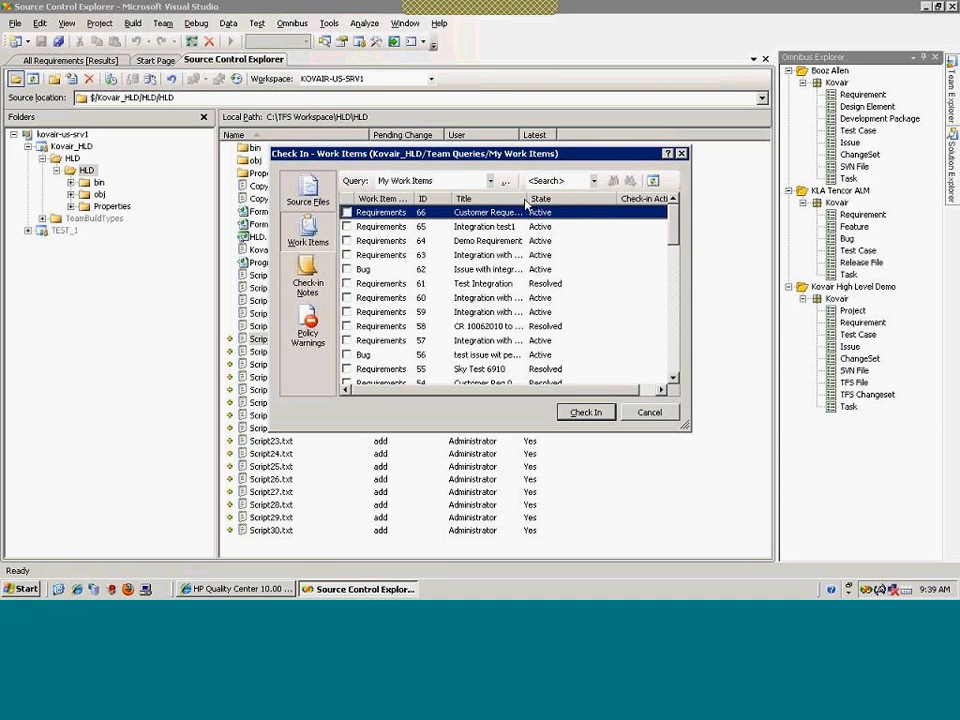
click(346, 213)
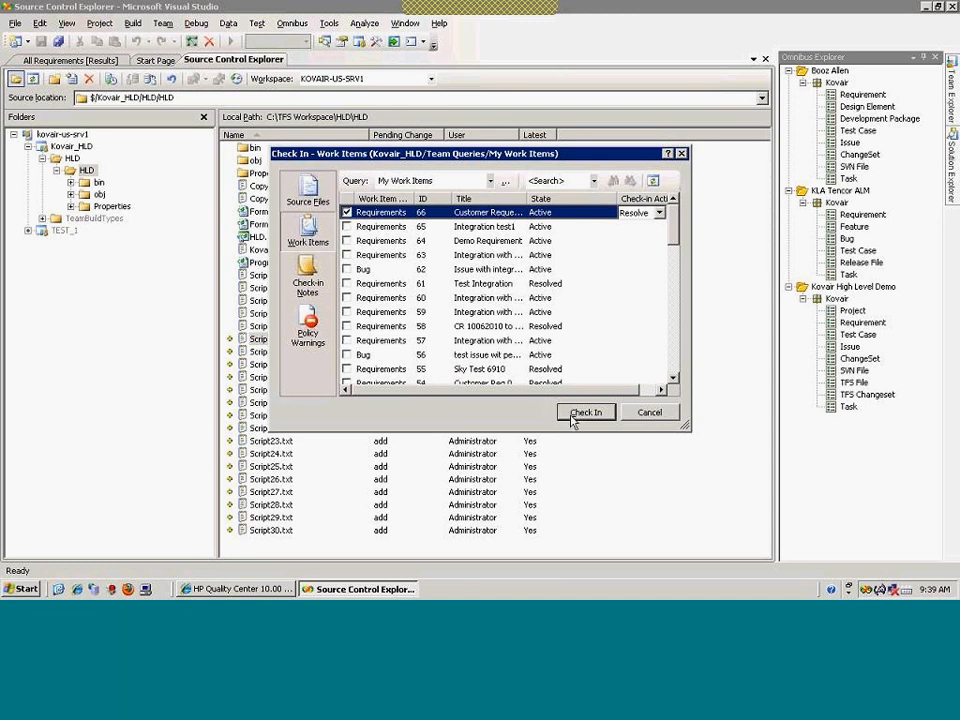
click(585, 412)
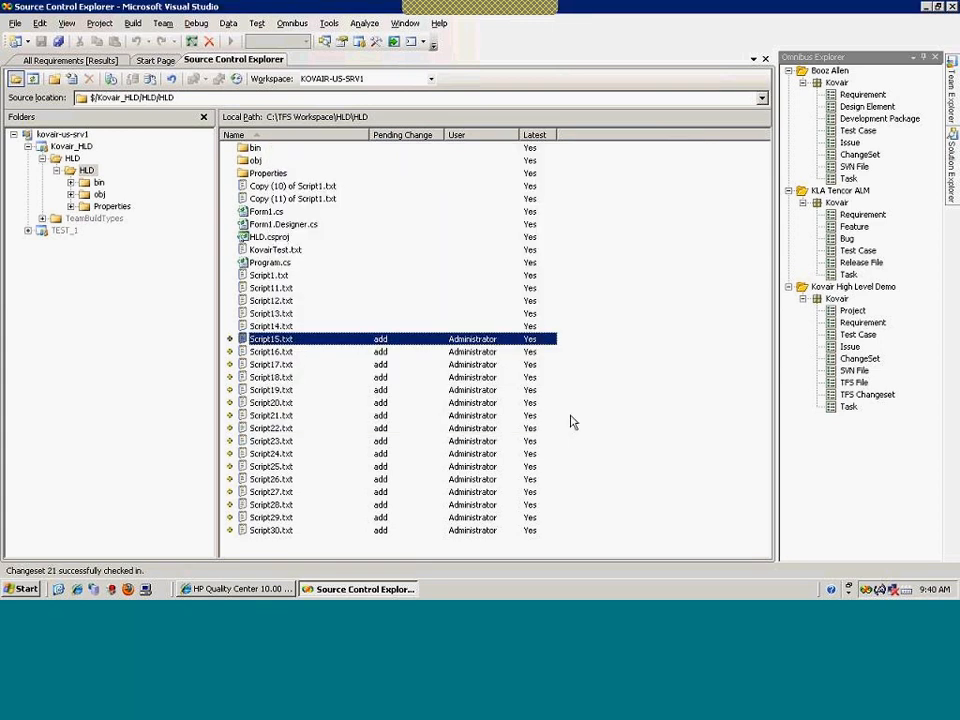
right_click(277, 341)
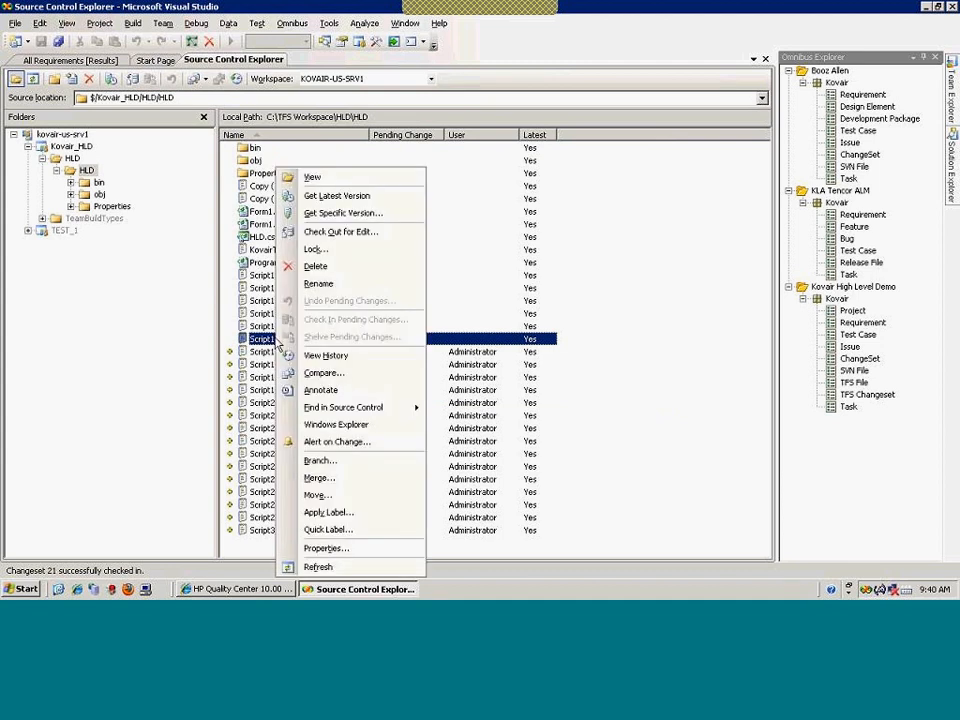
click(308, 356)
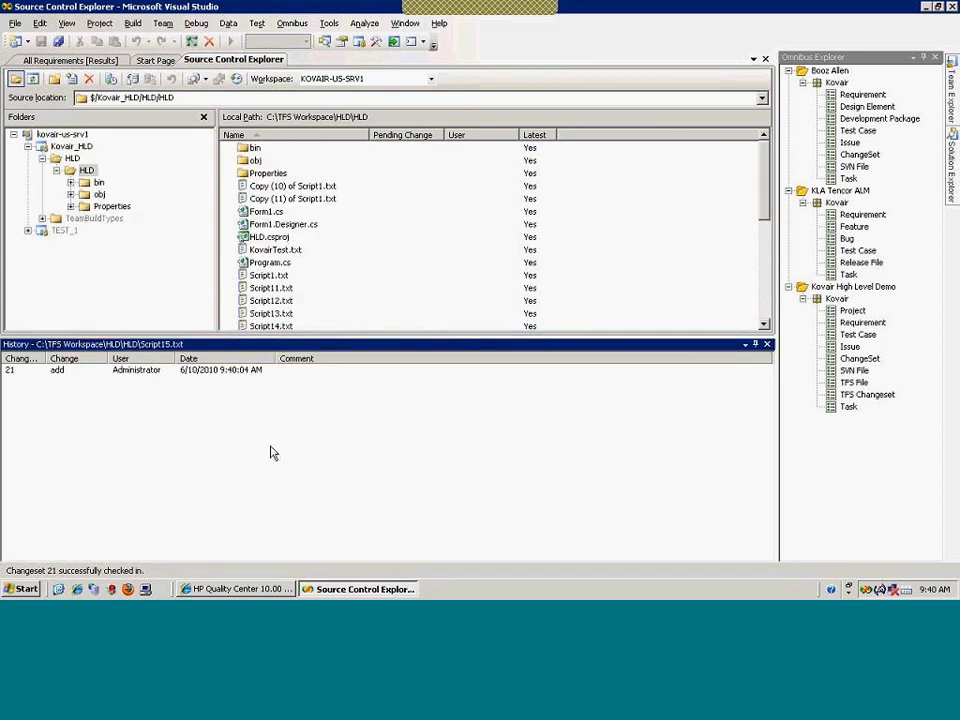
drag(47, 357, 80, 357)
click(30, 371)
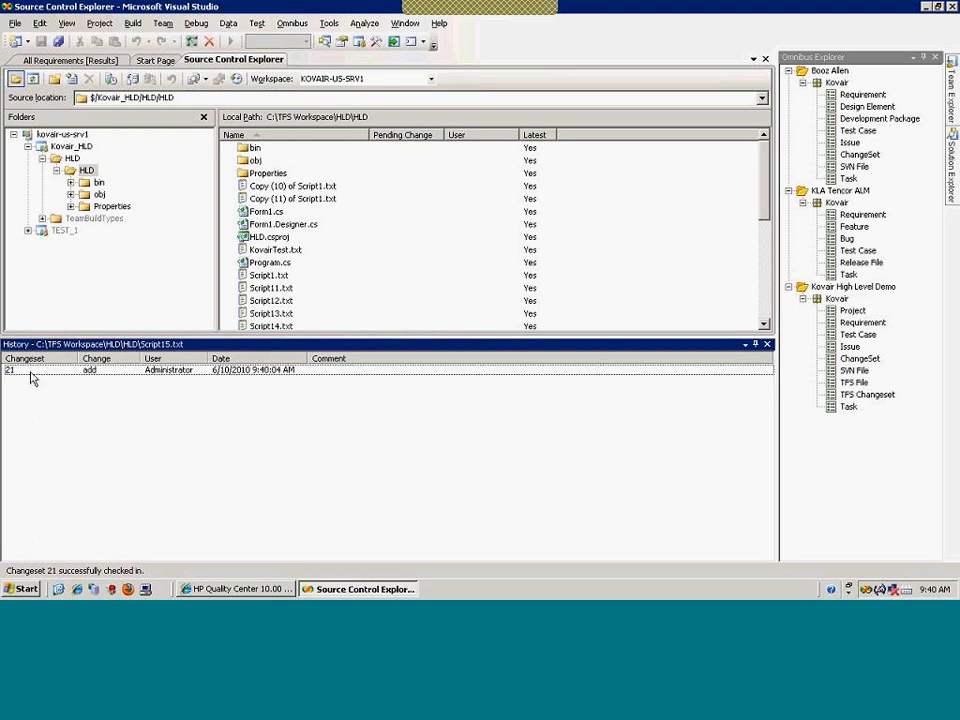
click(767, 345)
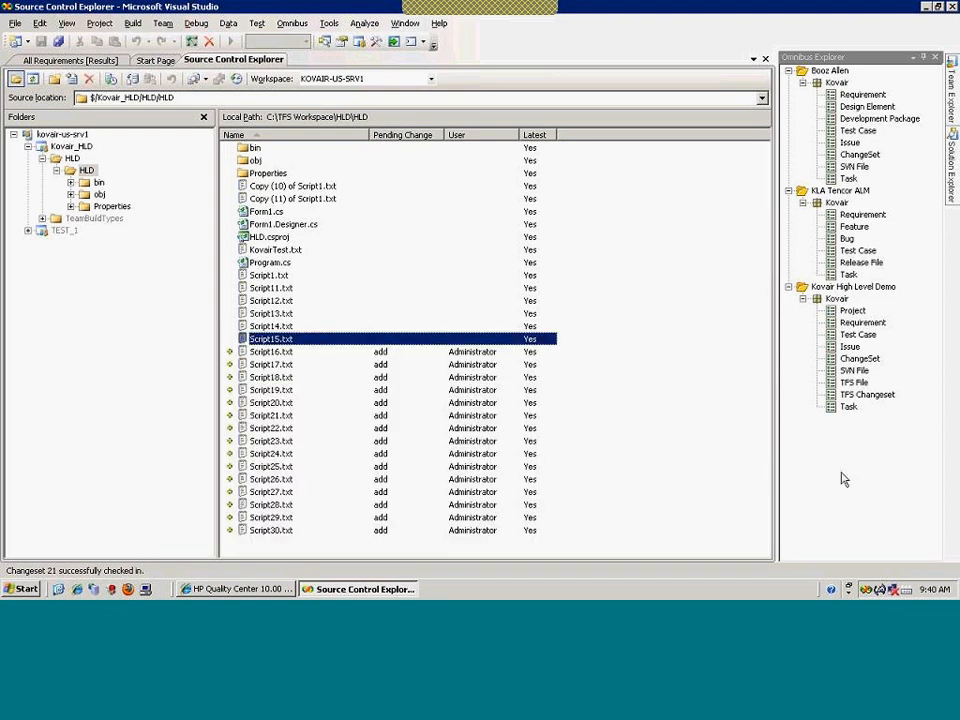
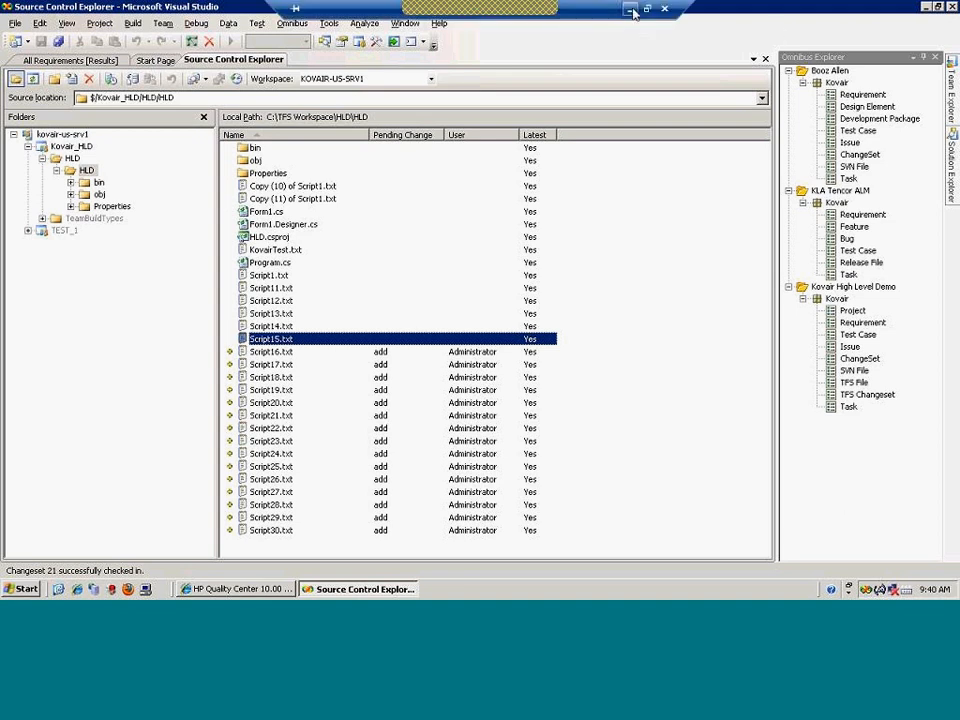
Minimize Visual Studio to return to Kovair's Customer Requirement Process workflow diagram in Firefox
click(633, 12)
scroll(457, 458, up, 2)
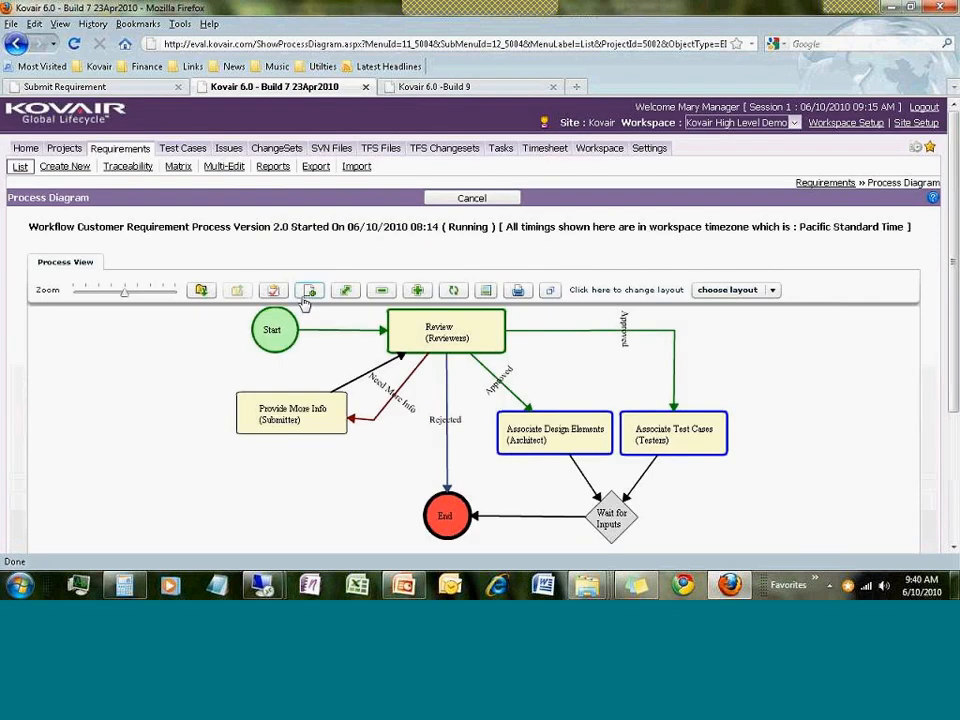
Open requirement 264, 'Customer Request for Schwab from Portal', from the Requirements list and scroll its details
click(19, 167)
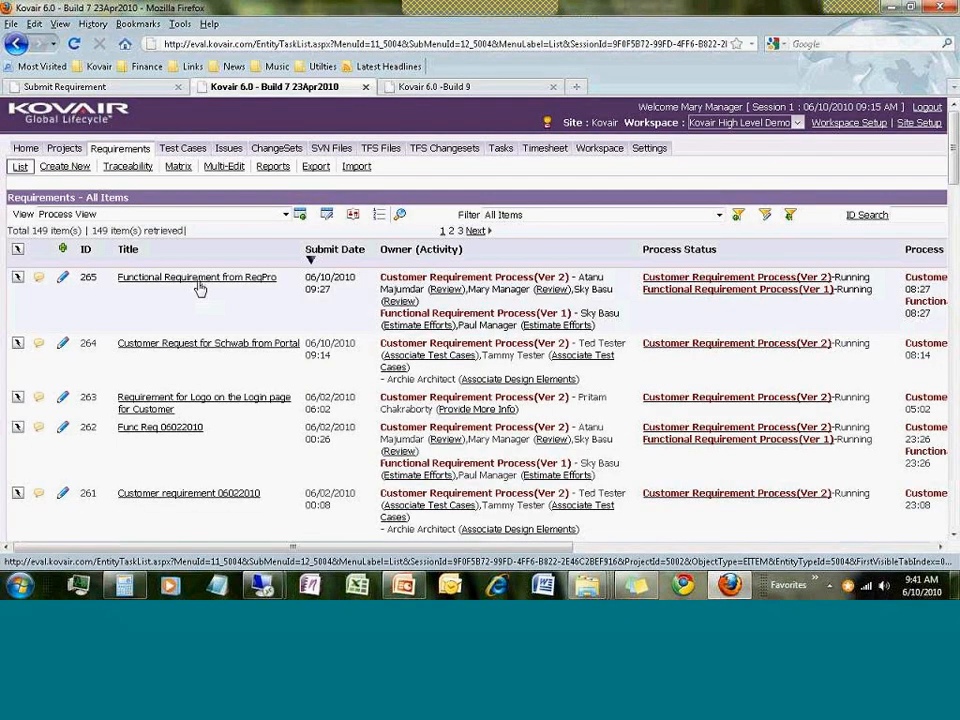
click(185, 345)
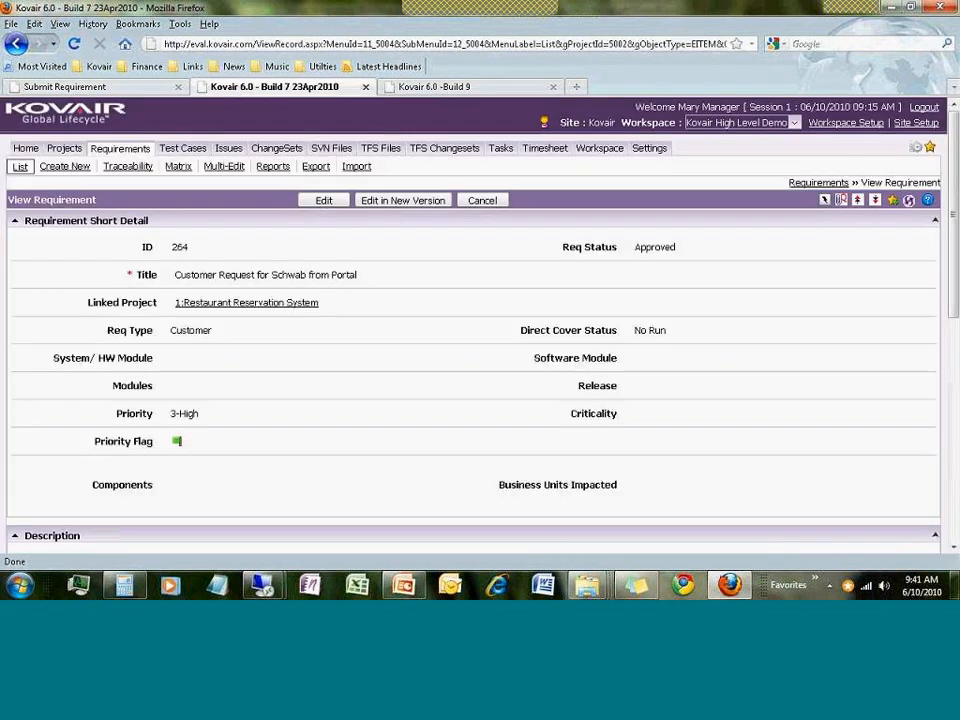
scroll(349, 378, down, 3)
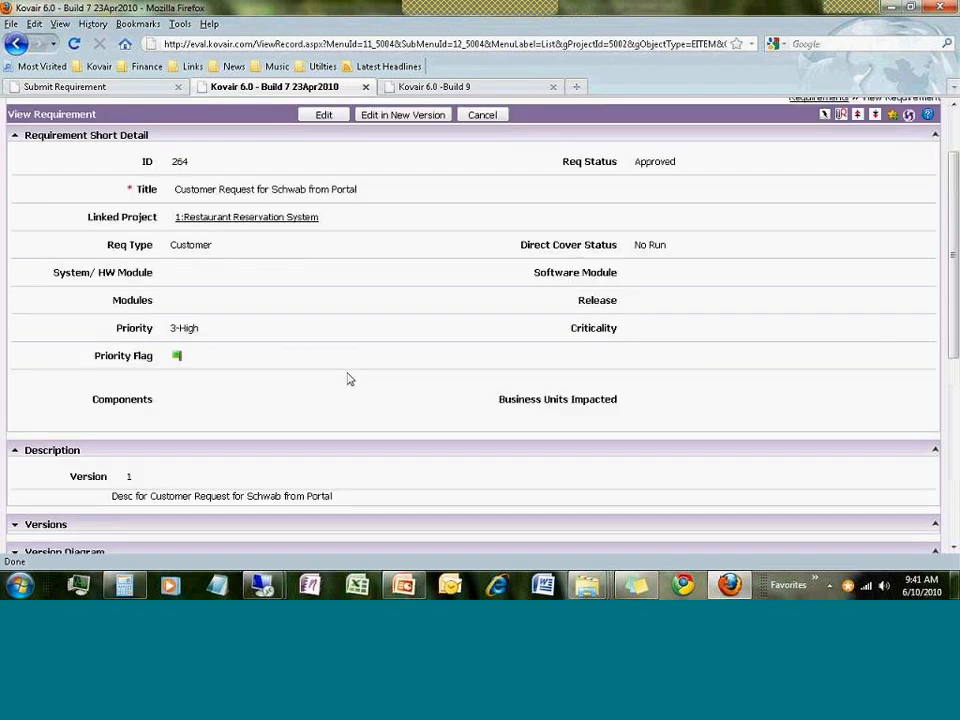
scroll(349, 379, down, 5)
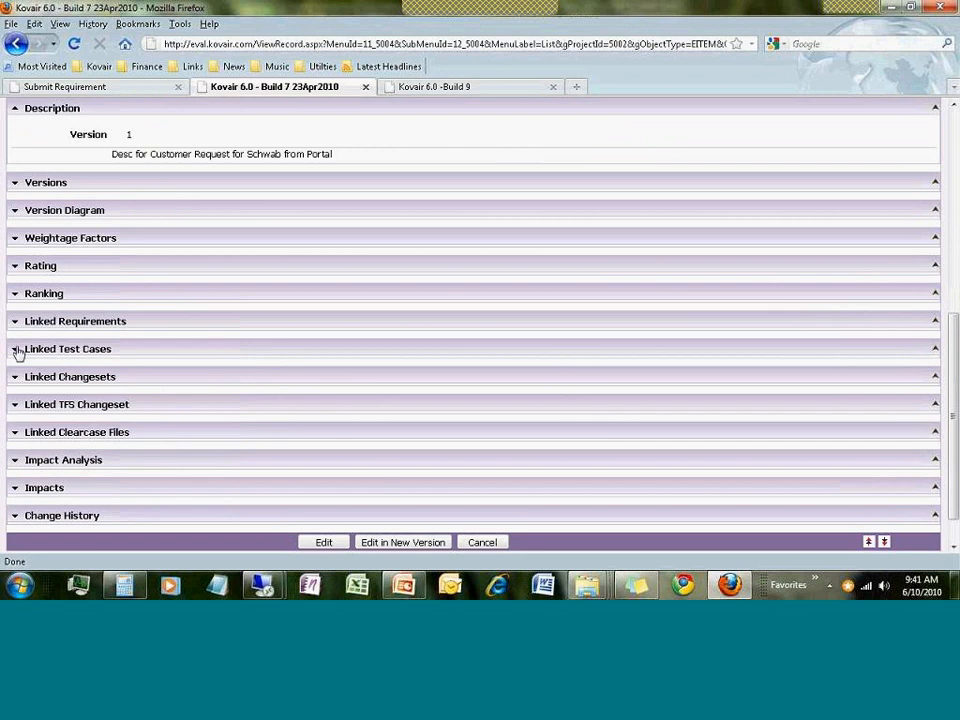
click(15, 325)
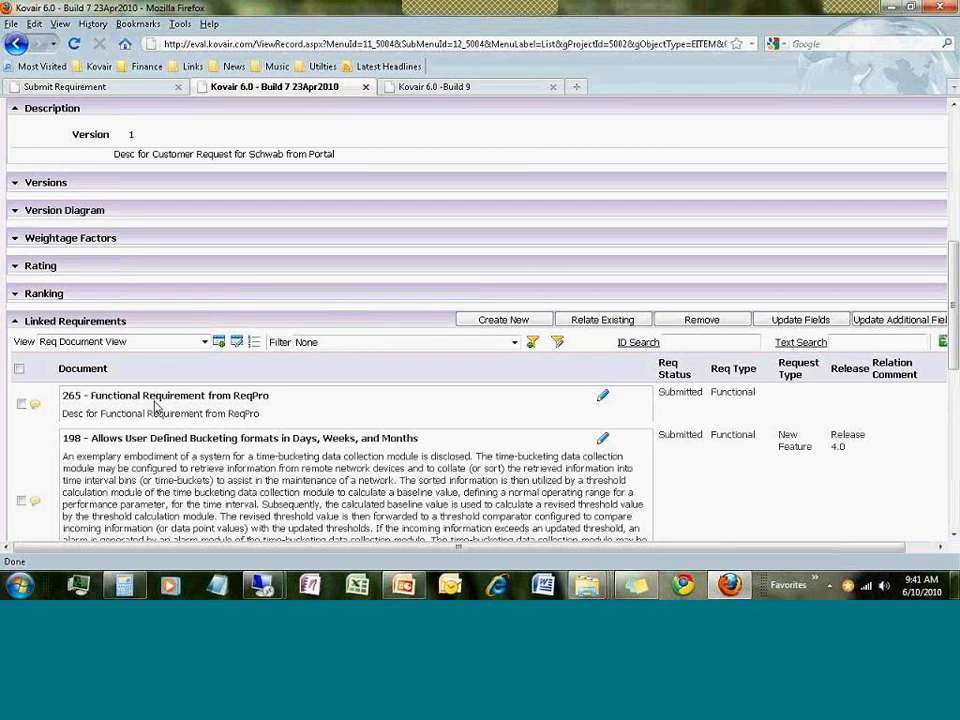
scroll(155, 407, down, 5)
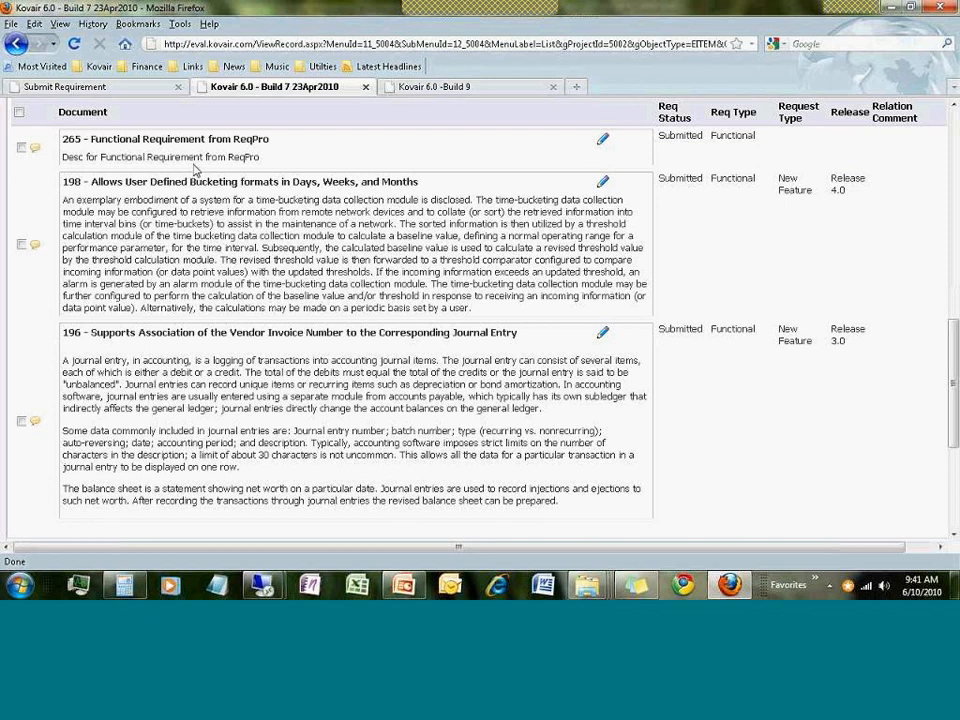
scroll(196, 170, up, 2)
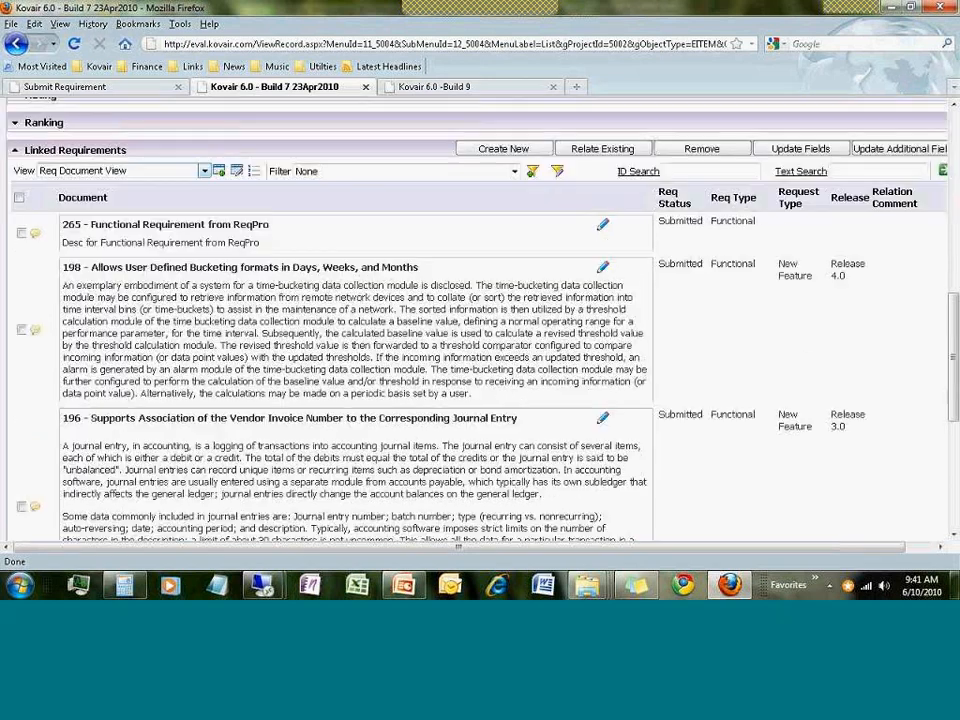
click(17, 151)
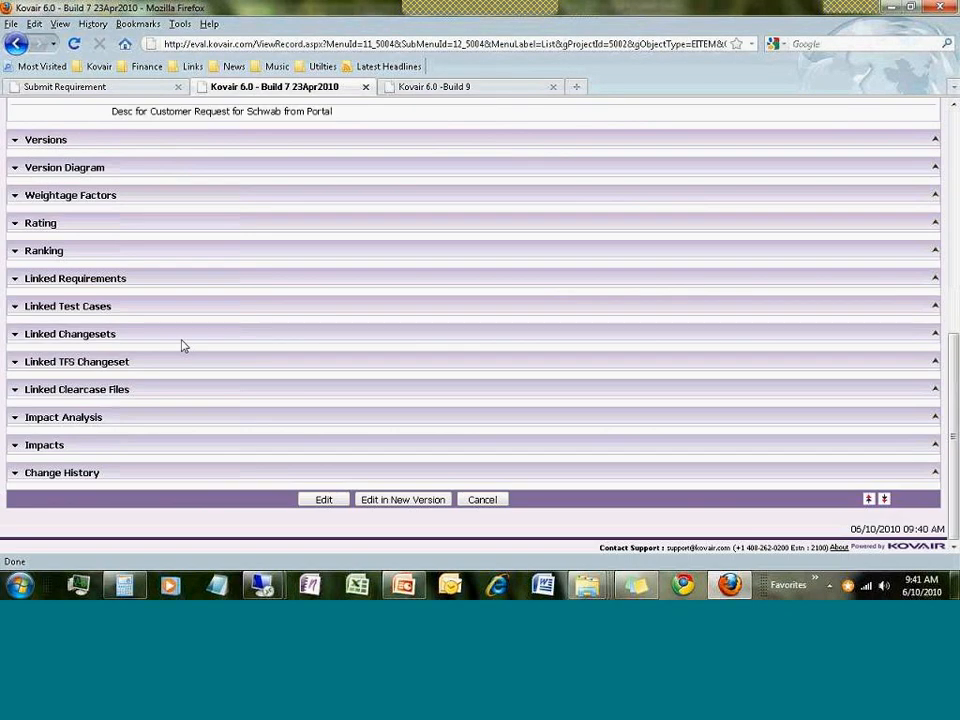
click(15, 308)
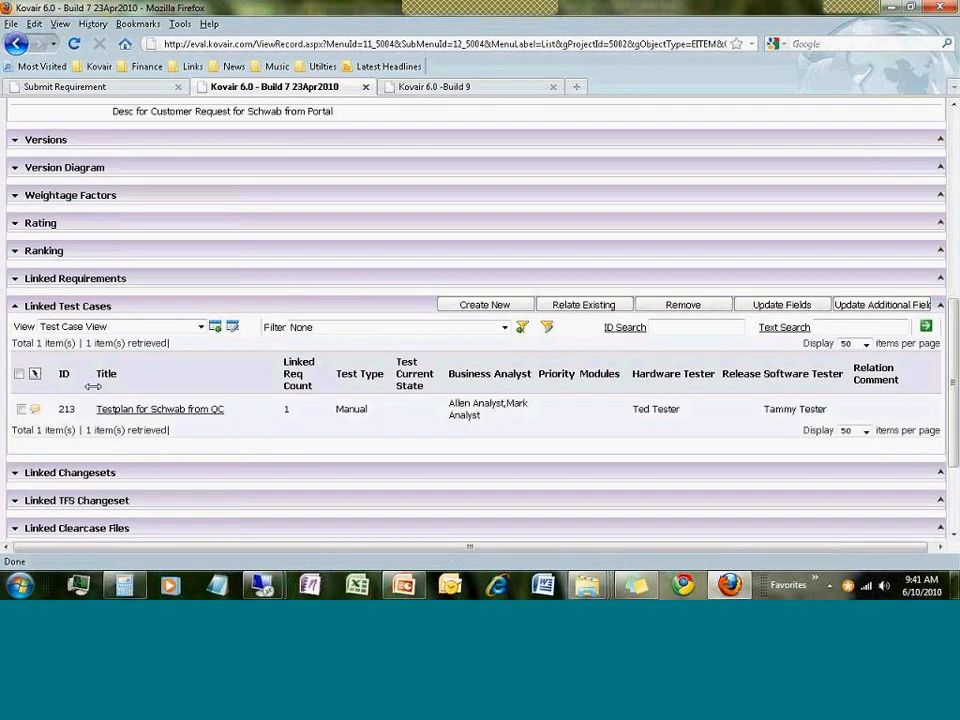
click(16, 309)
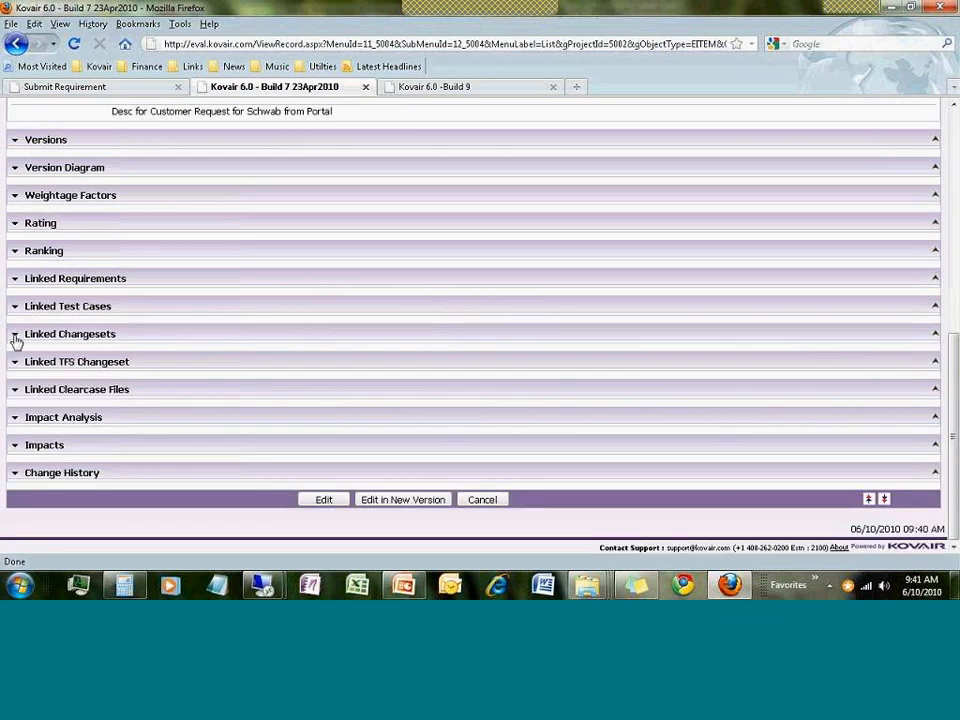
click(15, 336)
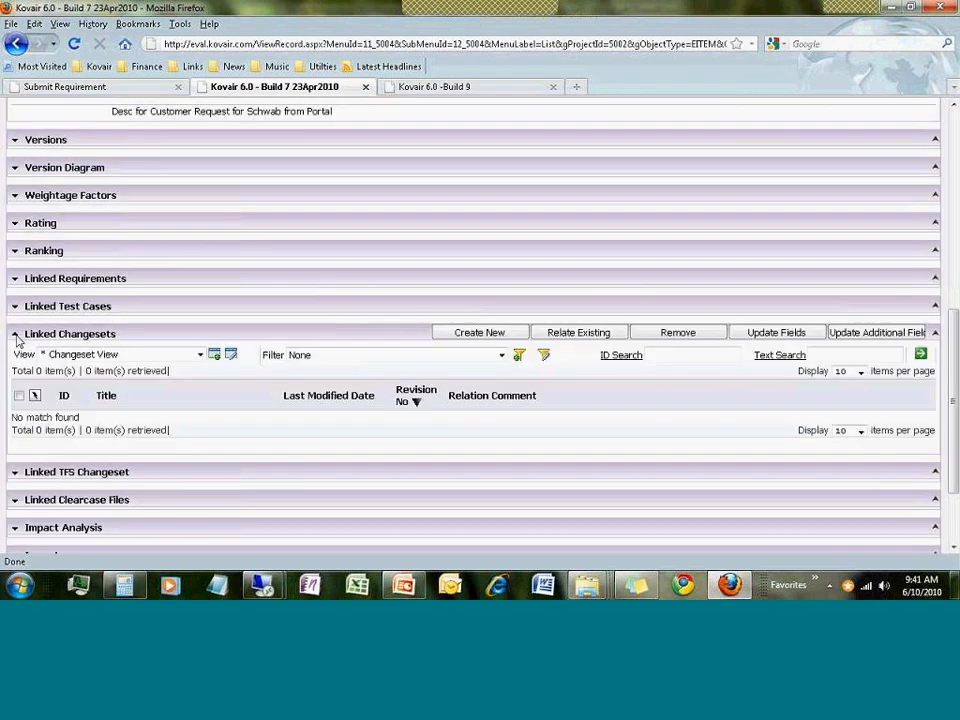
click(17, 339)
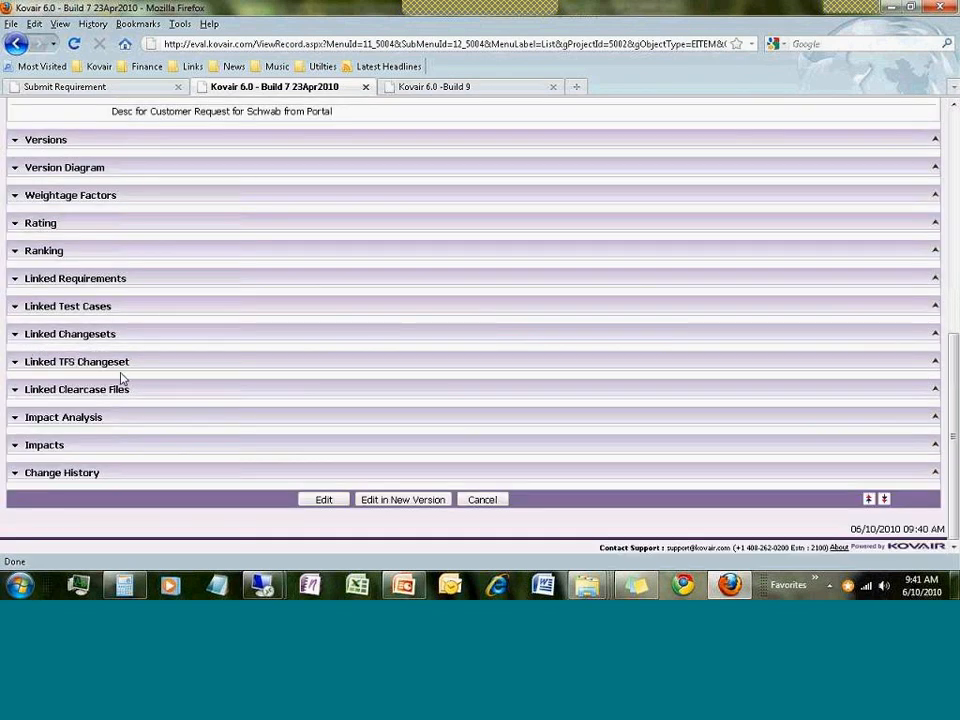
click(15, 363)
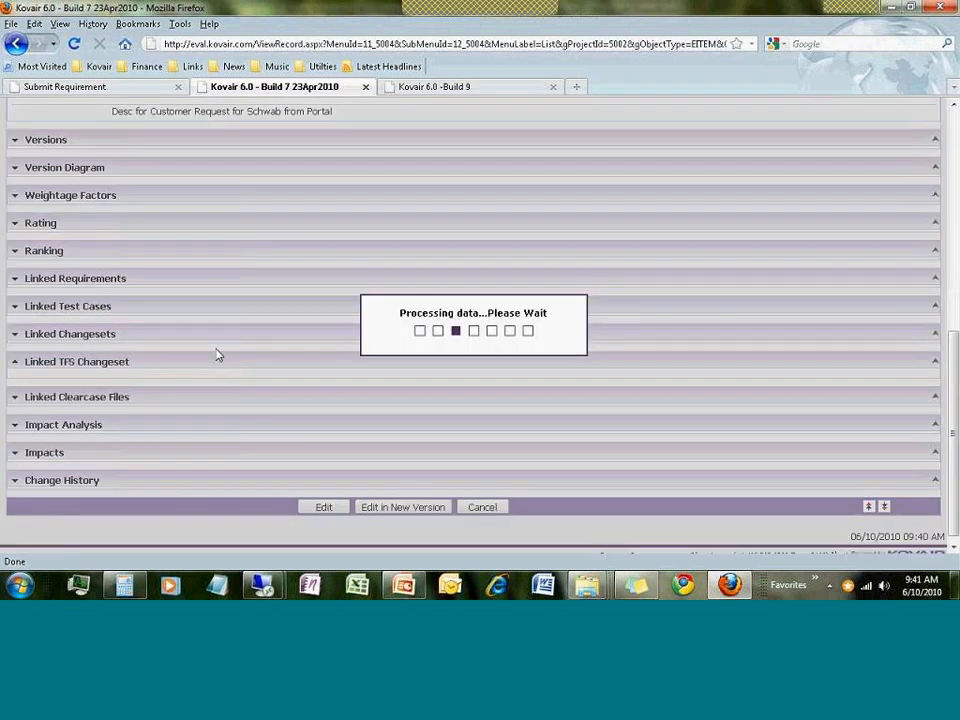
scroll(205, 374, down, 2)
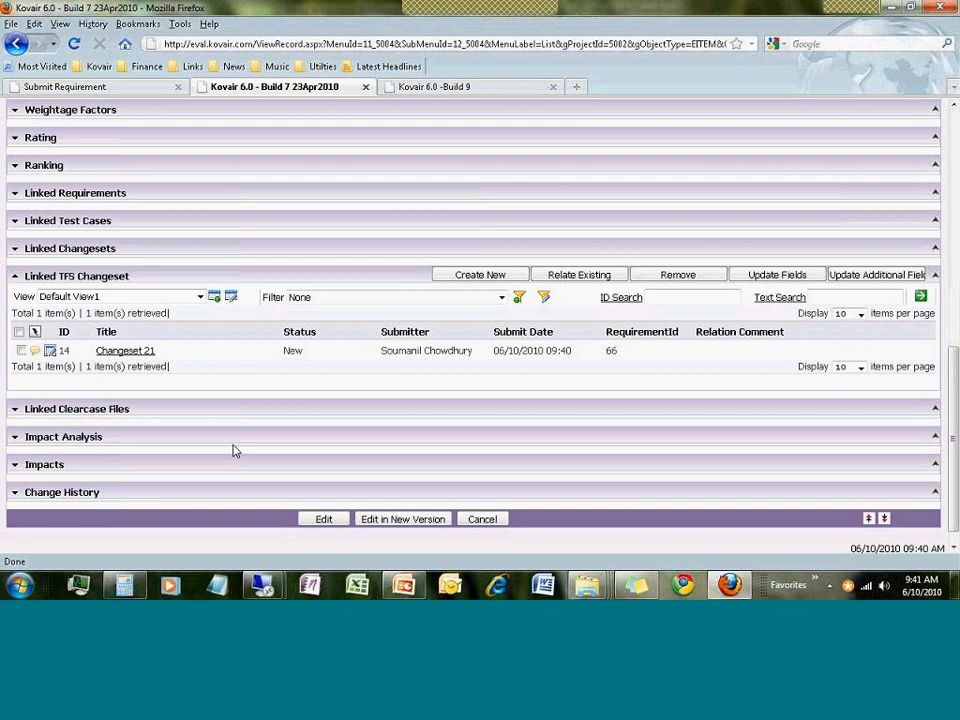
scroll(233, 451, up, 12)
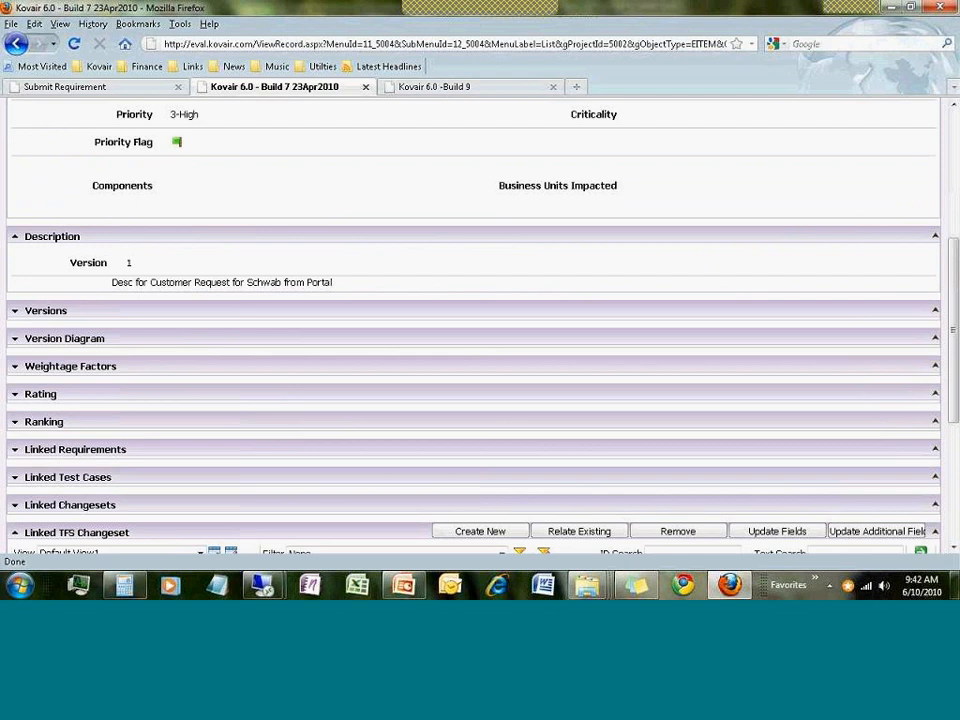
scroll(233, 451, up, 1)
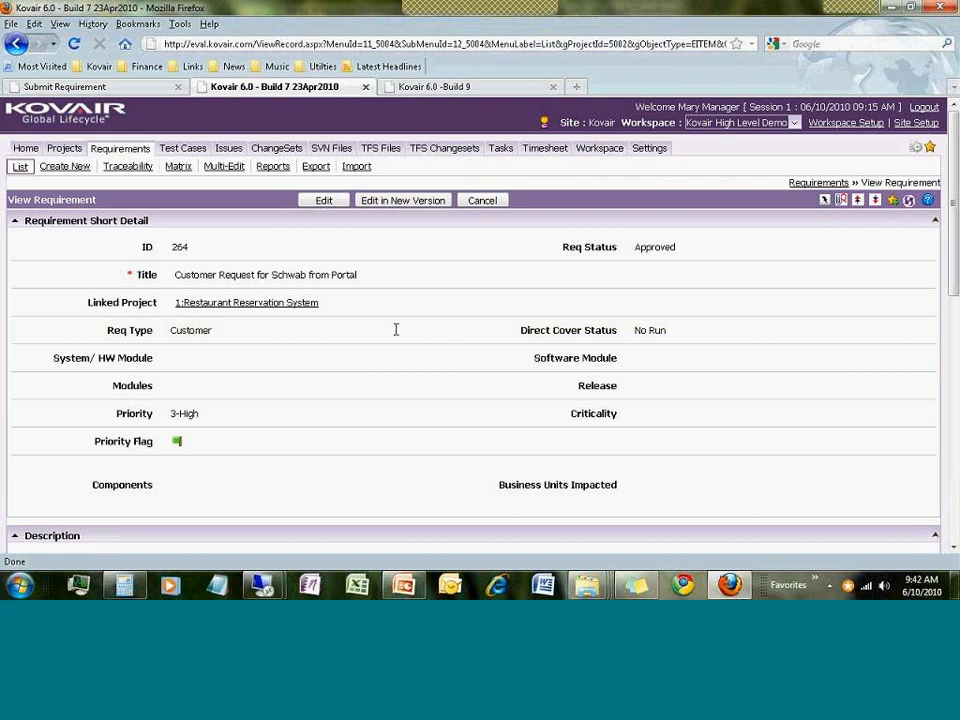
scroll(393, 336, down, 5)
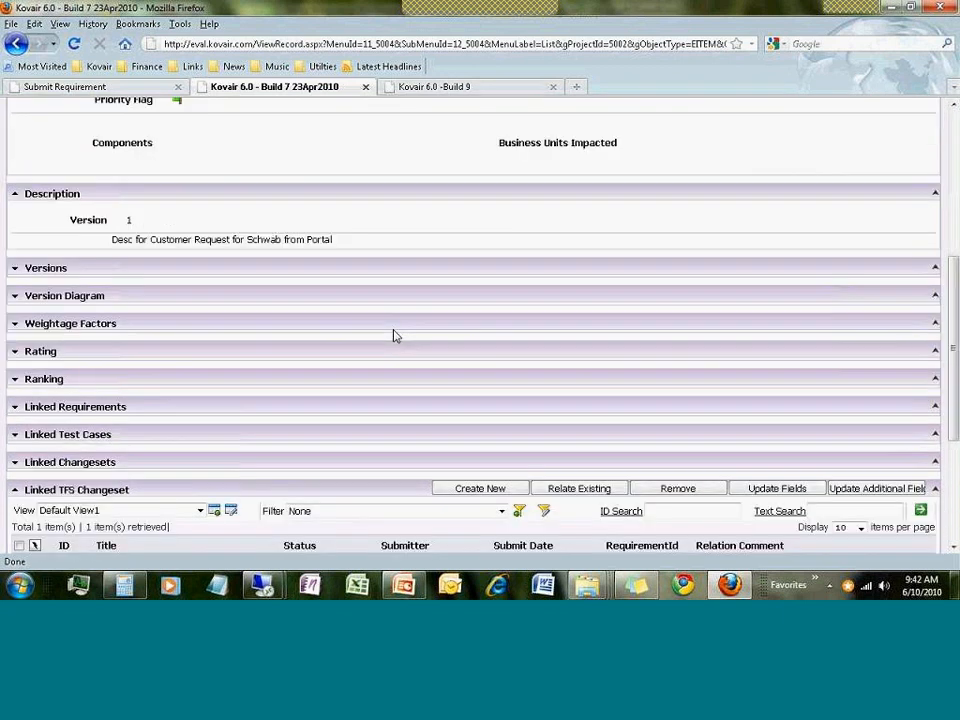
scroll(393, 336, down, 3)
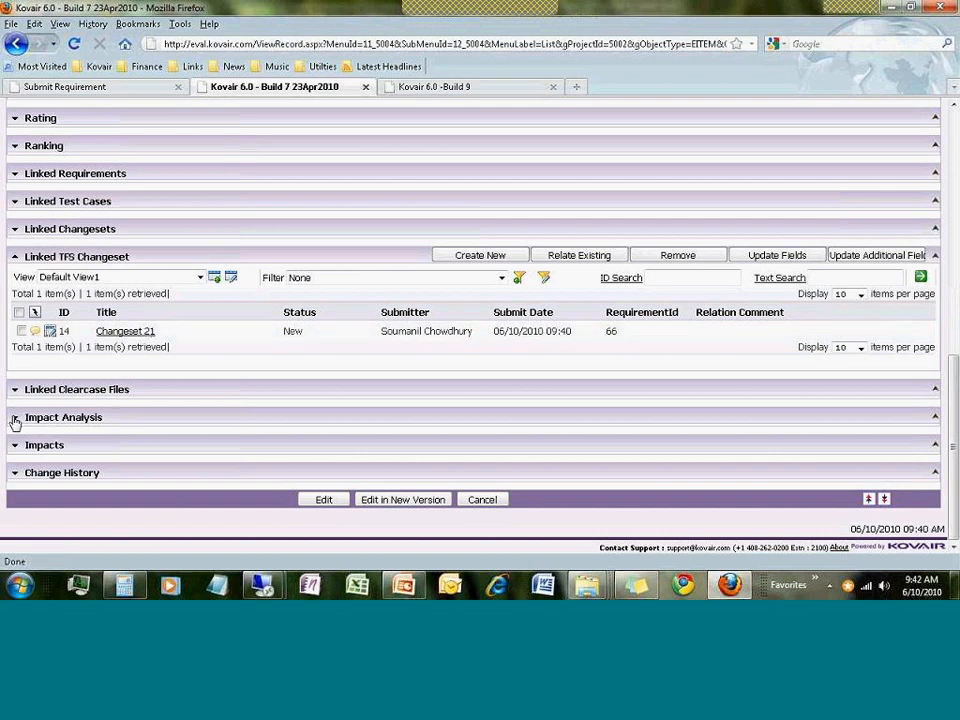
click(14, 257)
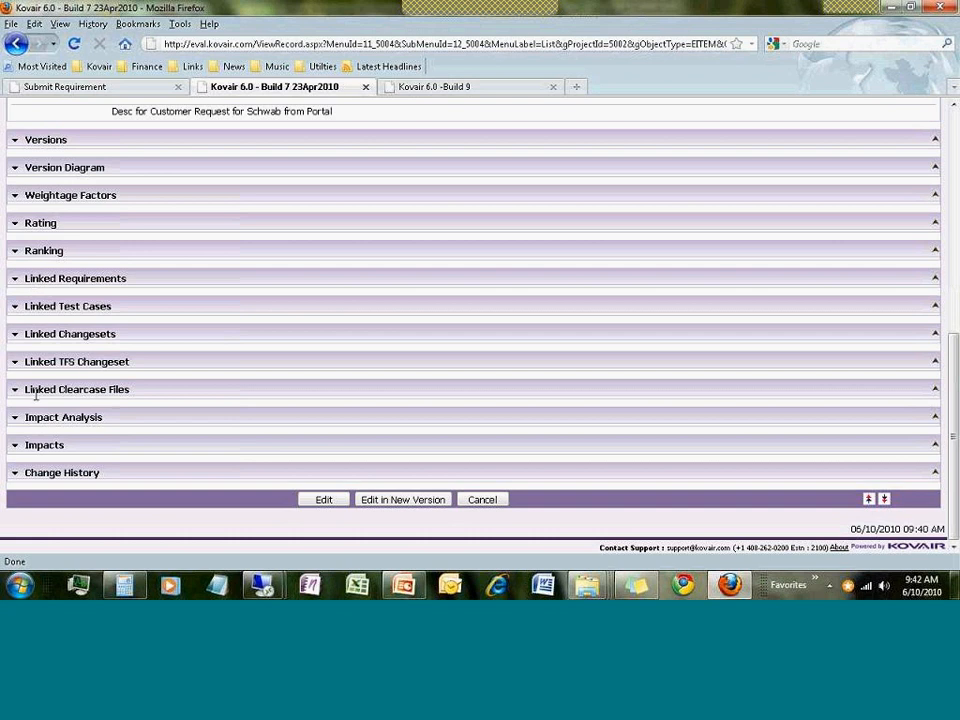
Open the requirement's impact analysis and show its network diagram wider, fullscreen and enlarged
click(16, 419)
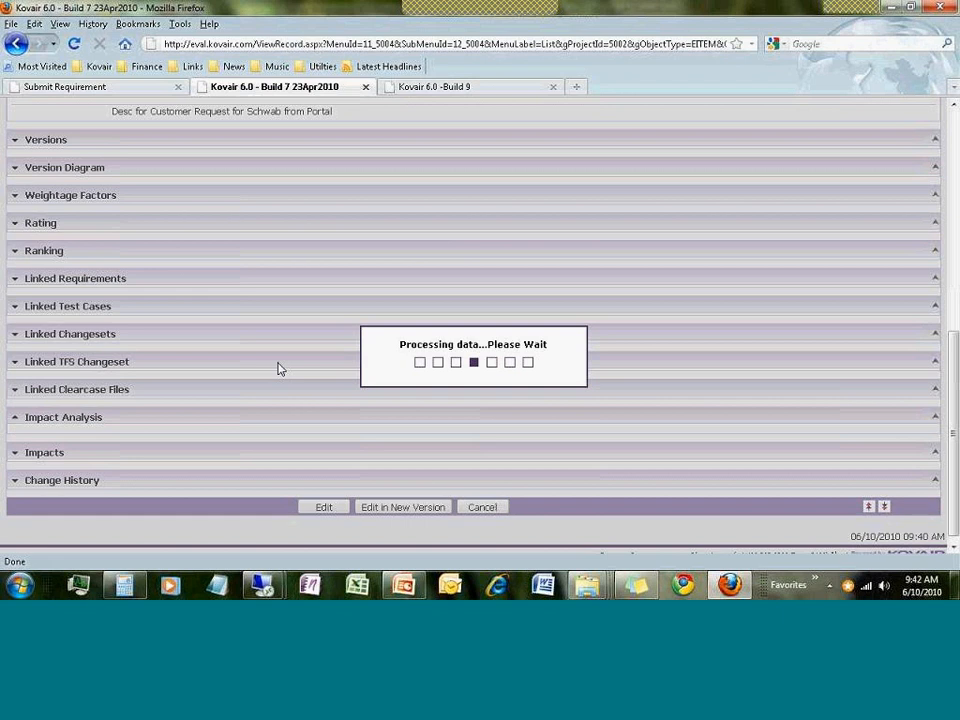
scroll(281, 369, down, 2)
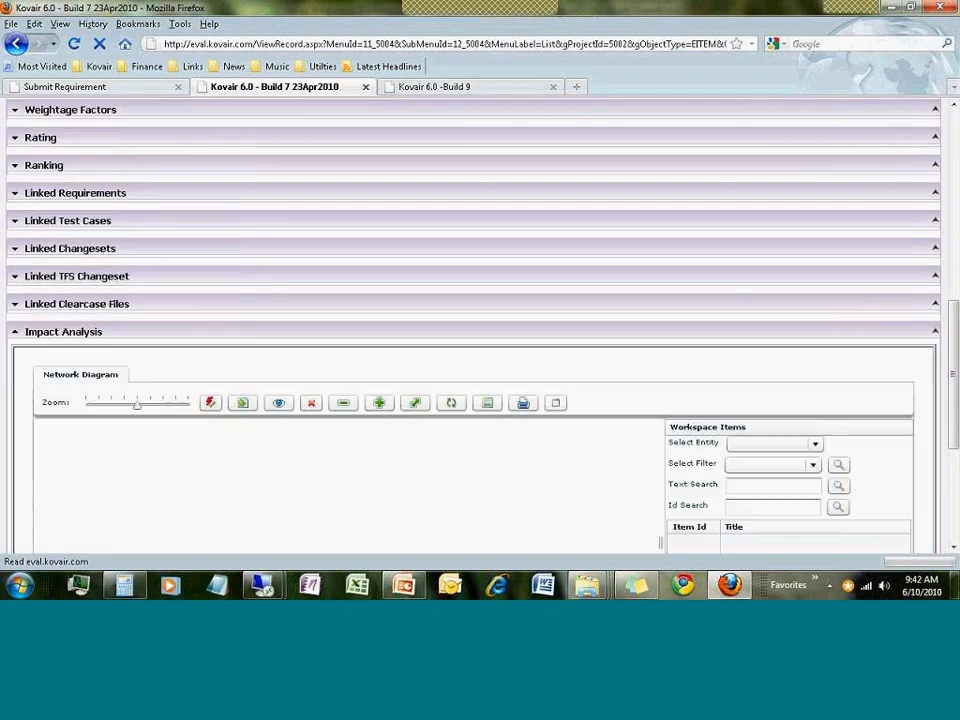
scroll(281, 369, down, 4)
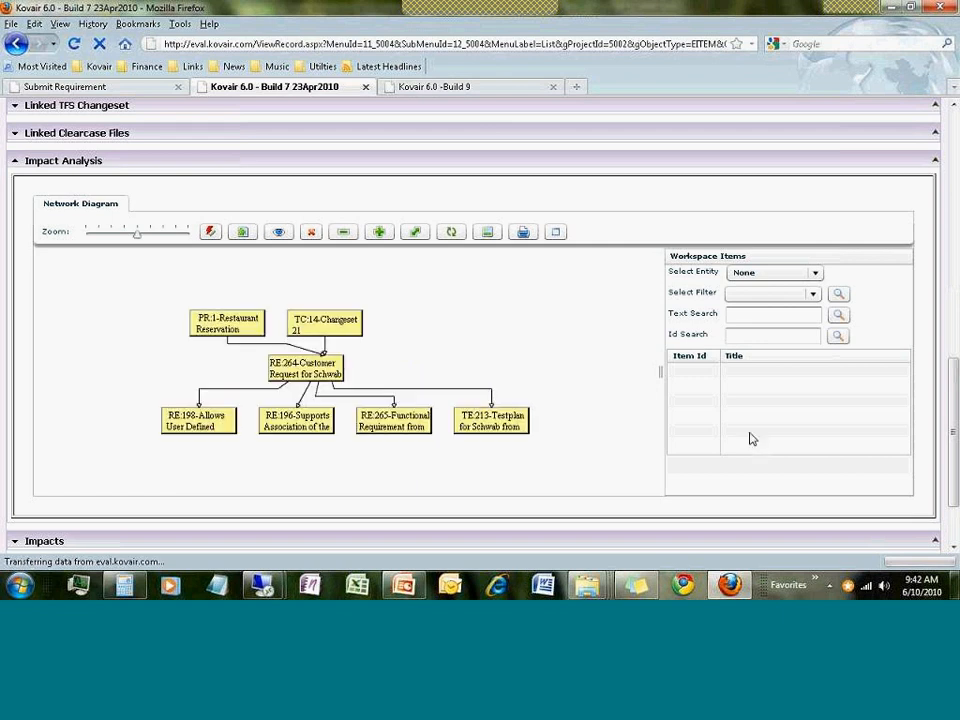
drag(660, 372, 816, 389)
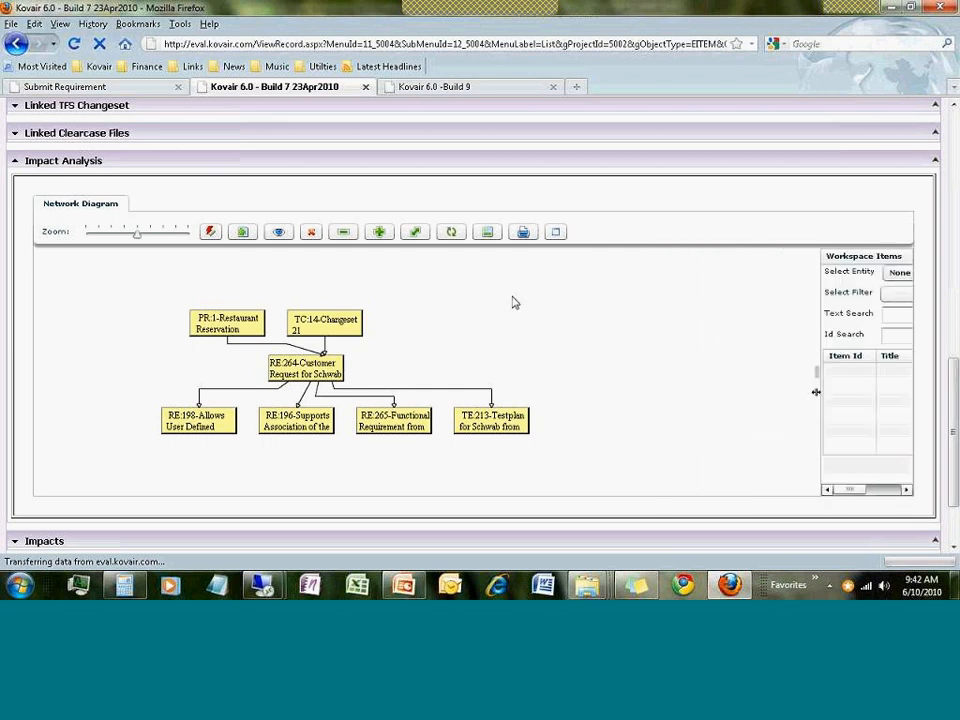
click(553, 233)
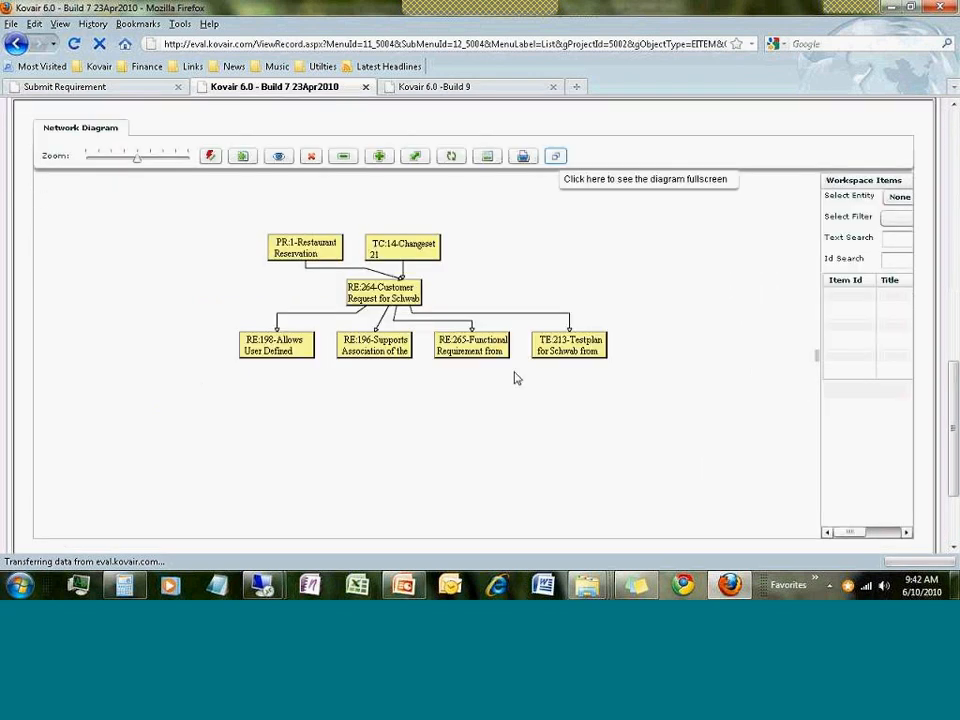
drag(138, 160, 142, 159)
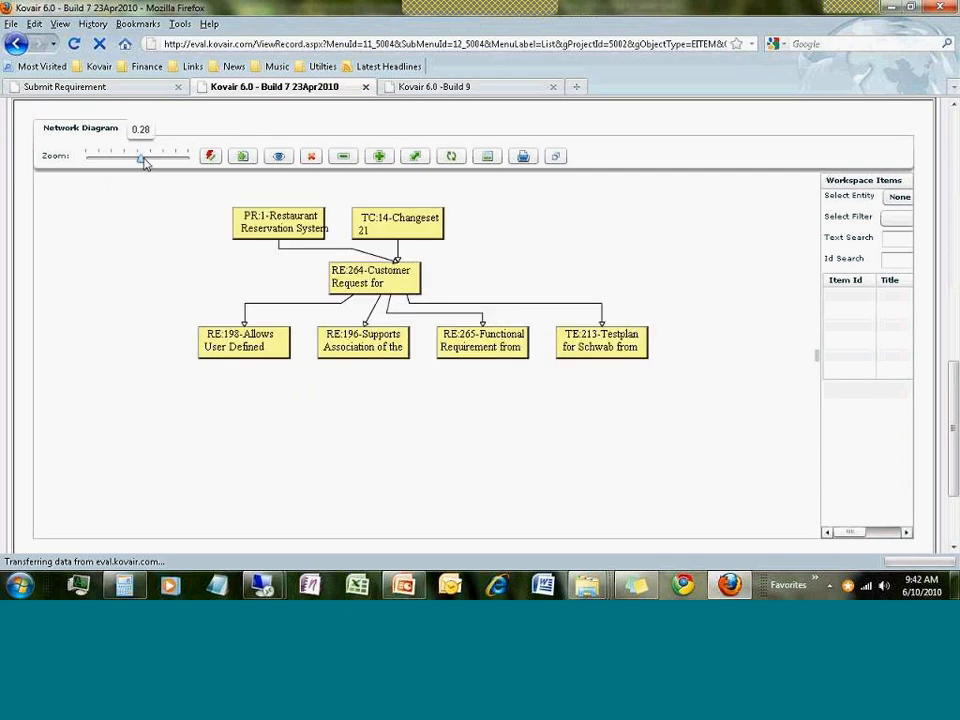
Inspect the RE:264, PR:1, TC:14 and RE:196 nodes, and widen the RE:265 and TE:213 boxes
click(347, 282)
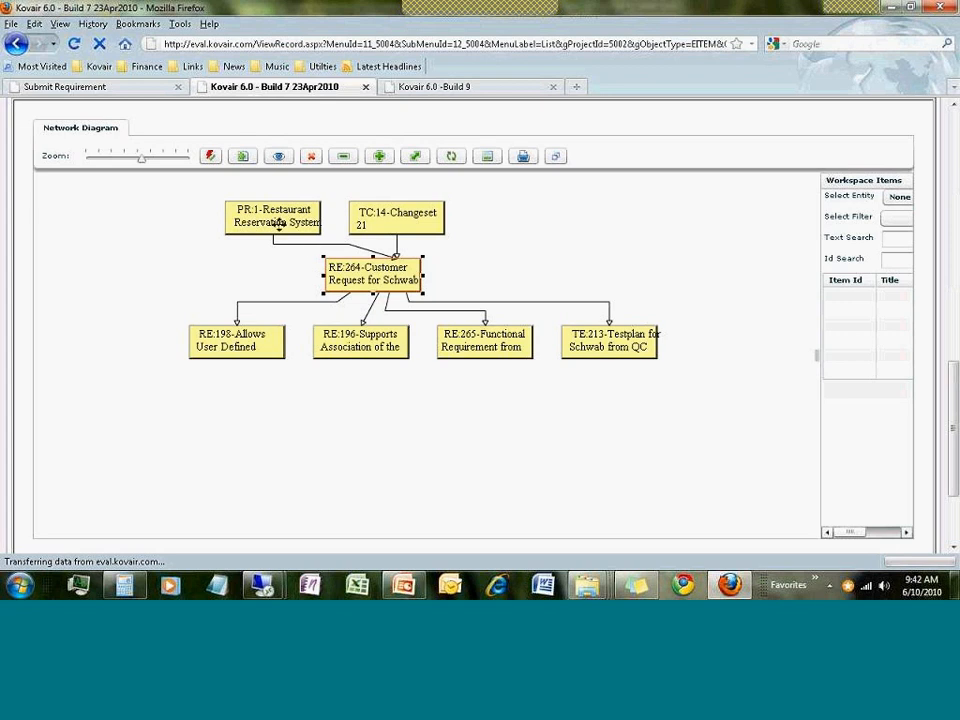
click(278, 222)
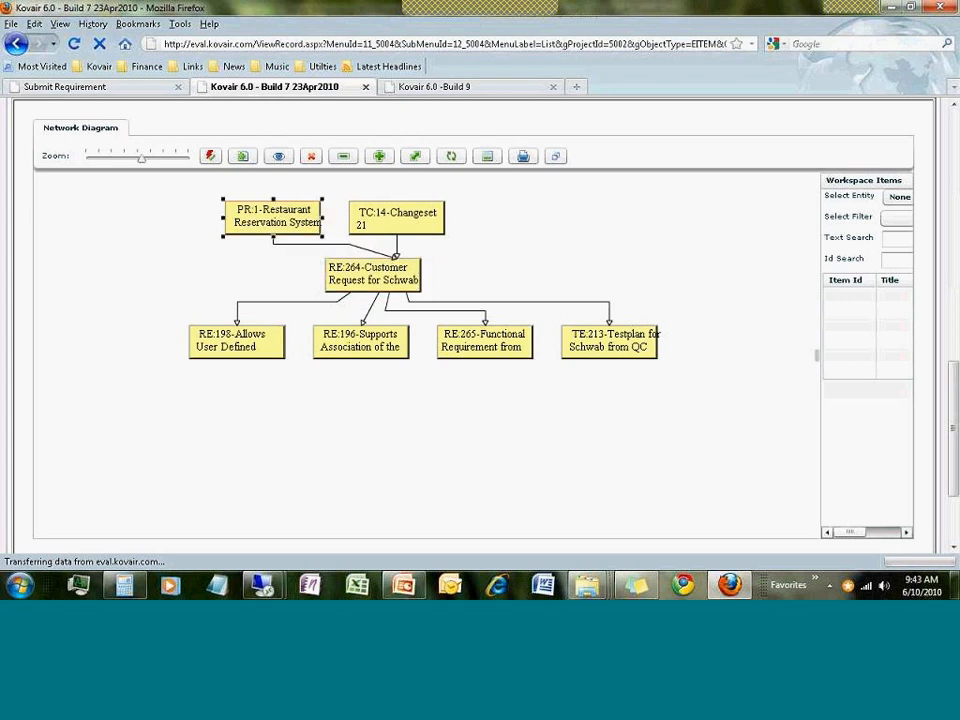
click(390, 282)
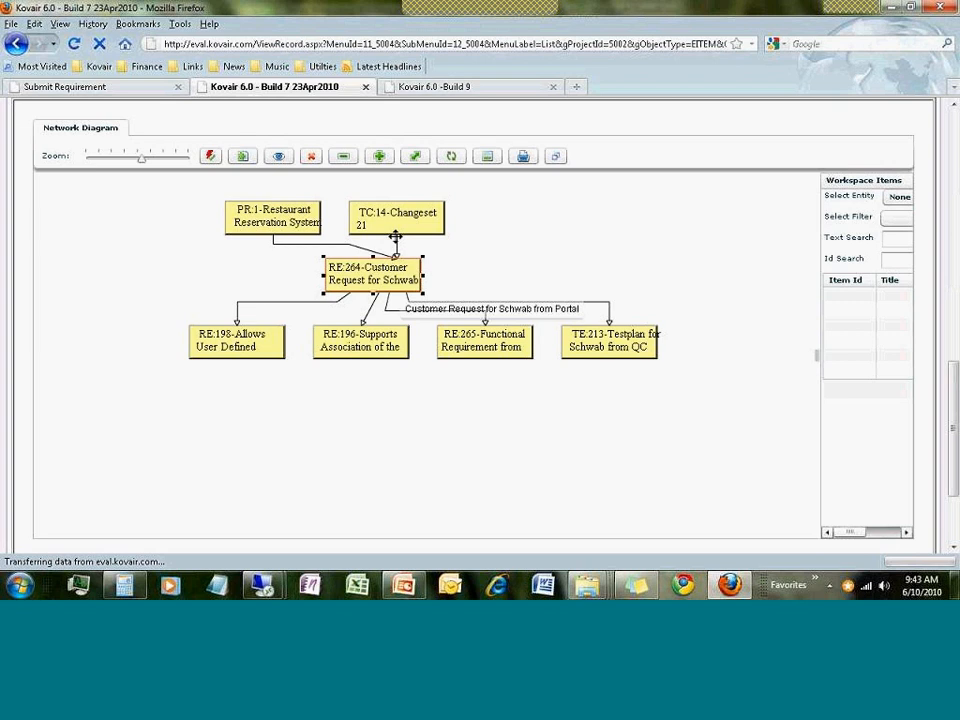
click(396, 230)
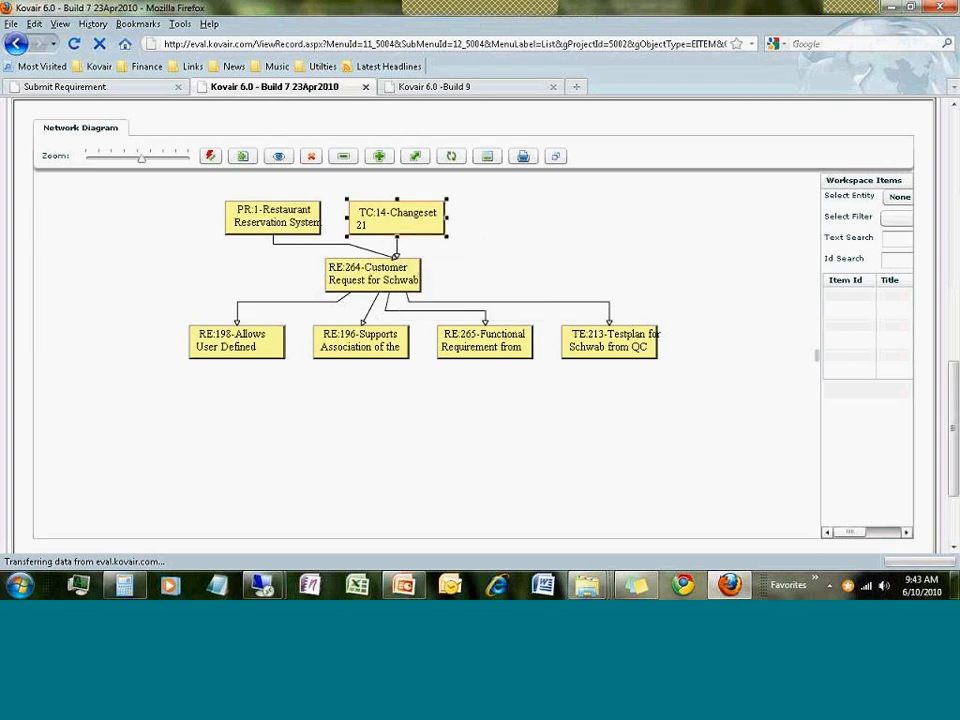
click(350, 339)
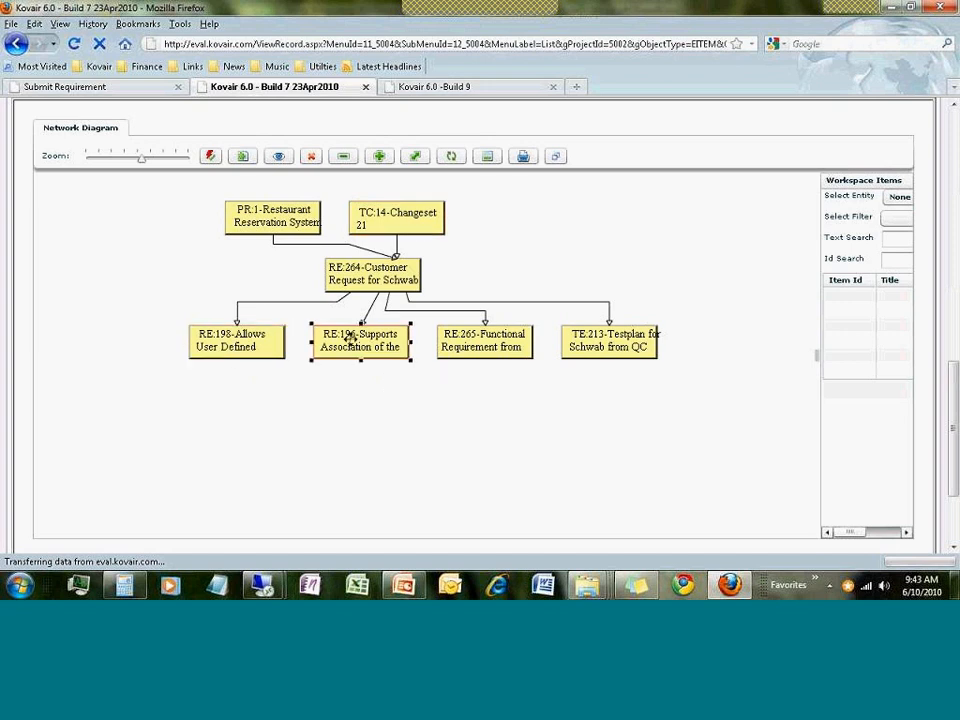
click(534, 358)
drag(537, 360, 552, 378)
click(646, 352)
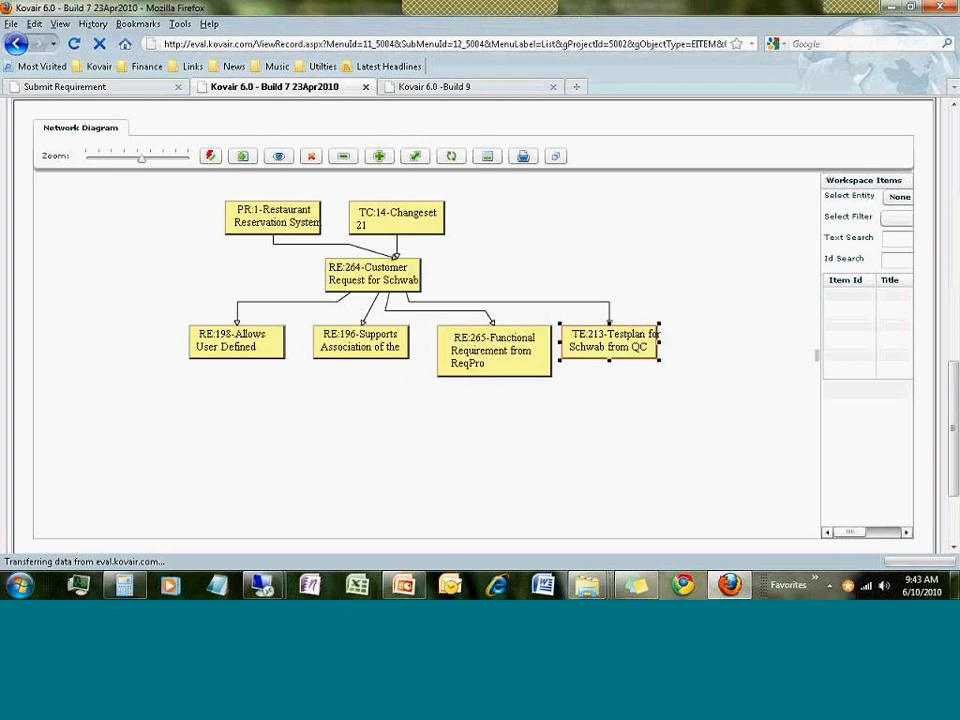
drag(659, 360, 683, 377)
click(609, 438)
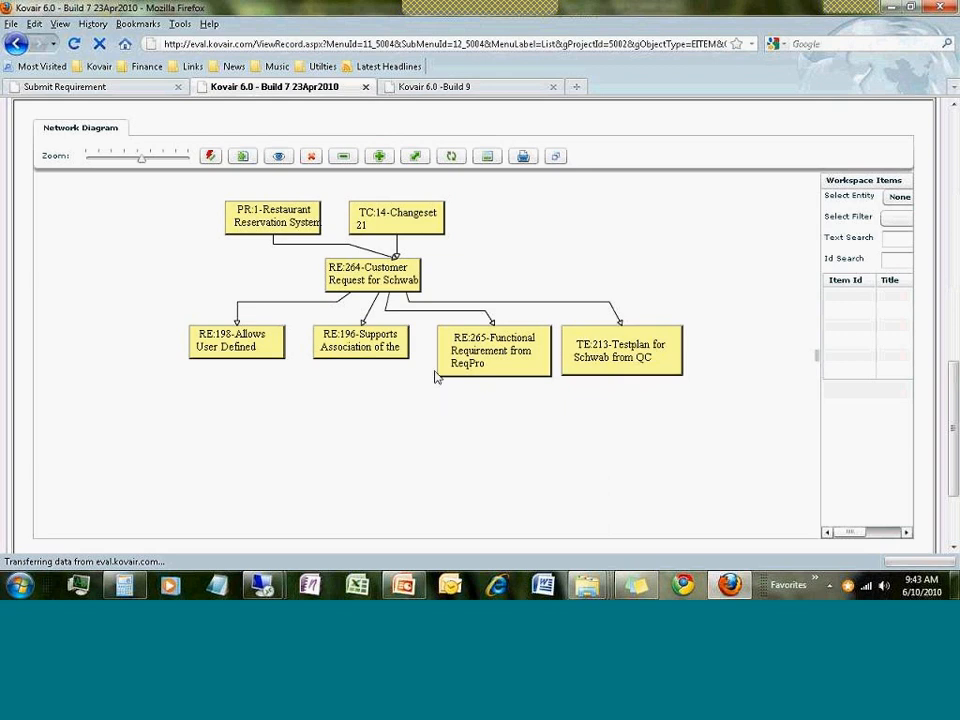
Reveal TF:9 Script15.txt under TC:14 Changeset 21, zooming the diagram to 0.52
click(390, 222)
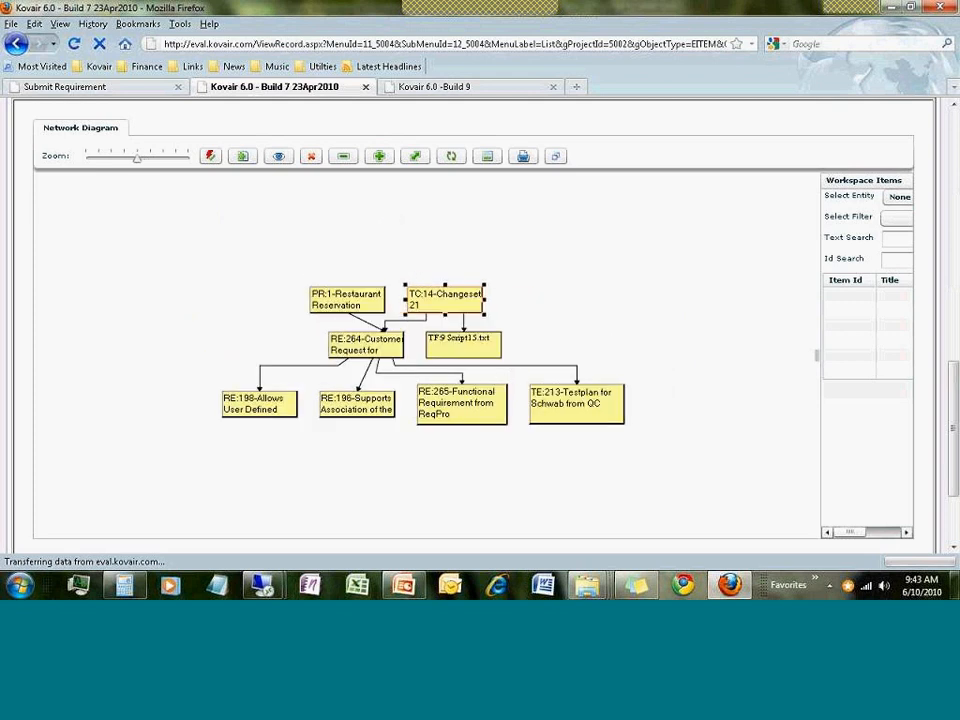
mouse_move(141, 159)
drag(141, 159, 145, 160)
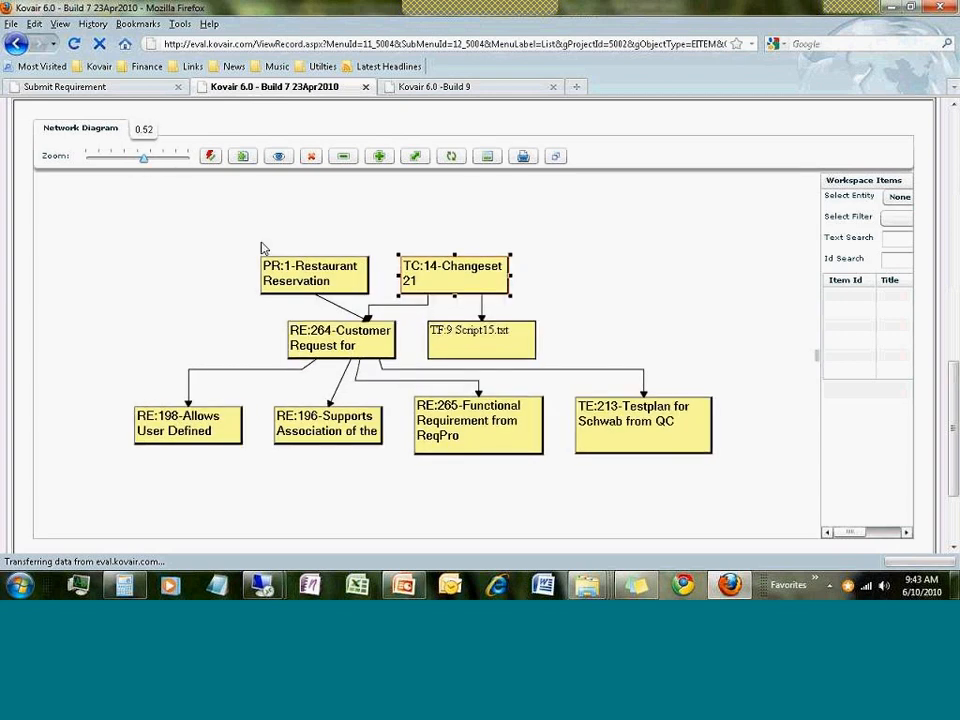
click(488, 346)
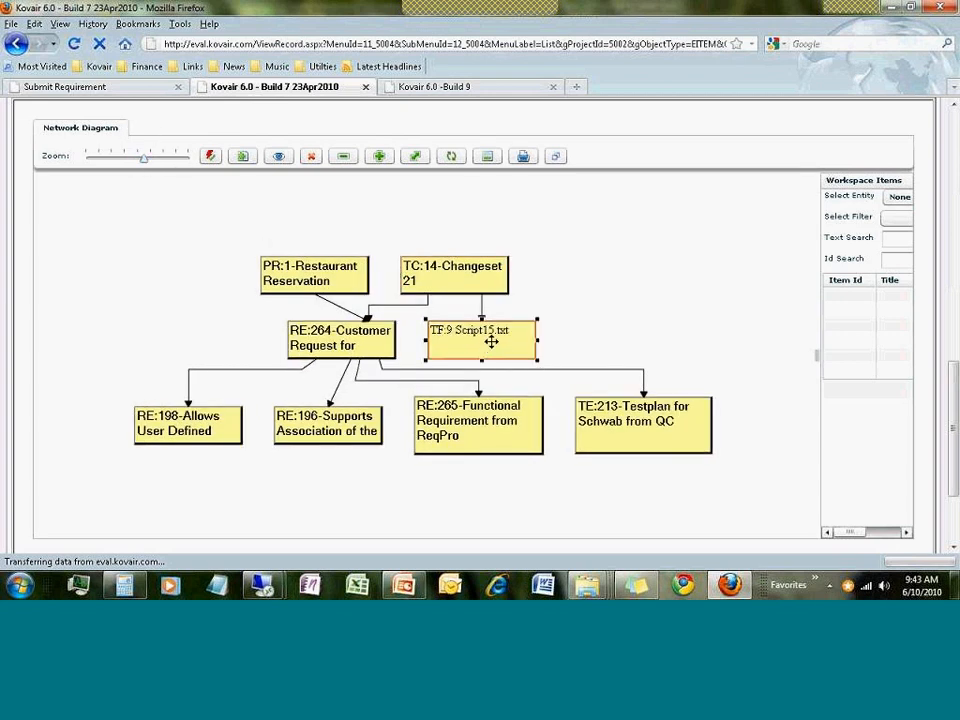
View the TF:9 Script15.txt record and open its file content in Notepad
right_click(492, 343)
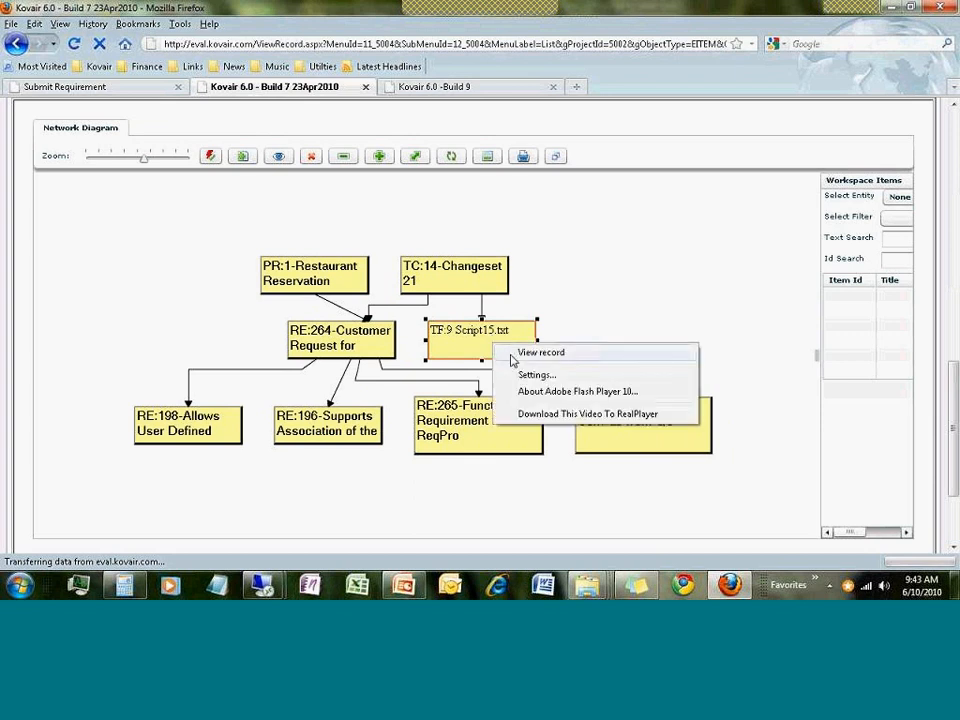
click(511, 356)
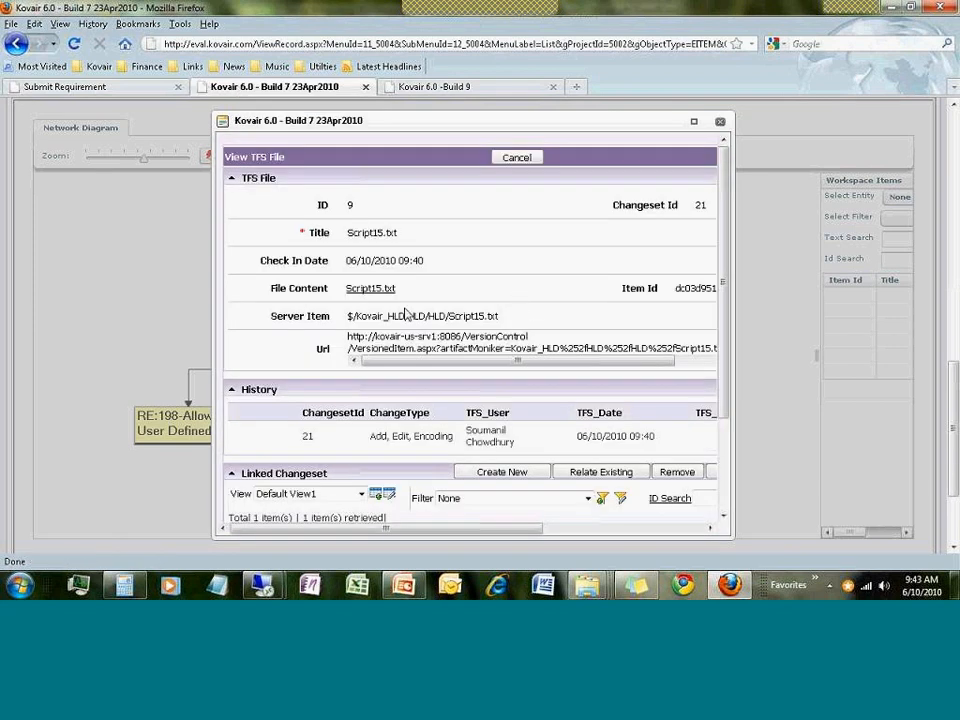
click(380, 291)
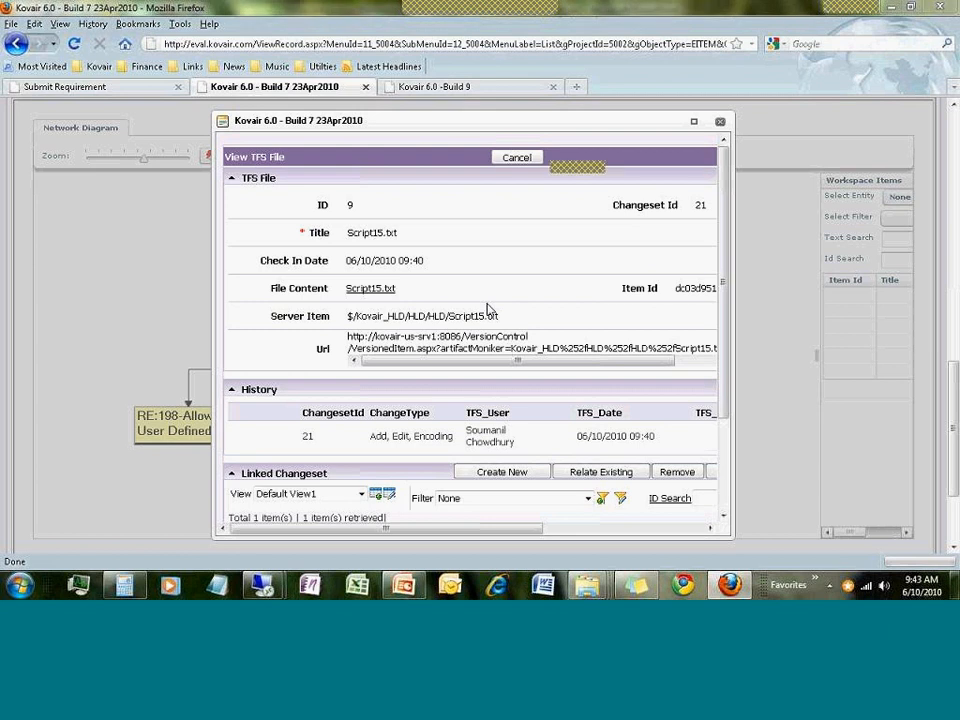
click(381, 281)
click(538, 370)
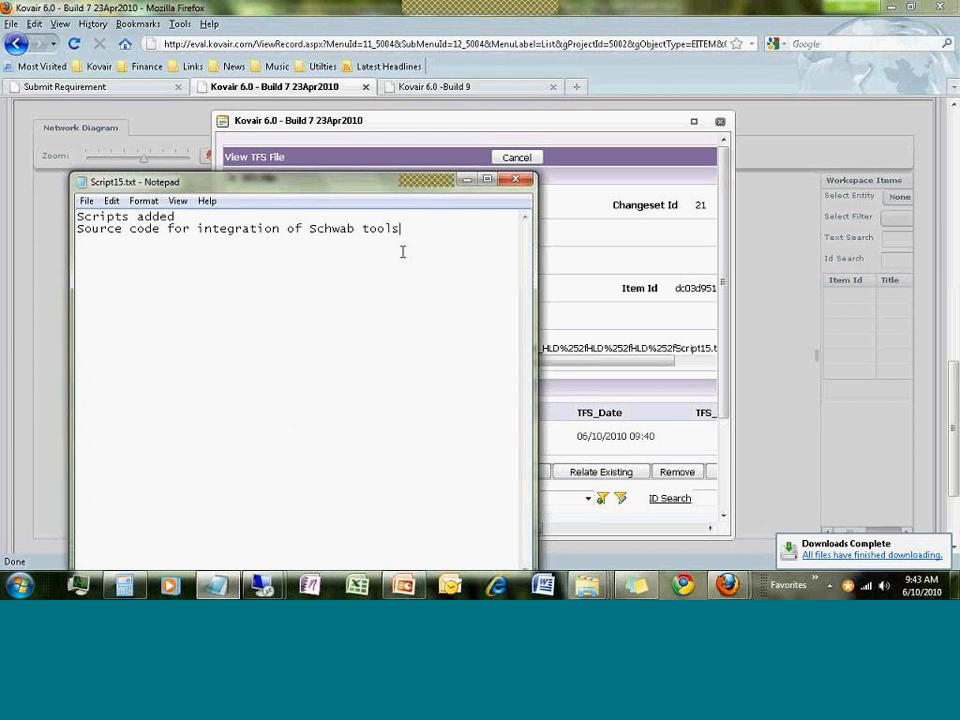
Close Notepad, the Firefox Downloads list and the Script15.txt TFS File record
click(511, 180)
click(383, 91)
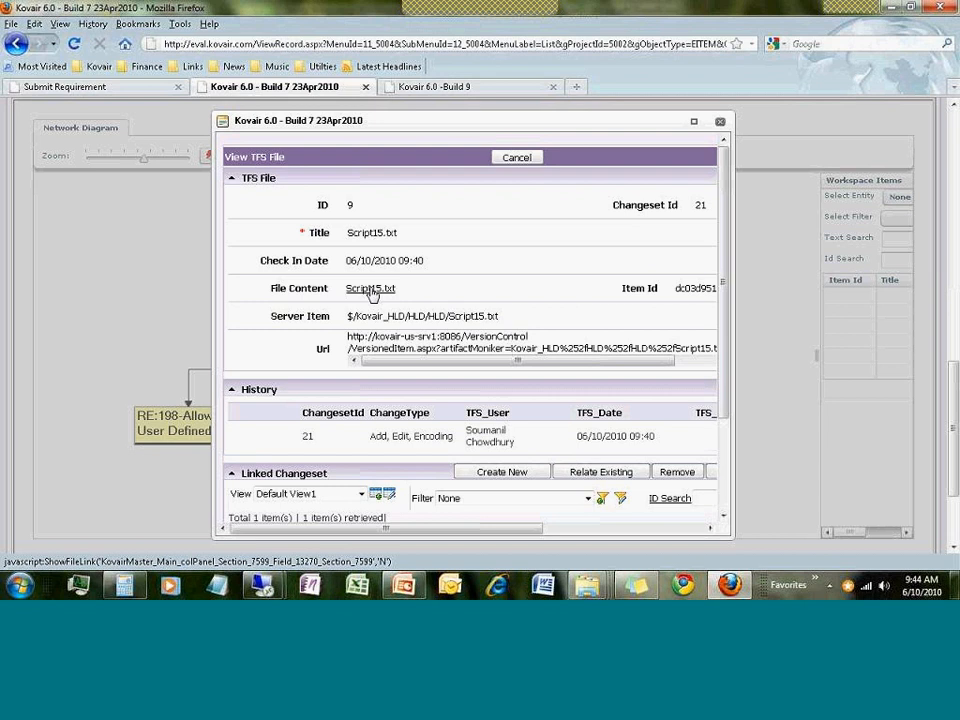
click(516, 157)
Deselect the Script15.txt node and open Projects Traceability listing the first 10 projects
click(519, 211)
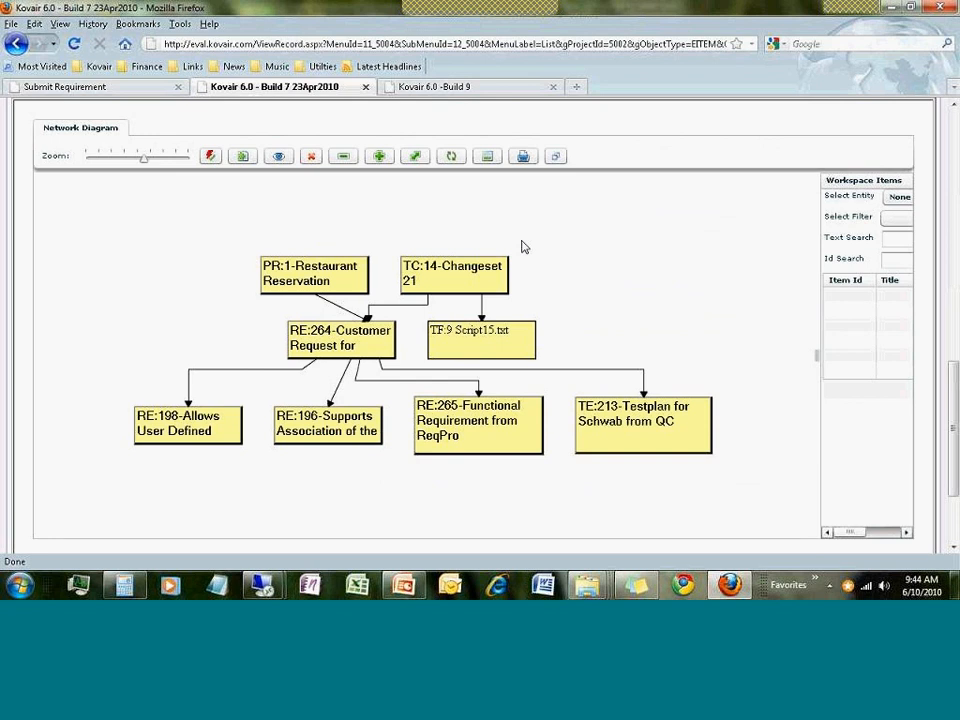
scroll(521, 247, up, 15)
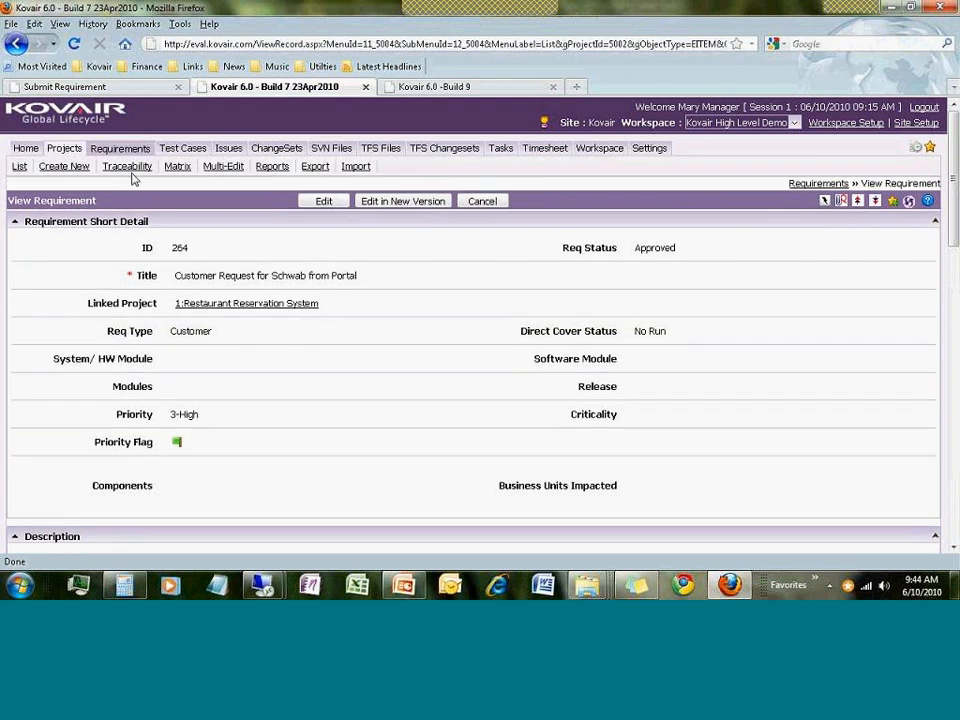
click(134, 169)
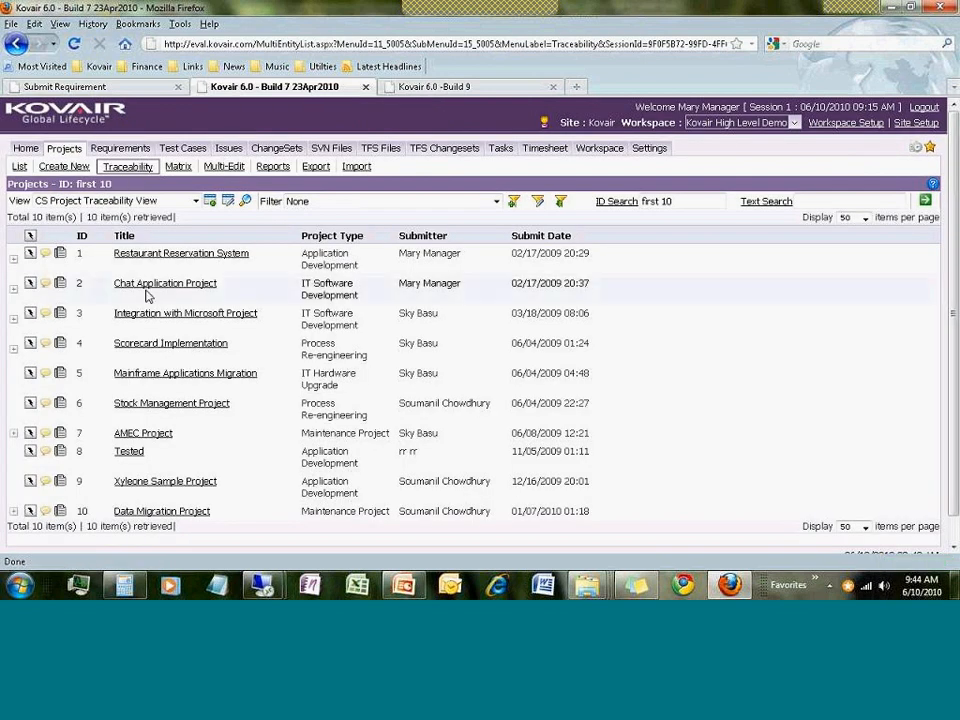
click(13, 259)
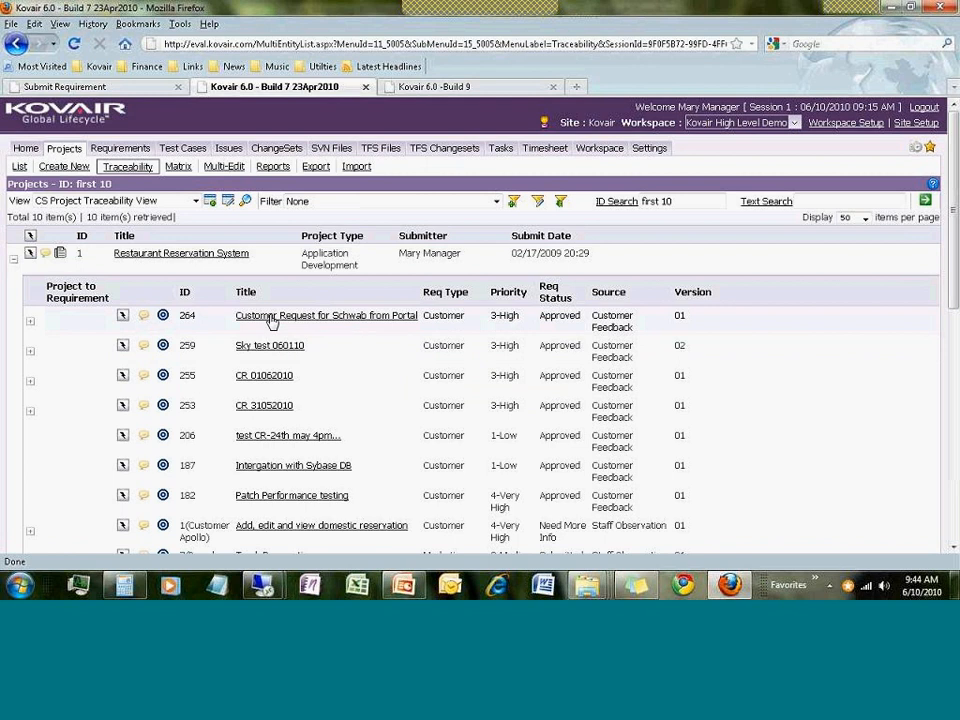
click(31, 325)
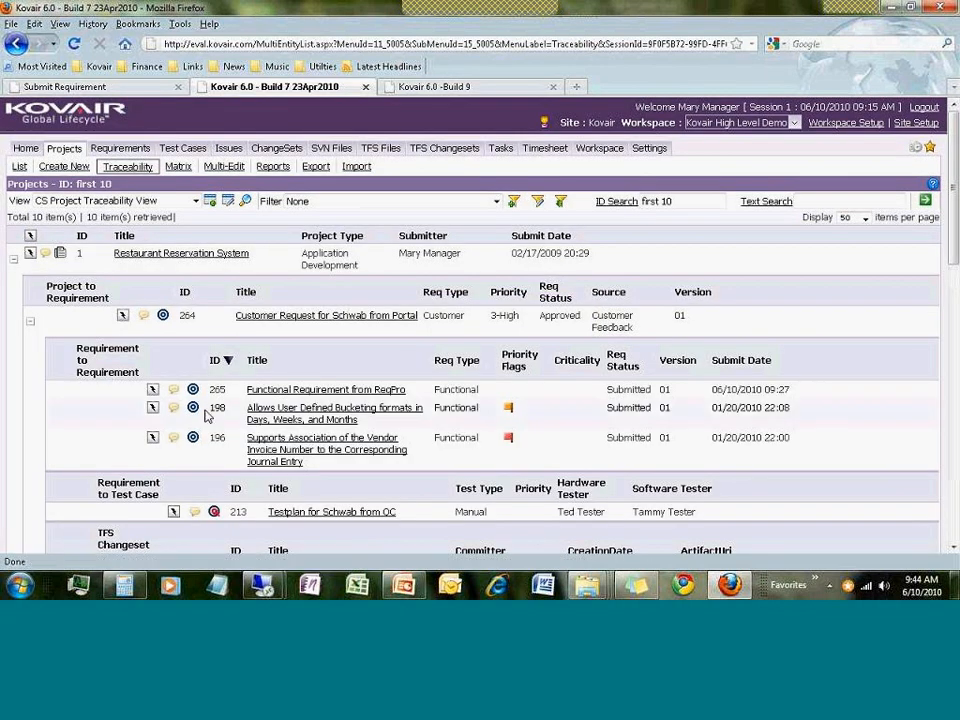
scroll(207, 418, down, 2)
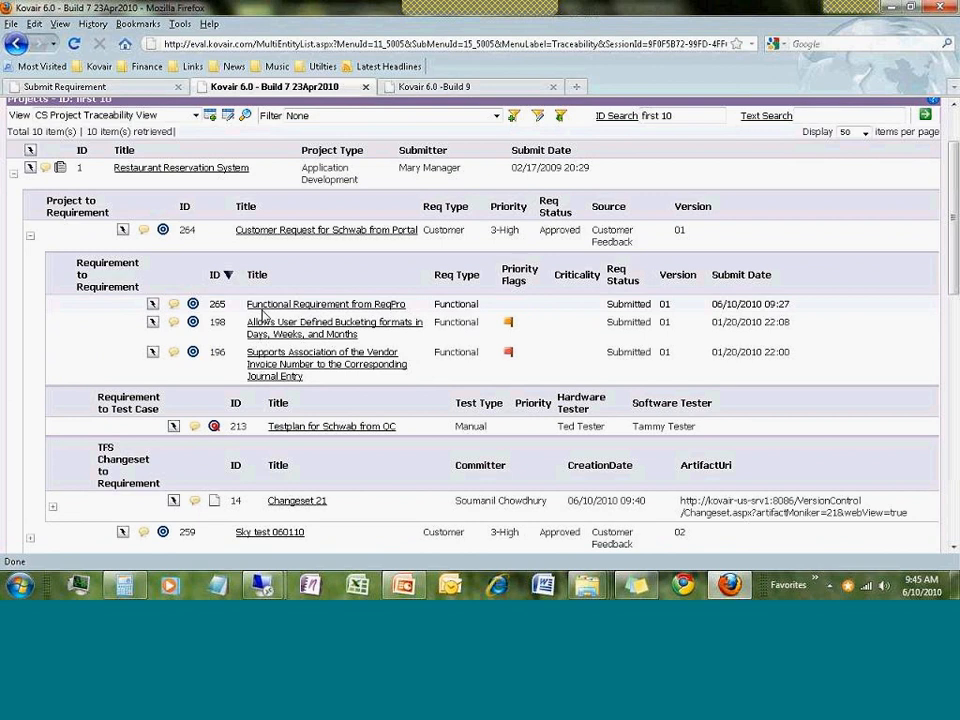
scroll(365, 325, down, 2)
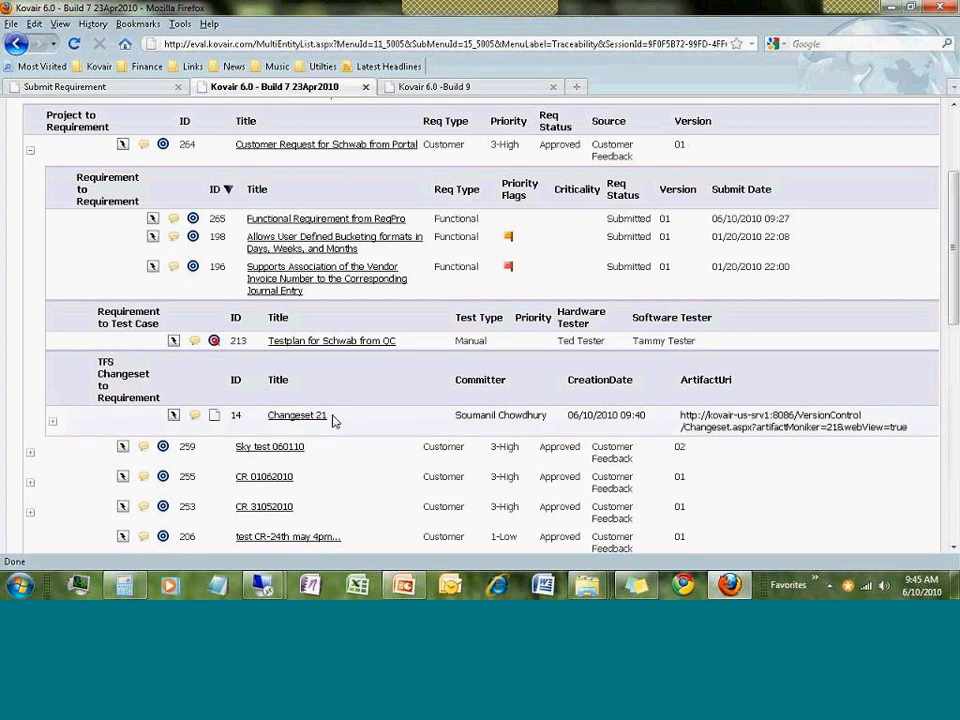
scroll(313, 418, down, 2)
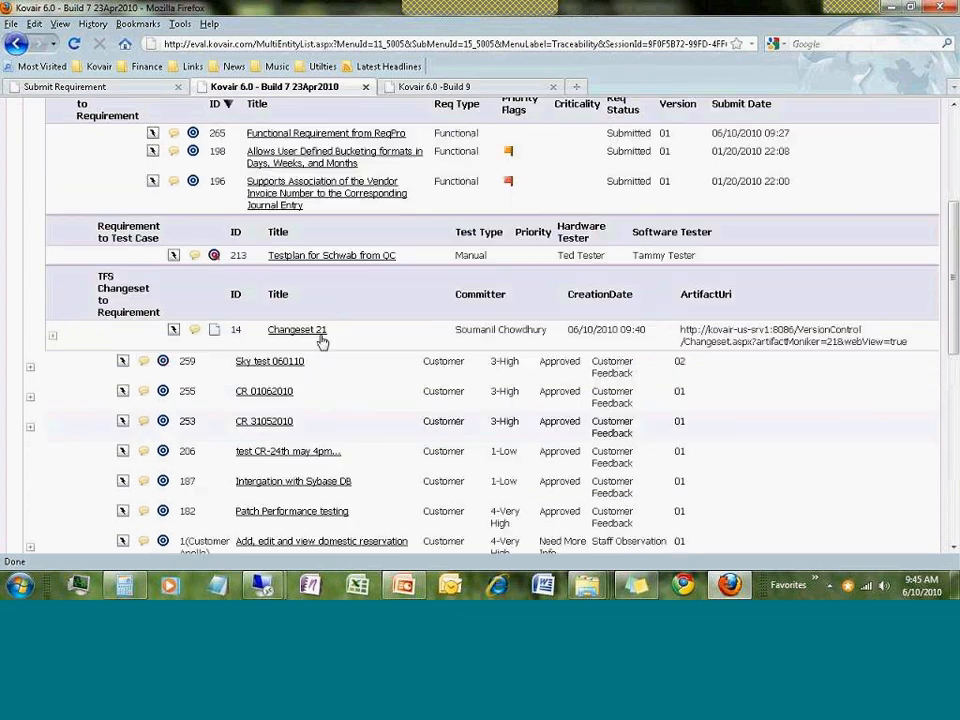
click(59, 392)
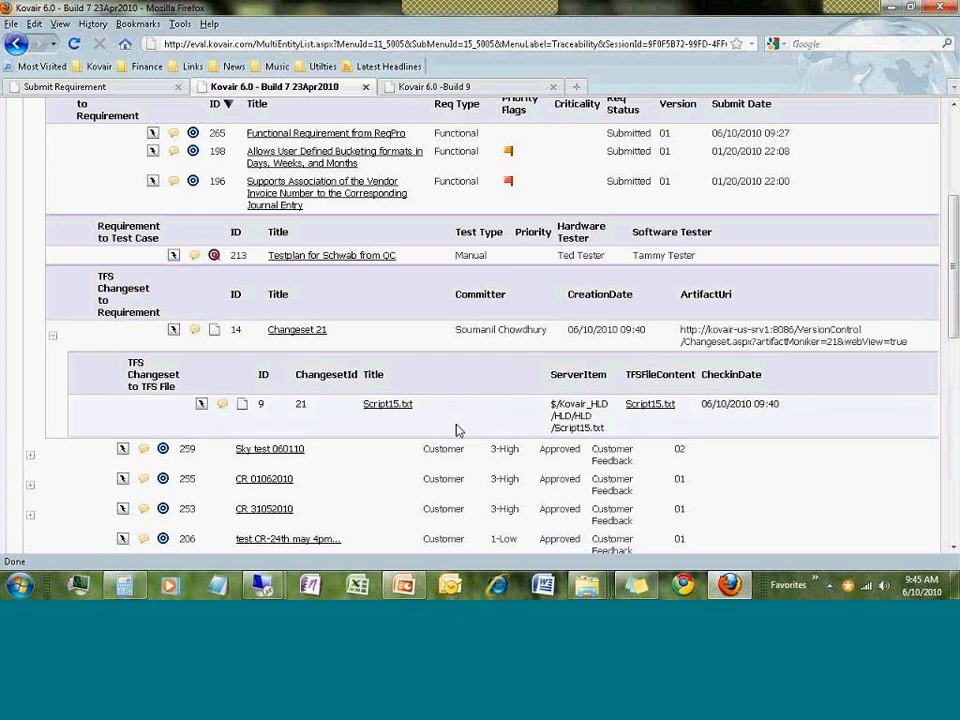
scroll(456, 430, up, 2)
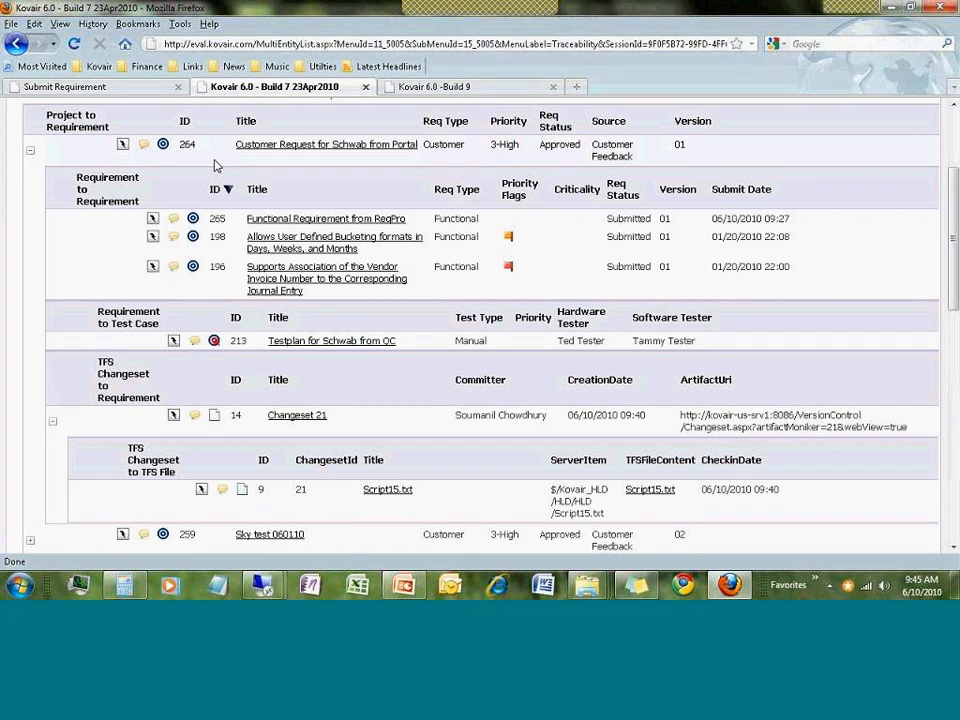
scroll(265, 245, up, 3)
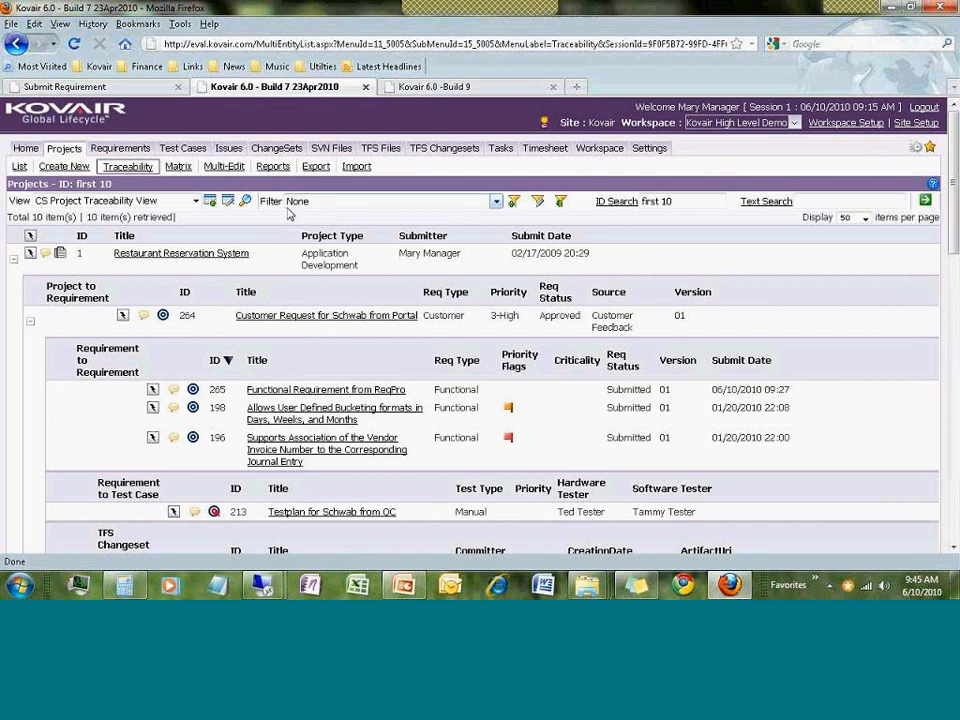
Open Projects > Reports, check the Requirements list's export menu, then return to the reports list
click(276, 168)
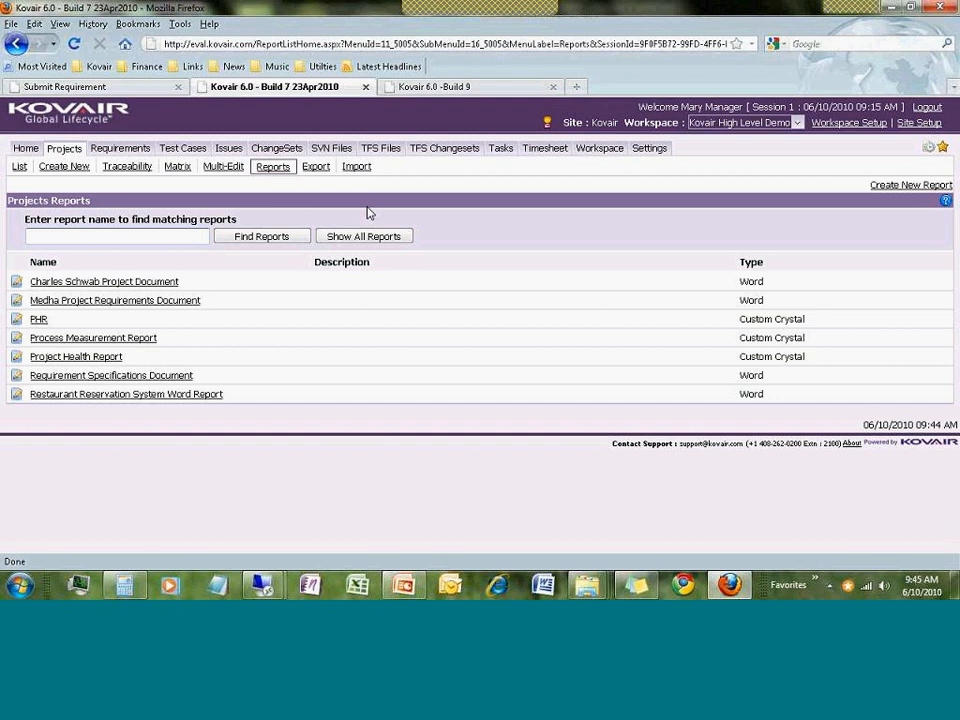
click(143, 151)
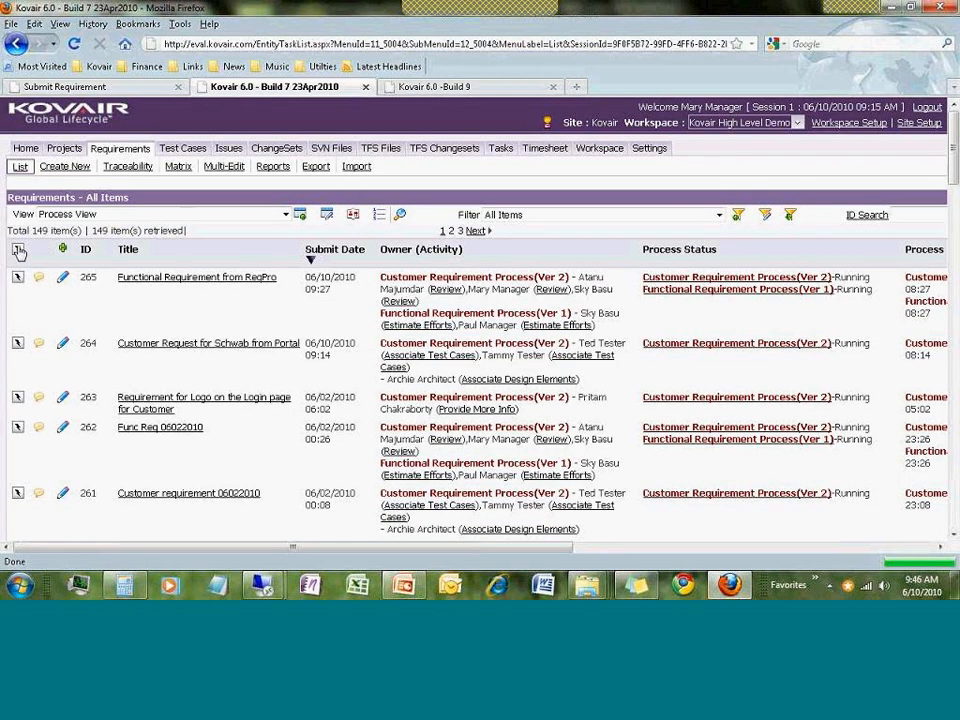
click(18, 250)
mouse_move(45, 254)
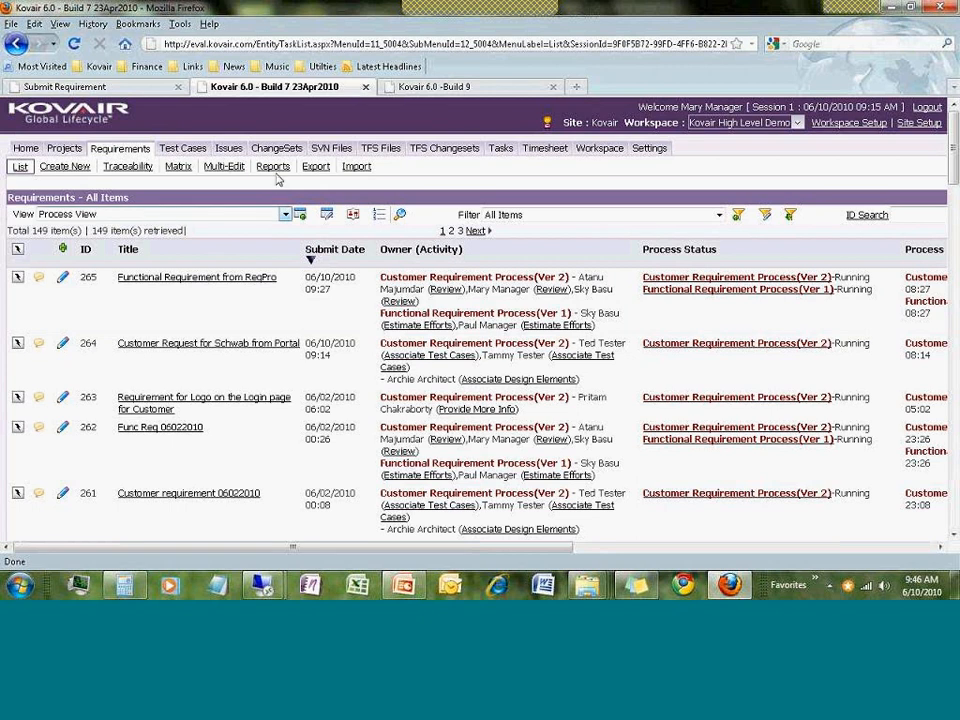
click(63, 150)
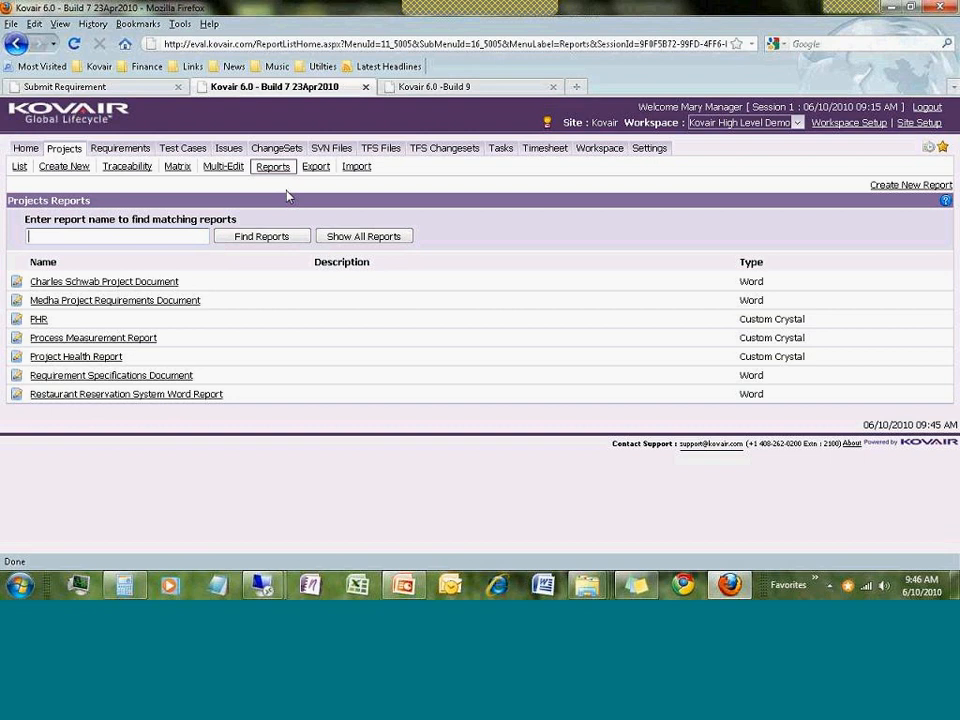
Generate the Charles Schwab Project Document report for project ID 1 and open it in Word
click(177, 284)
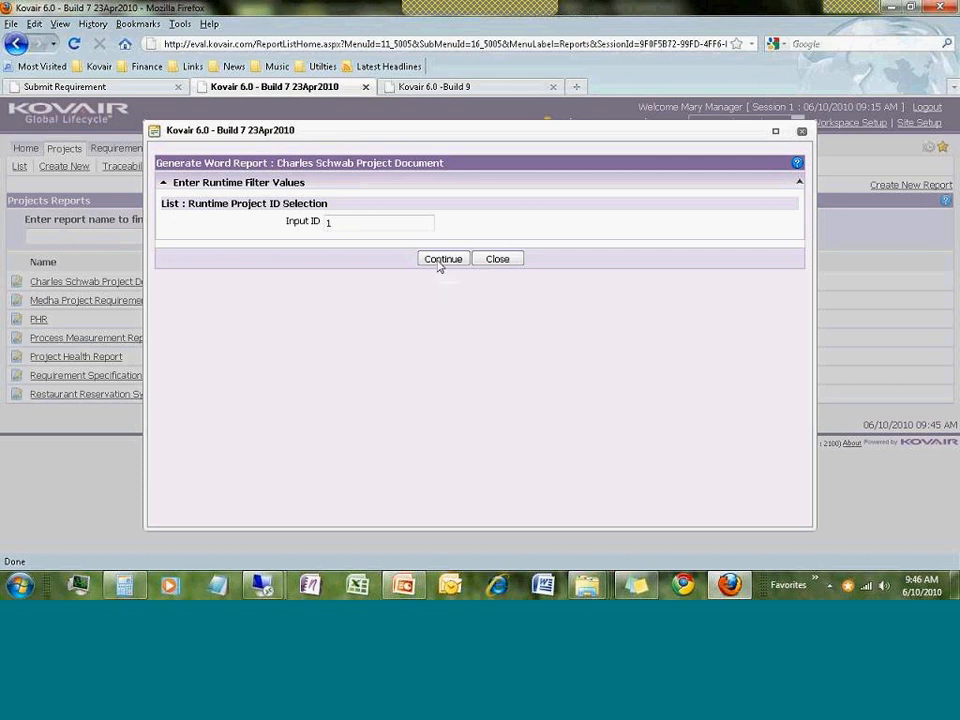
click(439, 260)
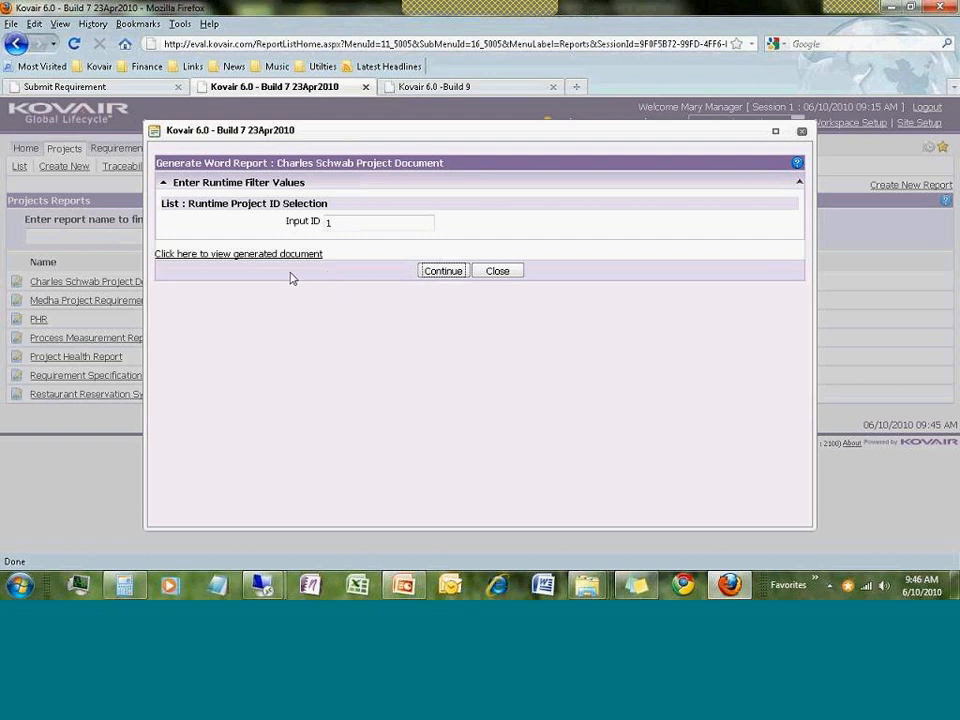
click(270, 255)
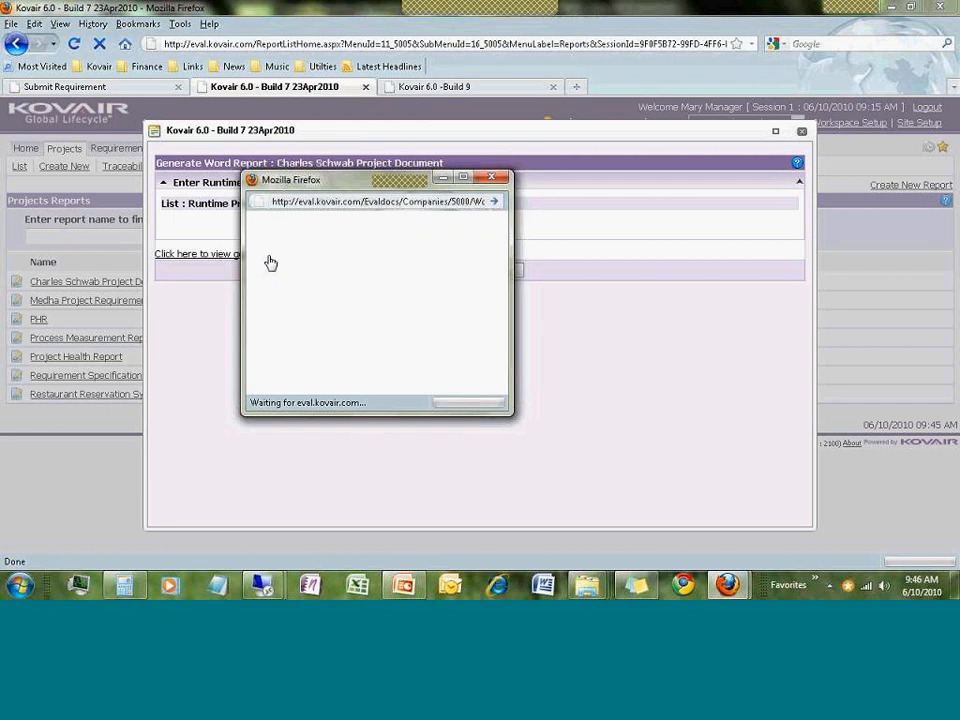
click(529, 375)
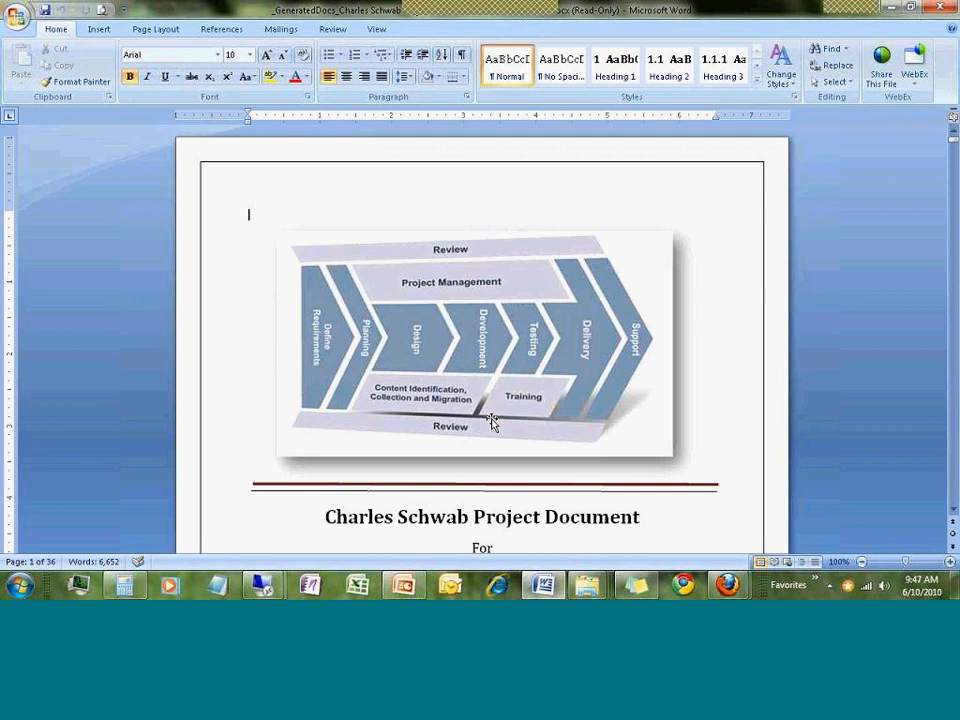
scroll(491, 422, down, 6)
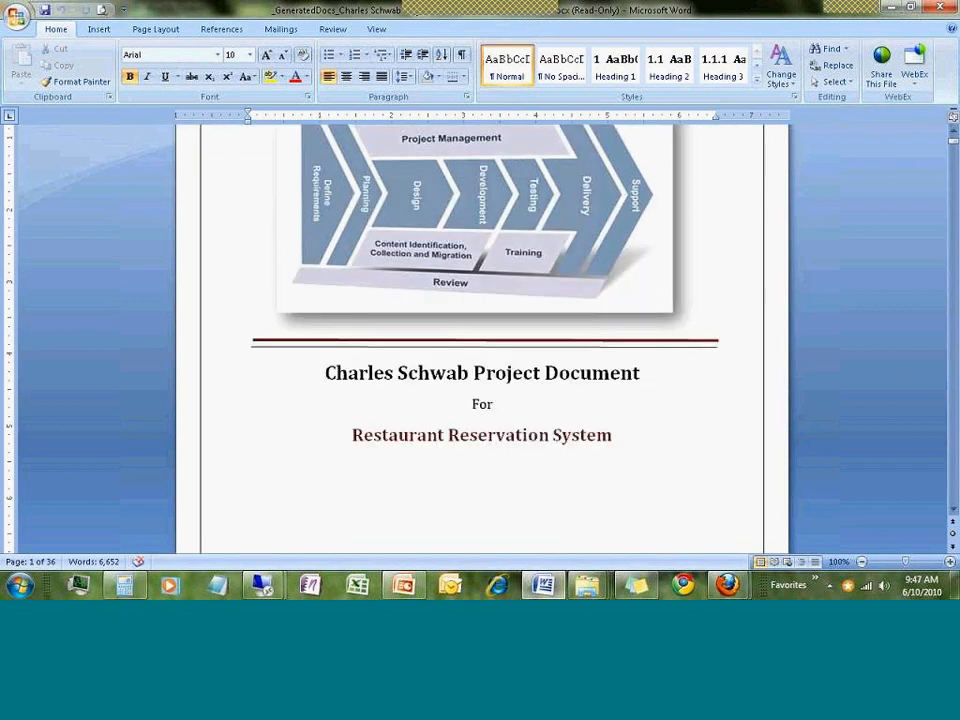
scroll(491, 422, up, 4)
scroll(491, 422, up, 2)
scroll(491, 422, down, 3)
scroll(491, 418, up, 3)
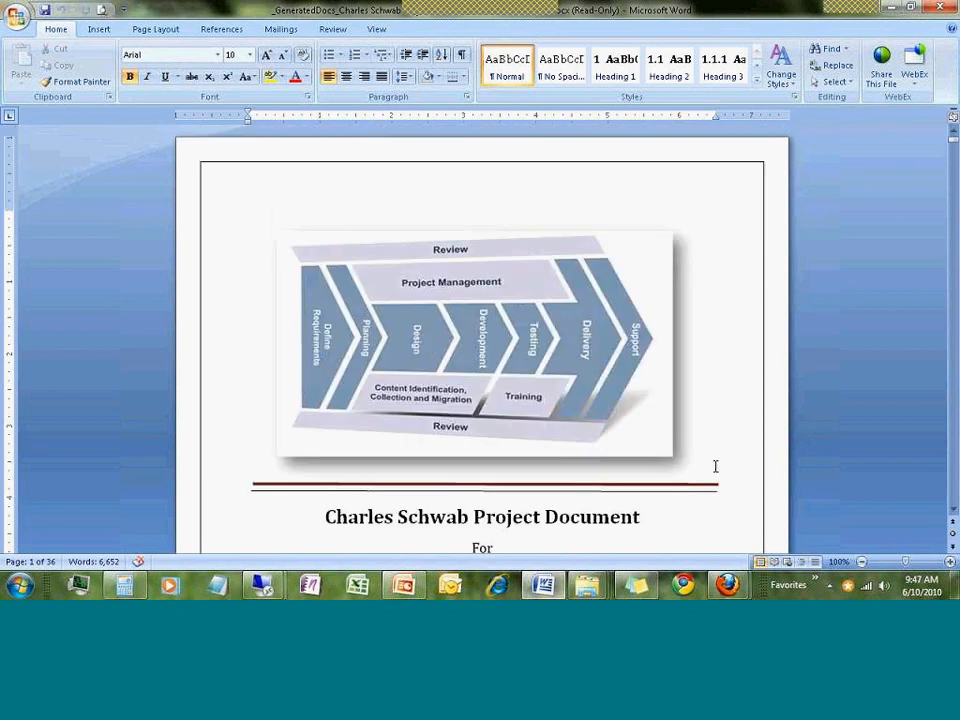
scroll(715, 466, down, 2)
scroll(715, 466, down, 2)
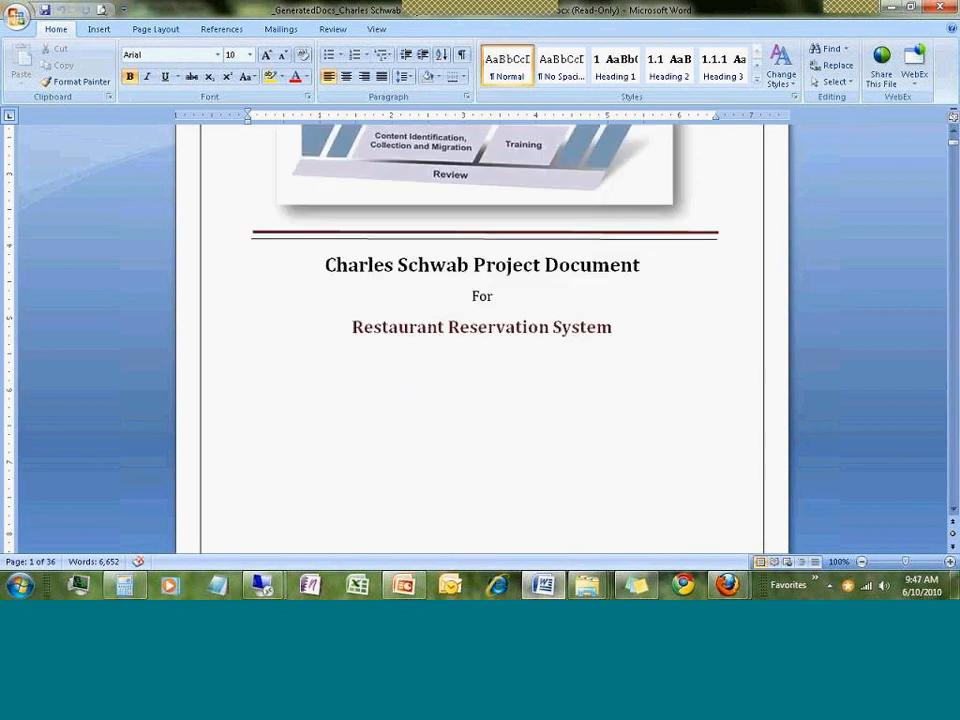
scroll(524, 395, down, 2)
scroll(524, 395, down, 10)
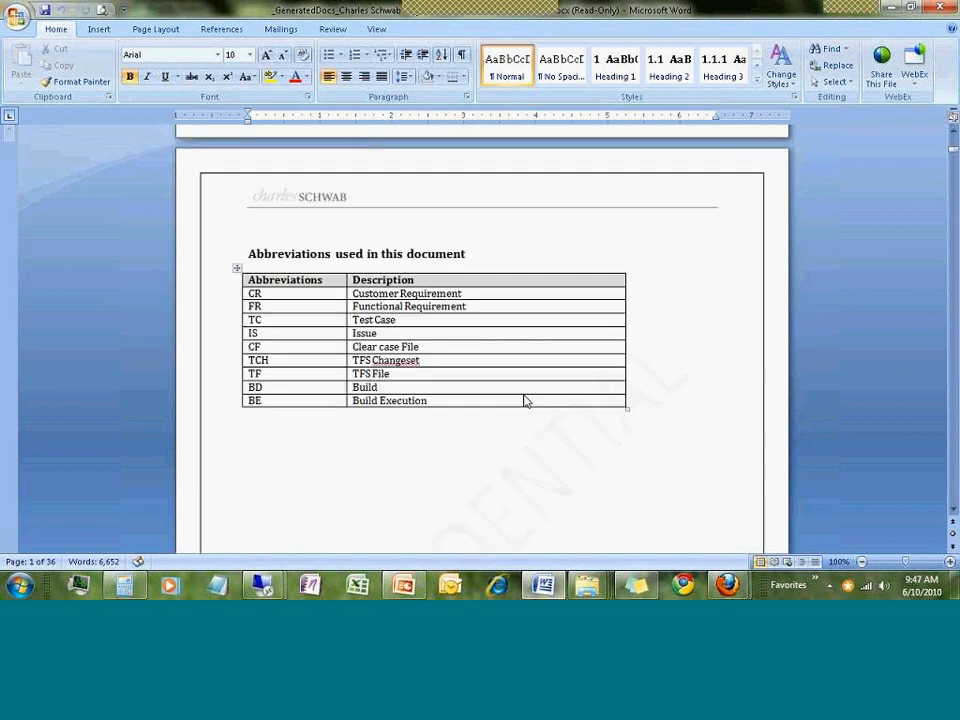
scroll(524, 397, down, 5)
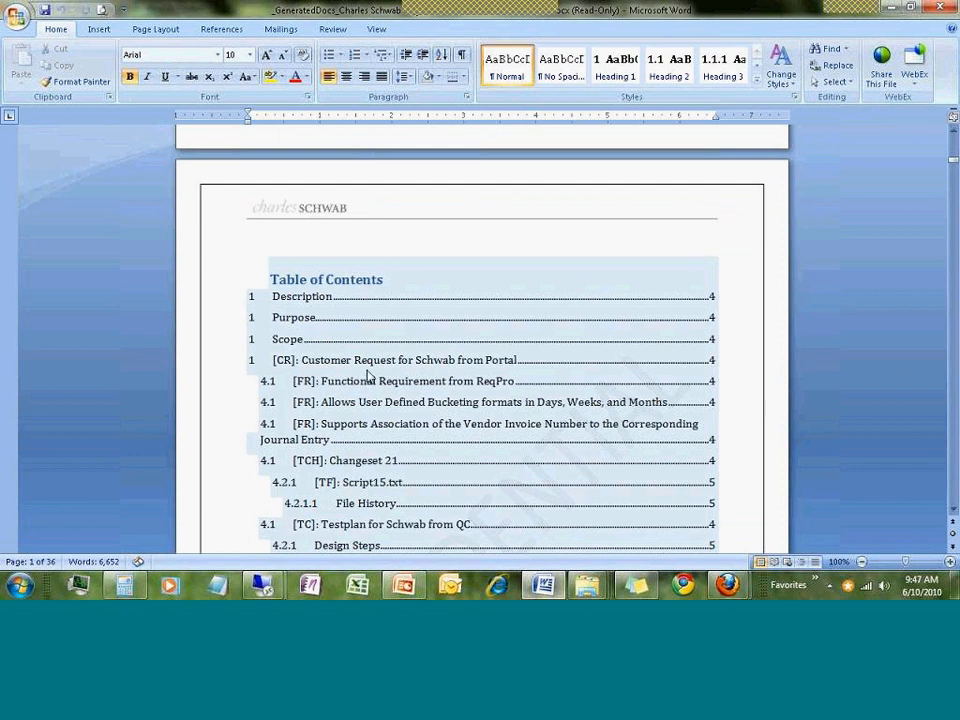
Update the entire table of contents and scroll through it to section 5, Sky test 060110
click(368, 376)
right_click(368, 378)
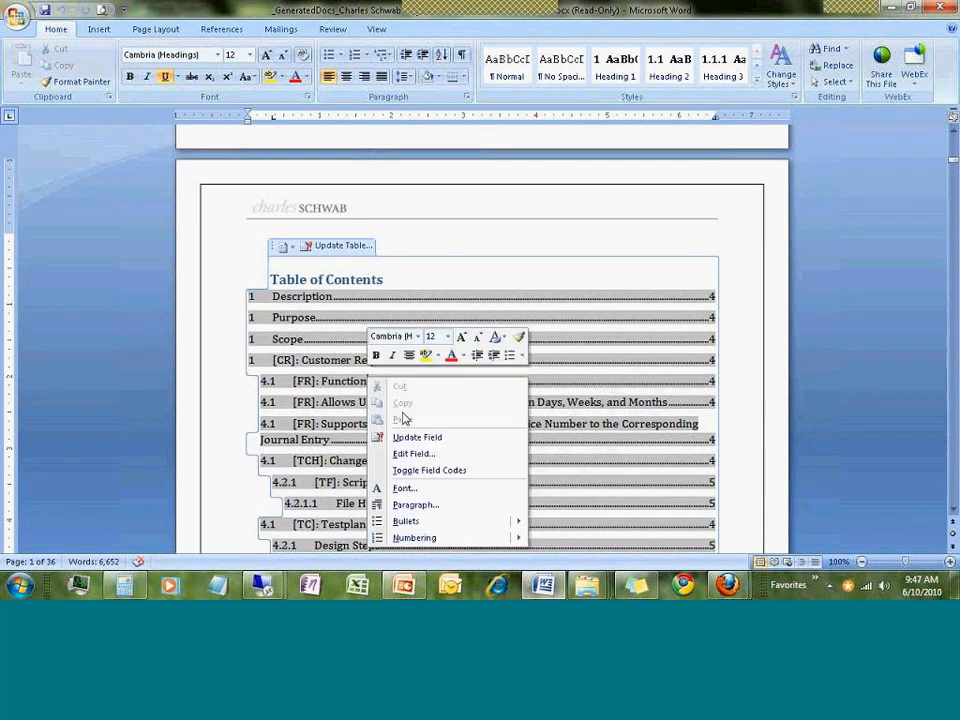
click(421, 440)
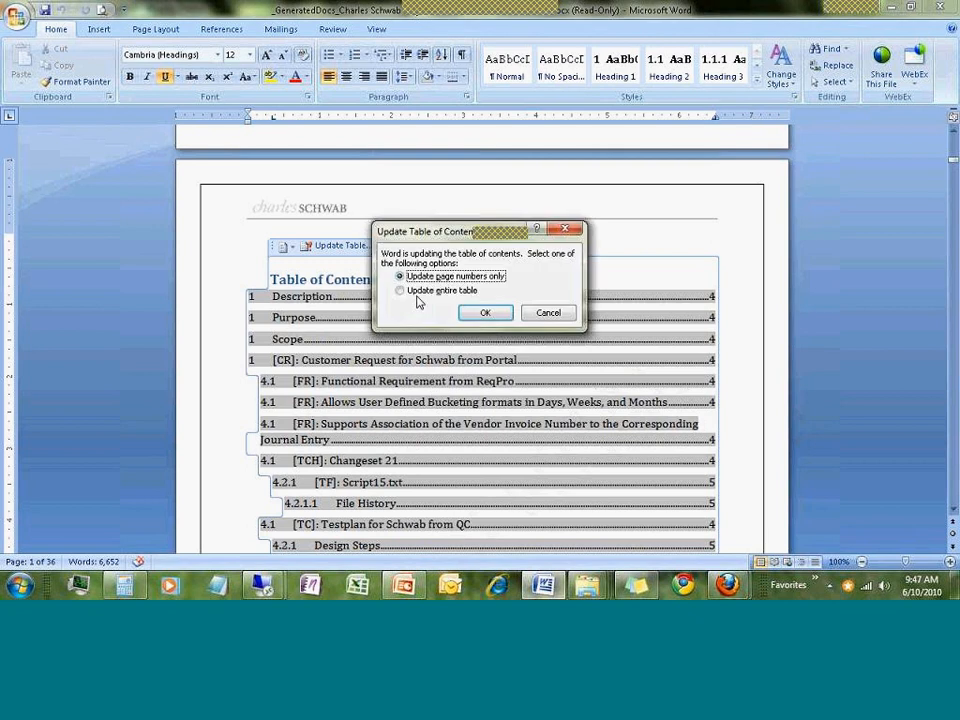
click(400, 290)
click(484, 313)
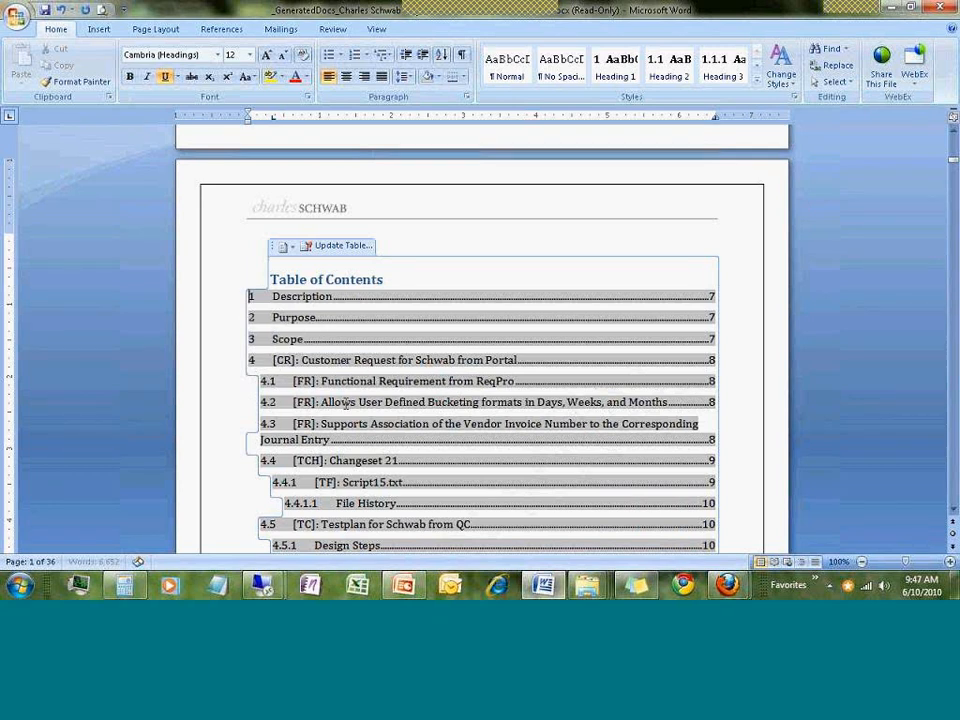
scroll(346, 321, down, 2)
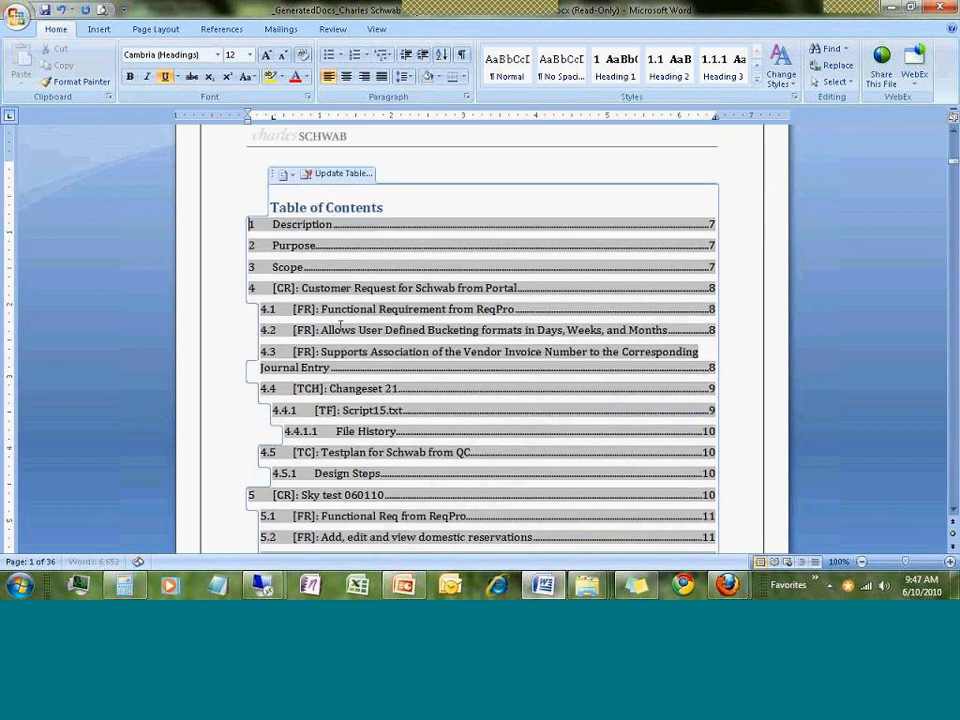
scroll(370, 355, down, 1)
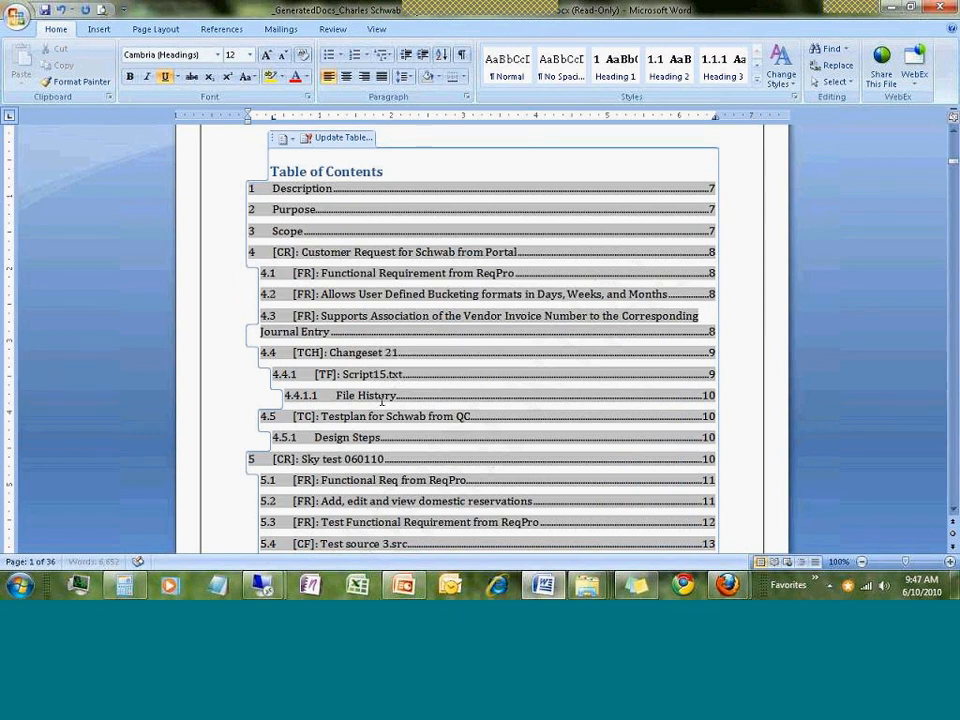
scroll(403, 385, down, 1)
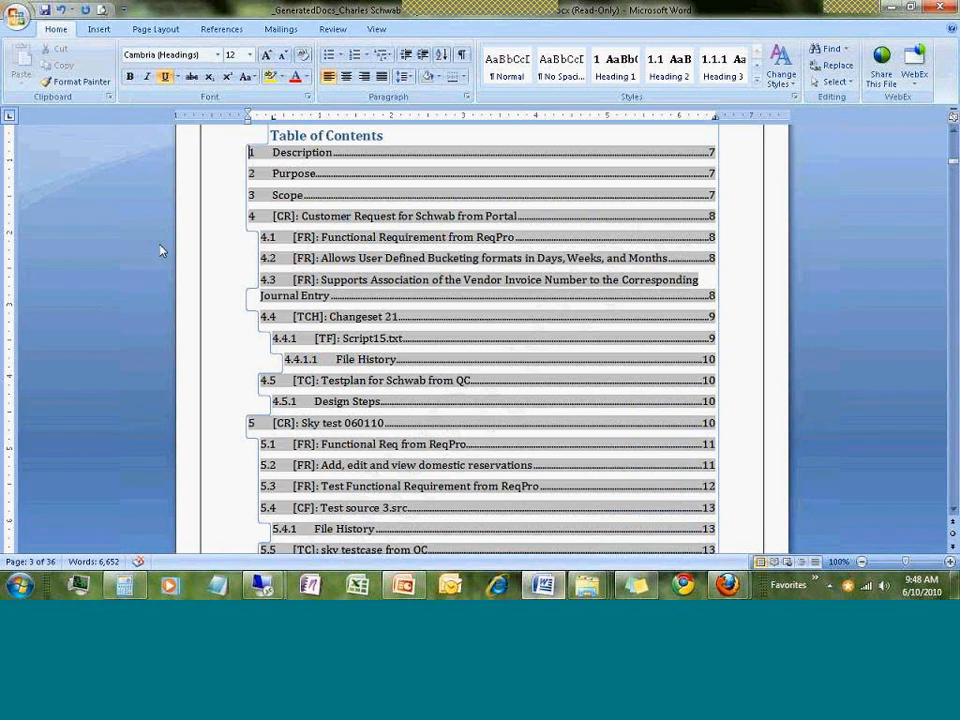
Scroll from the Customer Request for Schwab from Portal section to section 4.4, TFS Changeset 21
ctrl+click(706, 226)
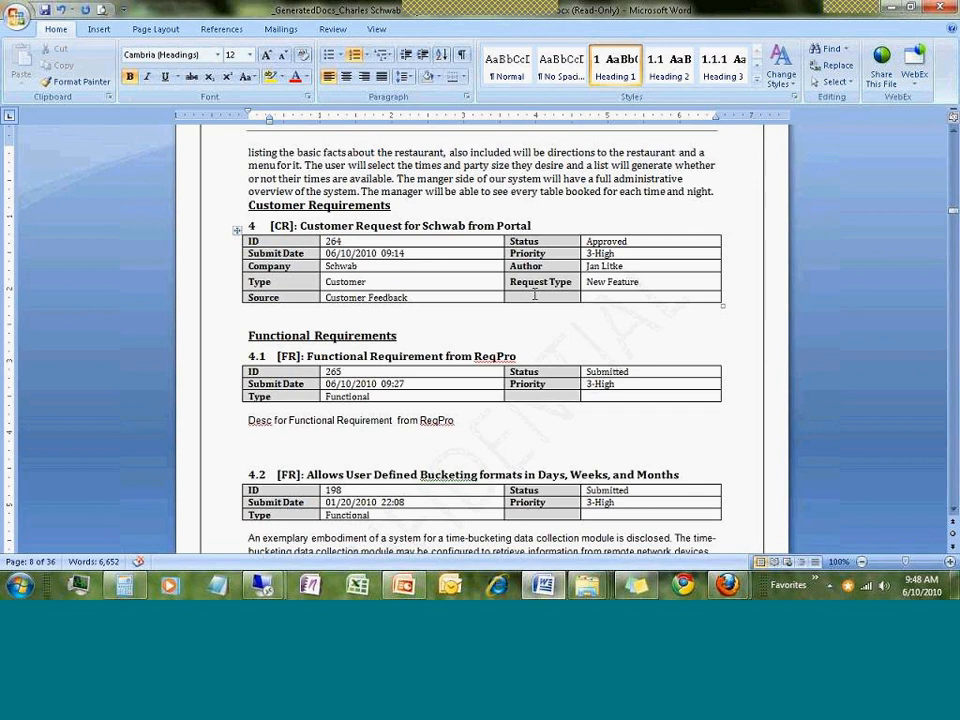
click(631, 255)
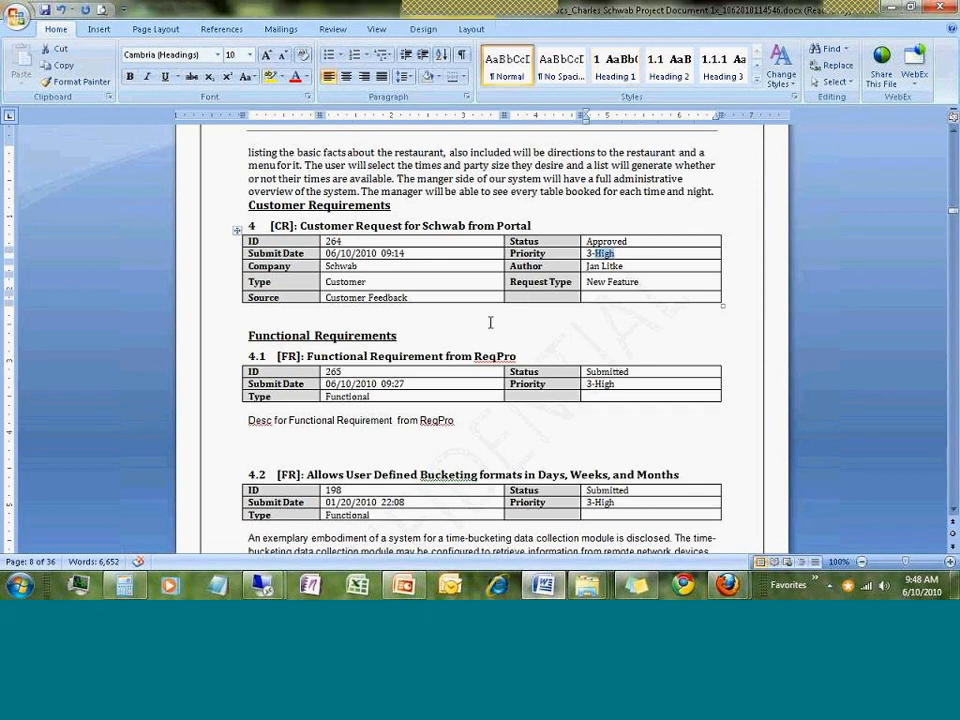
scroll(299, 325, down, 1)
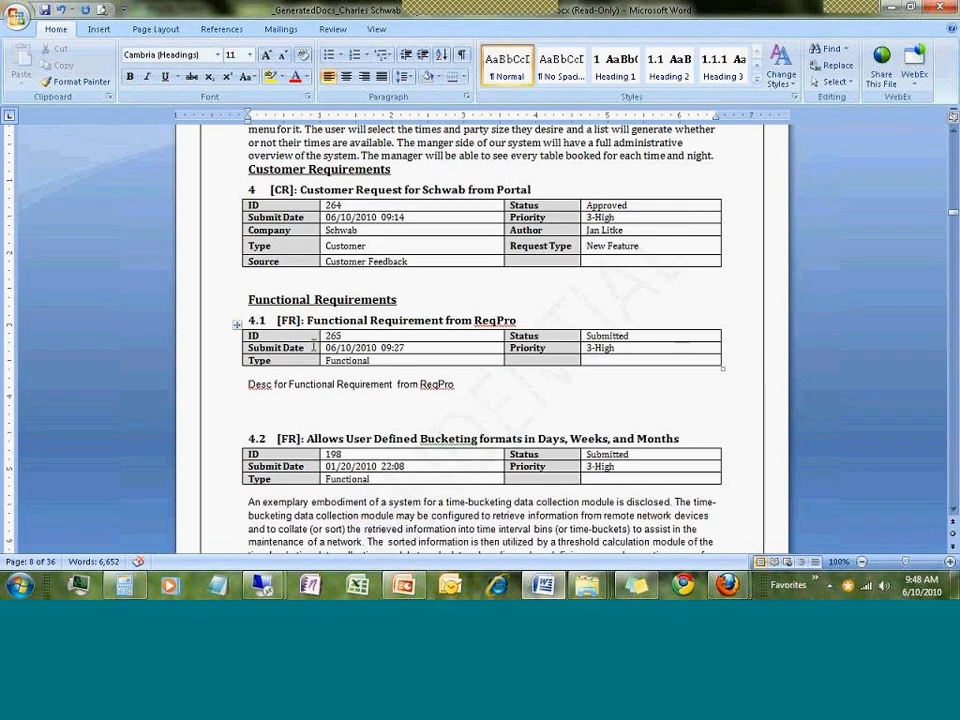
scroll(299, 325, down, 1)
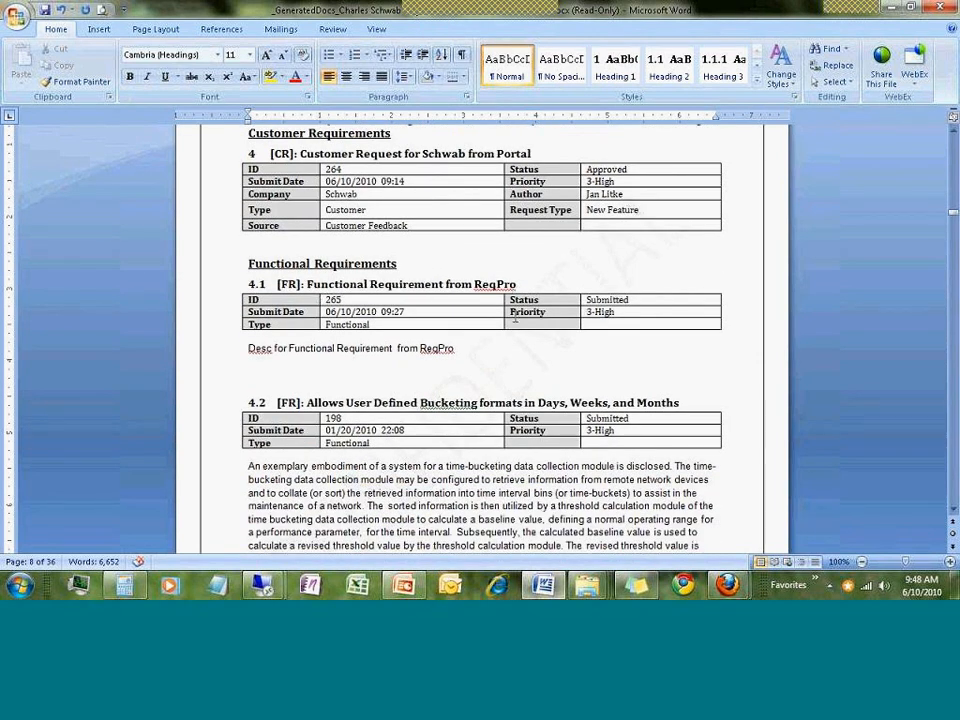
scroll(515, 318, down, 1)
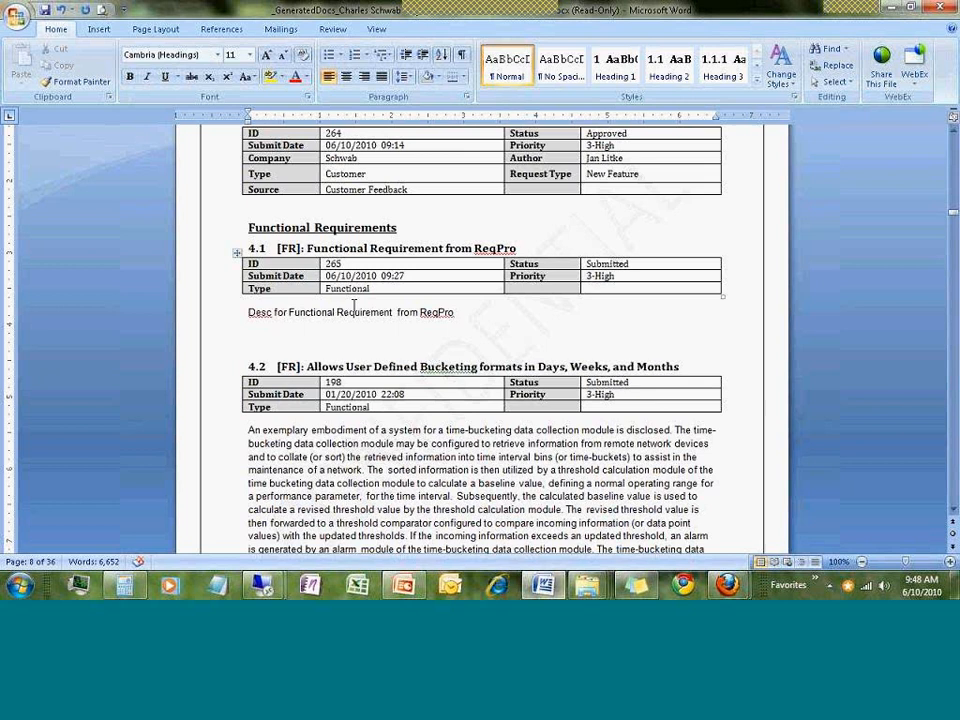
scroll(358, 312, down, 2)
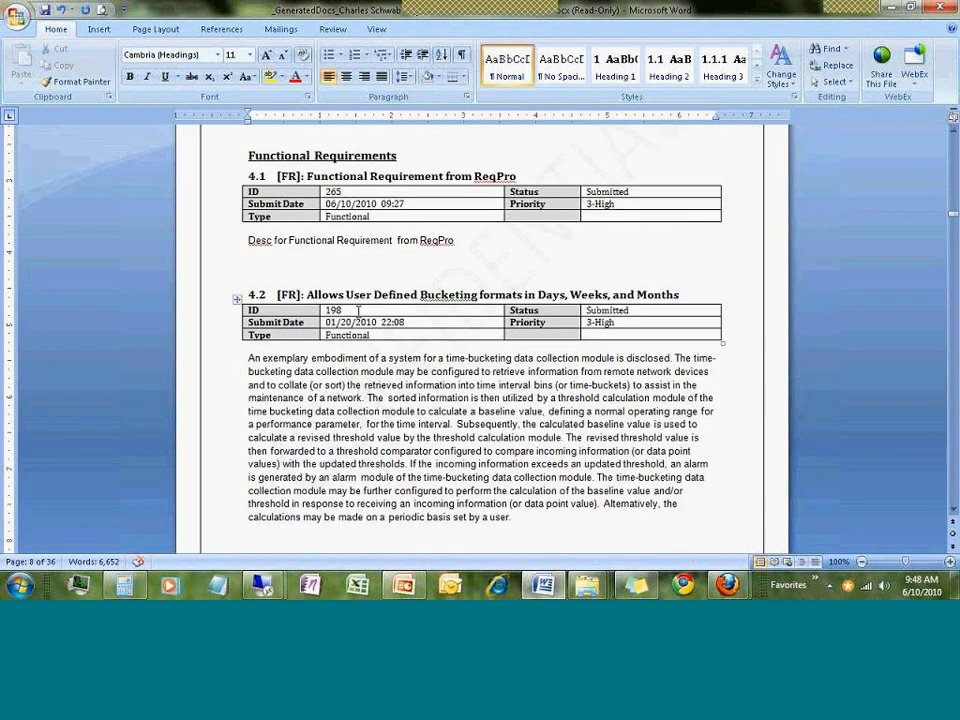
click(366, 439)
scroll(348, 374, down, 6)
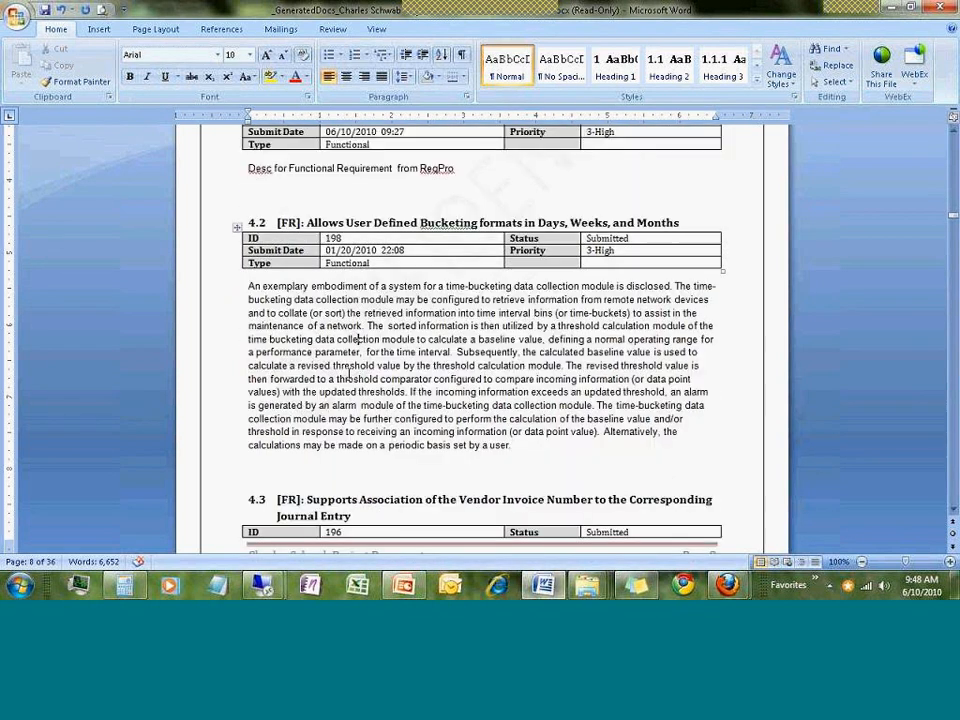
scroll(348, 374, down, 20)
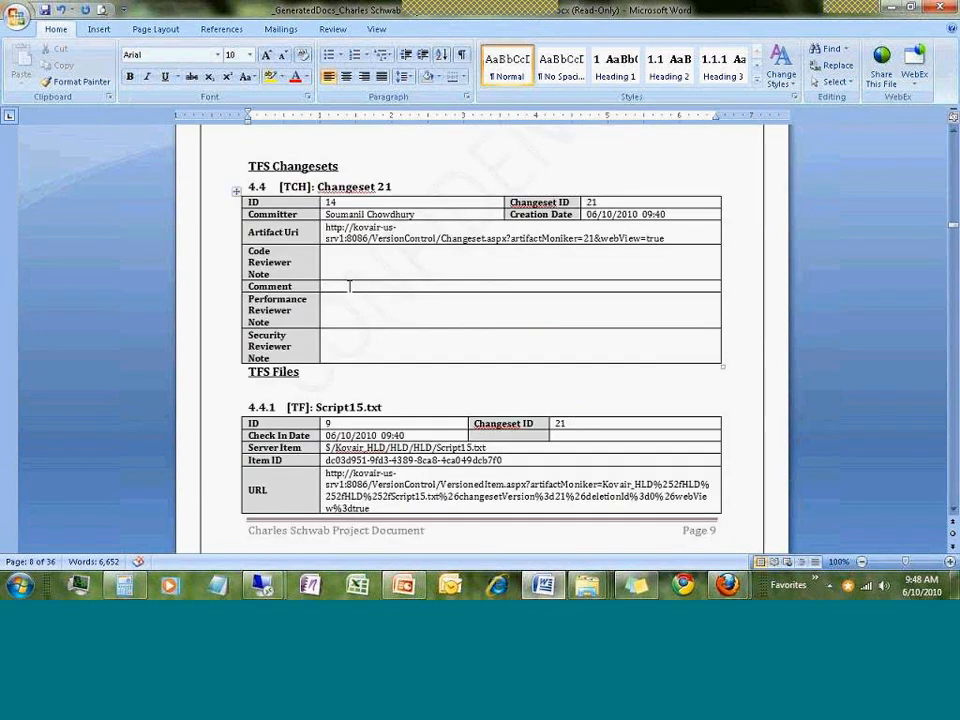
Scroll through the Word report's File History, Test Cases and Issues sections
scroll(379, 336, down, 2)
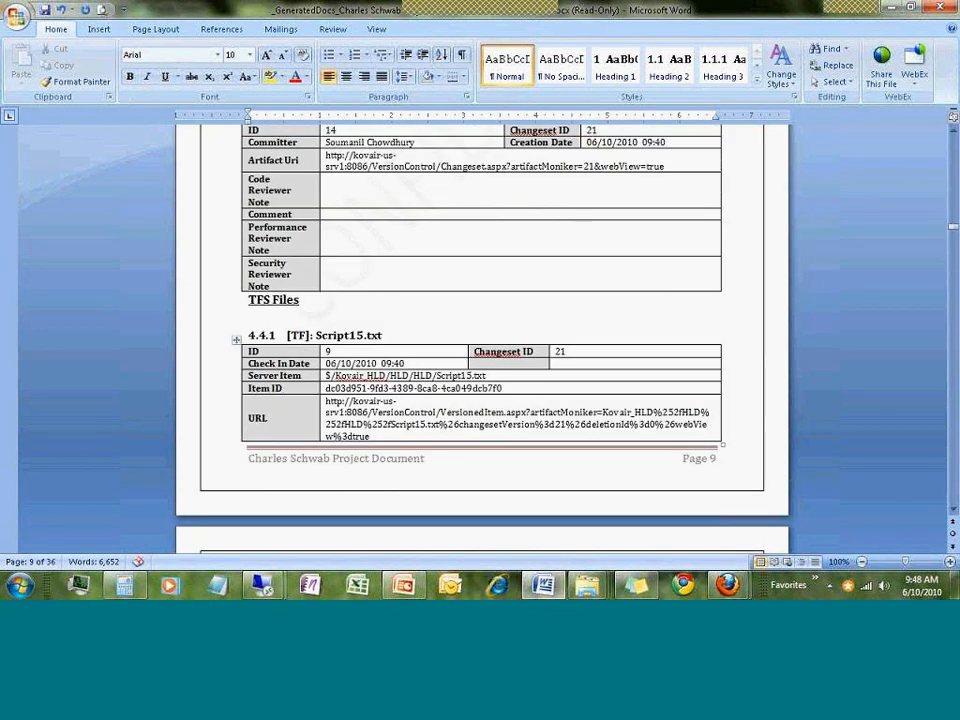
scroll(412, 388, down, 2)
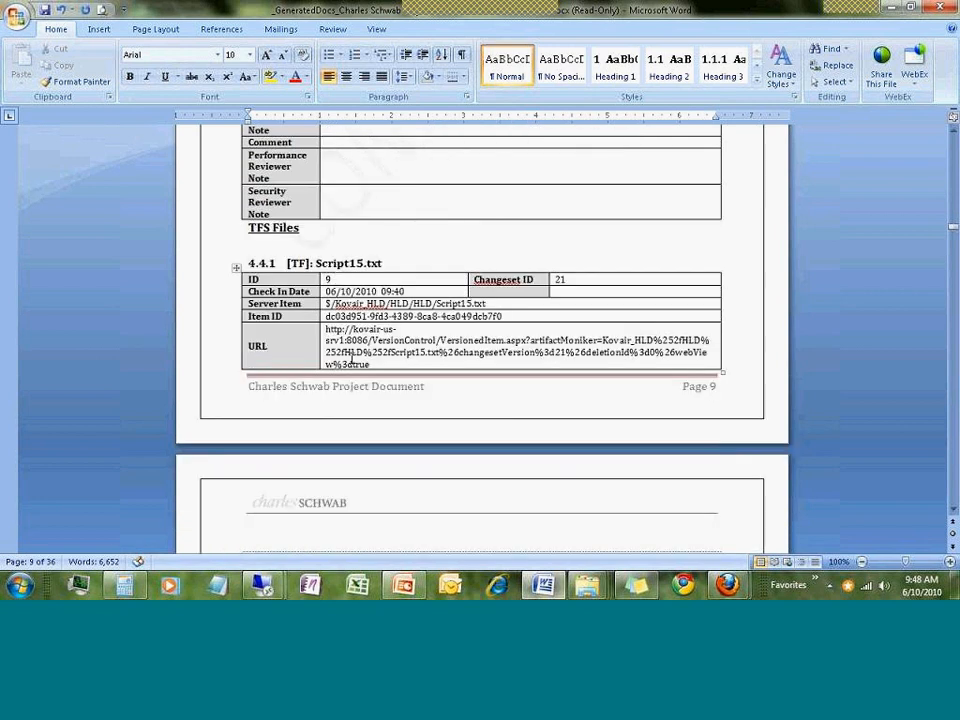
scroll(352, 360, down, 6)
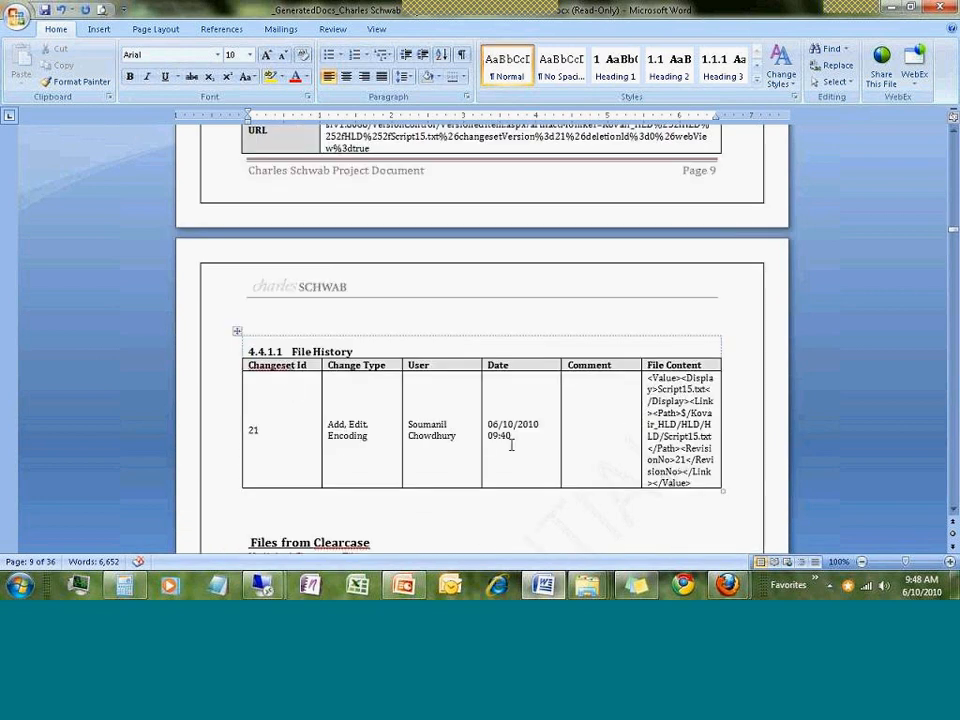
scroll(450, 450, down, 1)
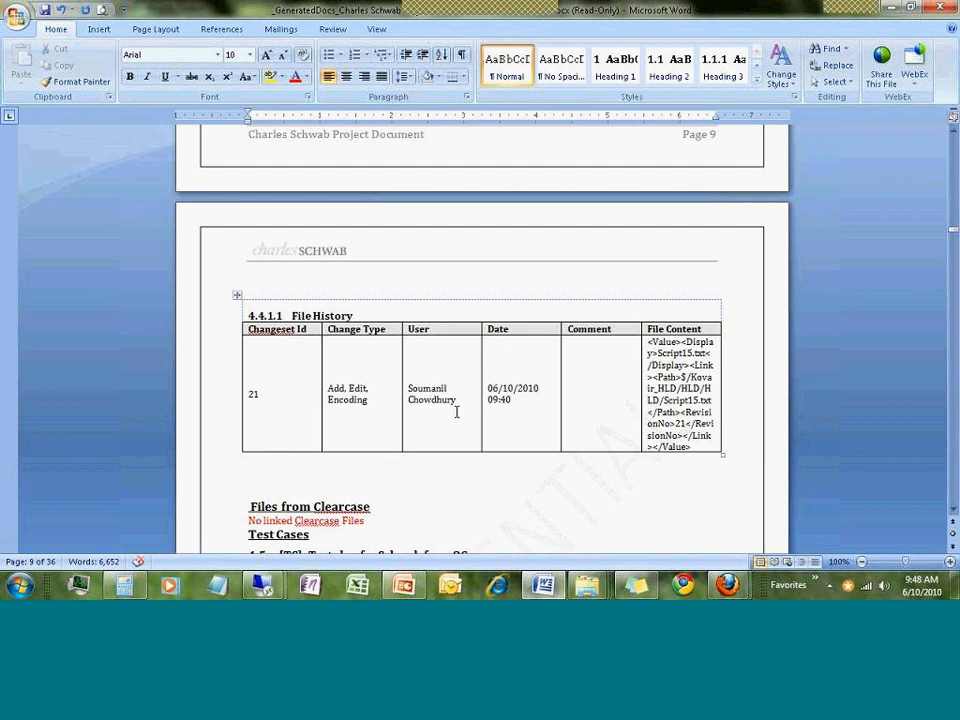
scroll(456, 411, down, 5)
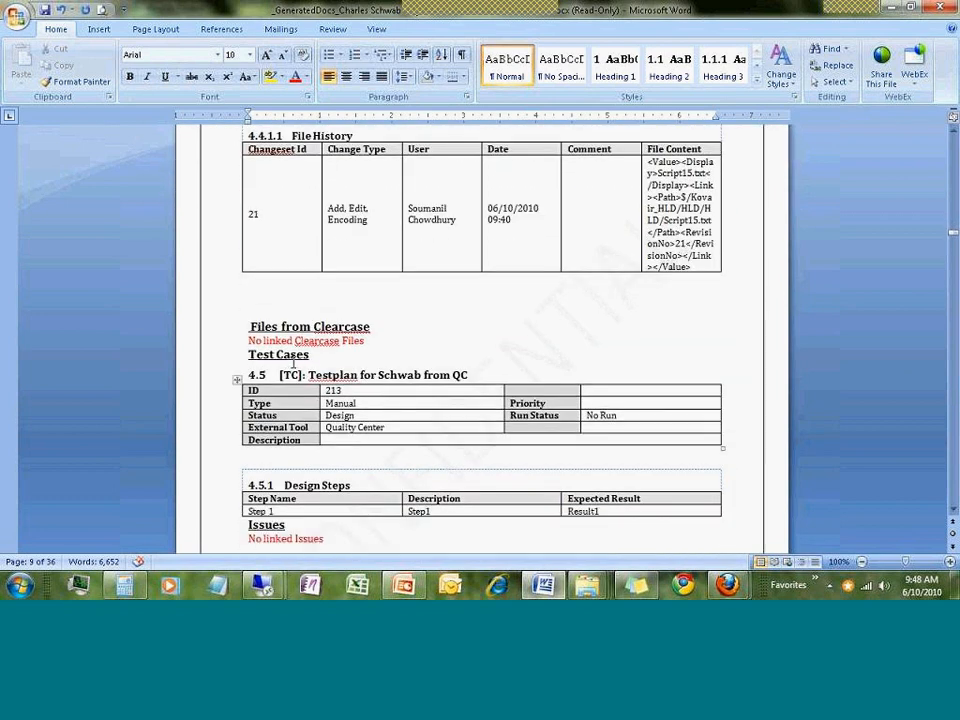
scroll(386, 396, down, 2)
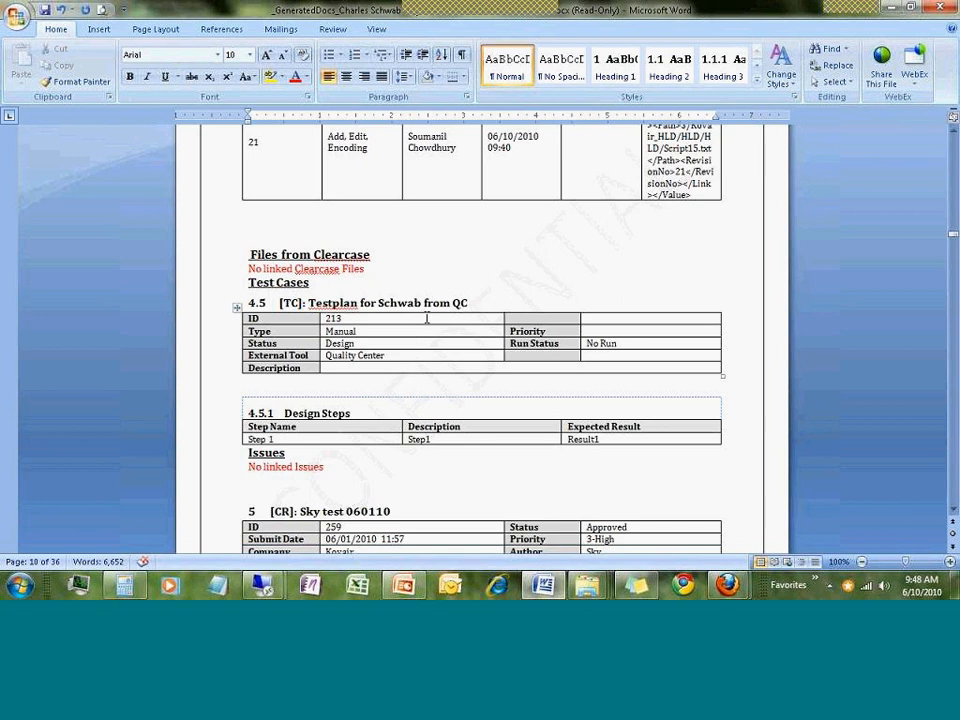
scroll(427, 318, down, 2)
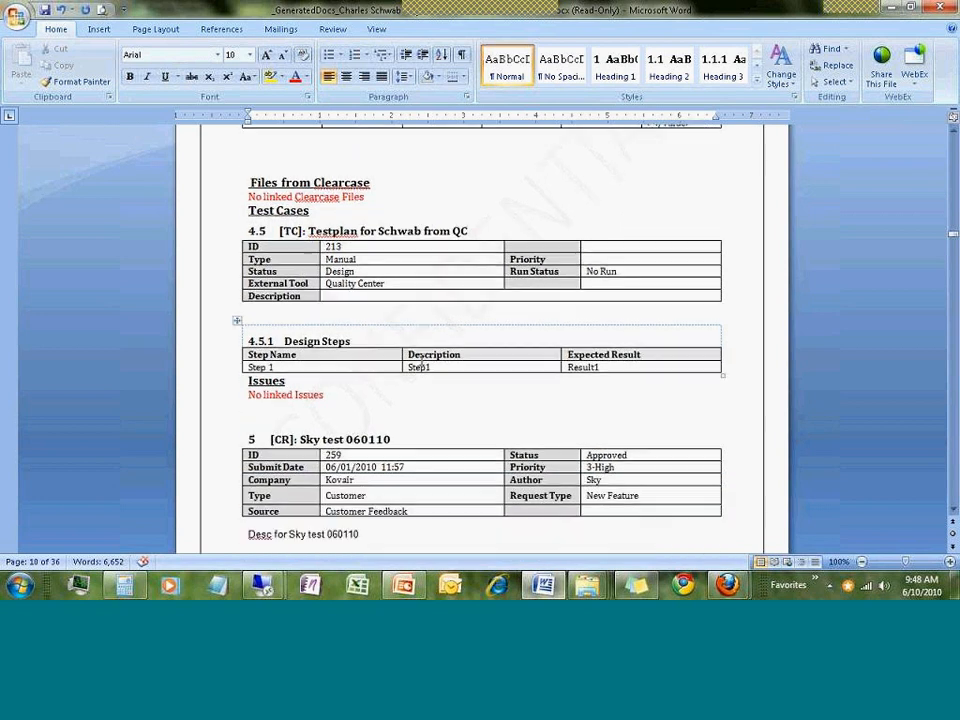
scroll(508, 439, up, 1)
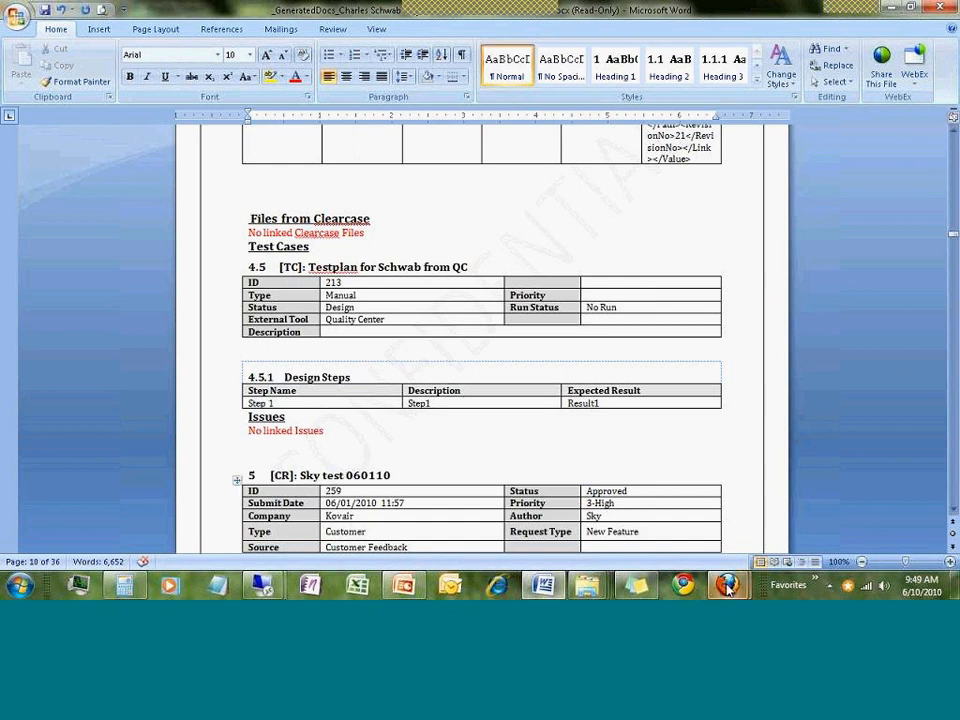
Return to Kovair in Firefox and close the Generate Word Report dialog
mouse_move(727, 584)
click(702, 520)
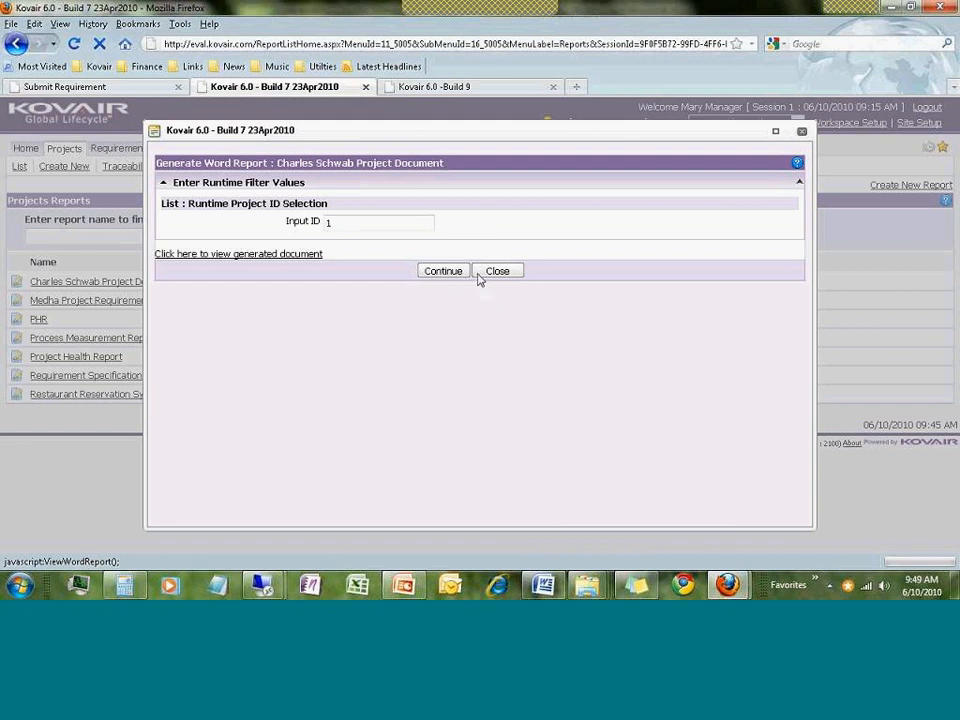
click(479, 273)
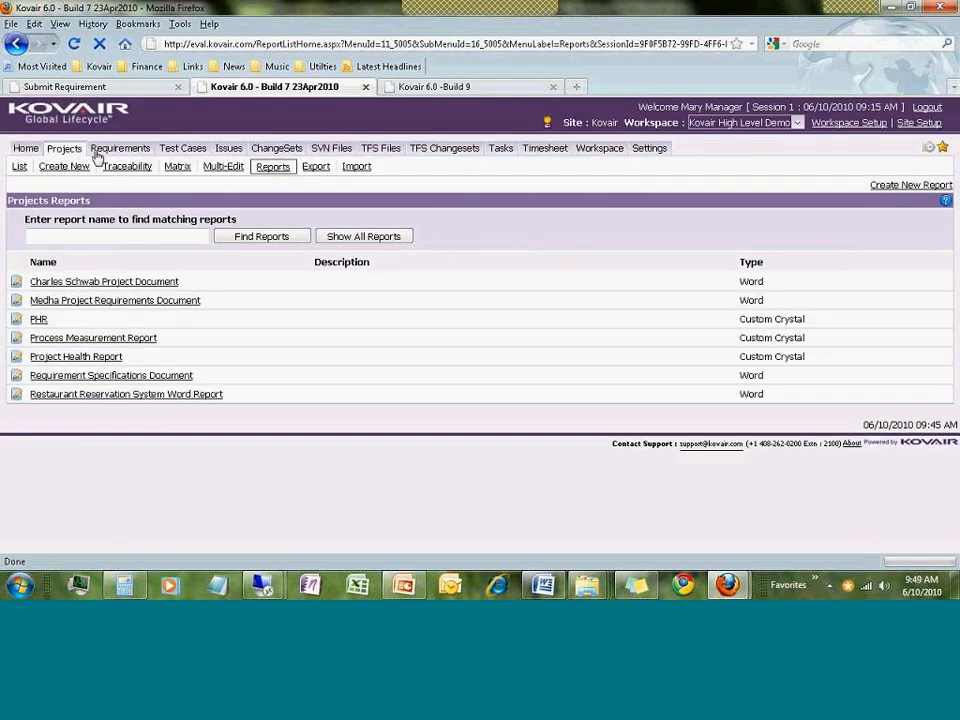
Open the ALM Analyst / Dev / Testers Dashboard from Home > Dashboards
click(22, 149)
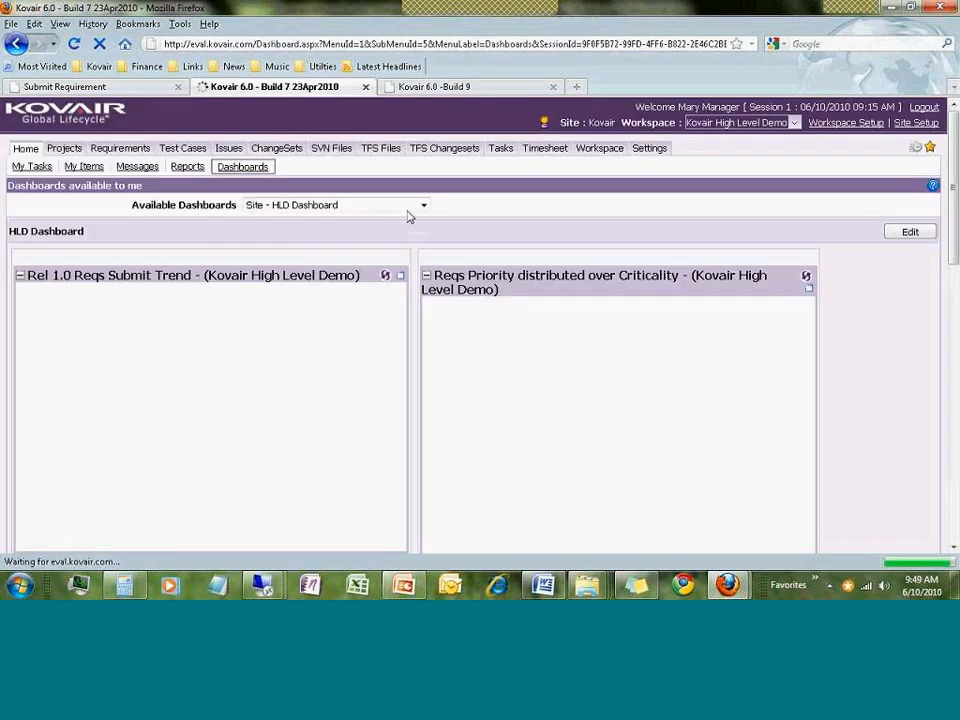
click(424, 209)
click(582, 241)
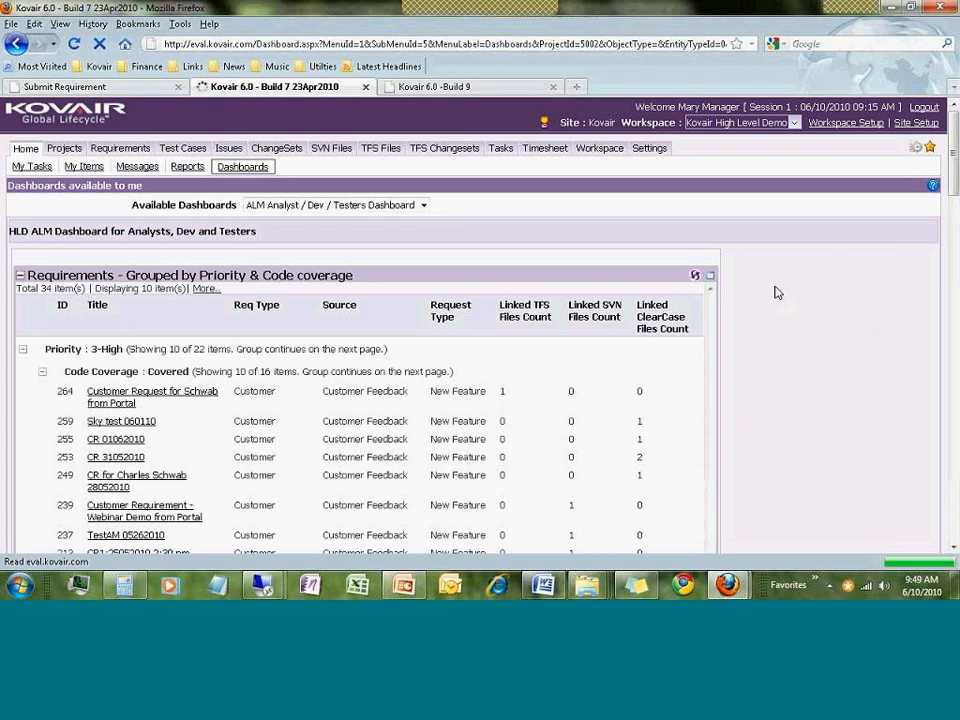
Scroll down the dashboard's requirement grids and charts to the Run Status pie
scroll(785, 304, down, 2)
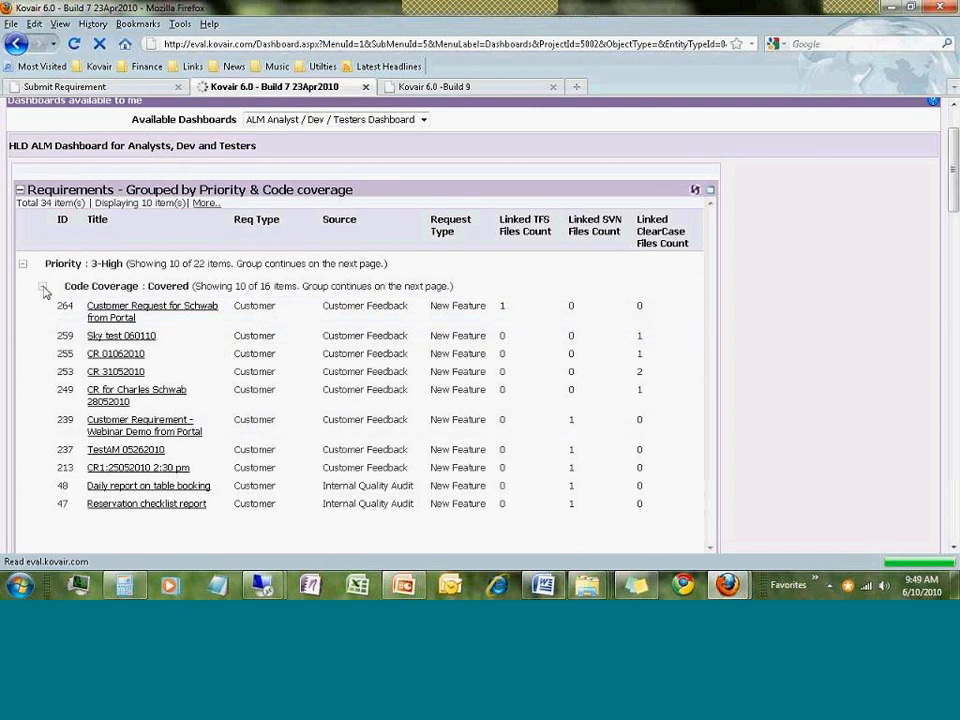
scroll(210, 381, down, 2)
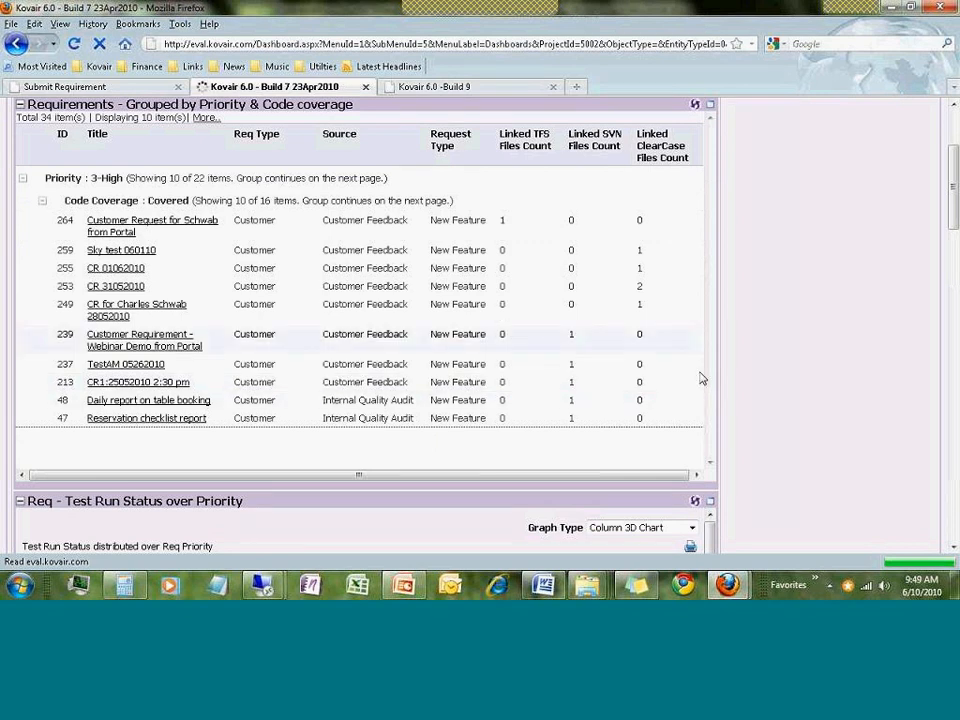
scroll(705, 394, down, 5)
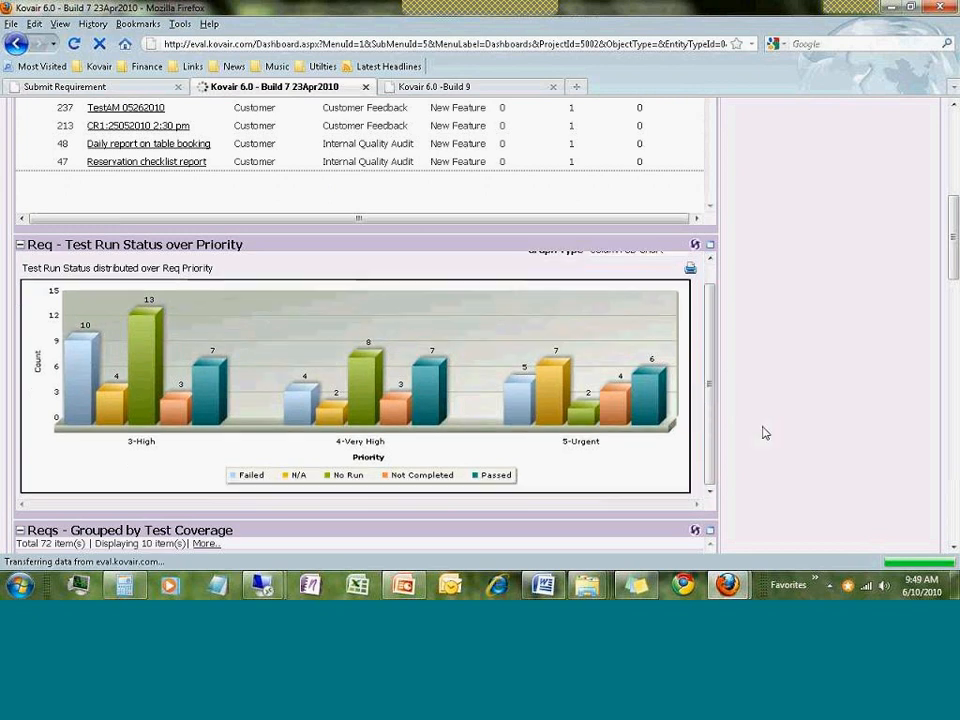
scroll(680, 428, down, 2)
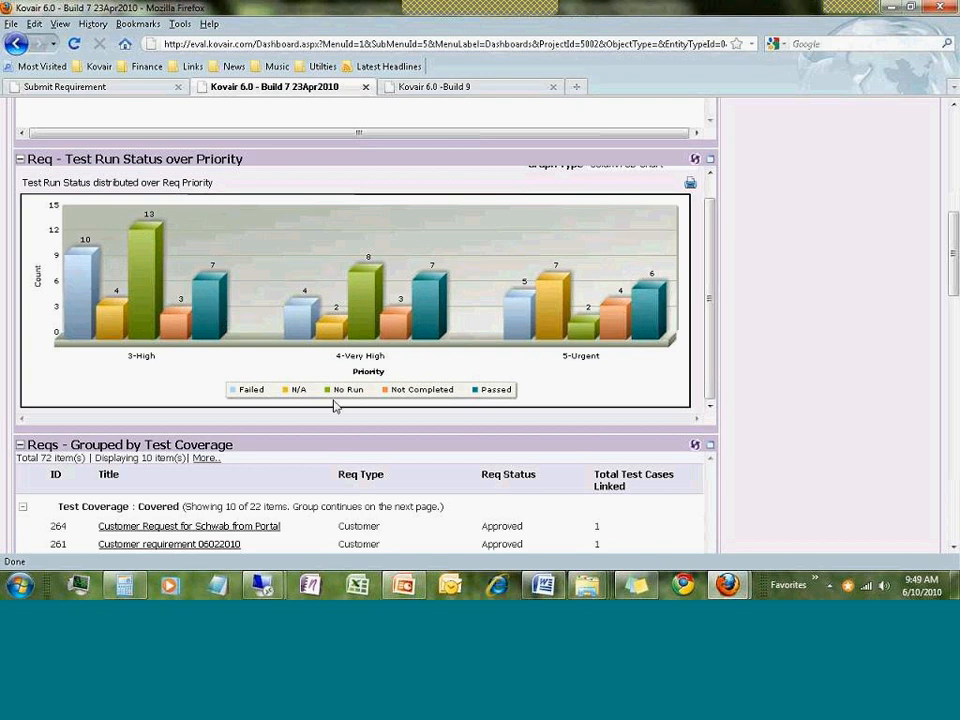
scroll(335, 405, down, 5)
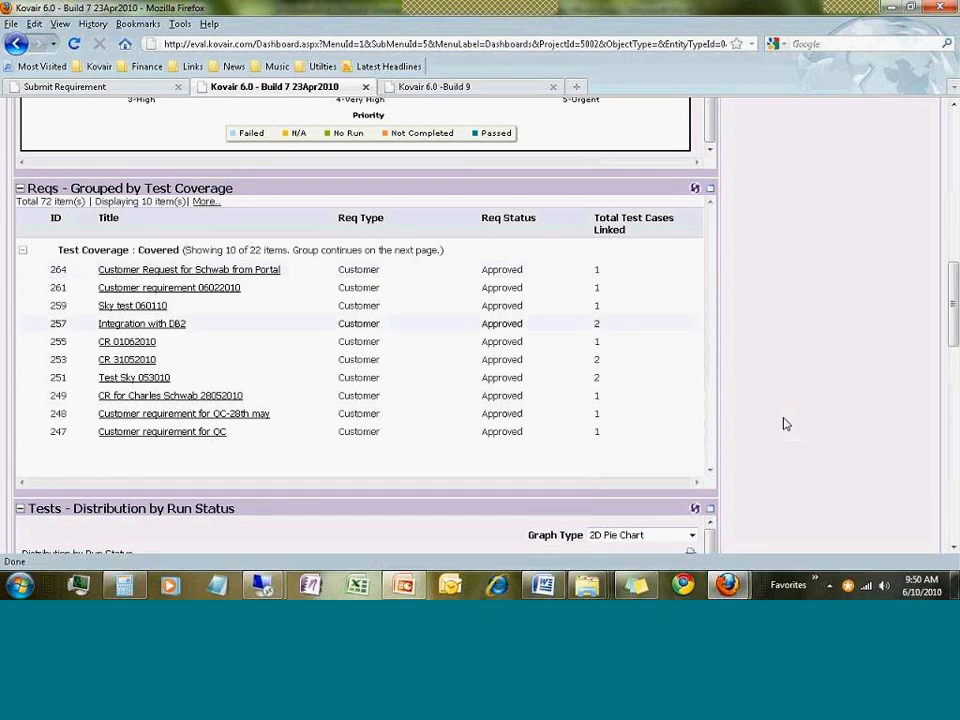
scroll(785, 424, down, 6)
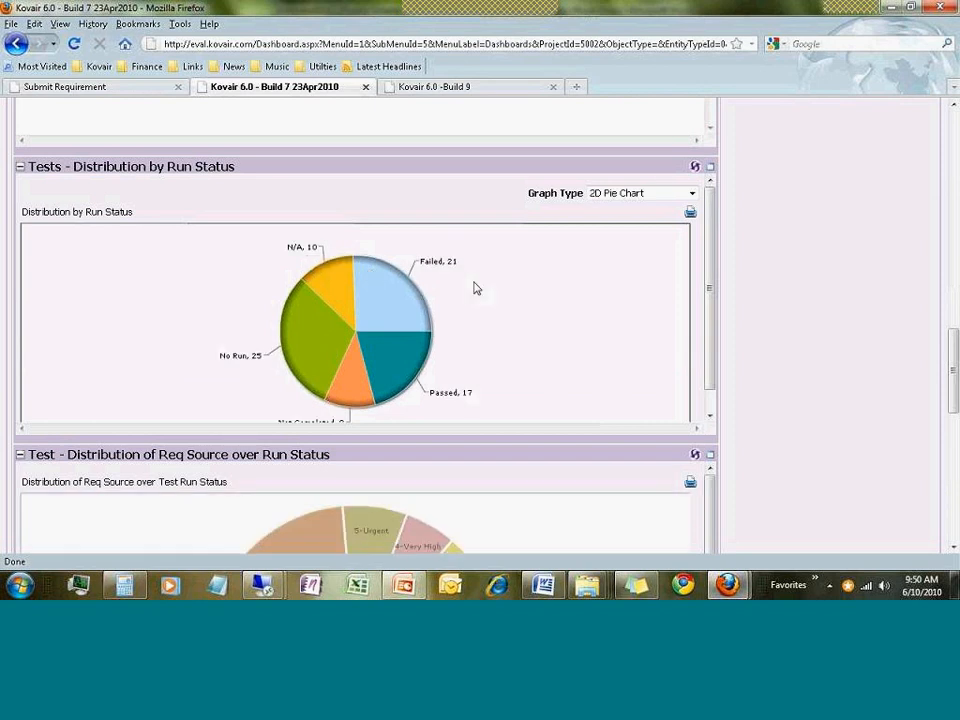
mouse_move(319, 356)
List the 25 No Run tests sorted by ID, close the list, and scroll back to the dashboard top
click(319, 356)
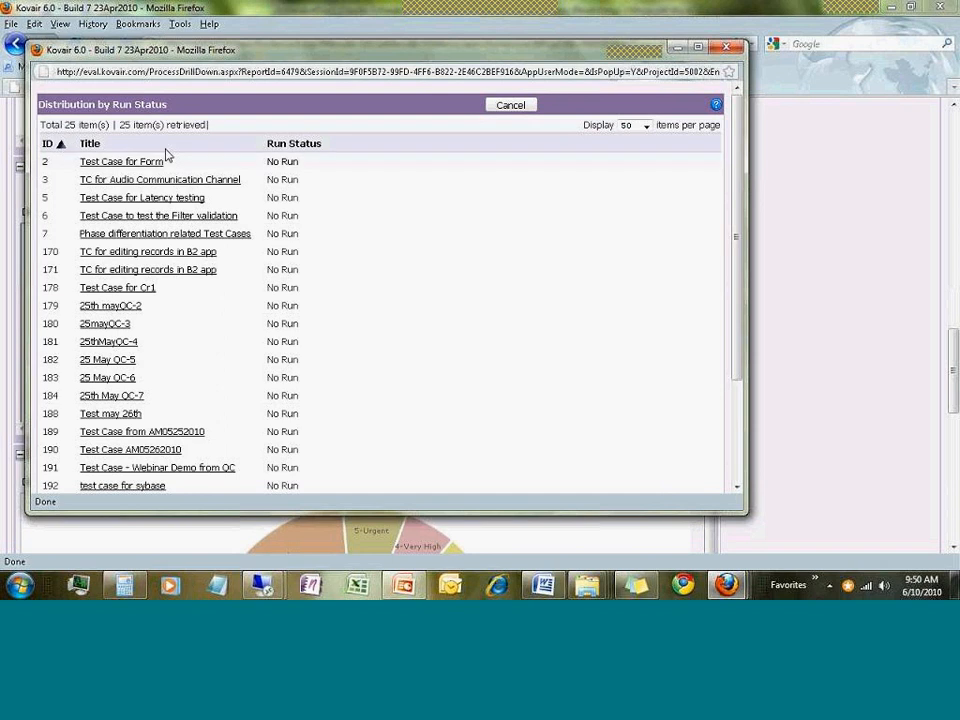
click(48, 143)
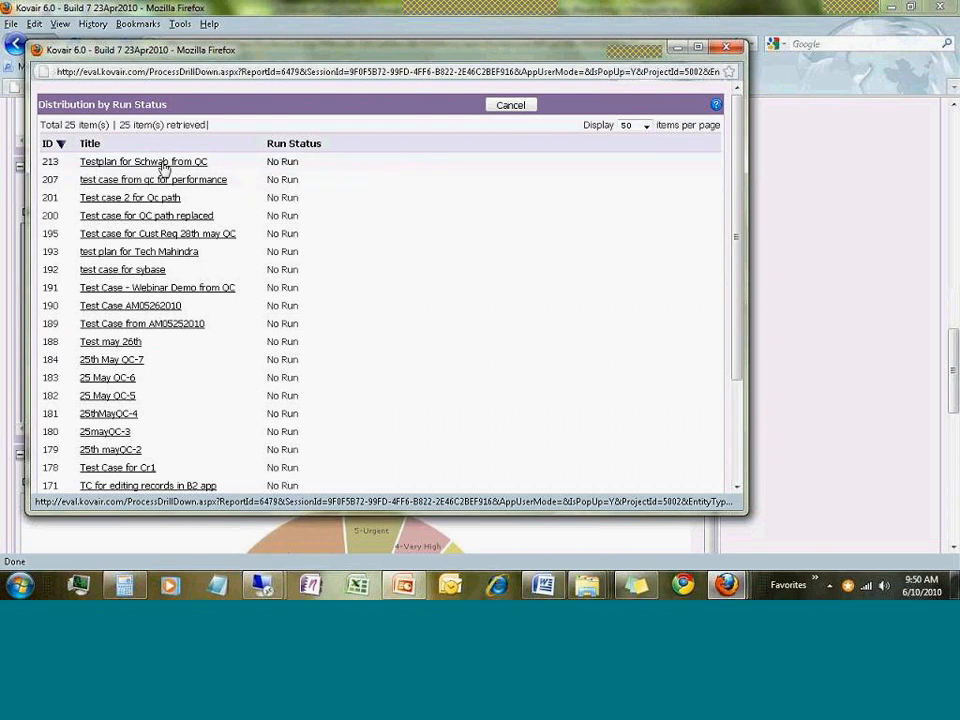
click(510, 104)
scroll(785, 415, up, 15)
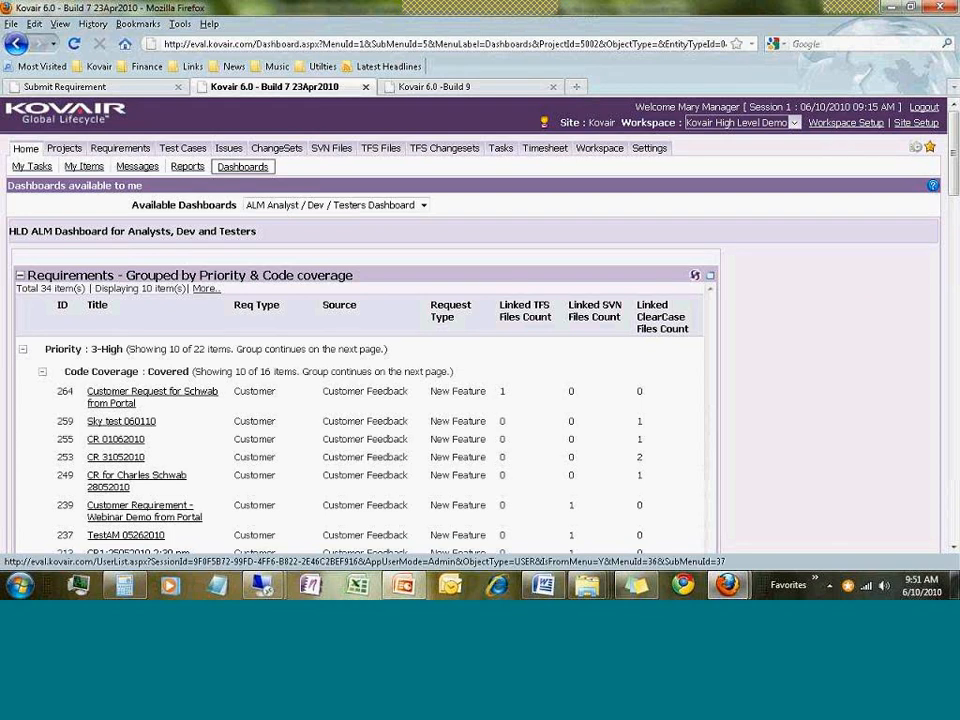
Go to Workspace Setup and switch to the Omnibus section from the full tab list
click(836, 125)
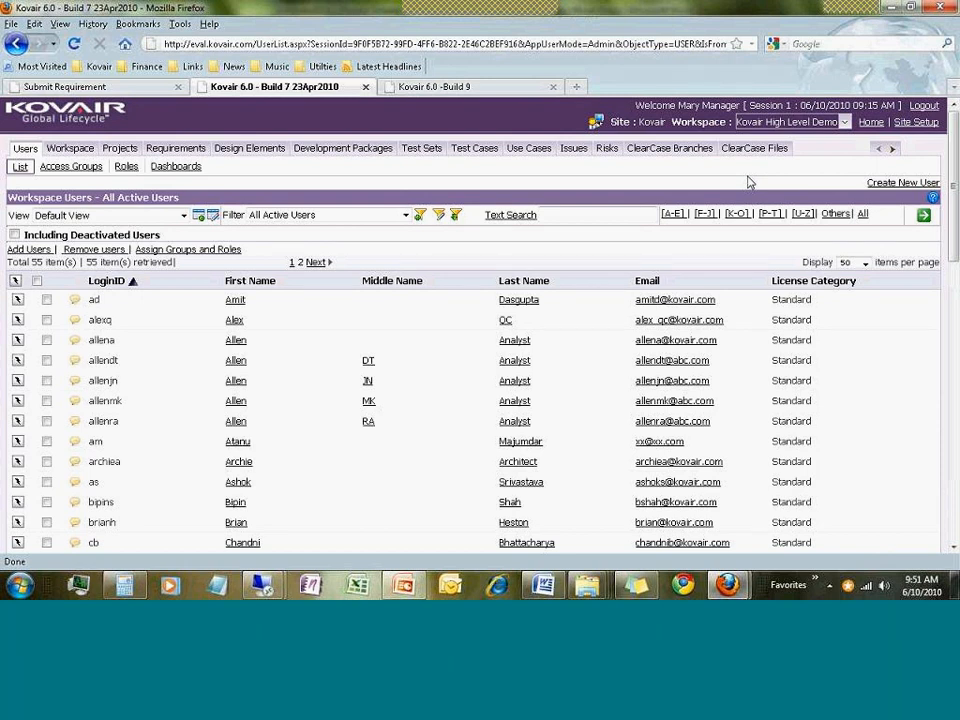
right_click(893, 152)
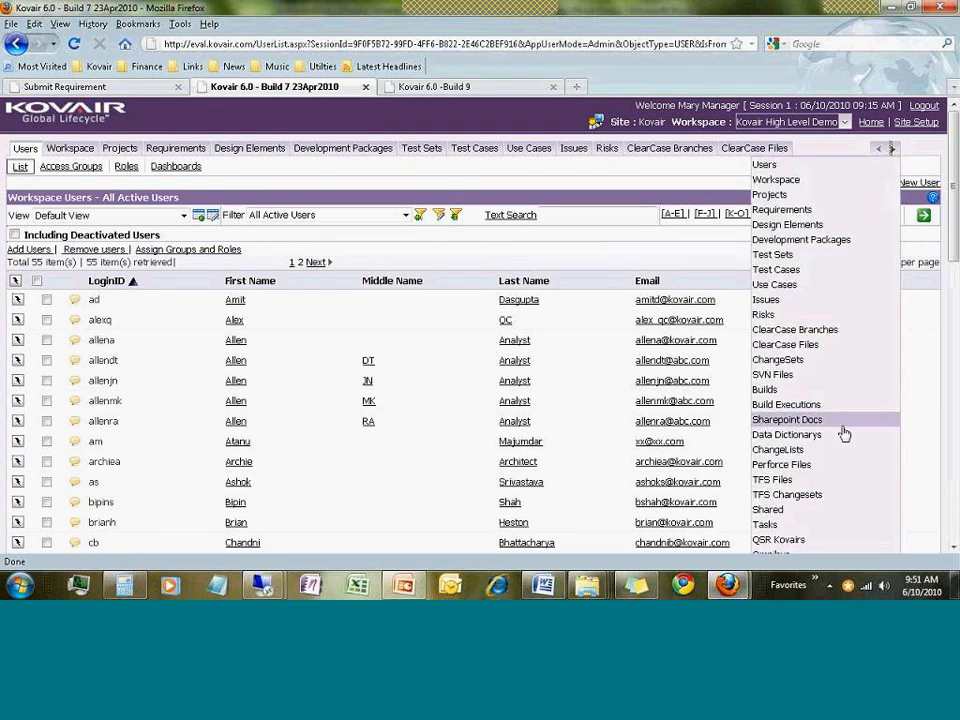
scroll(829, 343, down, 5)
click(791, 299)
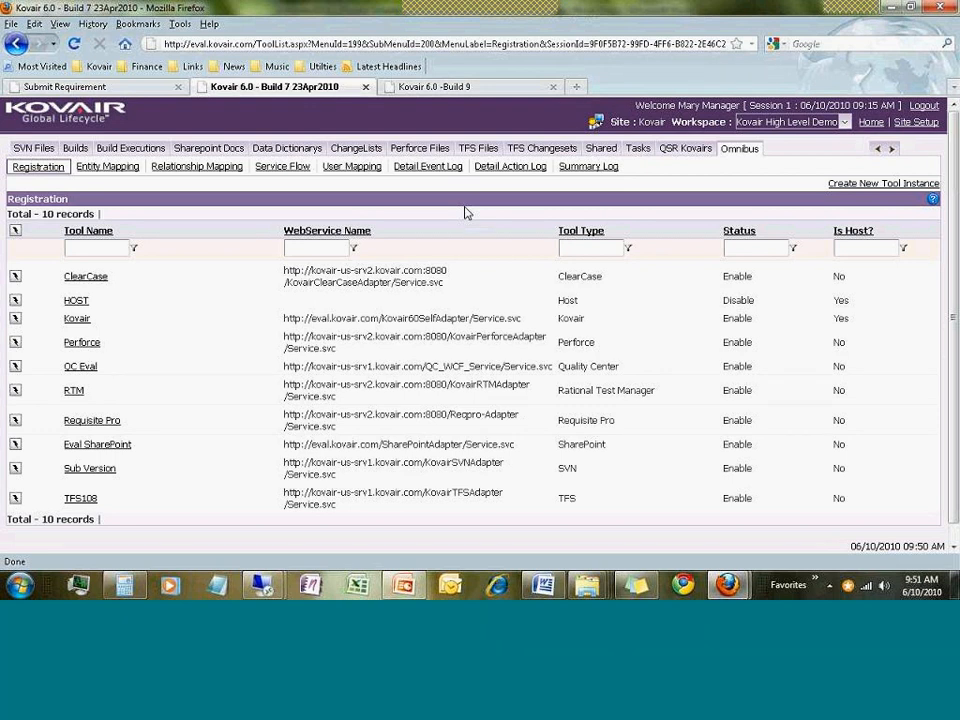
Open the Service Flow sub-tab and scroll through all 49 flow records
click(283, 167)
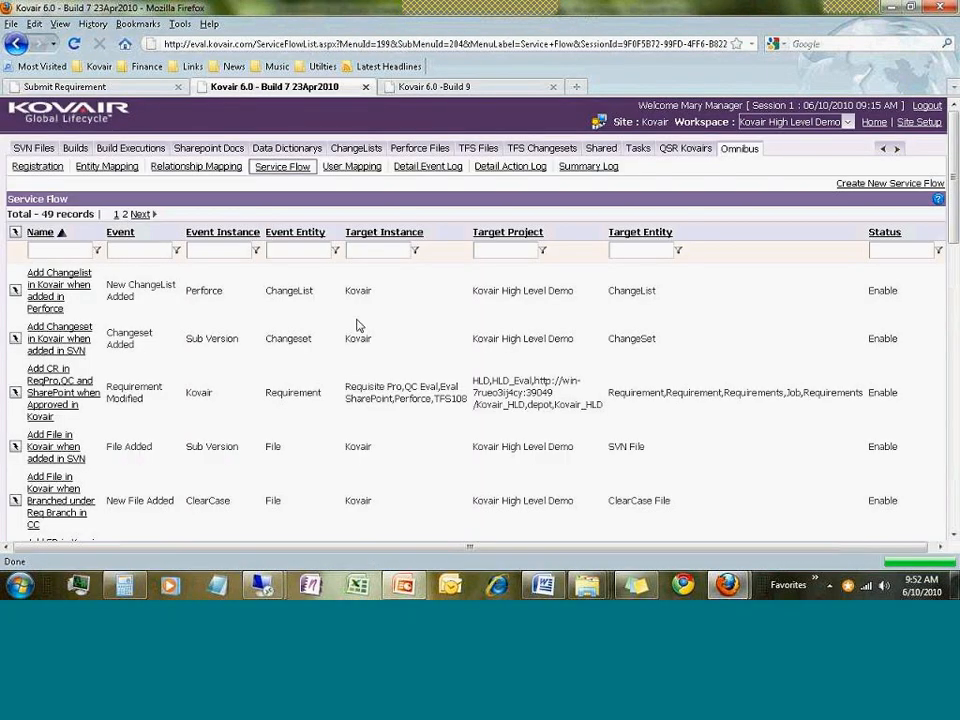
scroll(420, 337, down, 2)
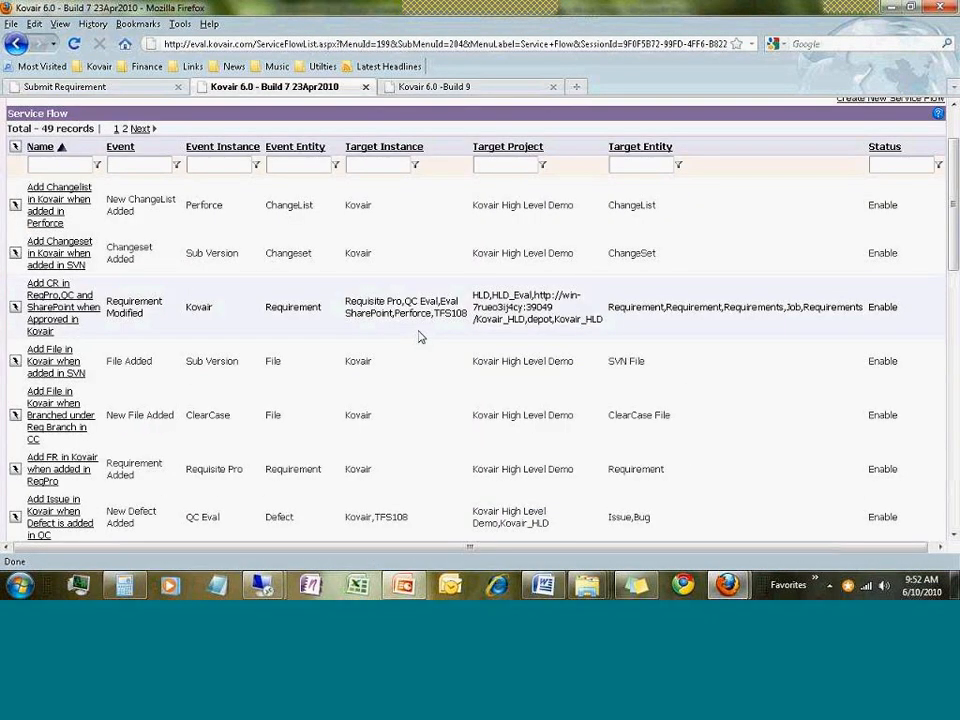
scroll(420, 337, down, 2)
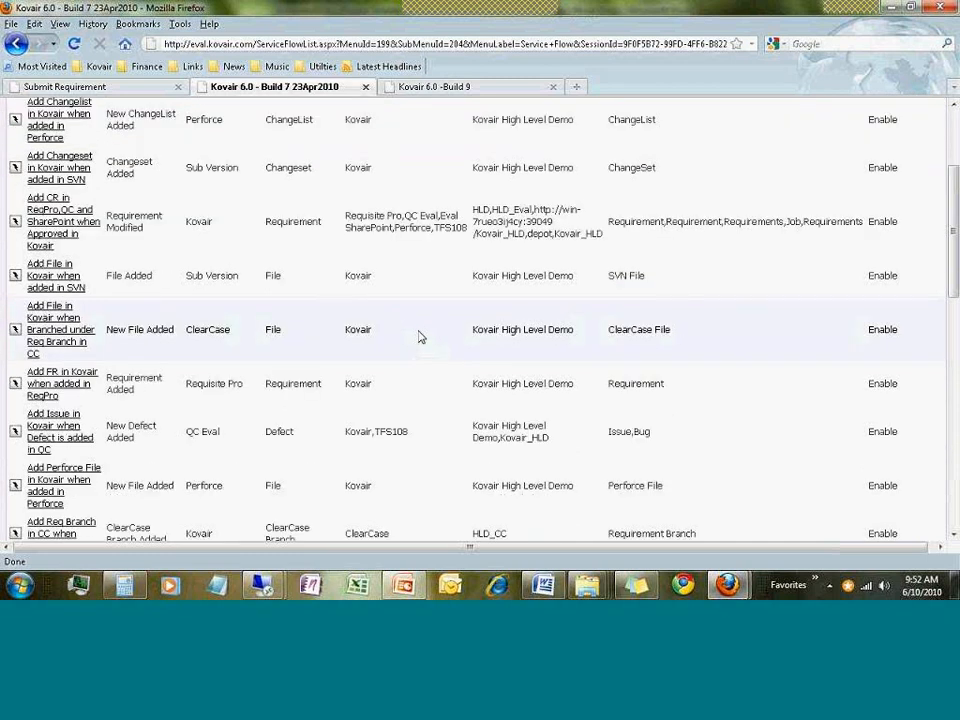
scroll(420, 337, down, 2)
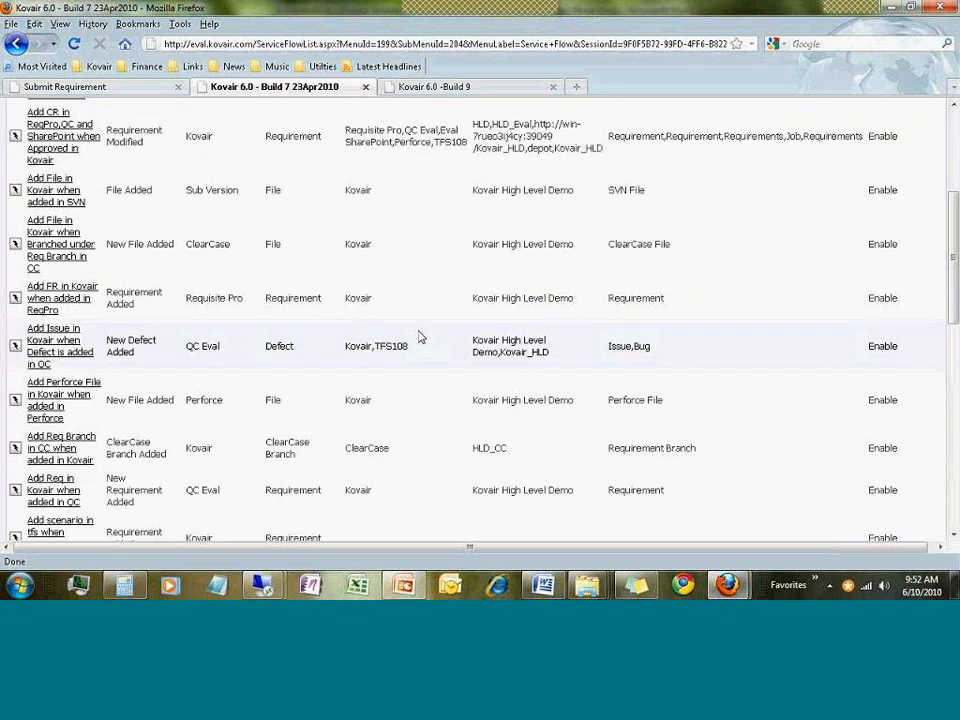
scroll(420, 337, down, 13)
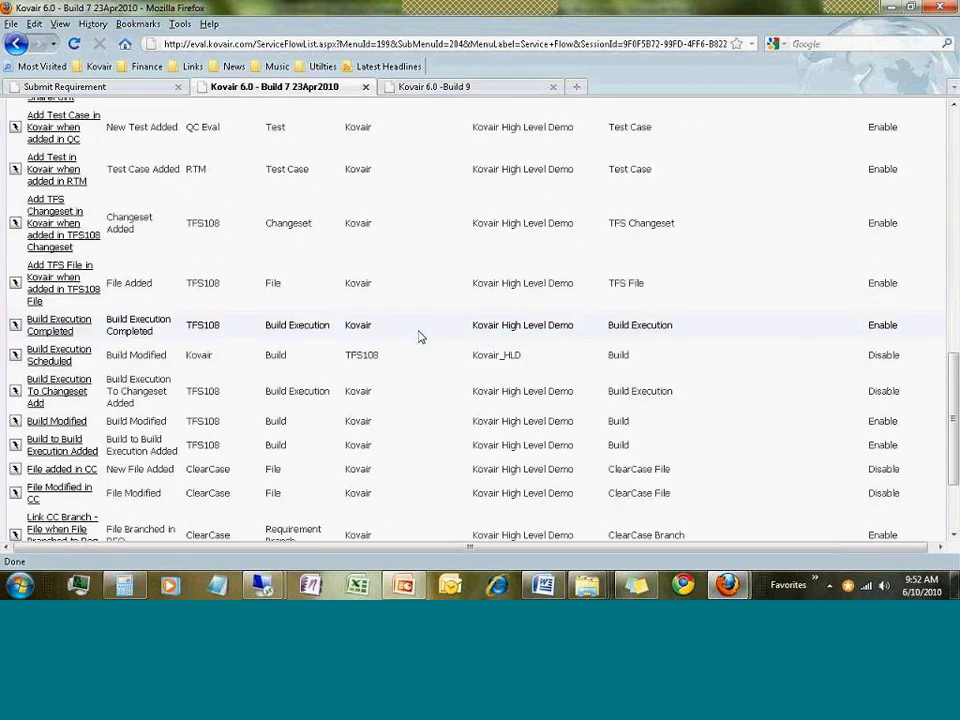
scroll(420, 337, down, 3)
scroll(420, 337, up, 18)
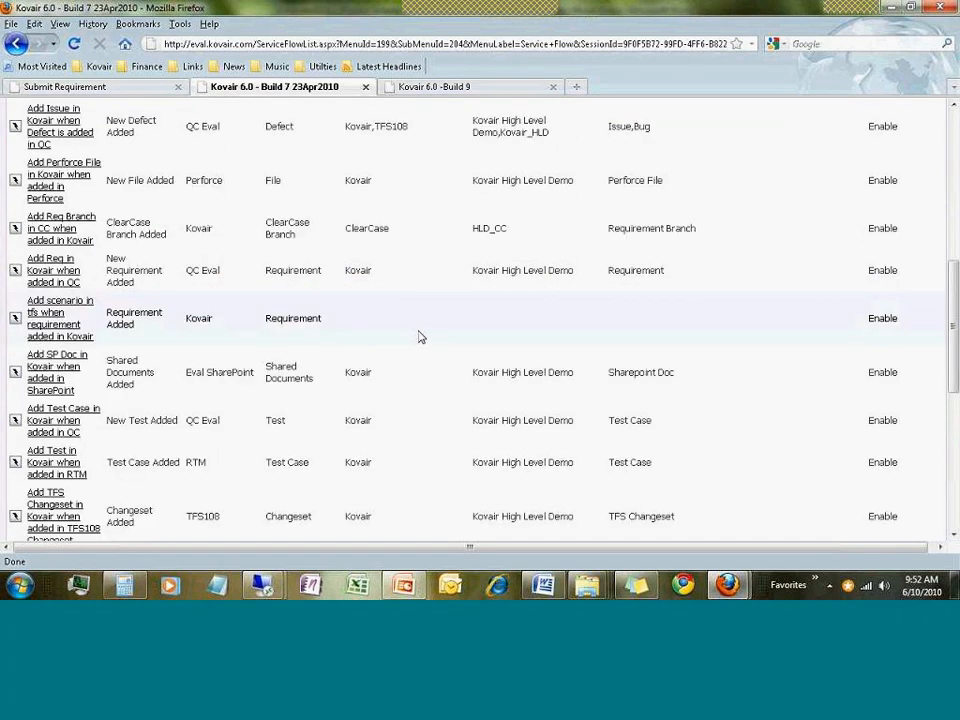
click(386, 251)
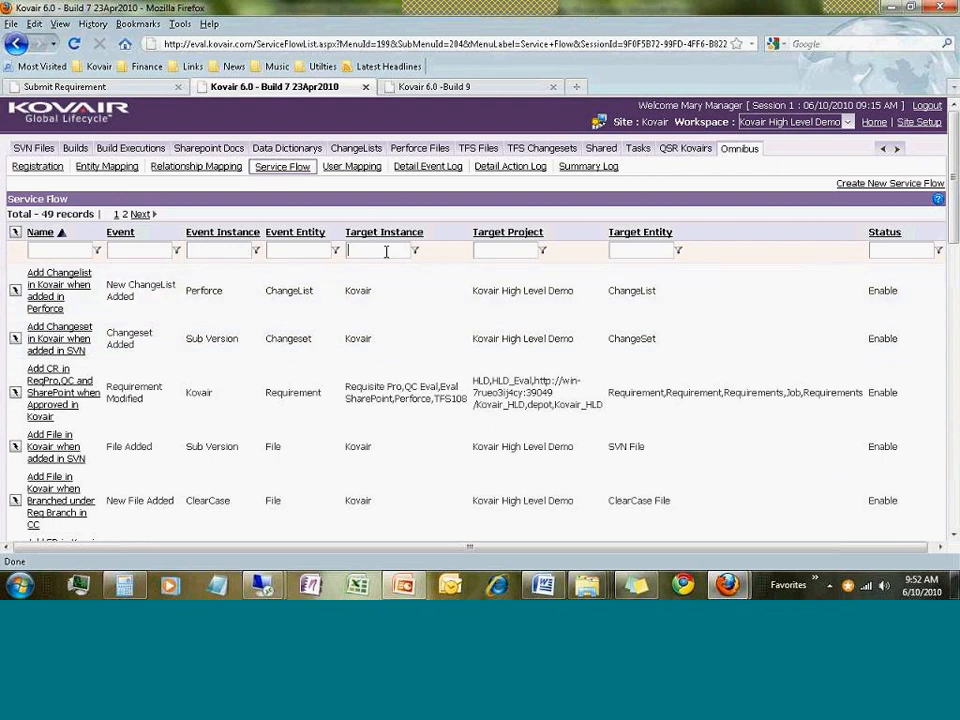
Filter flows to target instances containing 'tfs' and open the Add CR in ReqPro,QC and SharePoint flow
text(tfs)
click(414, 251)
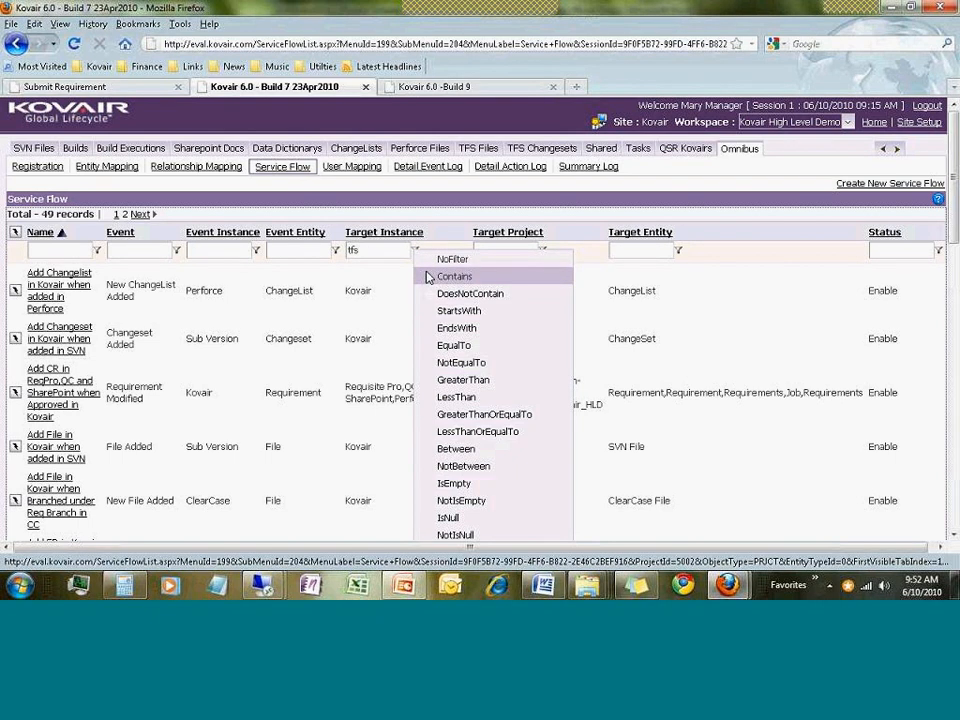
click(430, 277)
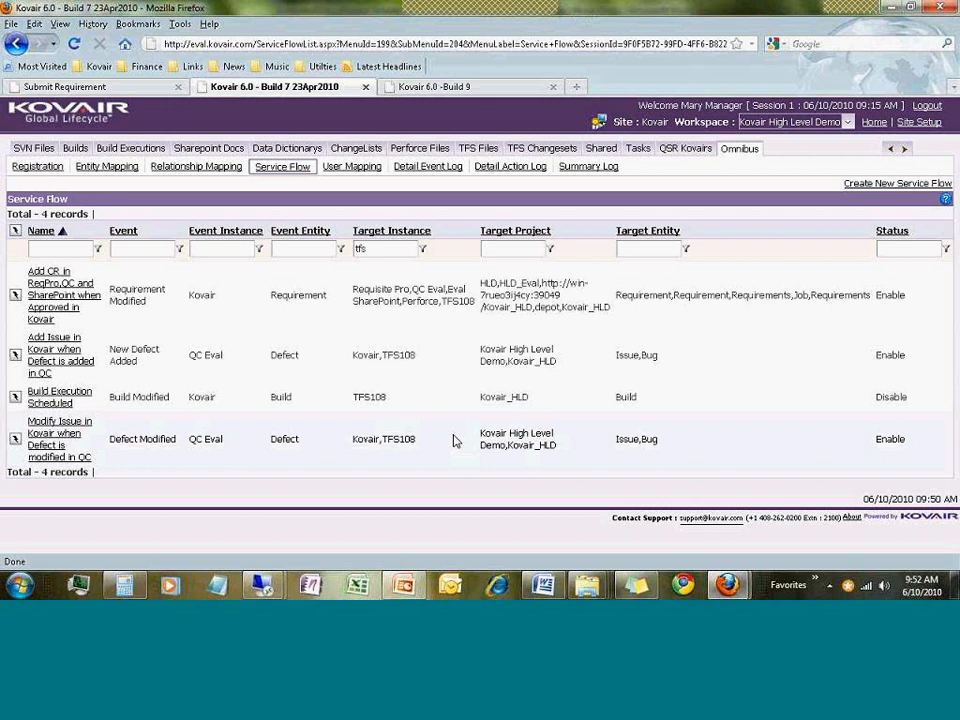
click(72, 303)
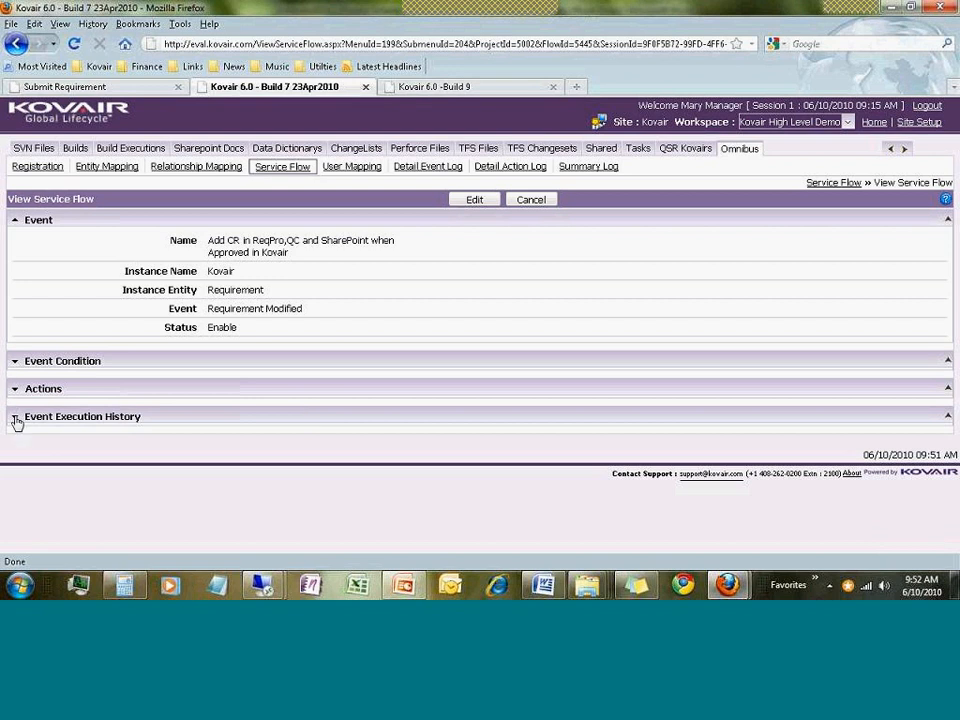
Expand the Event Condition section (Req Type Customer, Req Status Approved), then the Actions section
click(17, 362)
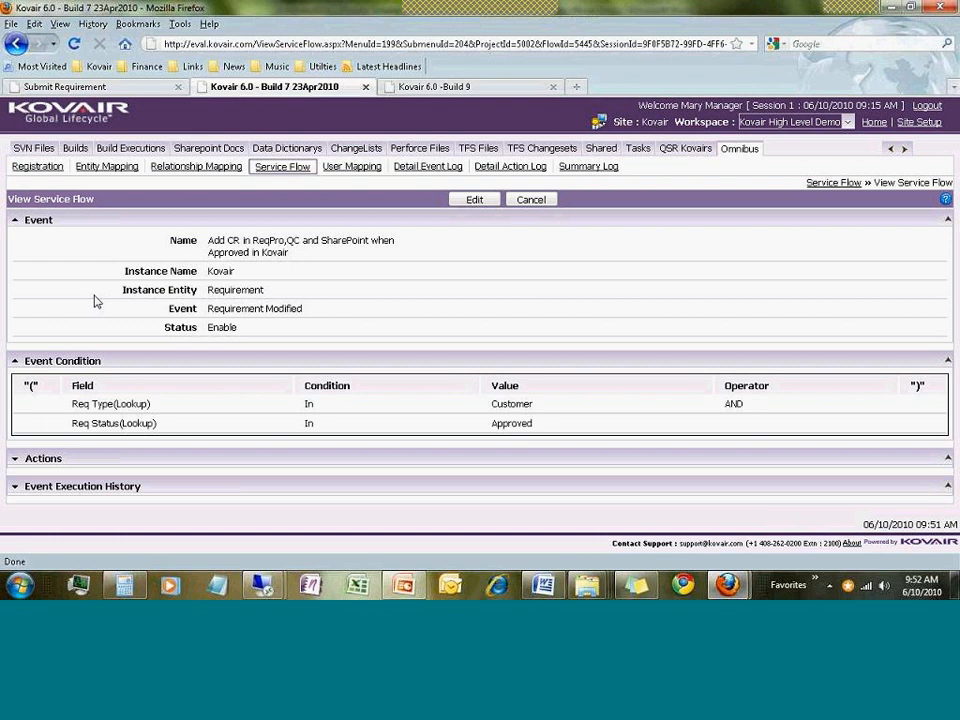
click(18, 462)
scroll(120, 360, down, 2)
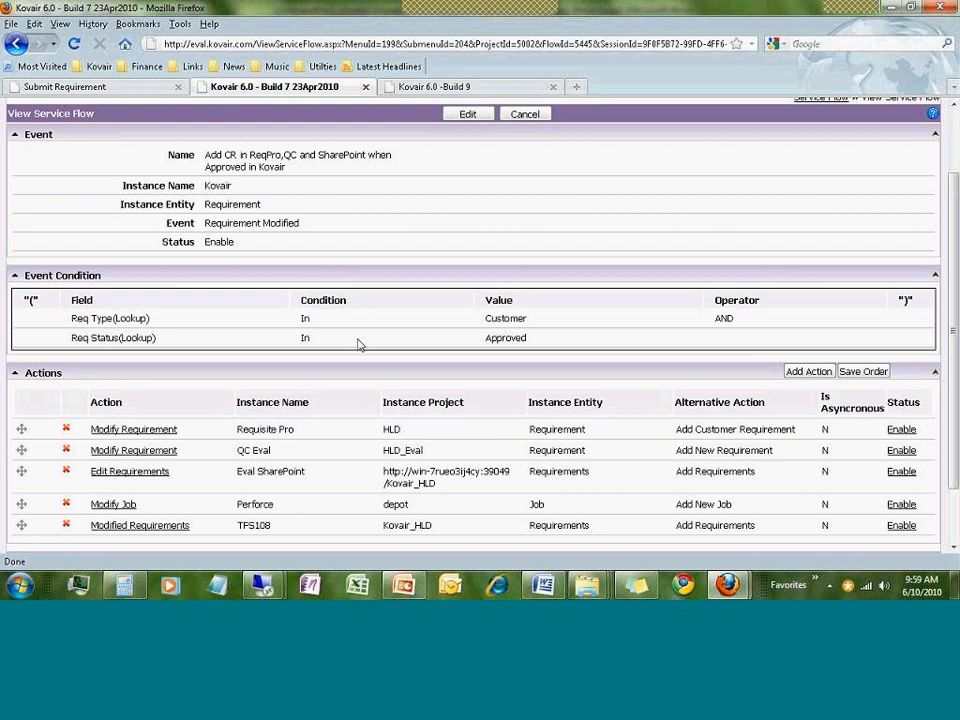
scroll(359, 345, down, 2)
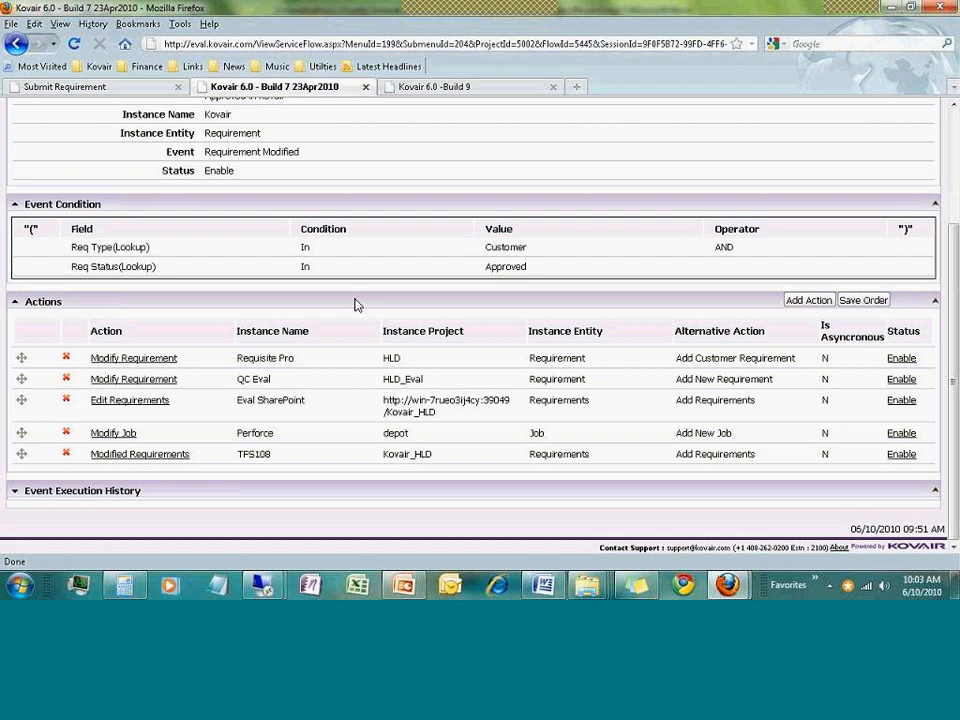
scroll(357, 305, up, 3)
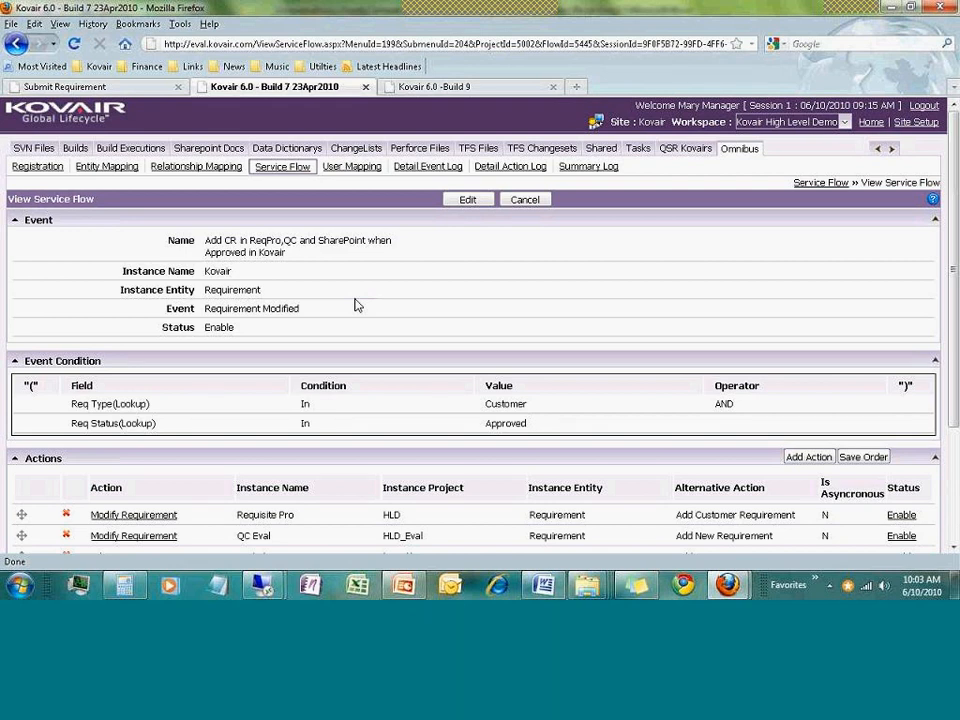
scroll(360, 354, down, 2)
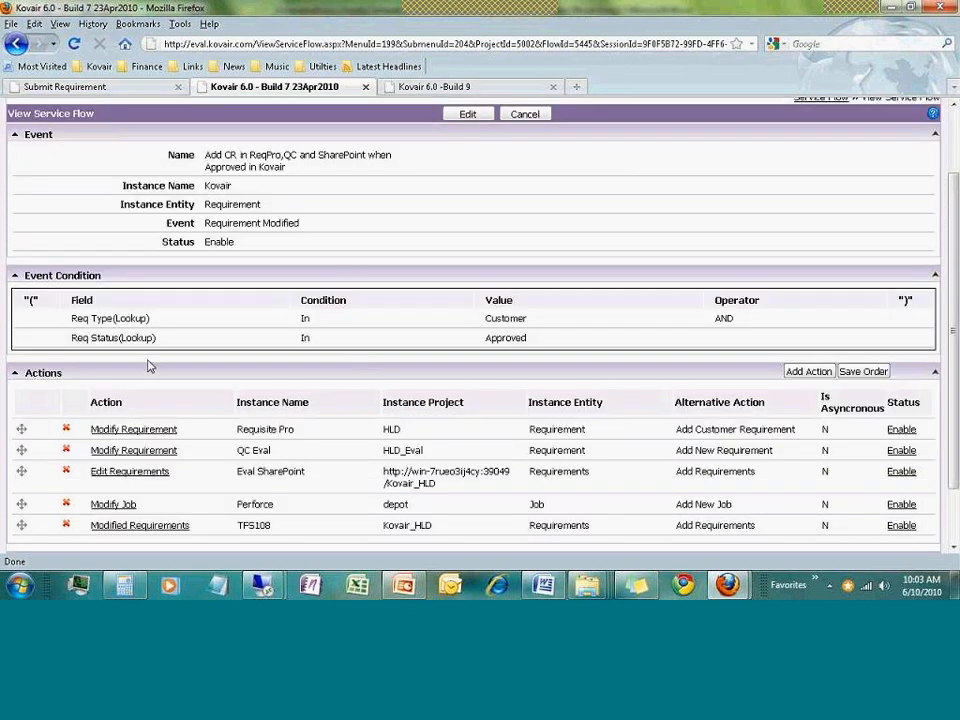
scroll(190, 372, down, 2)
scroll(387, 327, up, 2)
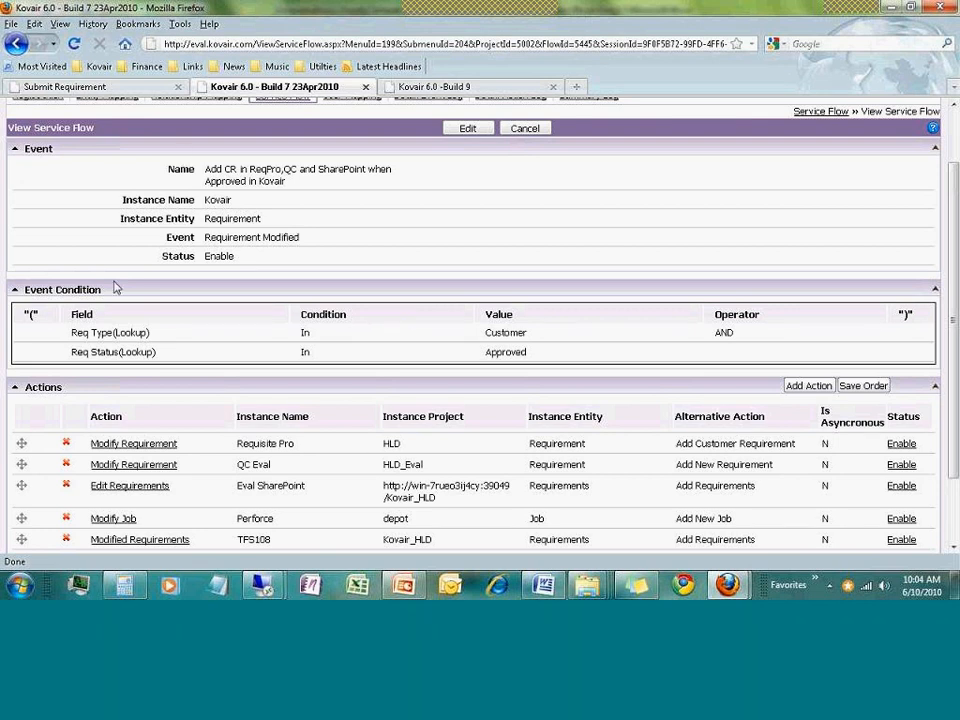
scroll(105, 351, down, 2)
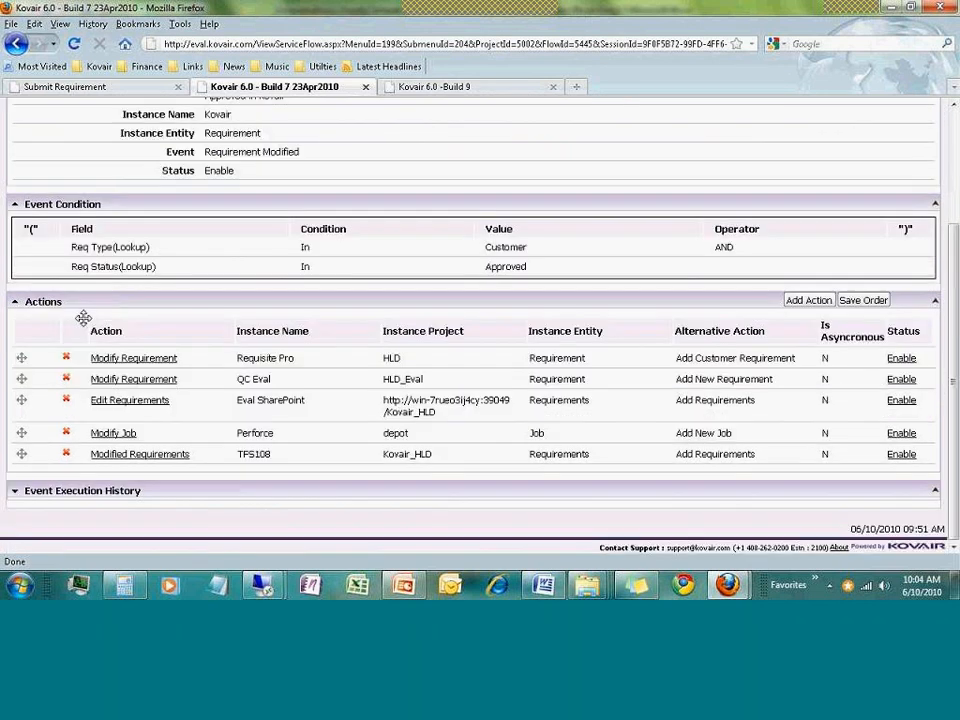